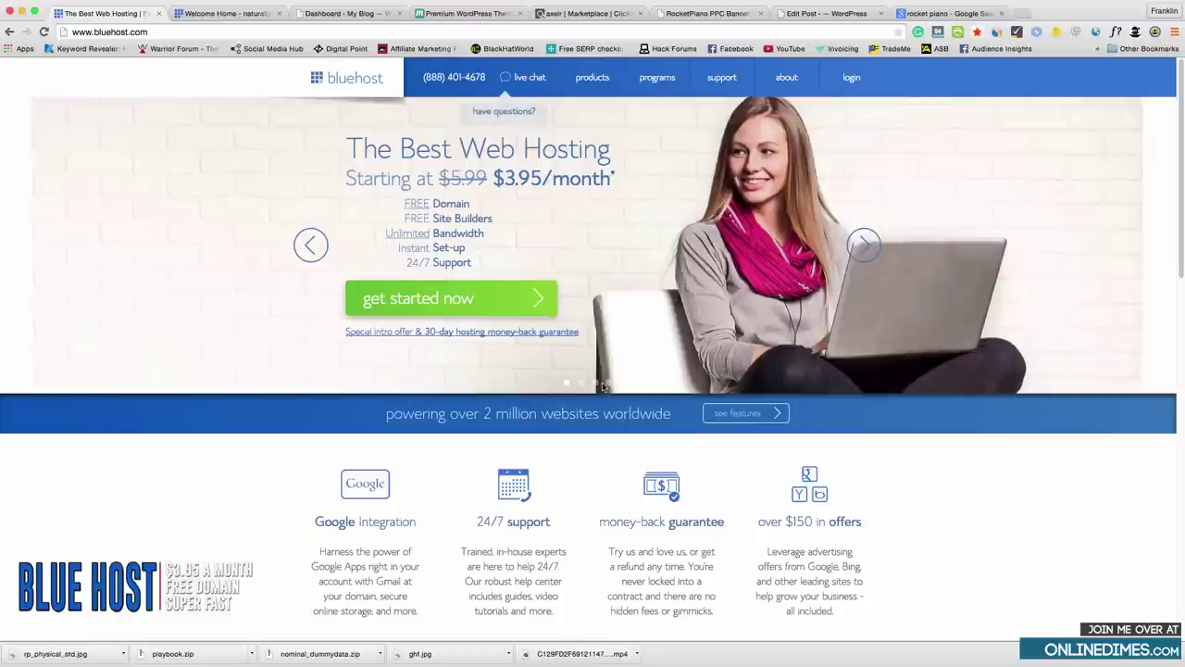
Start the Bluehost hosting signup and select the starter plan at $3.95 per month.
click(497, 296)
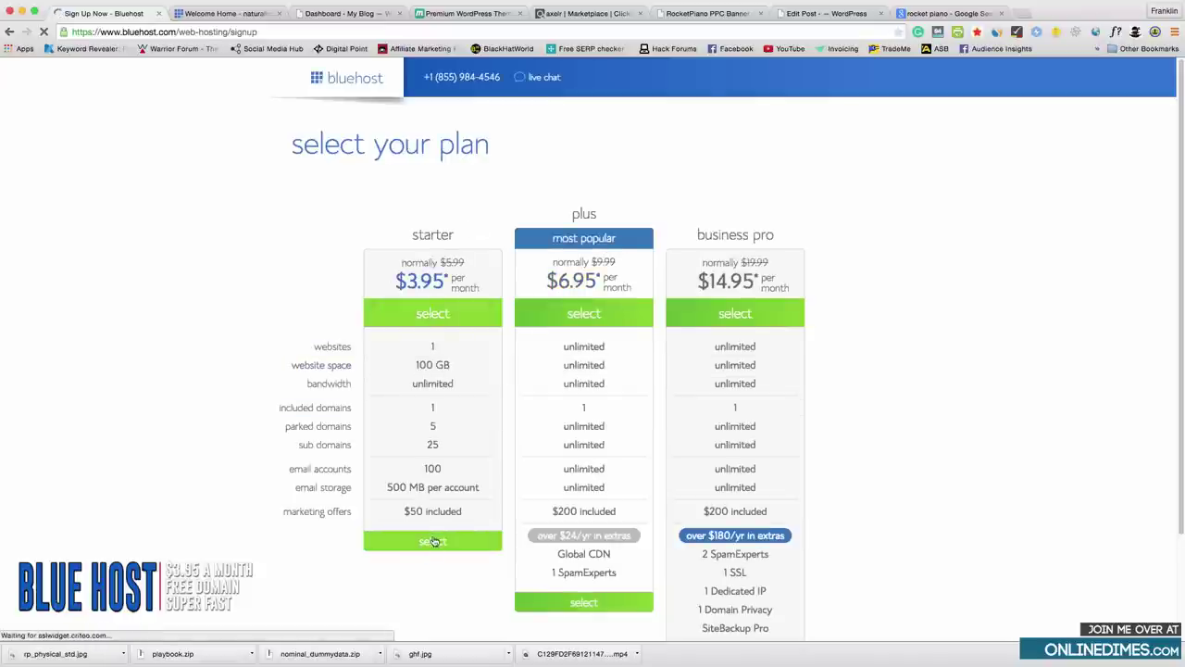
scroll(556, 486, down, 1)
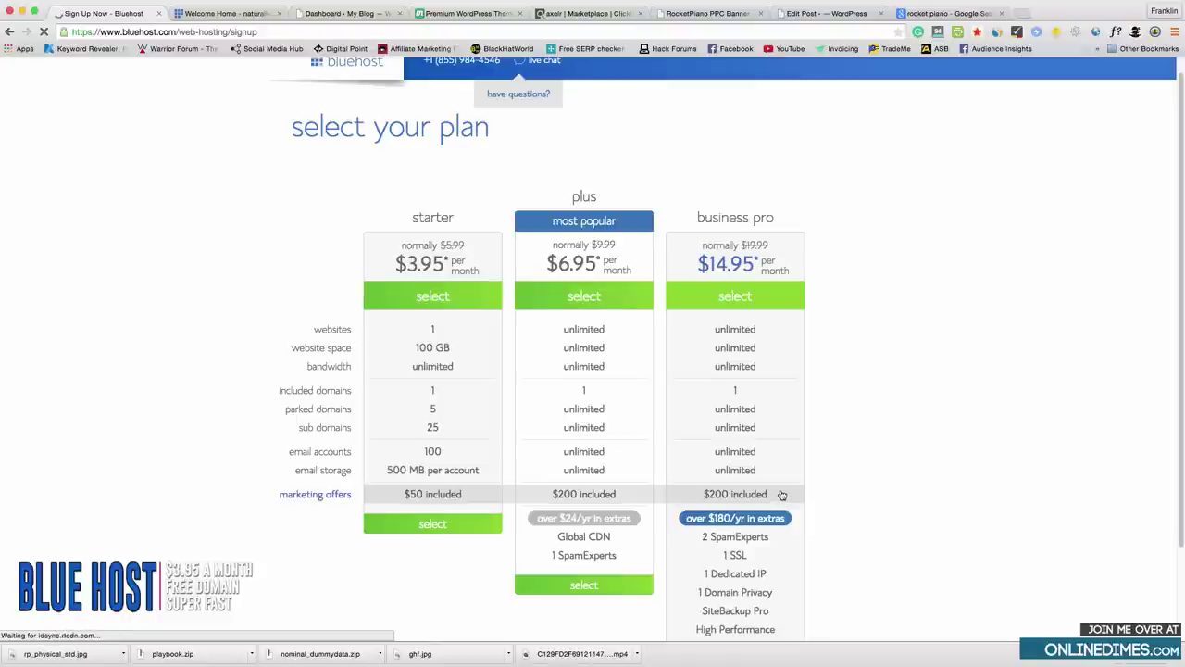
scroll(781, 496, down, 2)
click(435, 457)
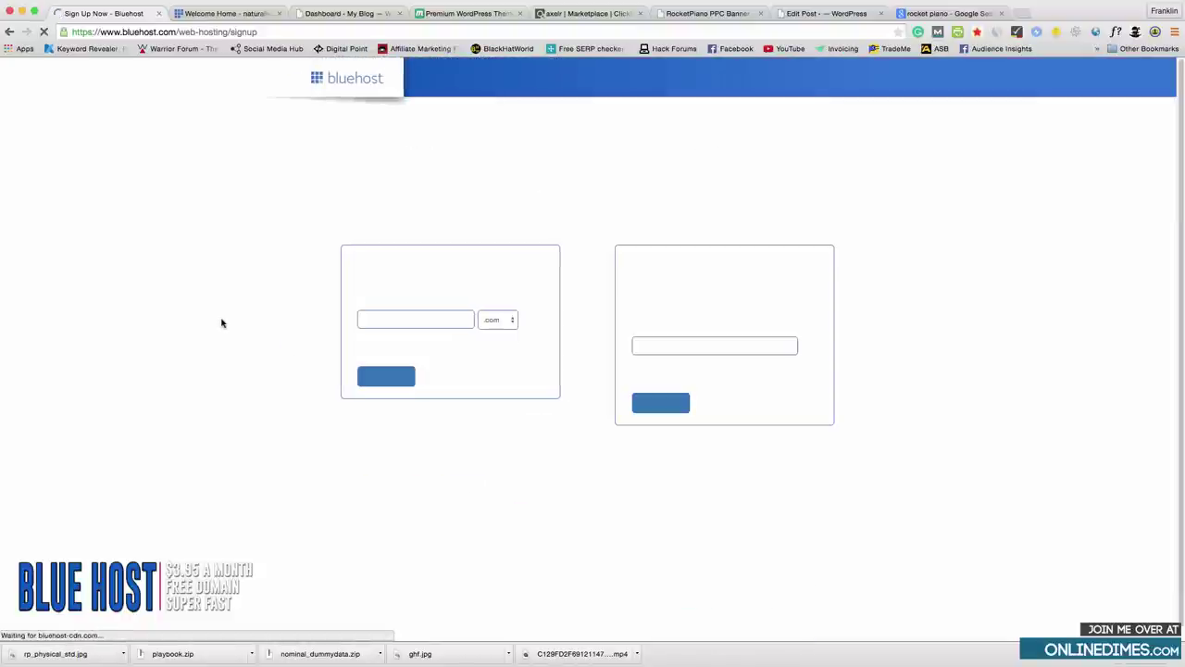
Copy the phrase "piano lessons" from the Conclusion text in the Word document and return to the signup page.
click(438, 319)
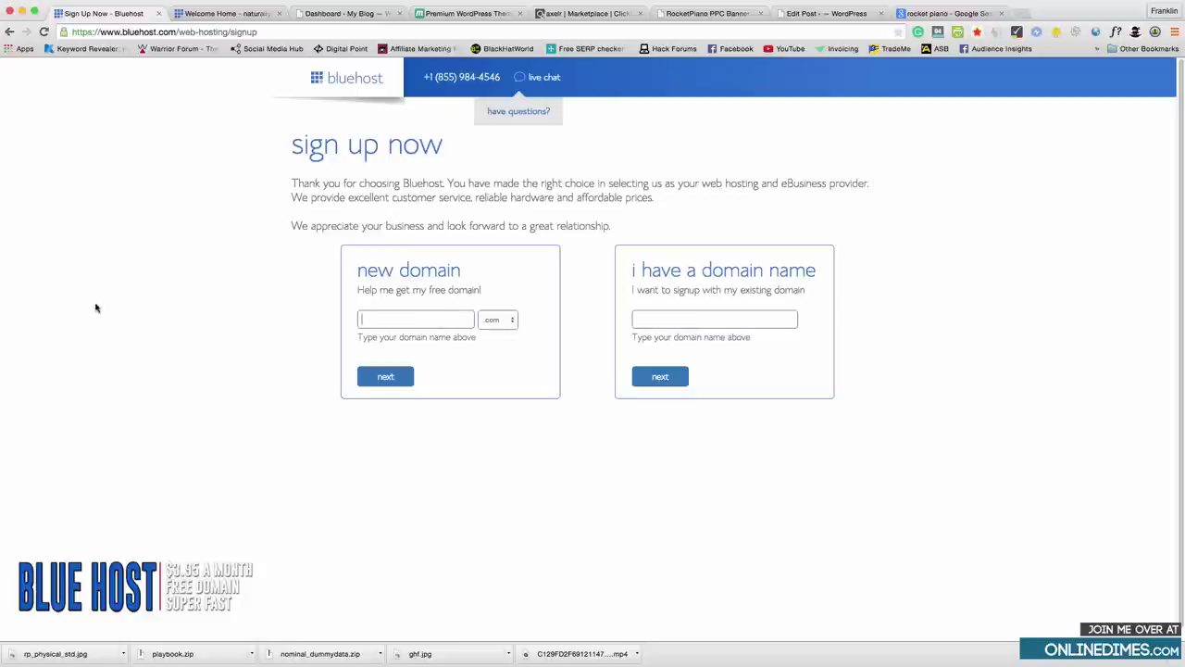
key(super+Tab)
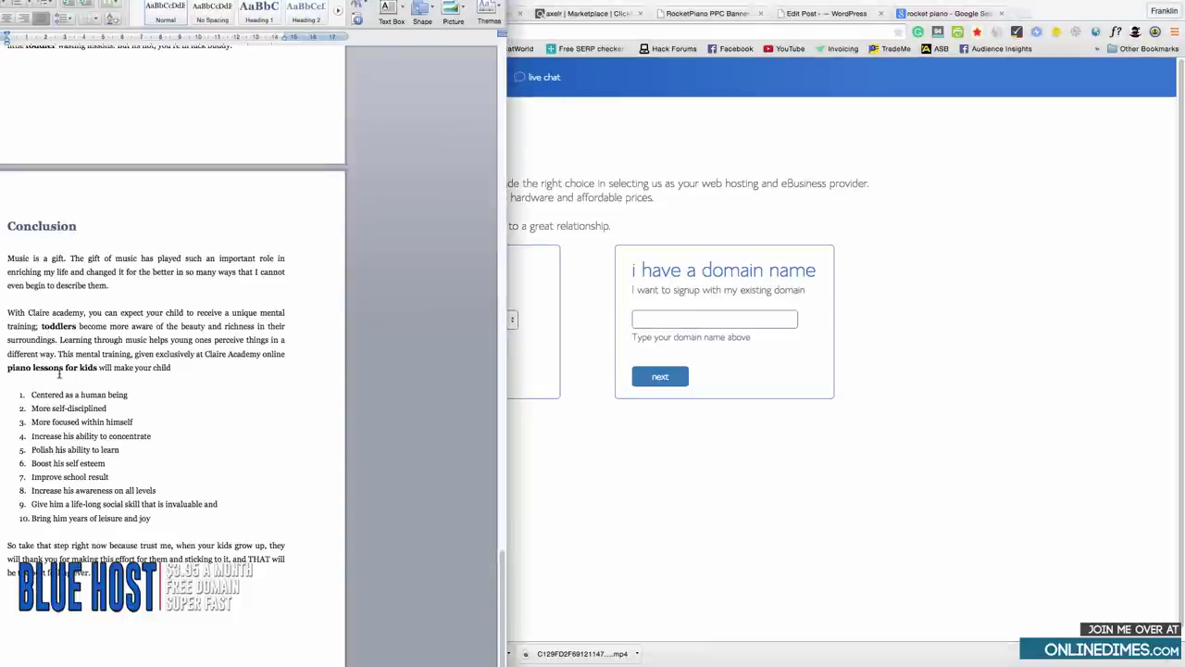
drag(63, 370, 27, 369)
right_click(27, 370)
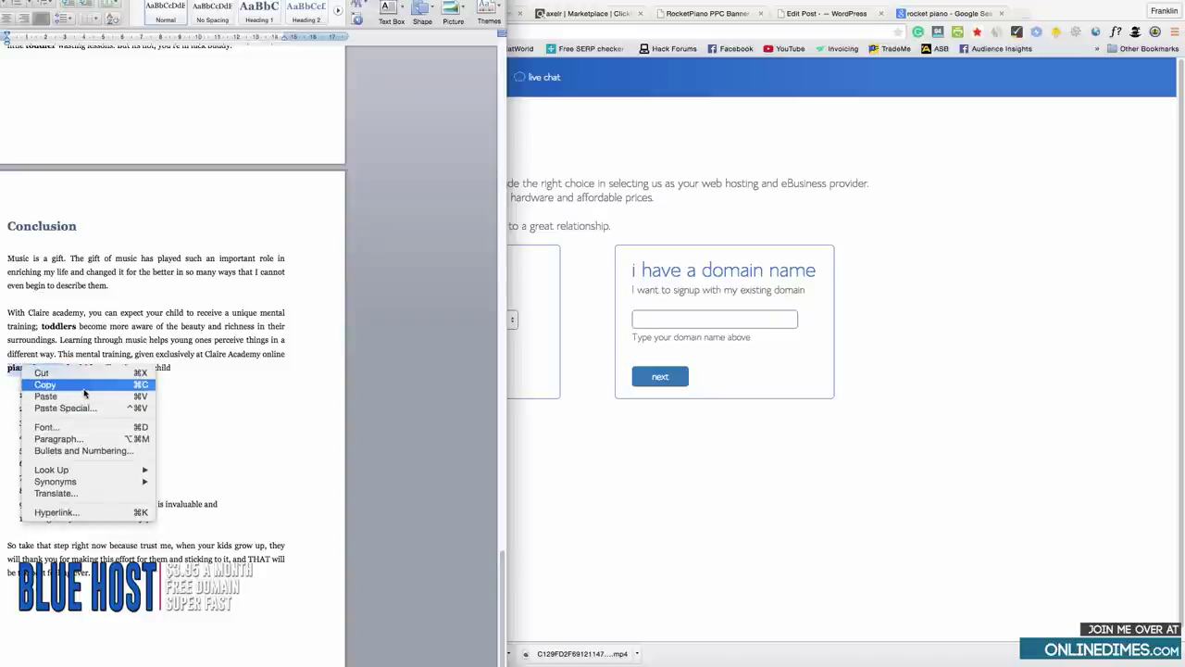
click(45, 385)
click(551, 372)
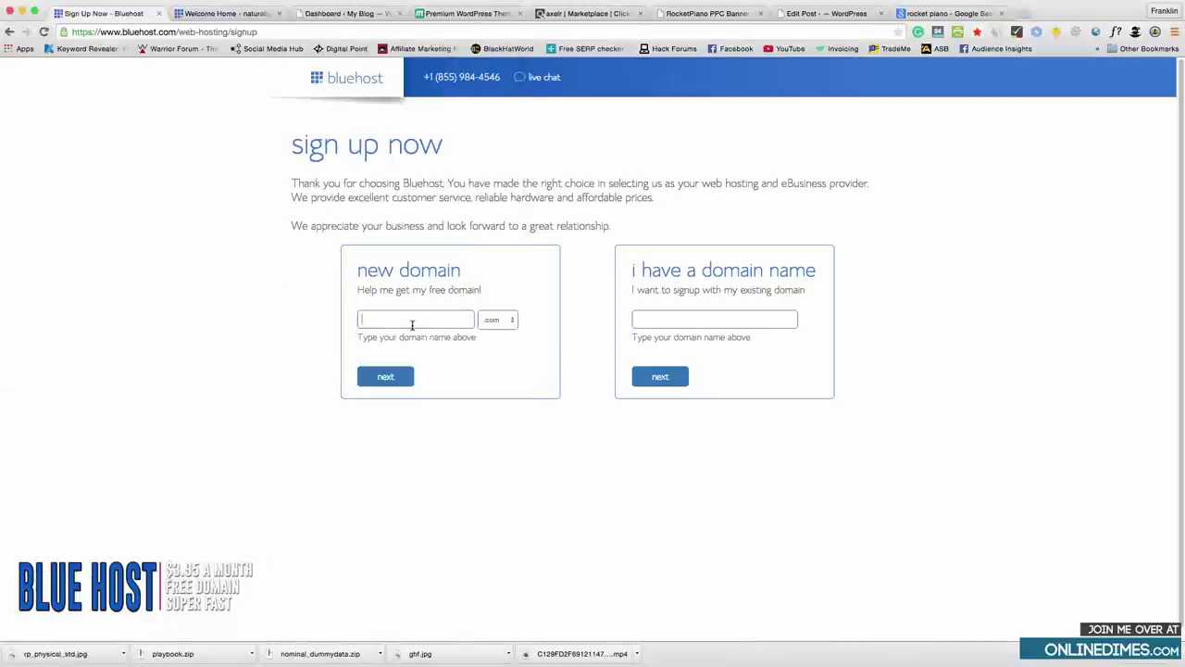
Request the new domain pianolessonsonline1 with the .com extension, using the copied phrase without its space, and continue the signup.
click(412, 320)
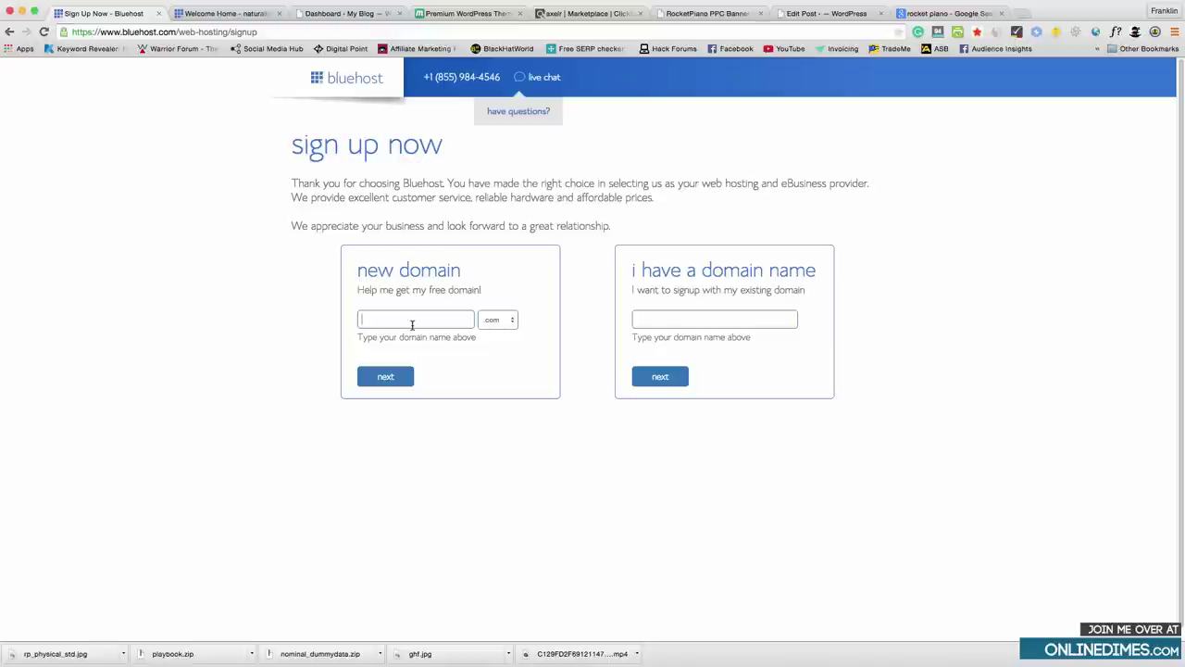
key(super+v)
click(390, 320)
key(BackSpace)
click(464, 321)
text(online)
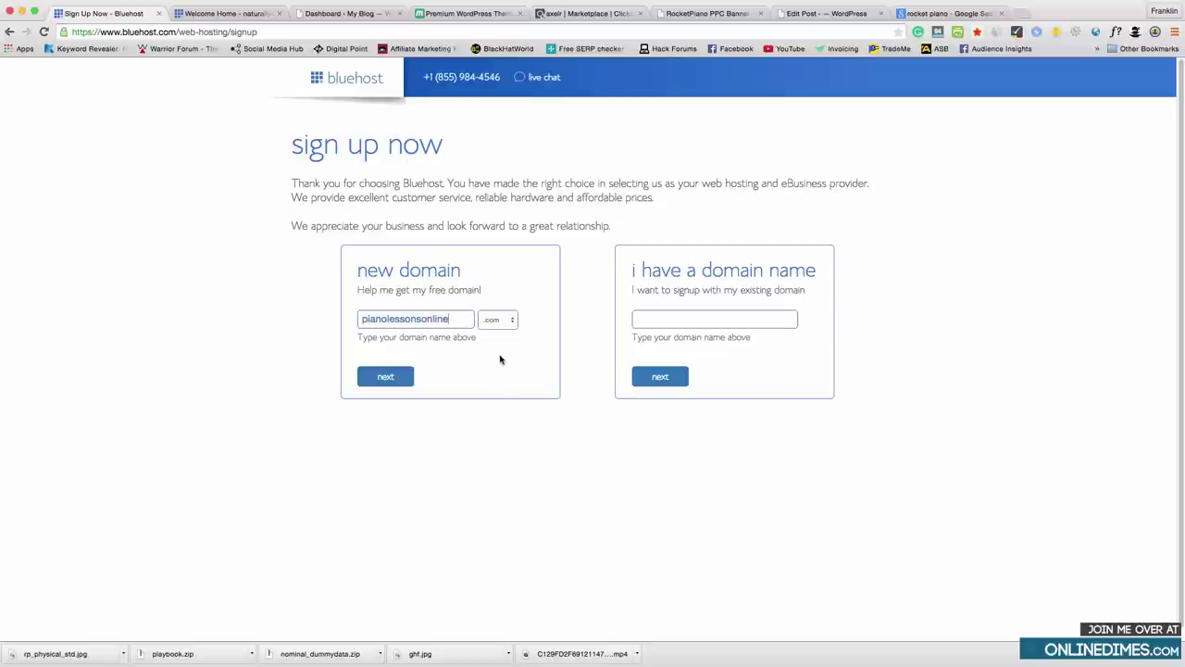
text(1)
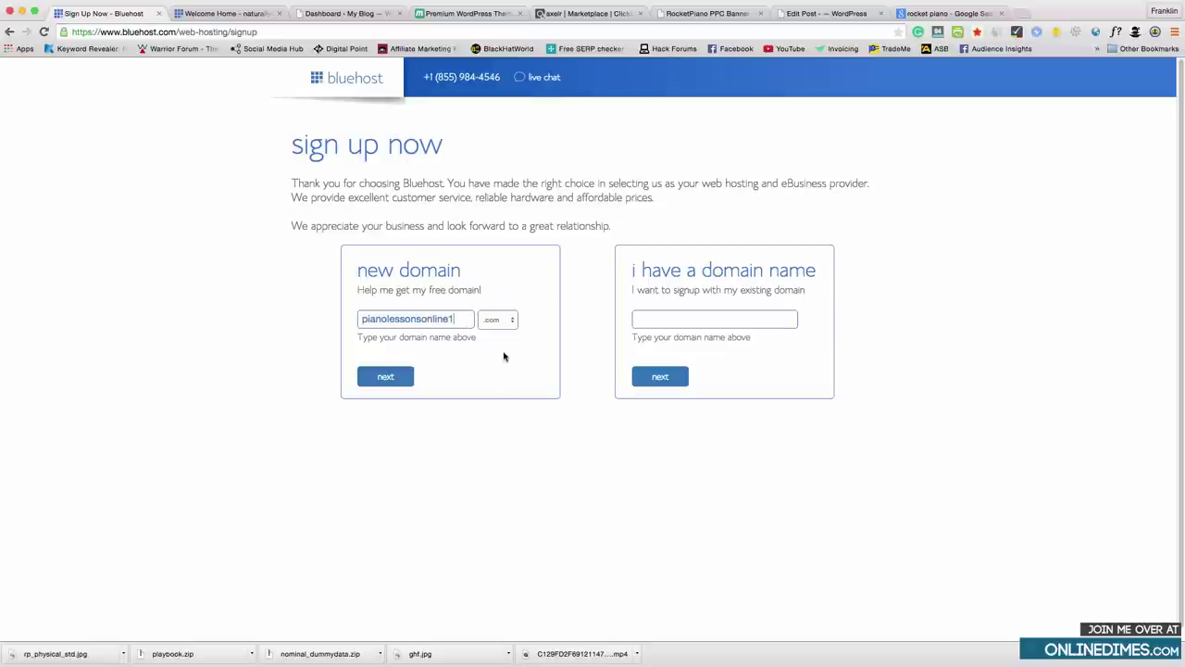
click(402, 379)
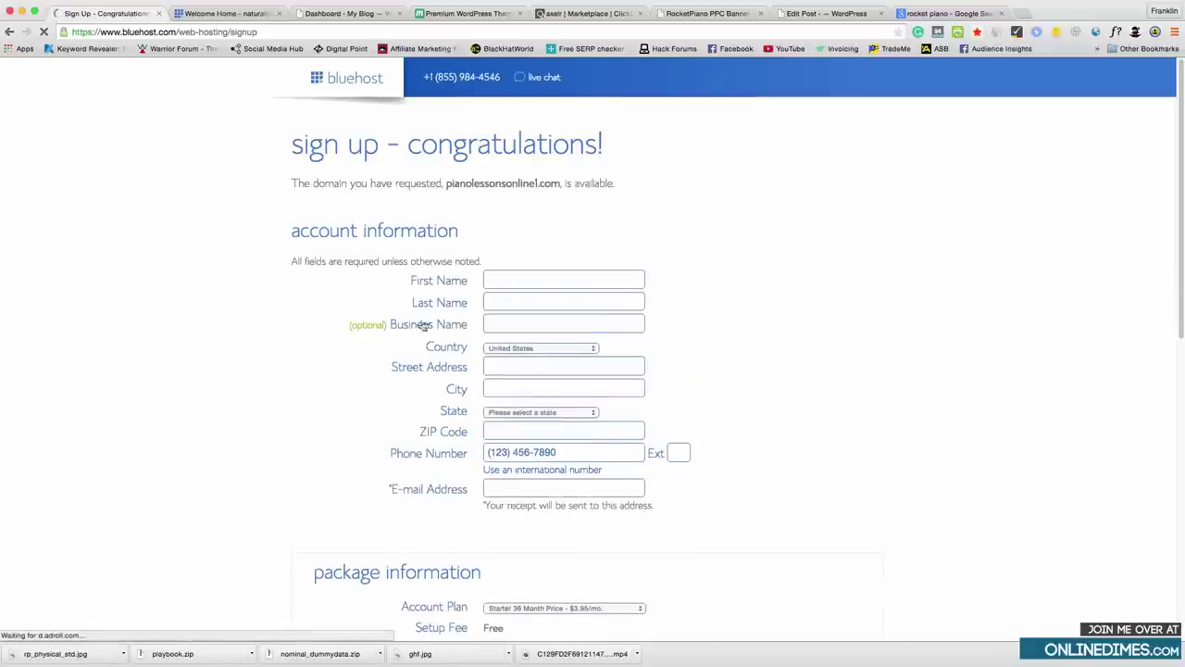
Remove the SiteLock Security - Find add-on from the hosting package and review the billing section of the signup form.
scroll(461, 345, down, 5)
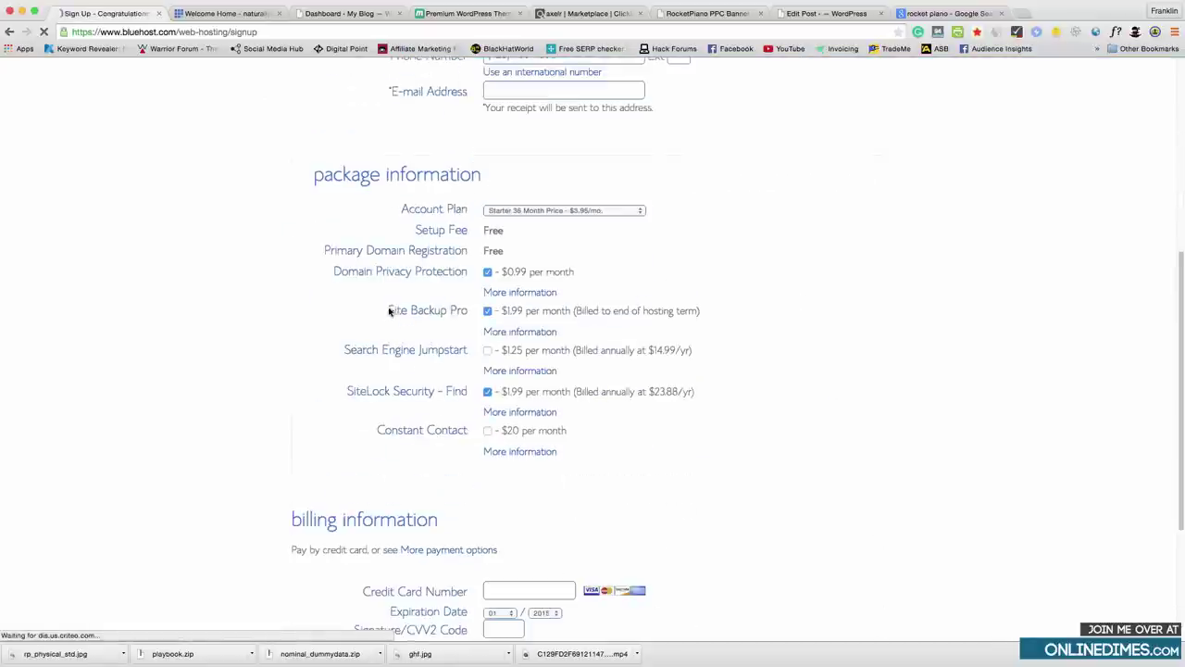
click(488, 392)
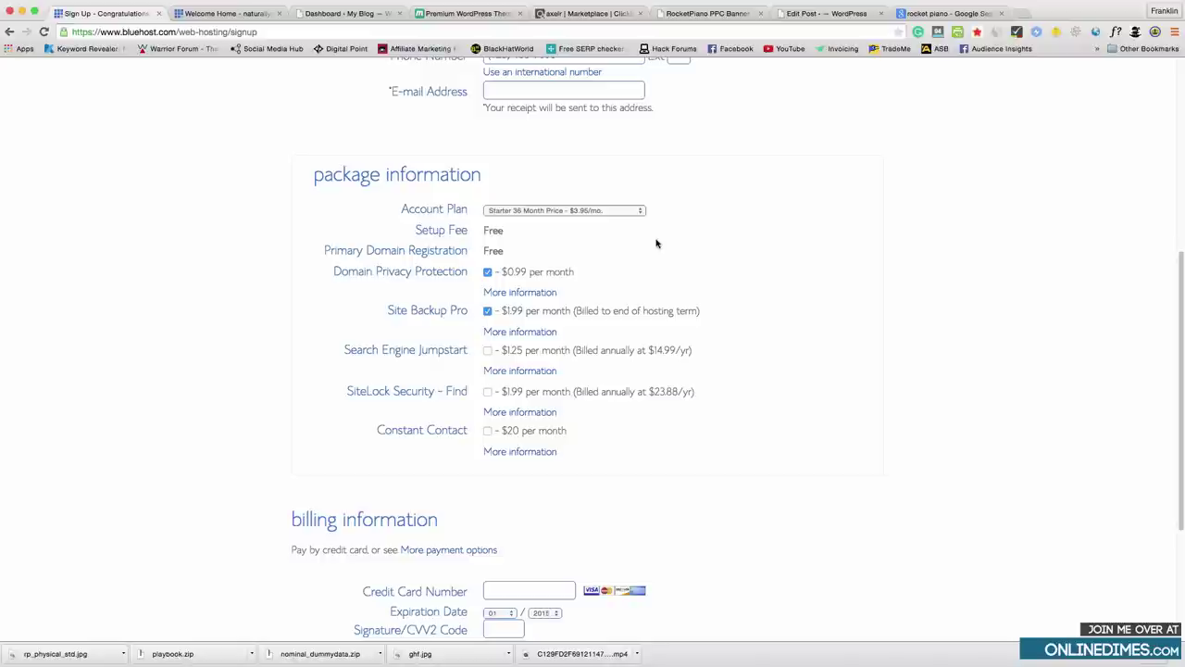
scroll(643, 247, down, 5)
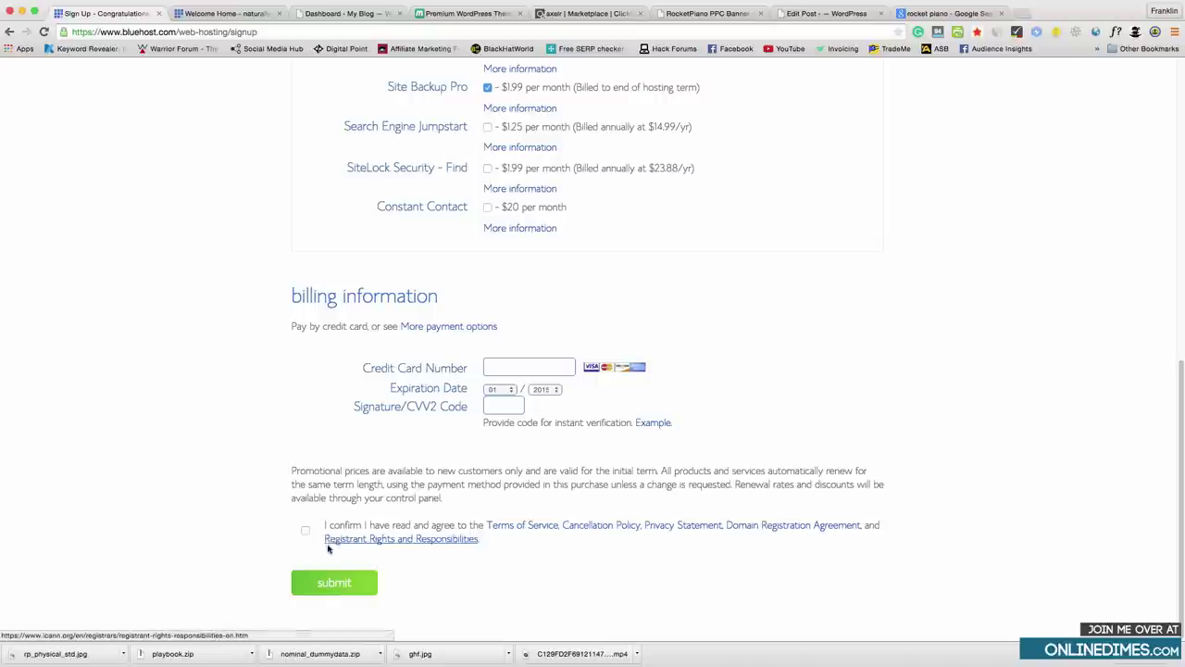
scroll(271, 491, up, 9)
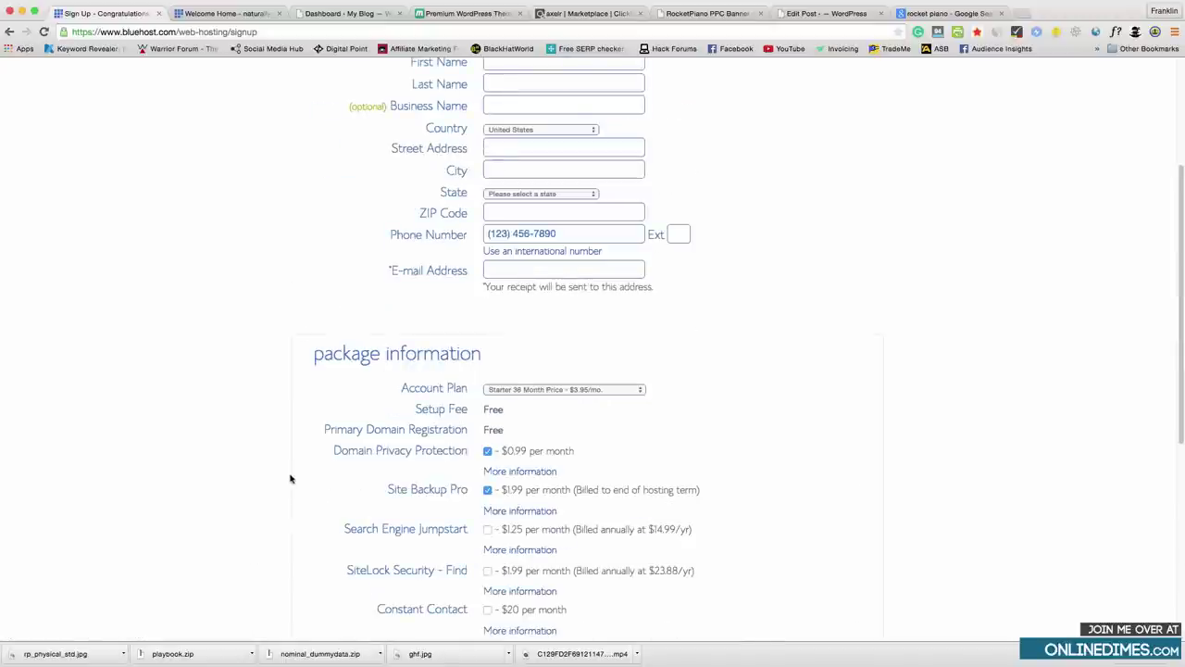
Look over the hosting control panel, then examine the draft post's instructions for installing WordPress and viewing the login credentials.
click(228, 13)
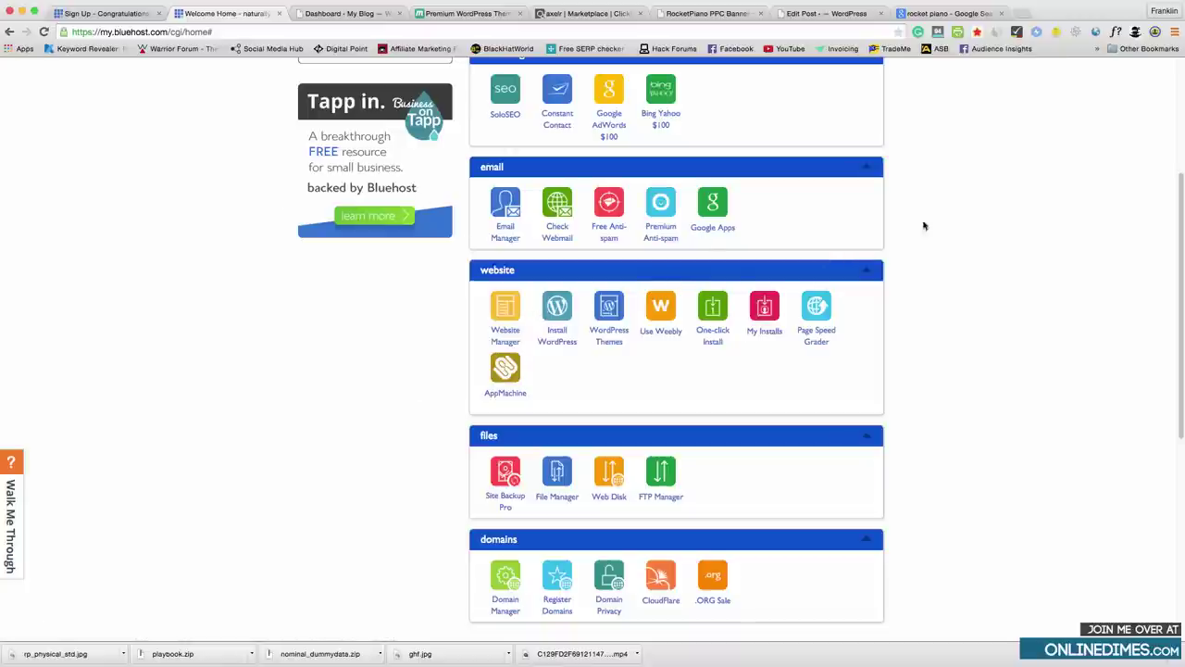
click(838, 13)
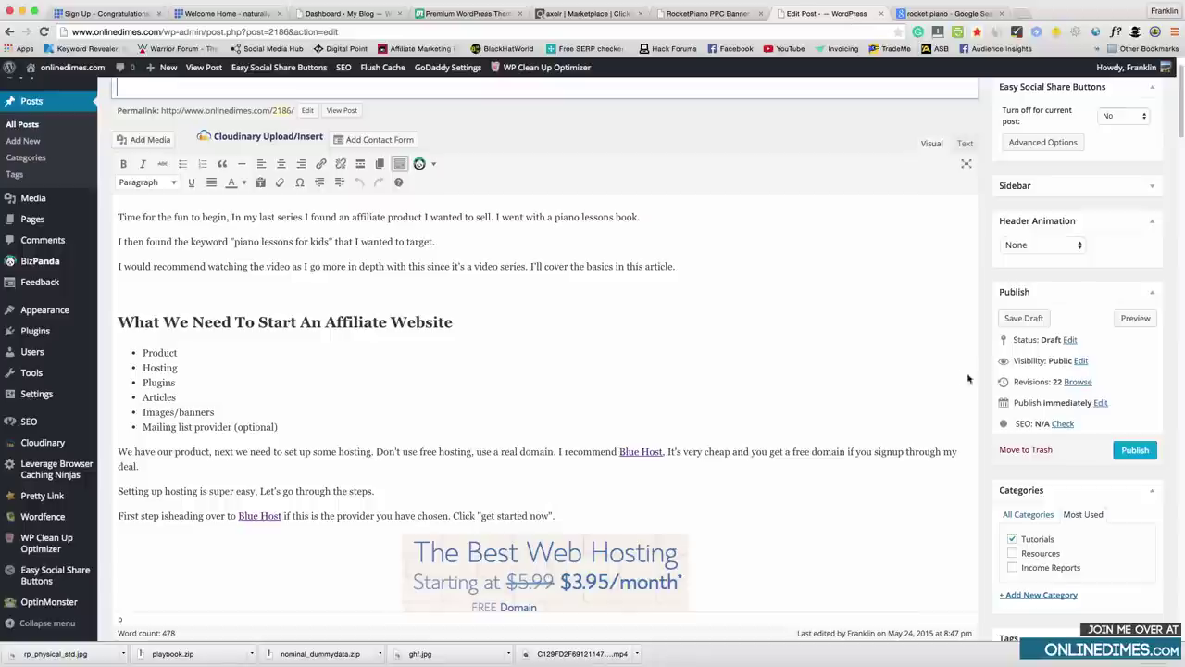
scroll(525, 367, down, 20)
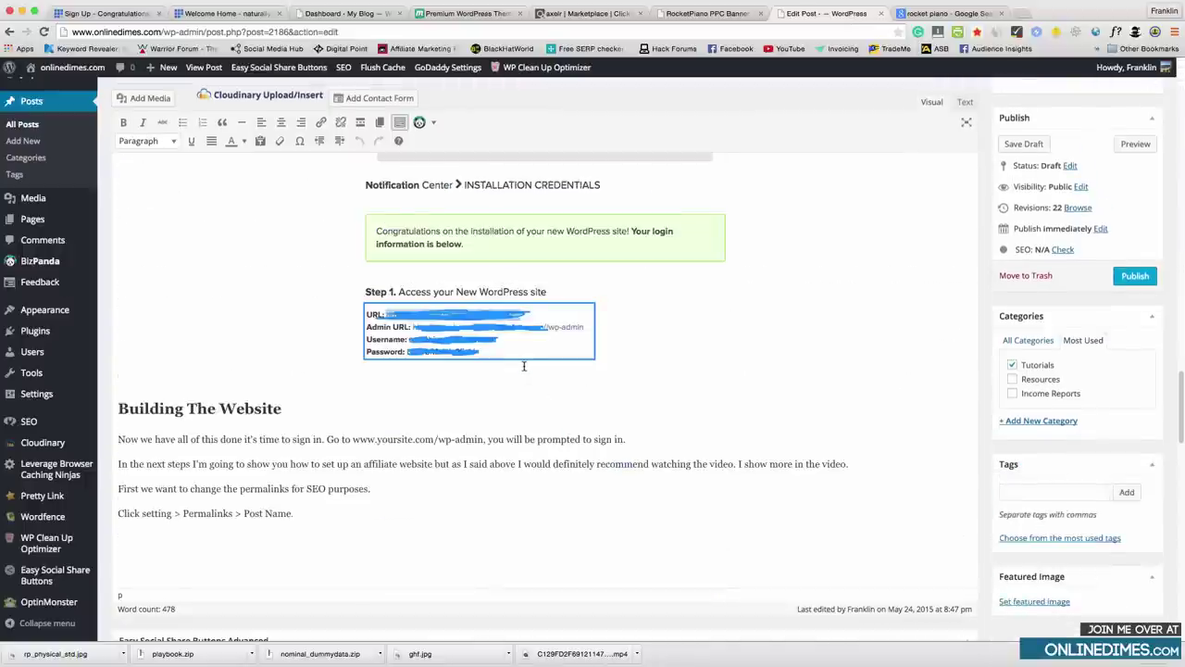
scroll(524, 368, up, 12)
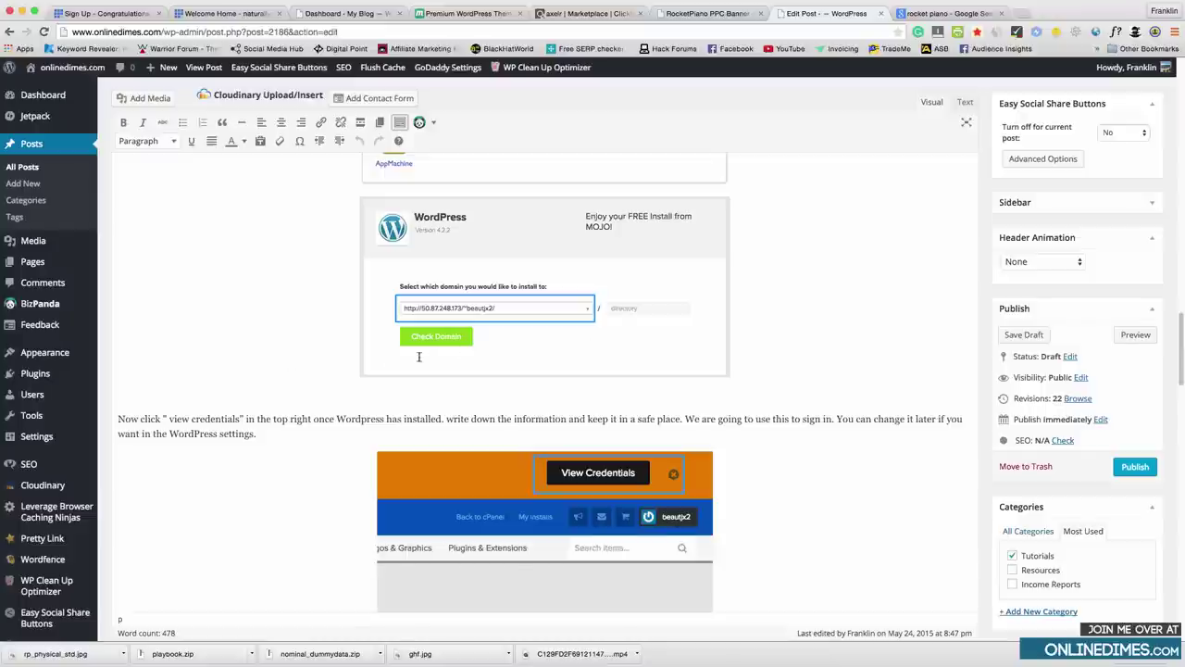
scroll(463, 357, down, 1)
scroll(771, 423, down, 5)
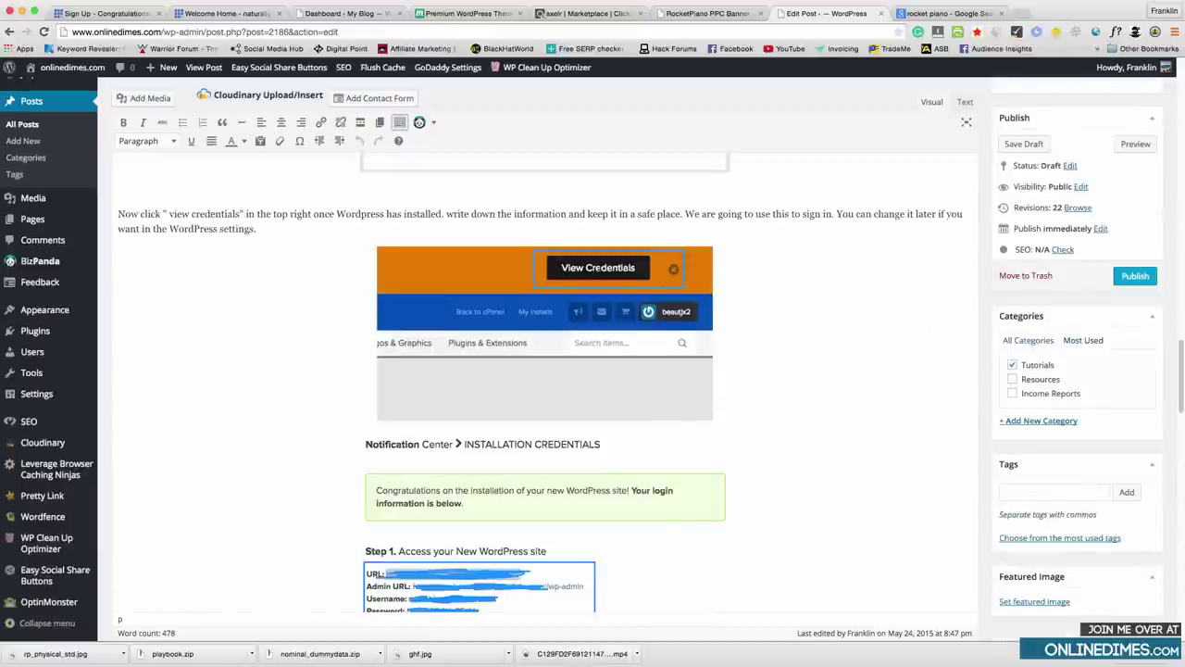
scroll(607, 451, down, 3)
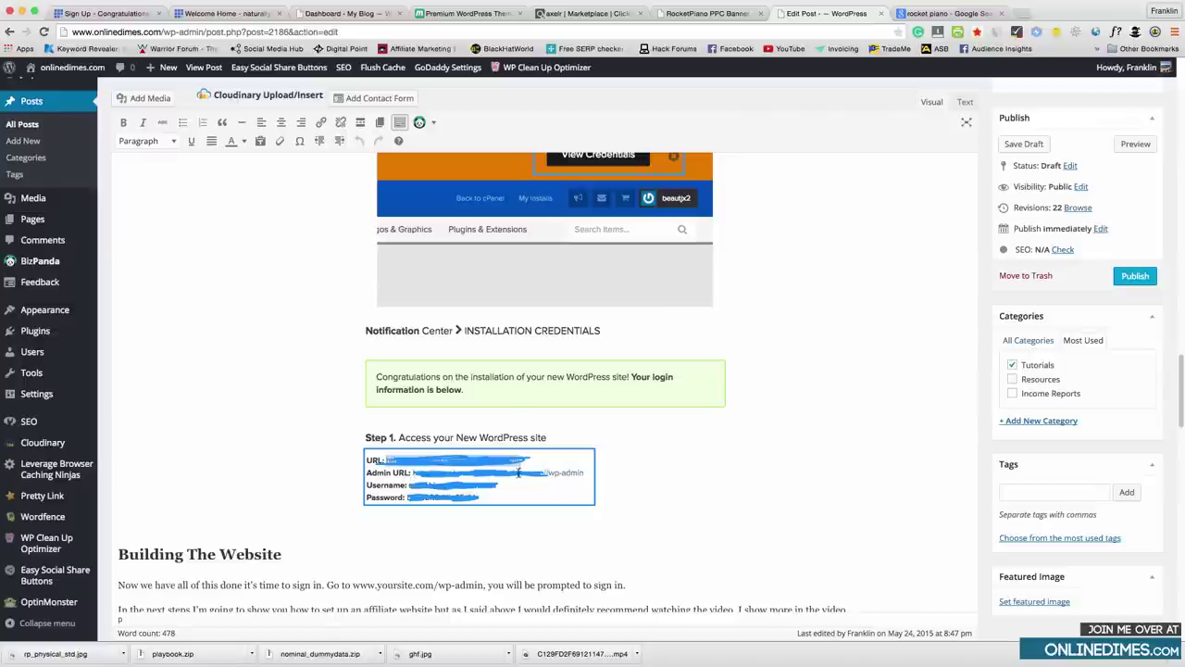
Open the Permalink Settings of the My Blog WordPress site to check the common URL structure.
click(342, 14)
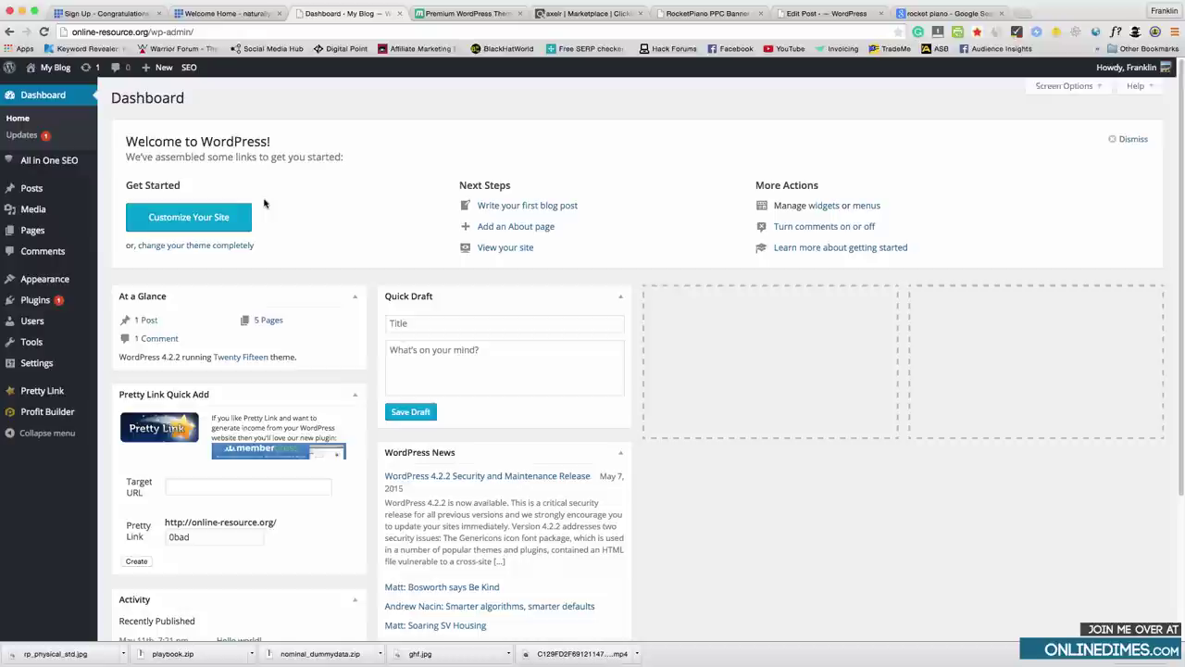
mouse_move(80, 364)
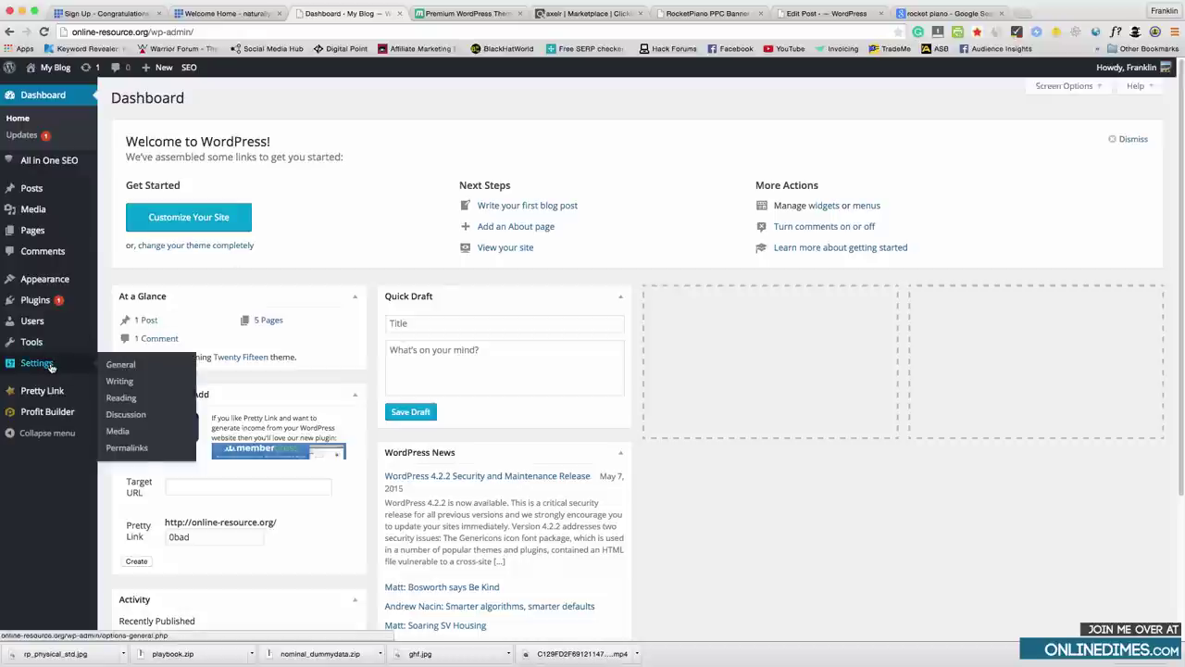
click(126, 450)
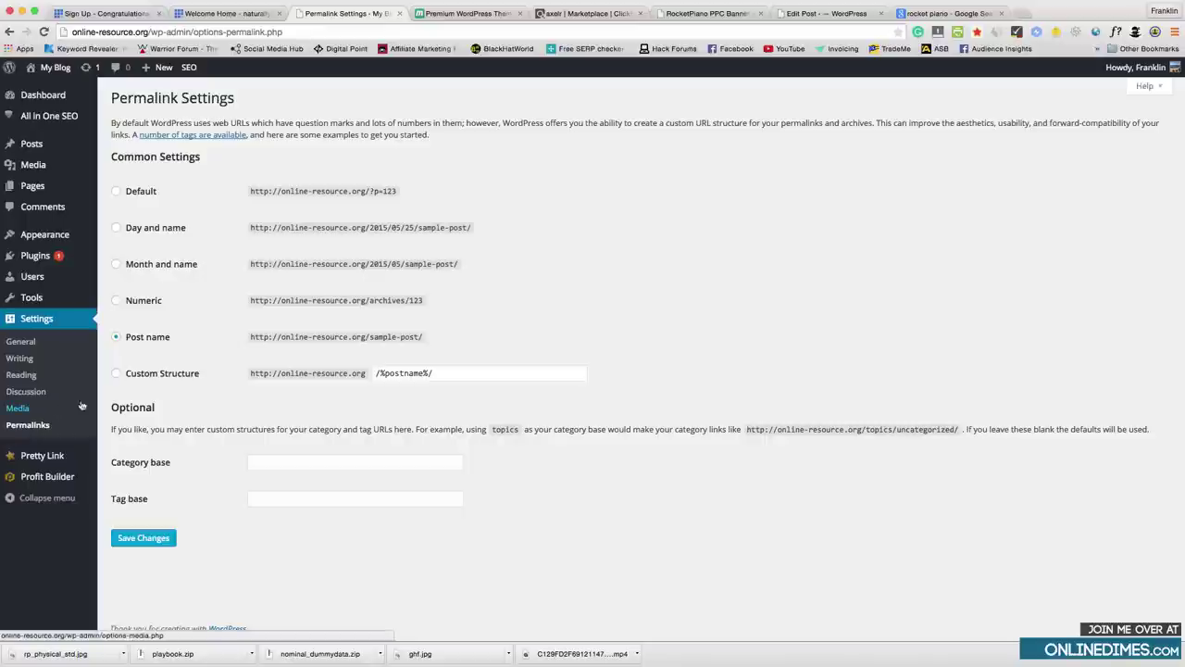
Review the full list of installed plugins on the My Blog site.
click(37, 258)
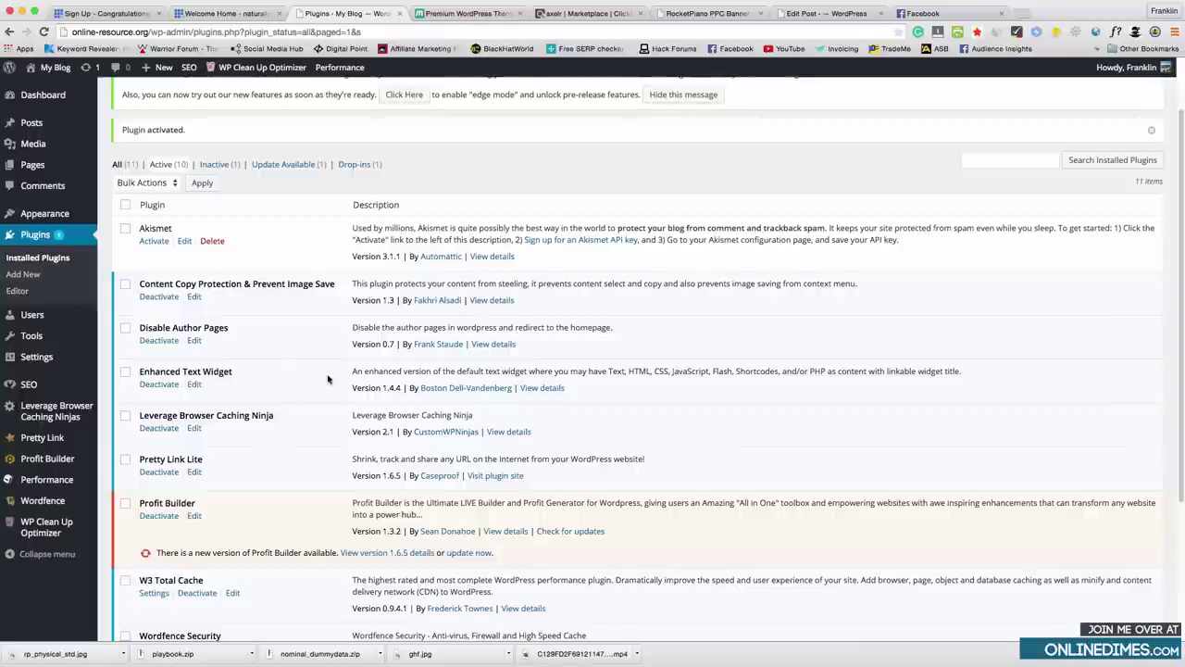
scroll(329, 372, down, 2)
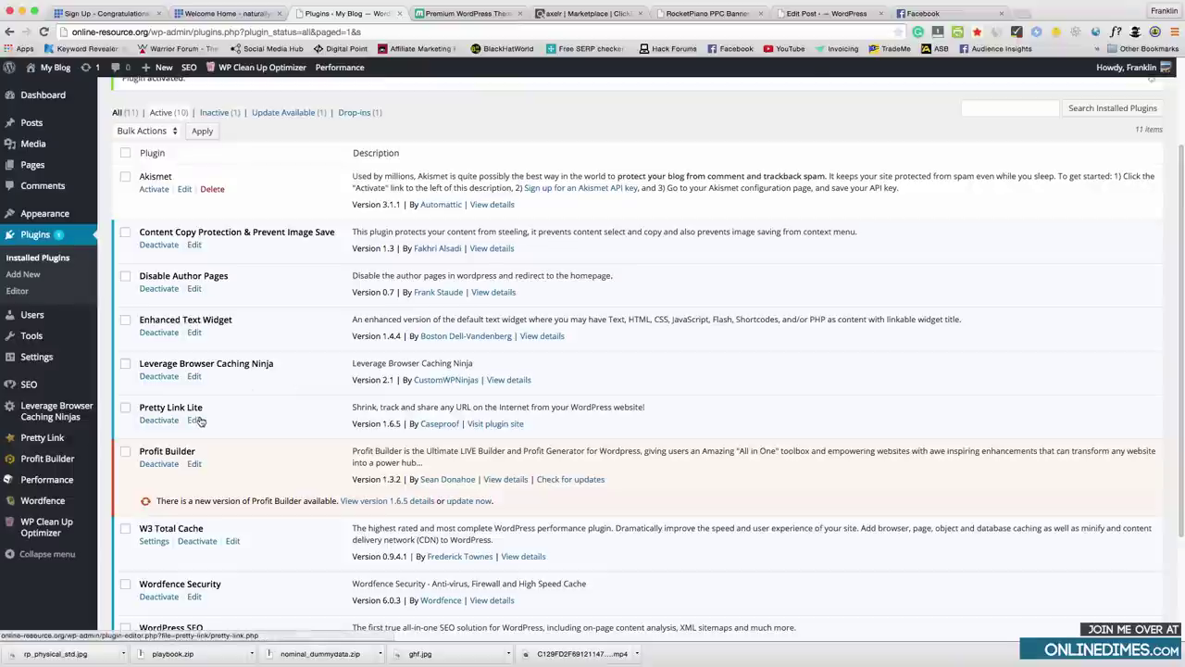
scroll(299, 402, down, 1)
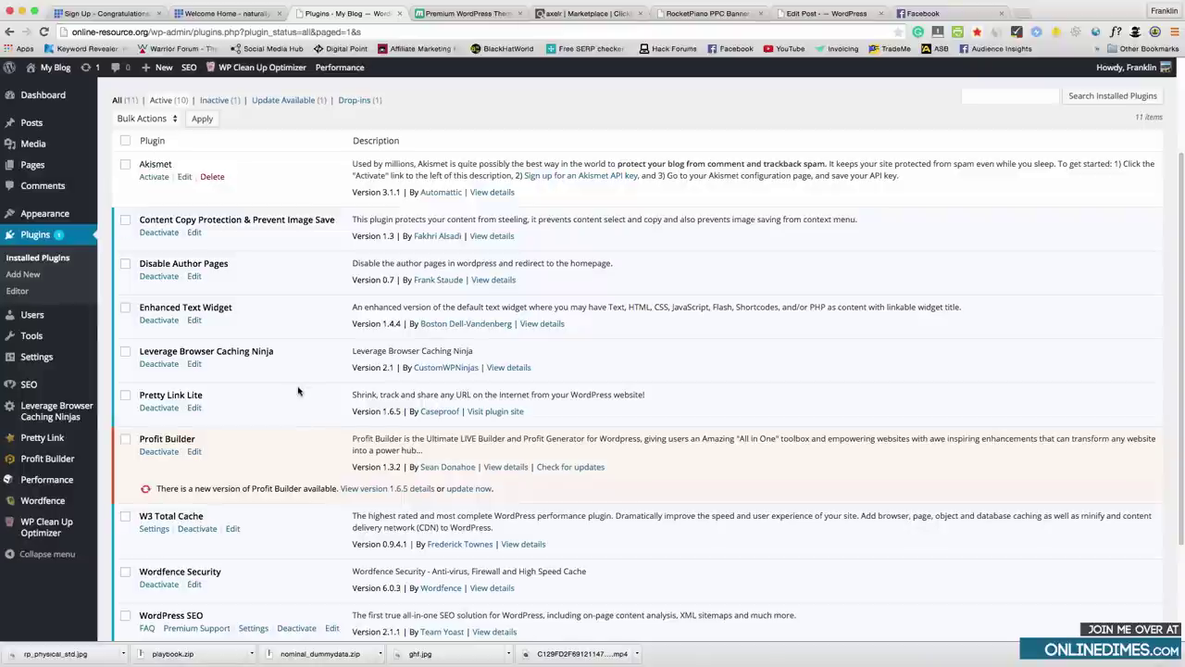
scroll(304, 380, down, 1)
scroll(305, 380, down, 5)
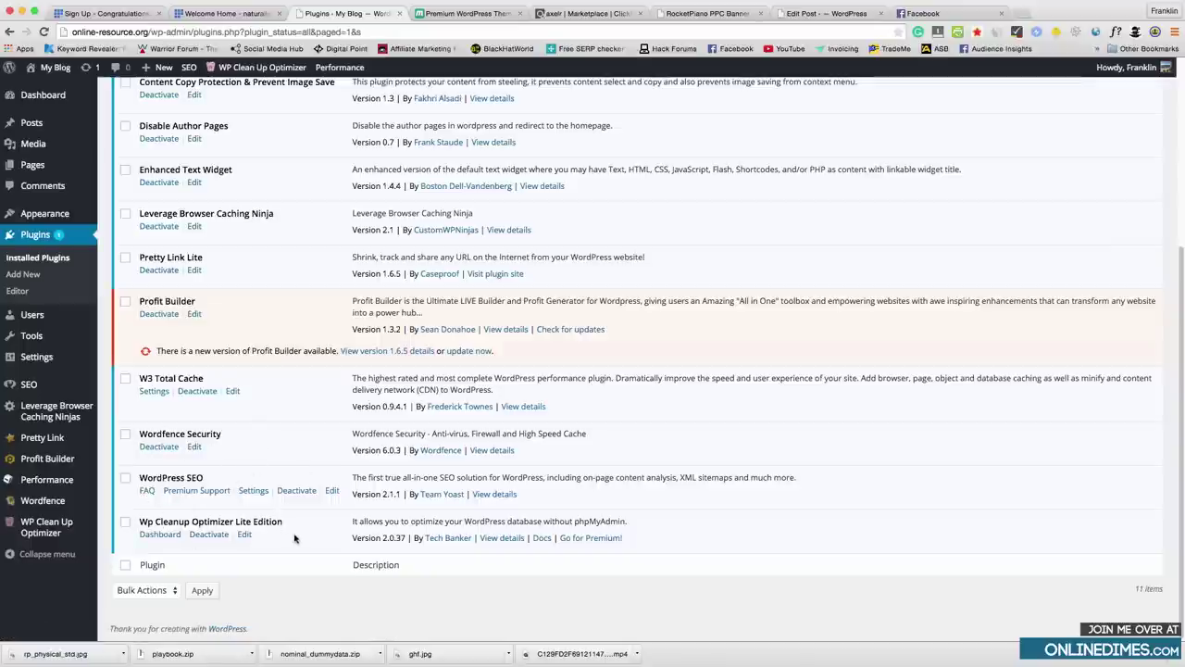
Update the Leverage Browser Caching Ninja settings with the plugin enabled.
click(46, 419)
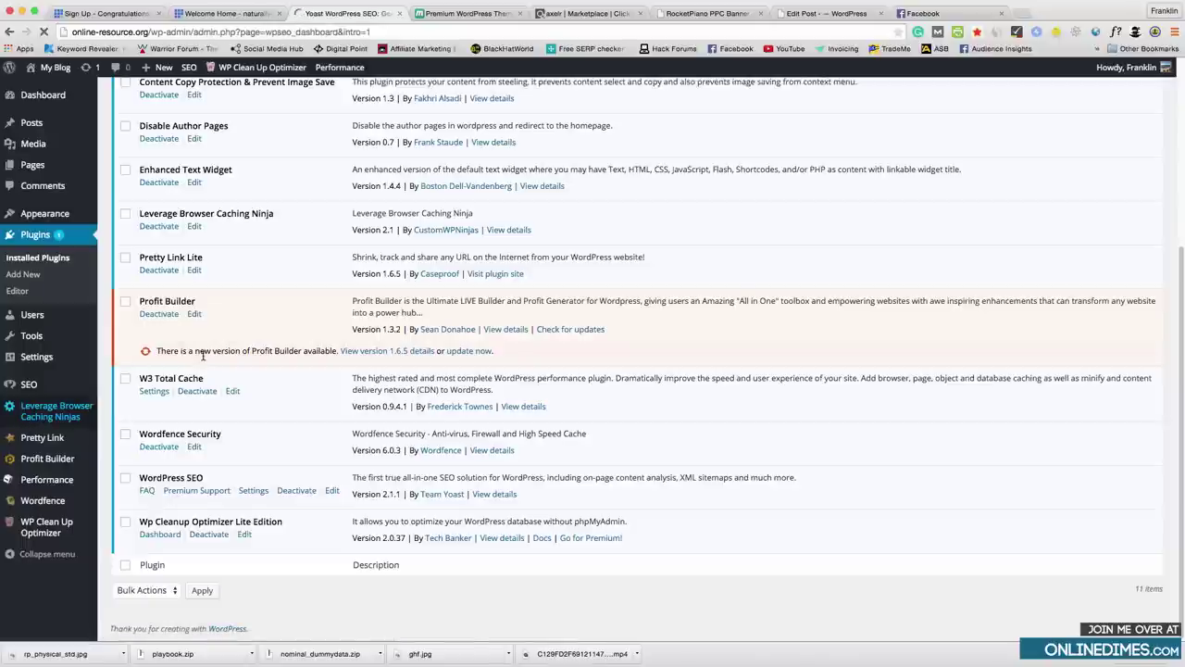
scroll(86, 371, down, 2)
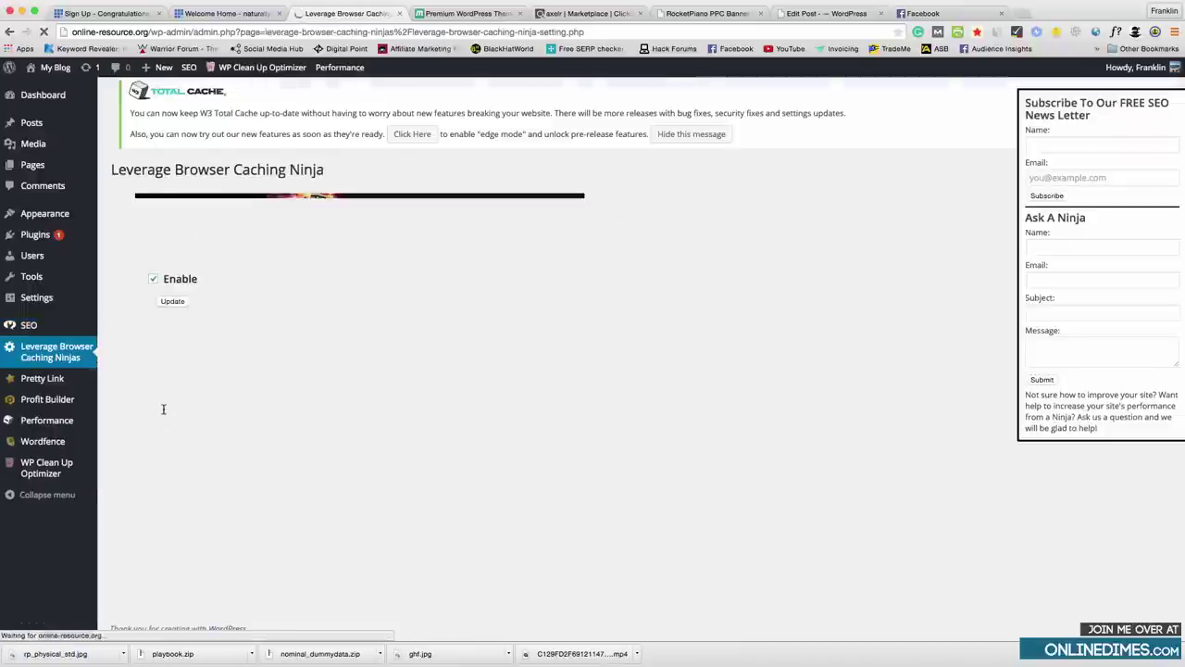
click(174, 311)
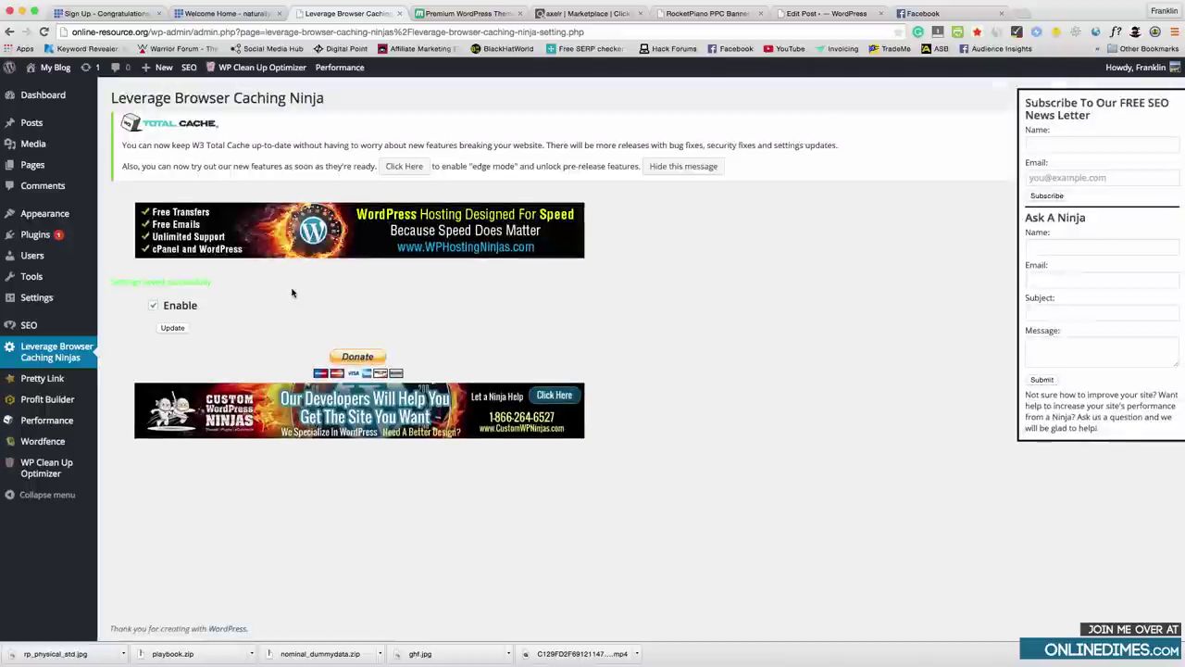
Enable page caching in the W3 Total Cache general settings and save all settings.
click(37, 423)
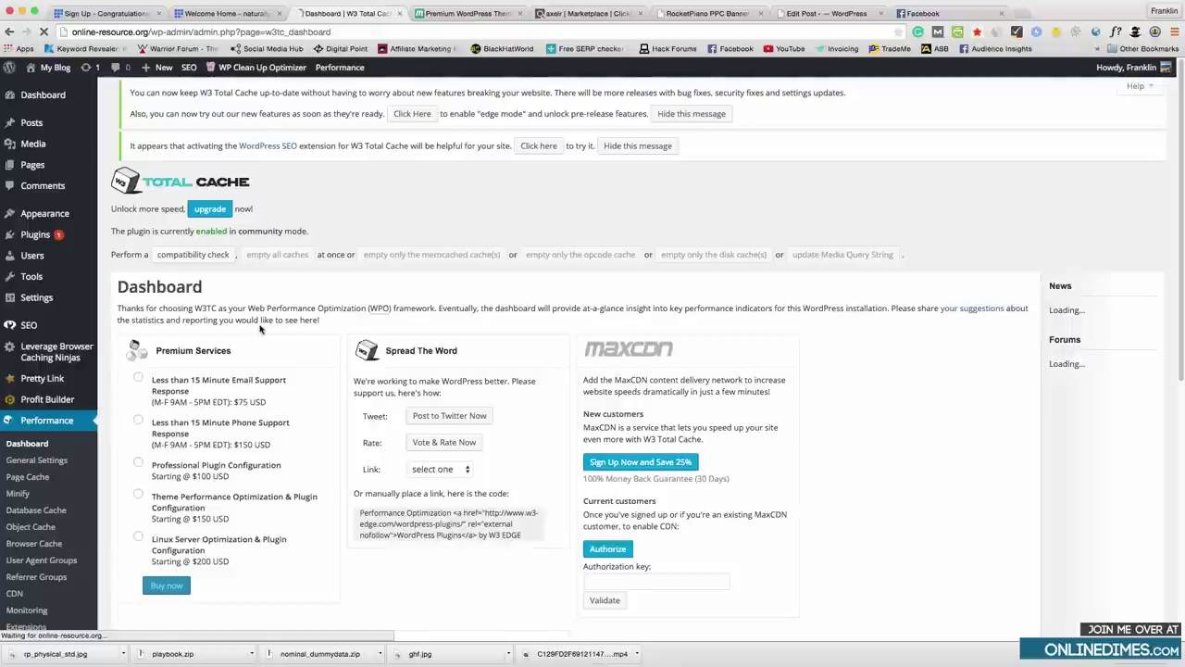
scroll(438, 230, down, 5)
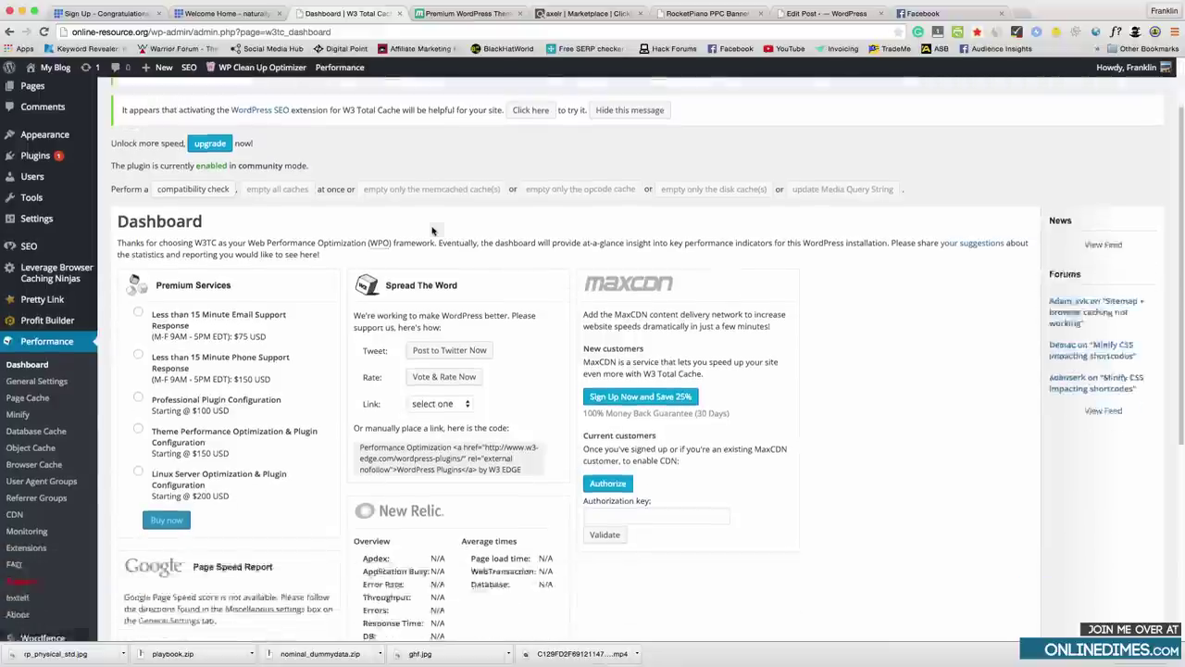
scroll(431, 226, up, 5)
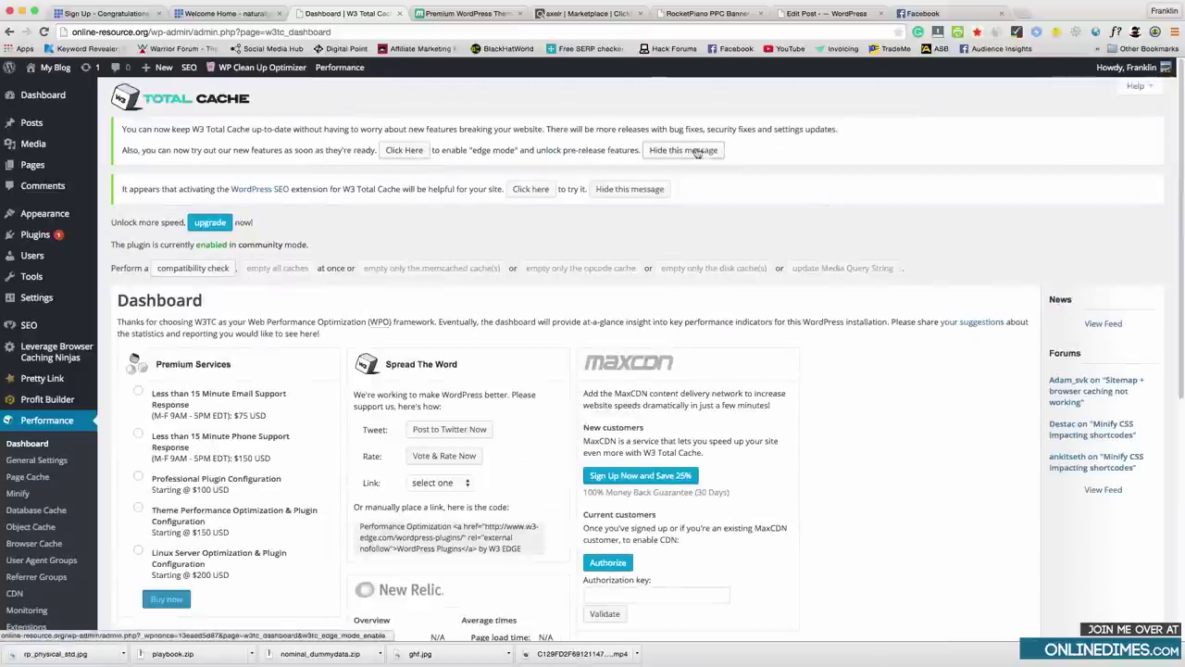
click(37, 460)
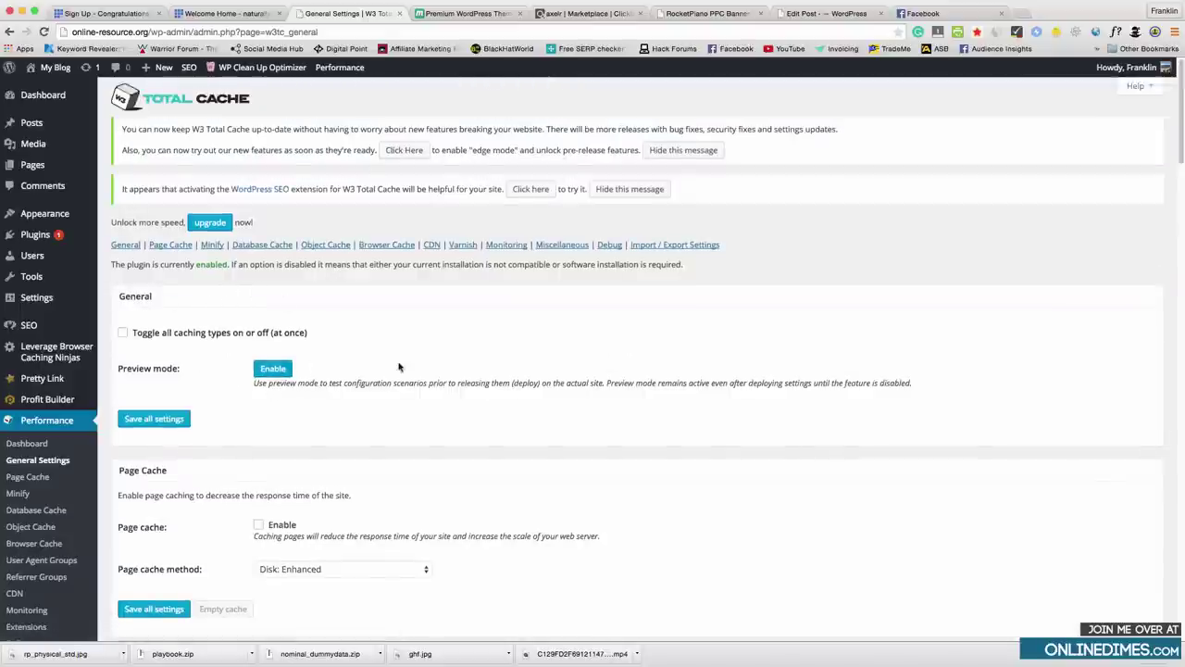
scroll(396, 364, down, 5)
click(258, 321)
click(153, 404)
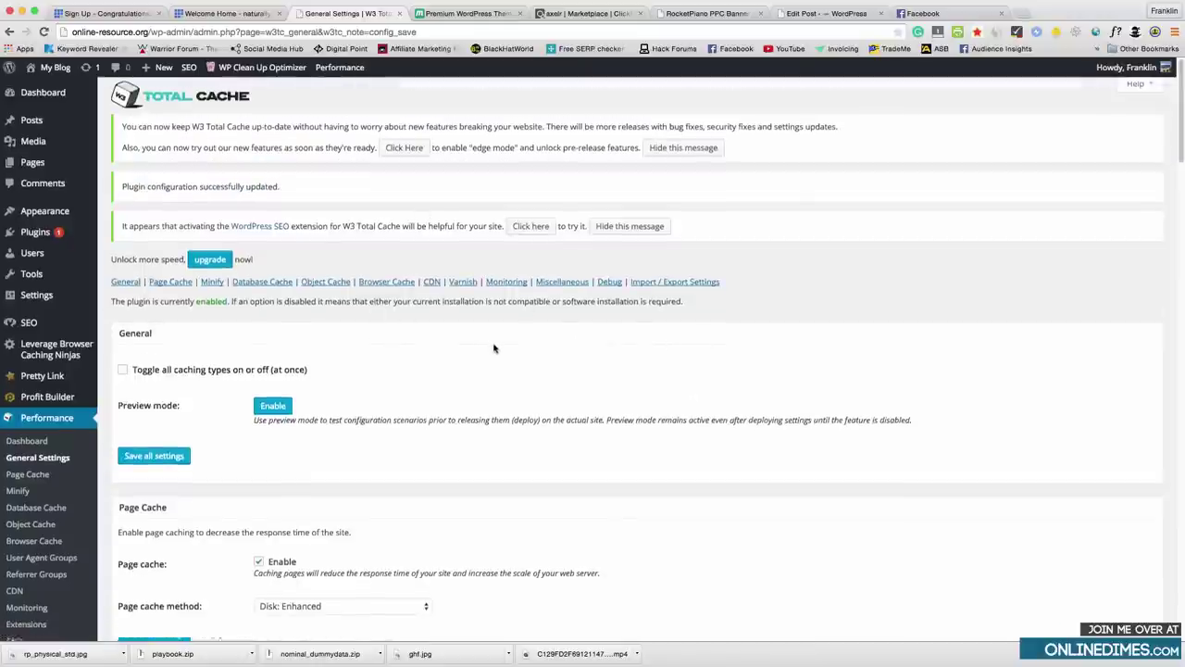
Look over the W3 Total Cache CDN page and its general file hosting options.
scroll(494, 348, down, 2)
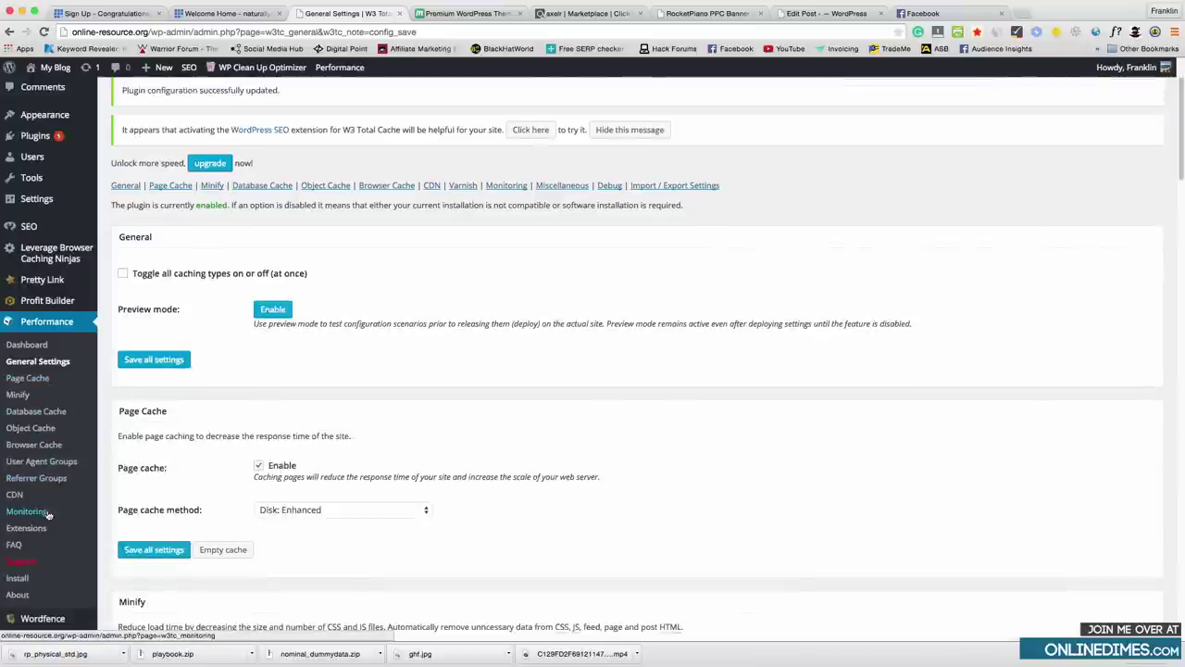
click(16, 496)
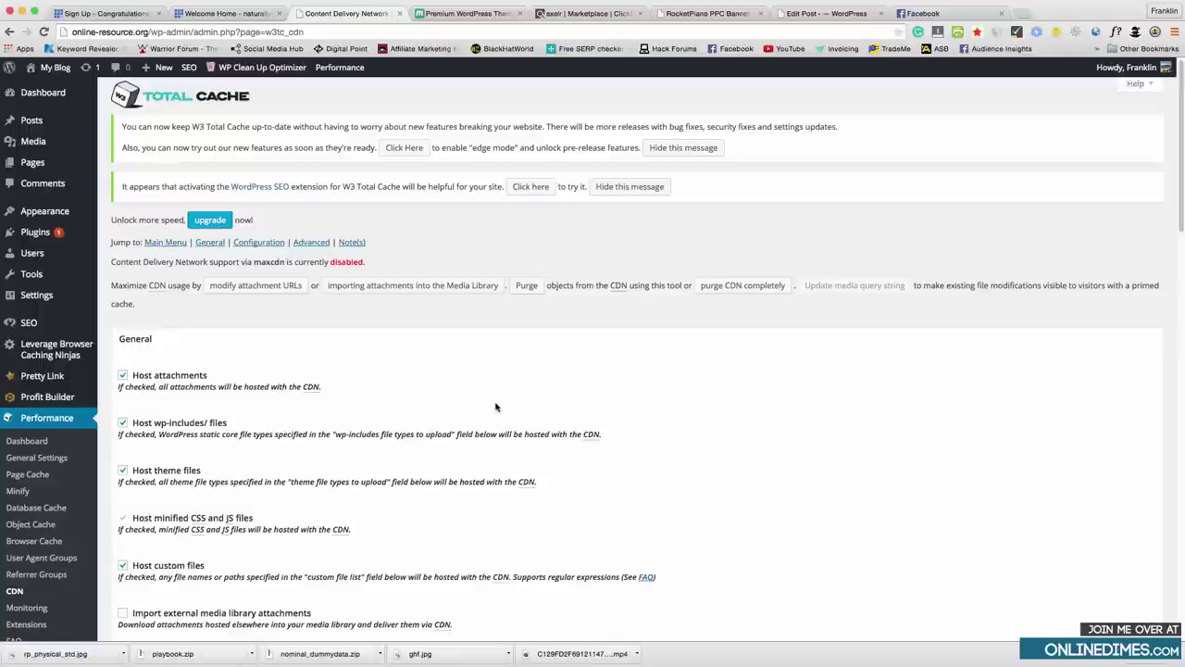
scroll(428, 421, down, 3)
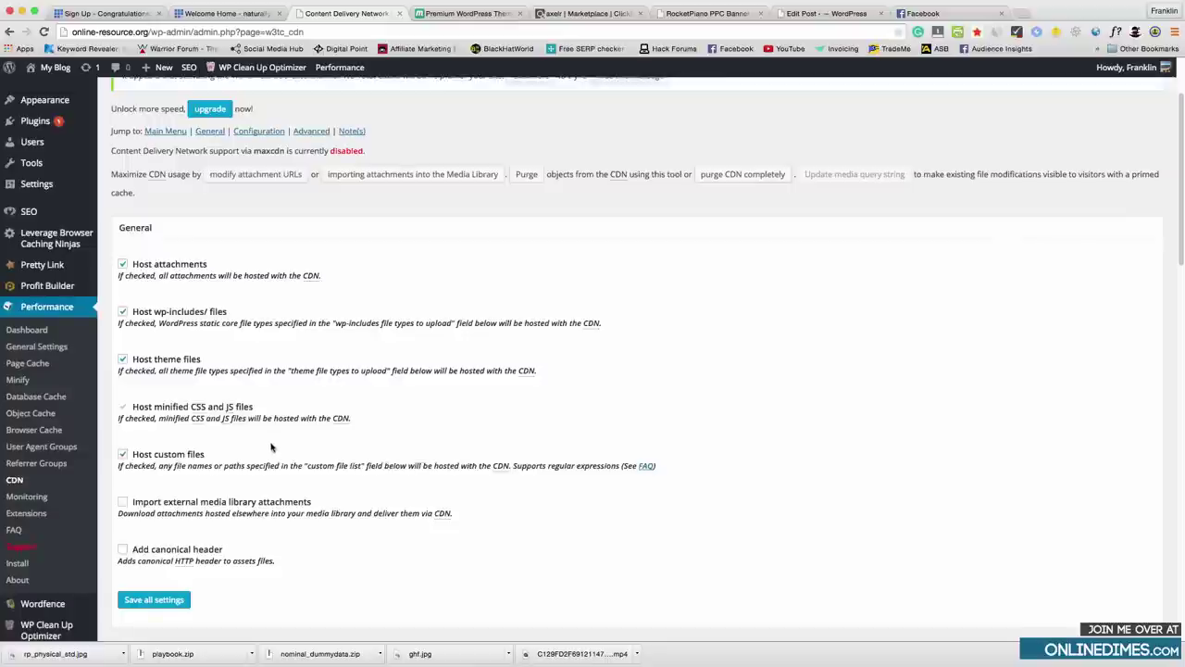
scroll(266, 444, down, 1)
End the Wordfence welcome tour and look over the plugin's Scan and Performance Setup pages.
click(181, 543)
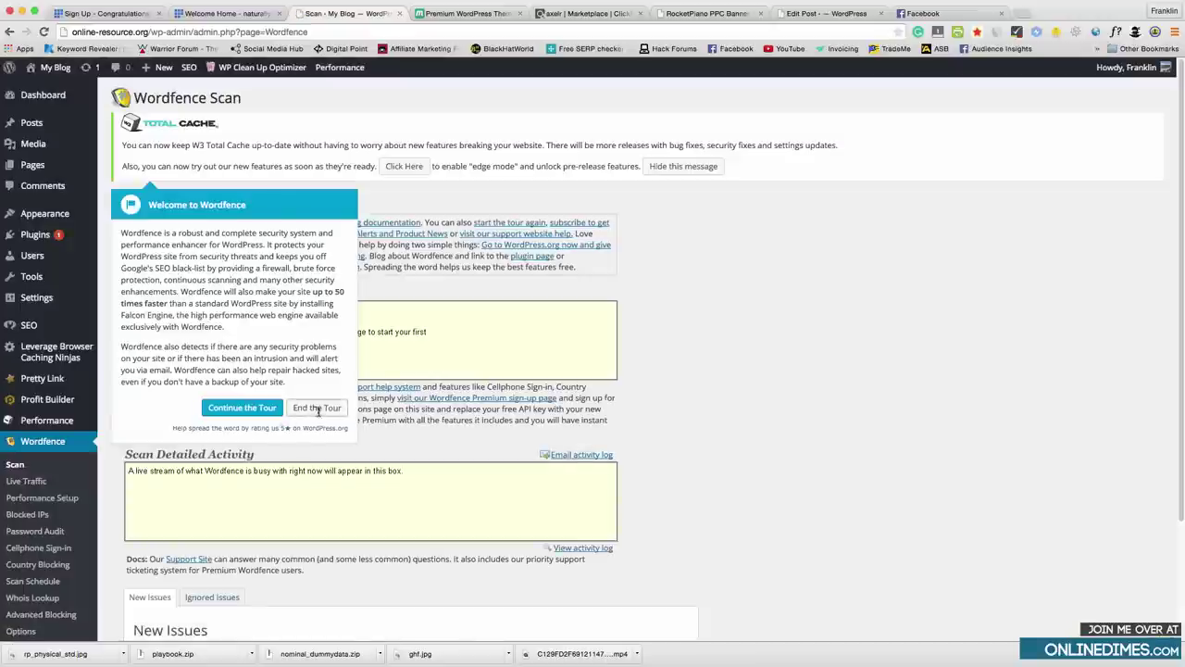
click(317, 408)
scroll(326, 350, down, 1)
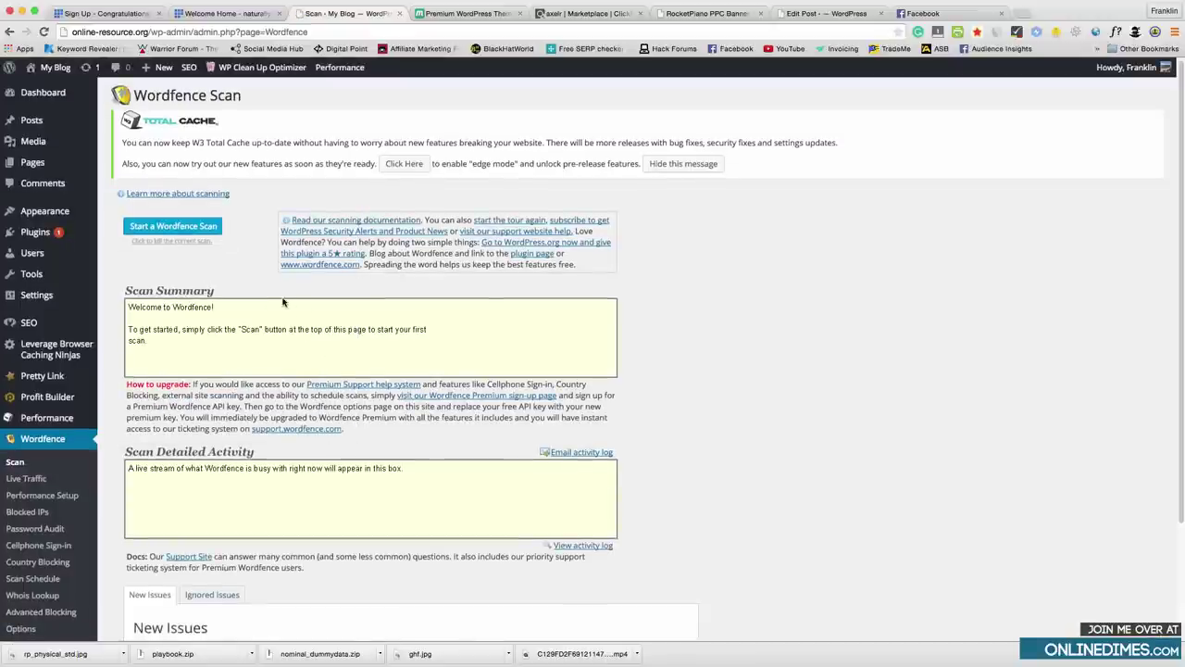
scroll(337, 353, down, 3)
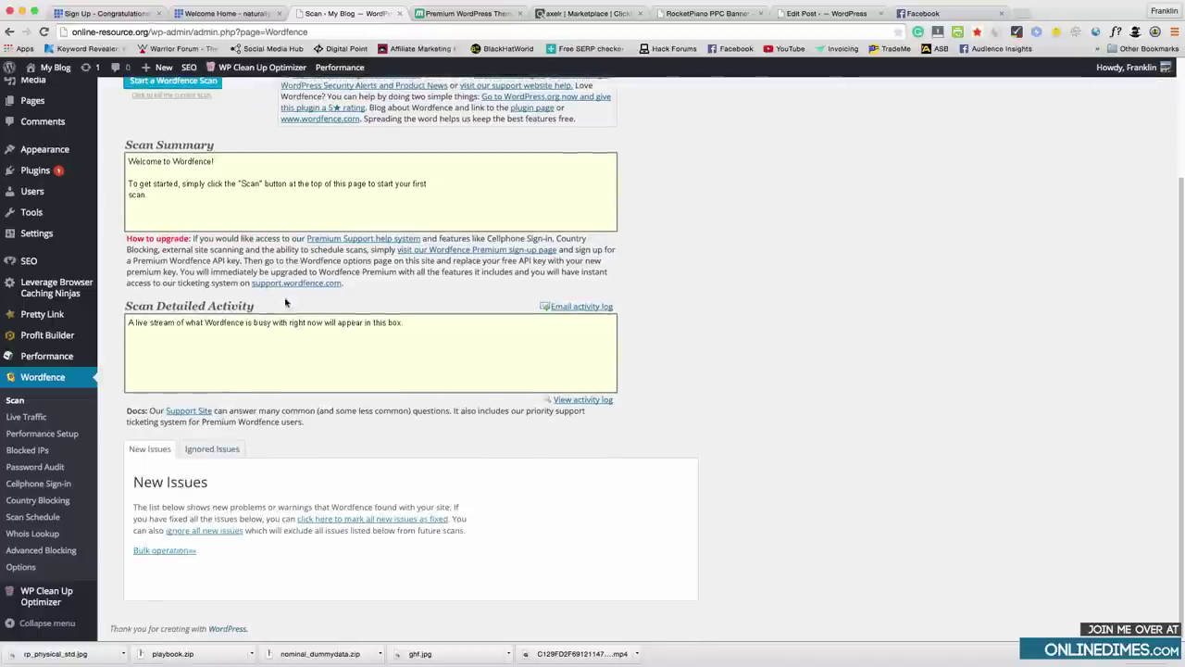
scroll(338, 353, up, 3)
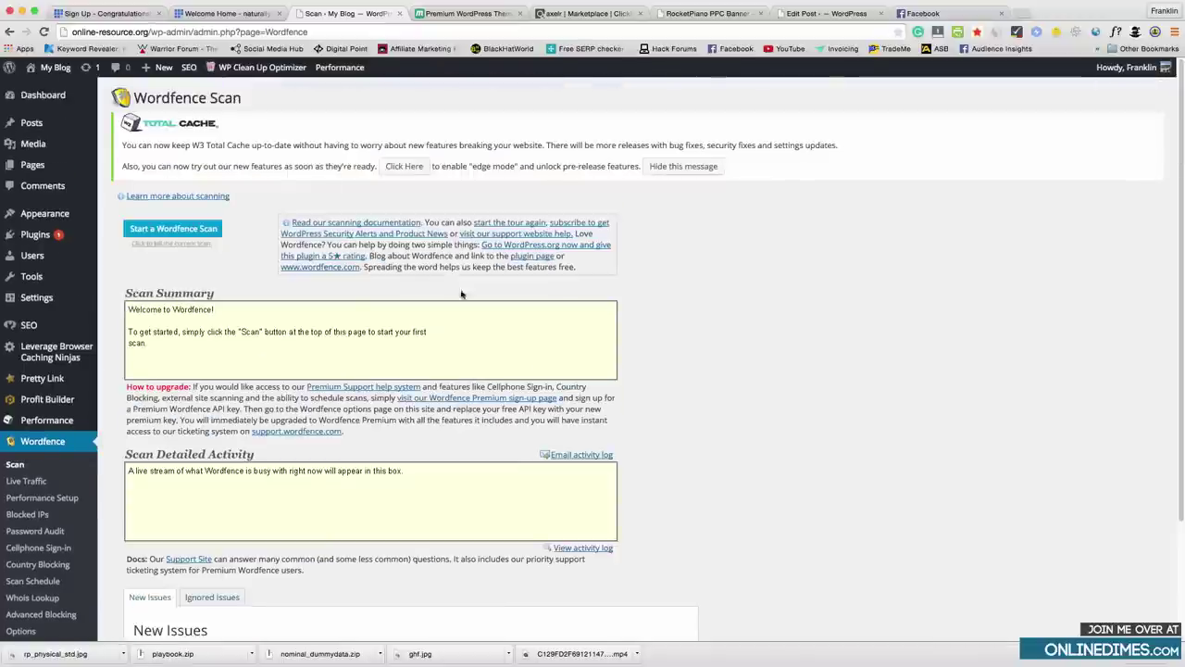
click(33, 499)
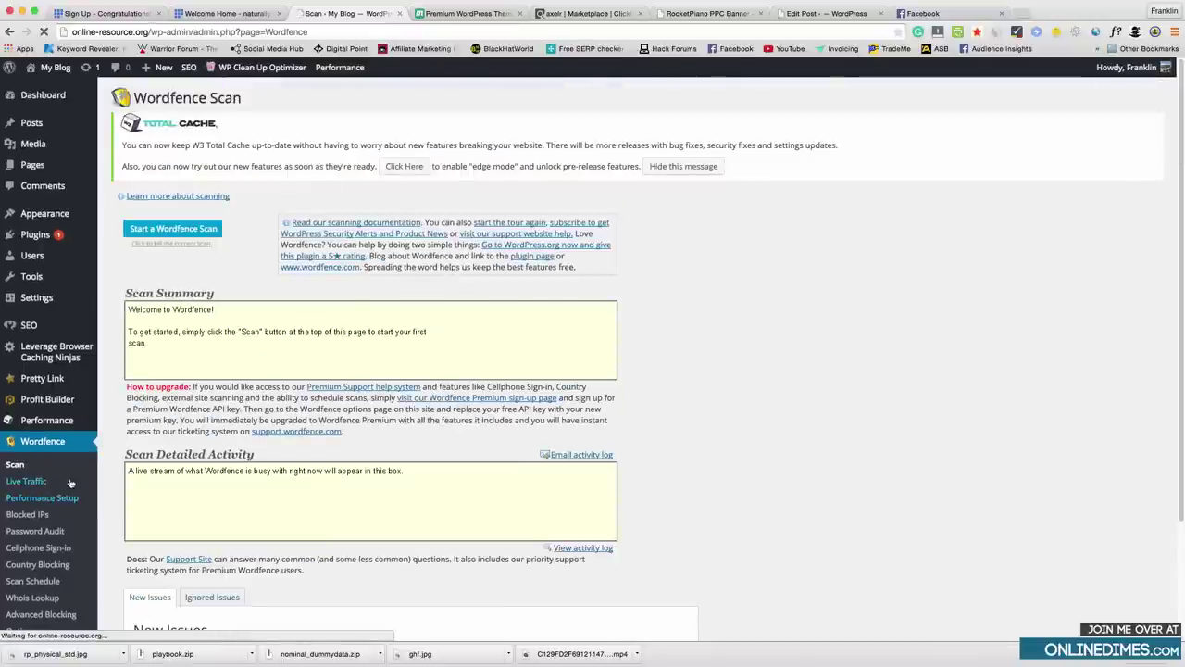
scroll(288, 414, down, 1)
scroll(288, 414, down, 1)
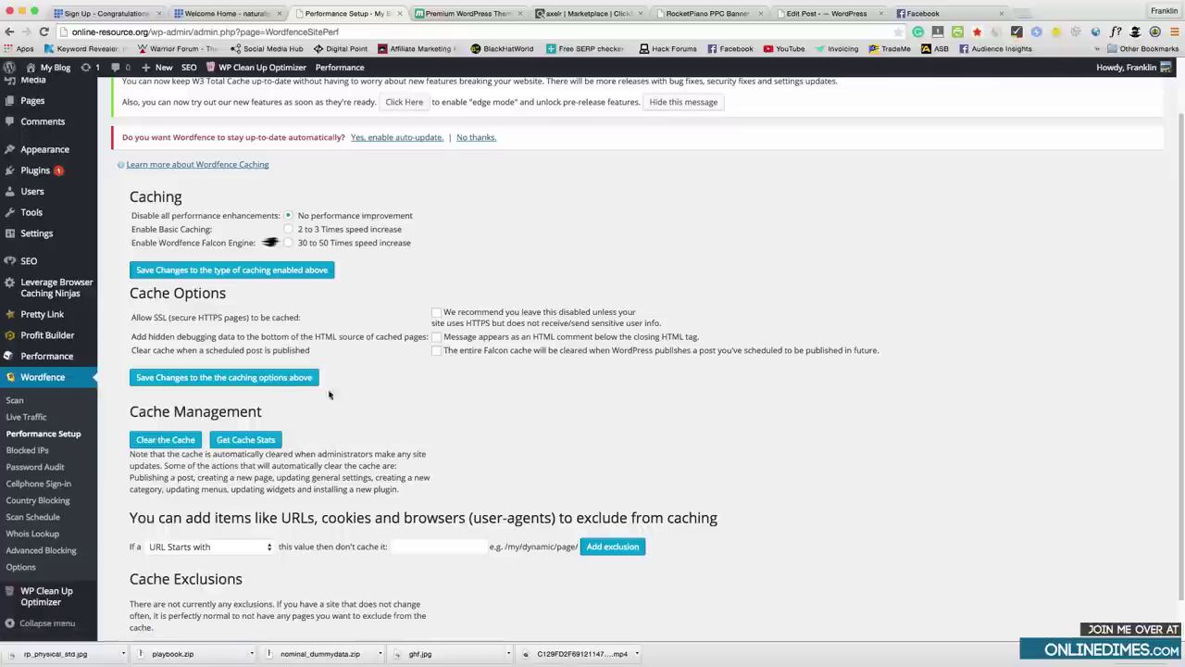
In the Wordfence login security options, set the lockout threshold for login failures to 5 and save the changes.
click(21, 567)
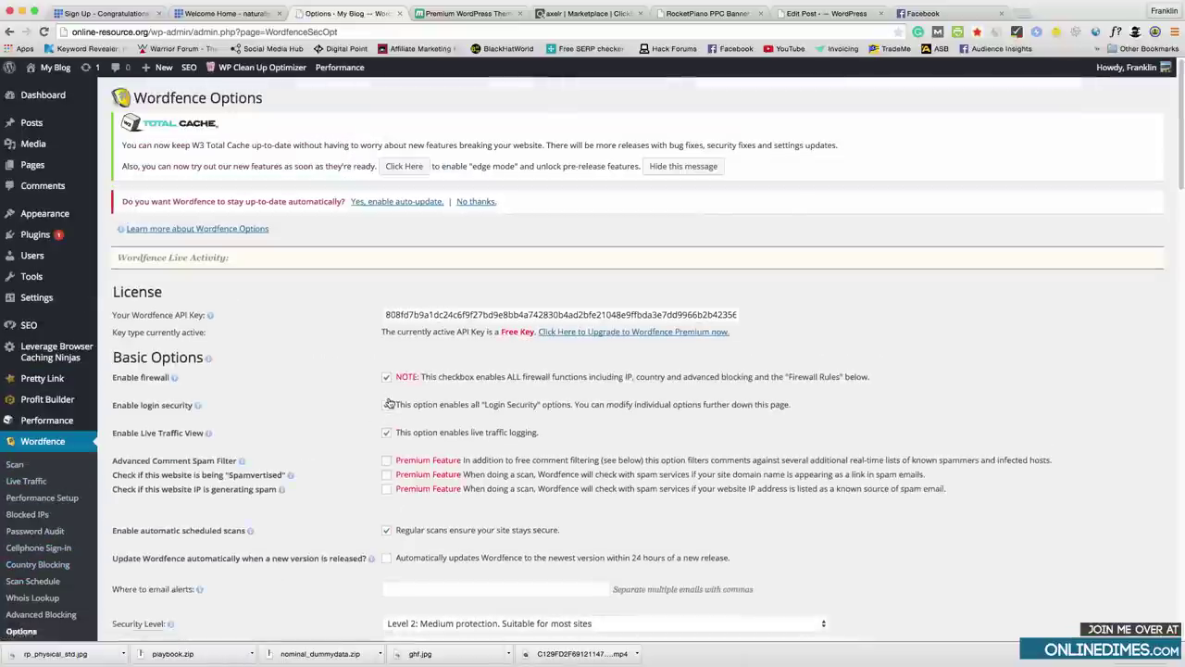
scroll(394, 398, down, 10)
scroll(389, 396, down, 5)
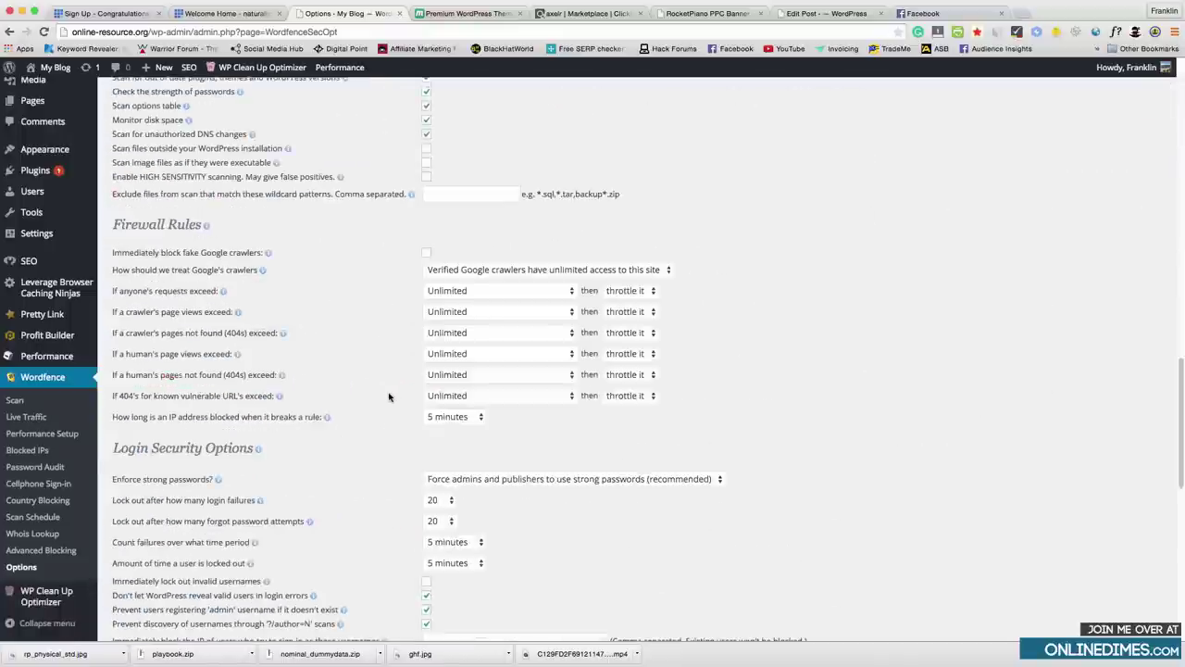
scroll(389, 396, down, 2)
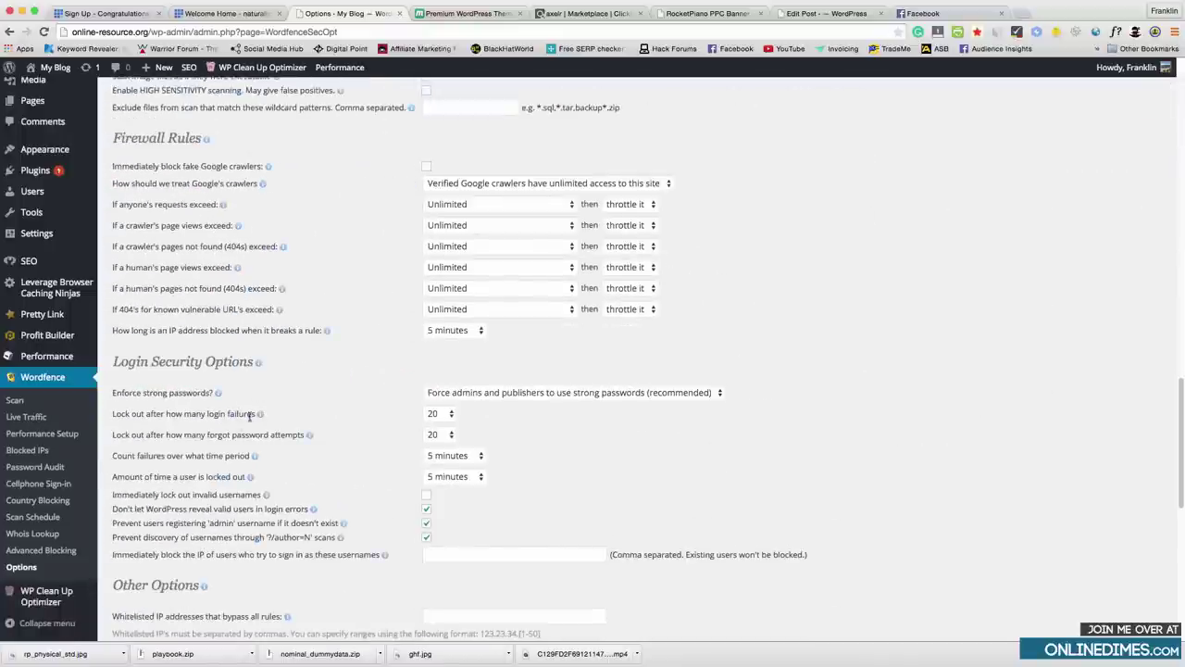
click(449, 413)
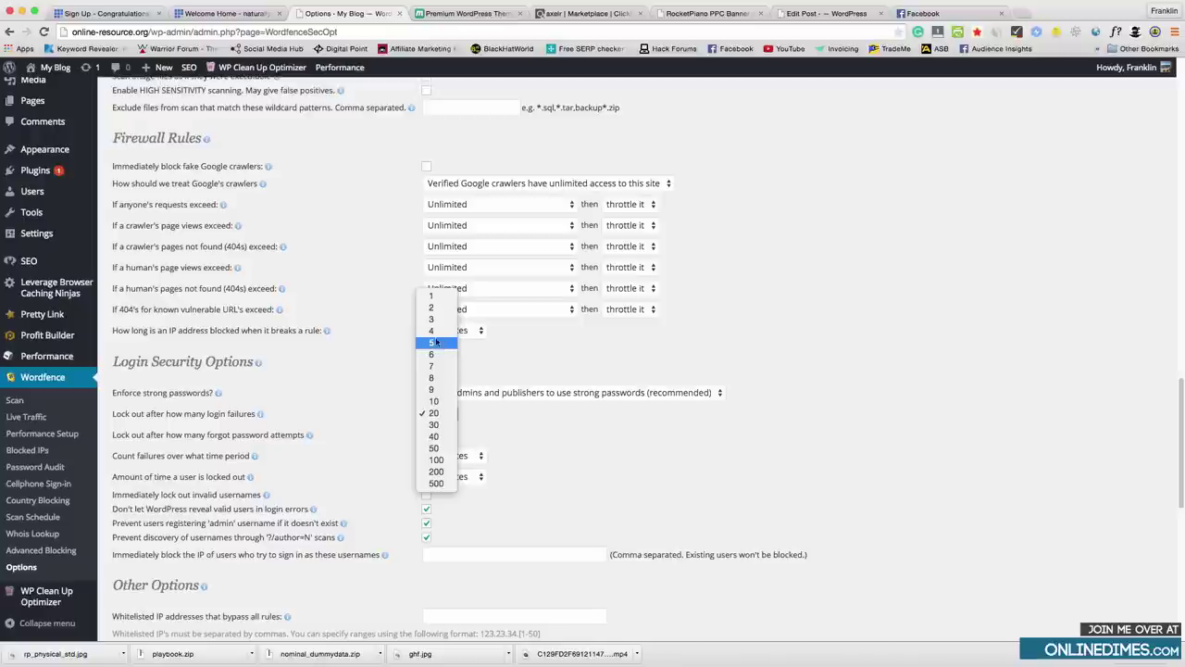
click(808, 358)
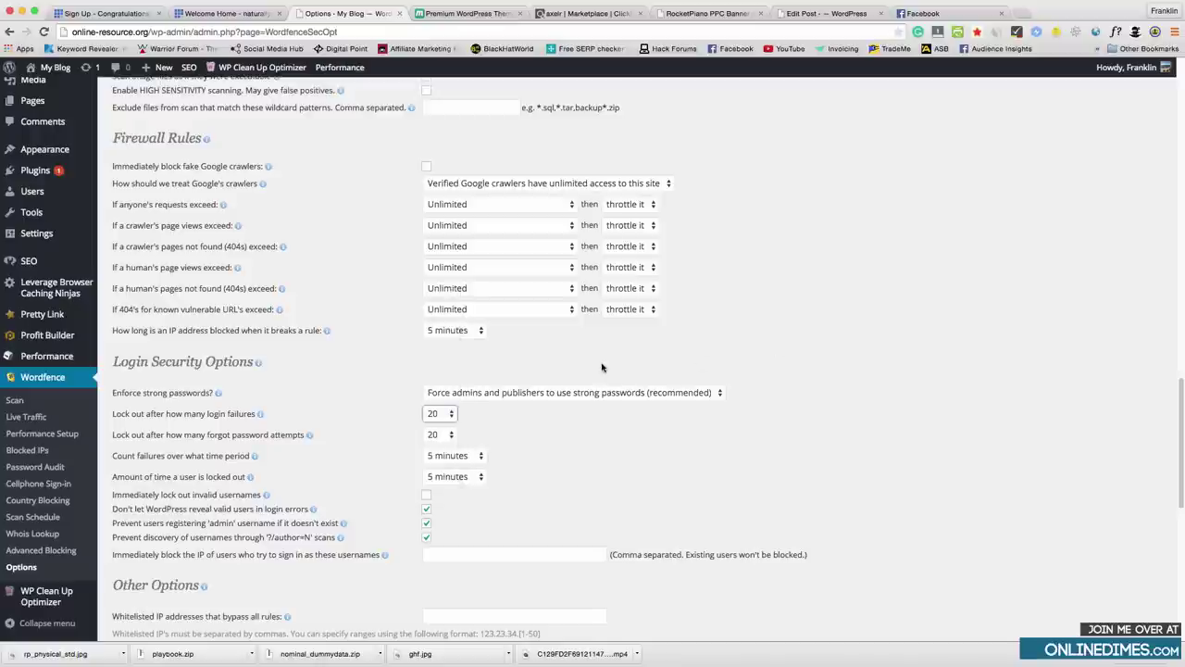
click(437, 414)
click(433, 344)
scroll(649, 450, down, 15)
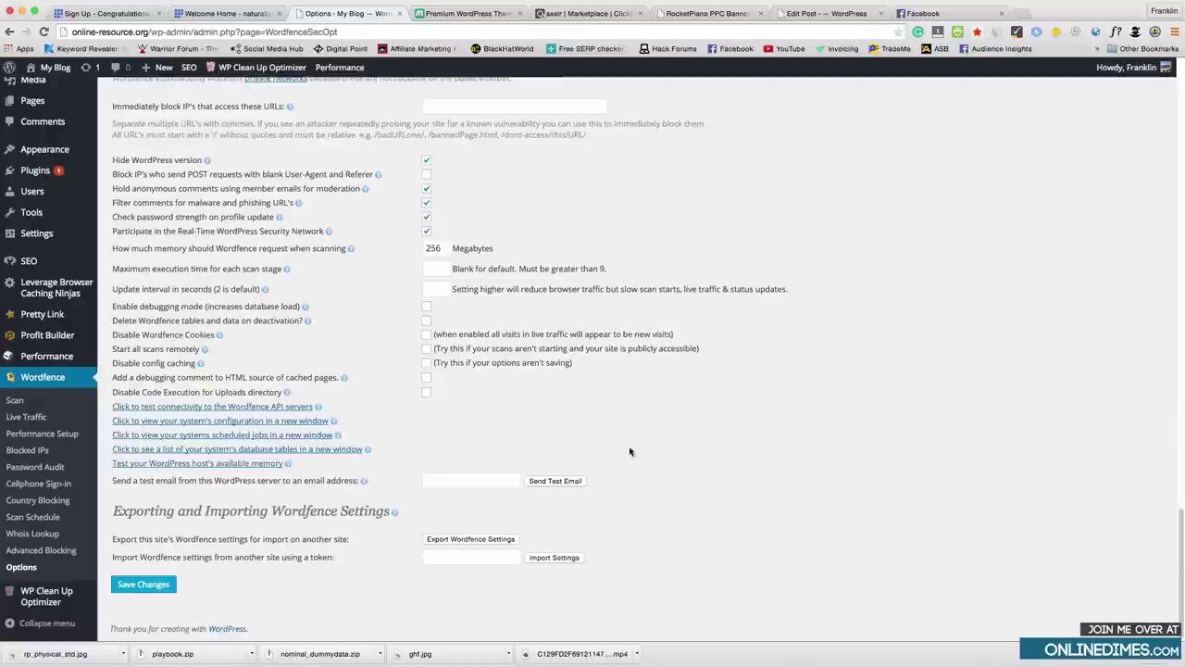
click(143, 584)
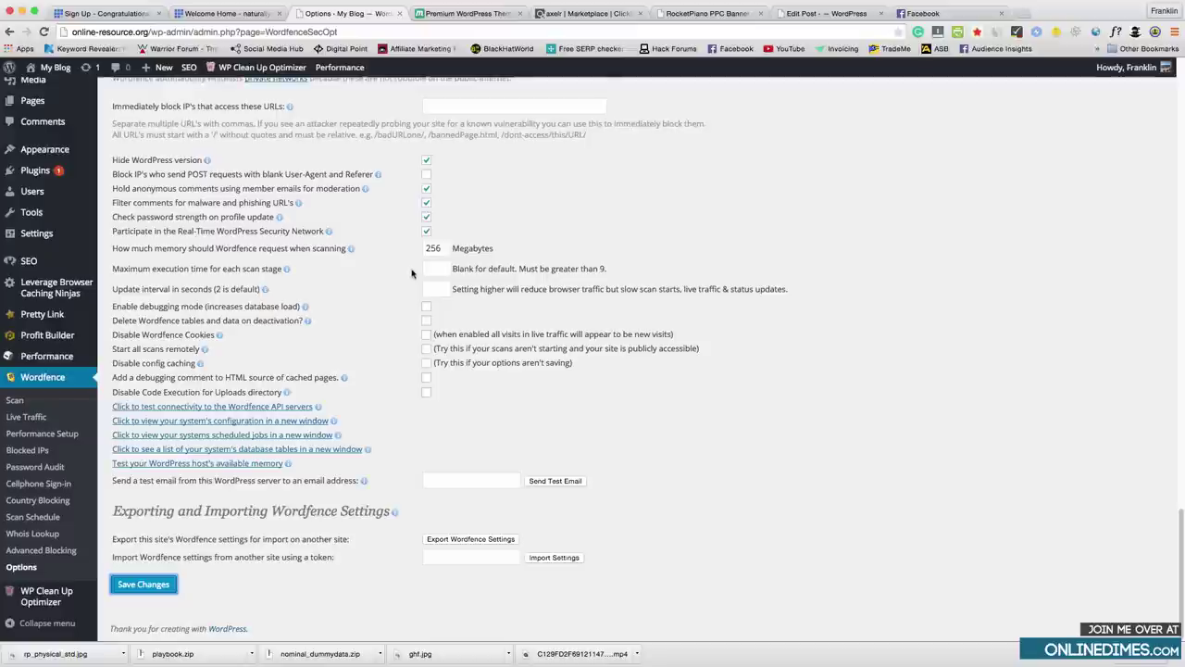
scroll(383, 347, up, 1)
scroll(383, 346, up, 3)
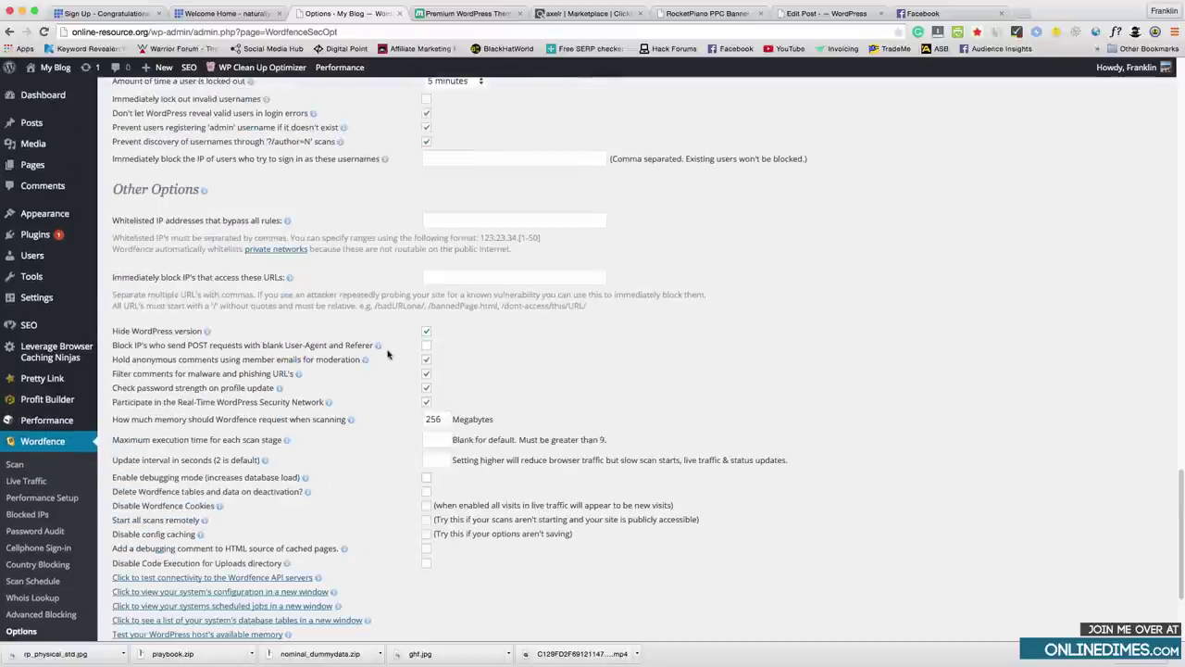
scroll(352, 376, down, 4)
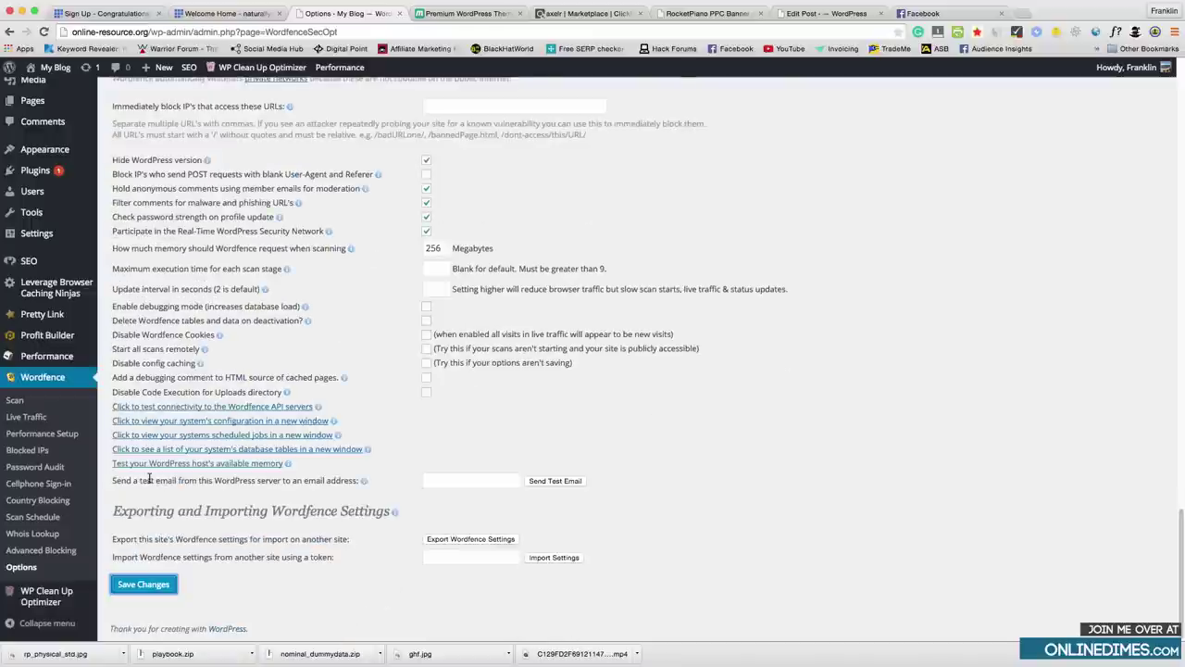
Empty all data types in WP Clean Up Optimizer's Data Optimizer with a bulk action, then check the refreshed list.
click(29, 602)
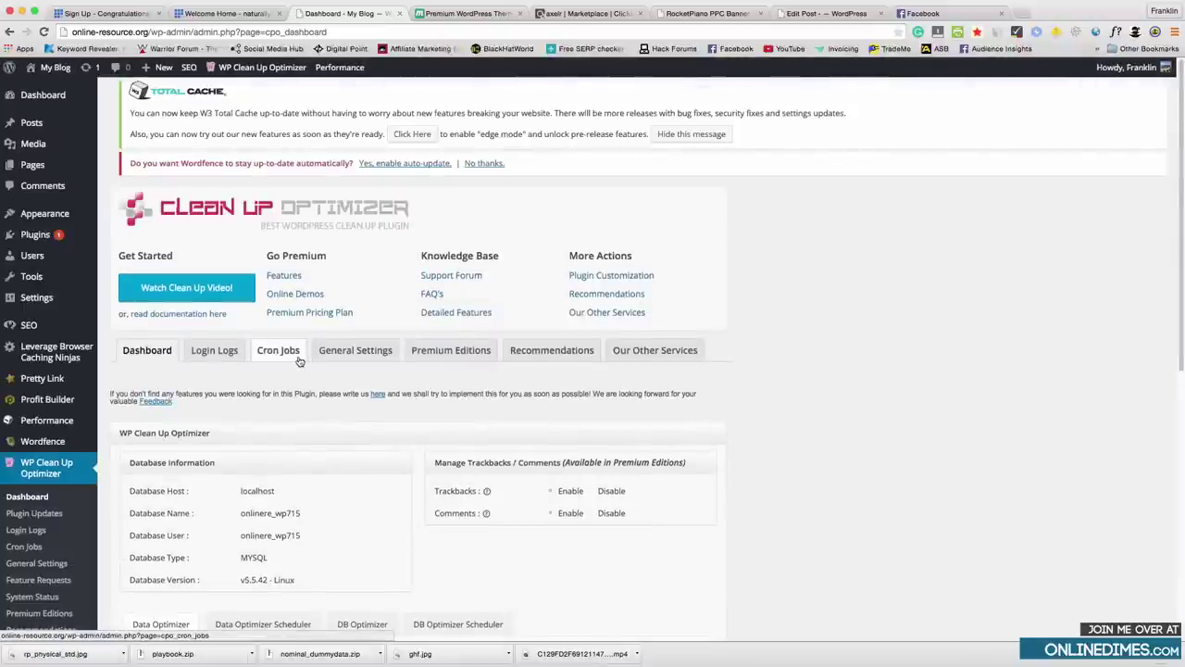
scroll(299, 366, down, 5)
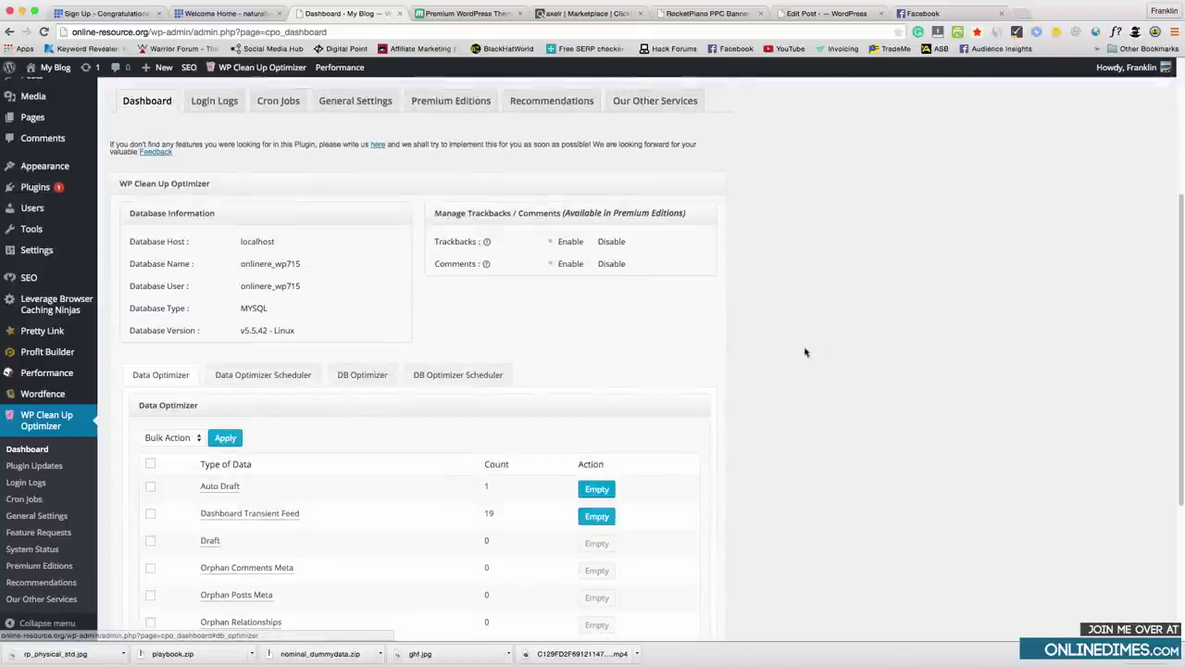
scroll(839, 349, down, 3)
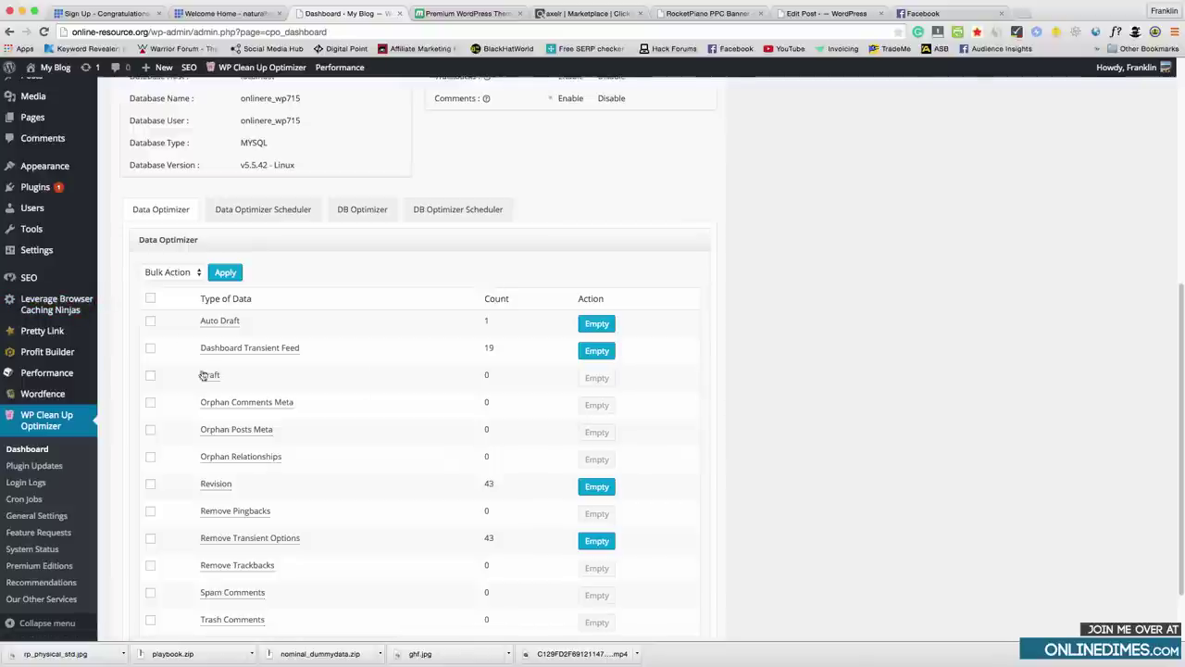
click(150, 299)
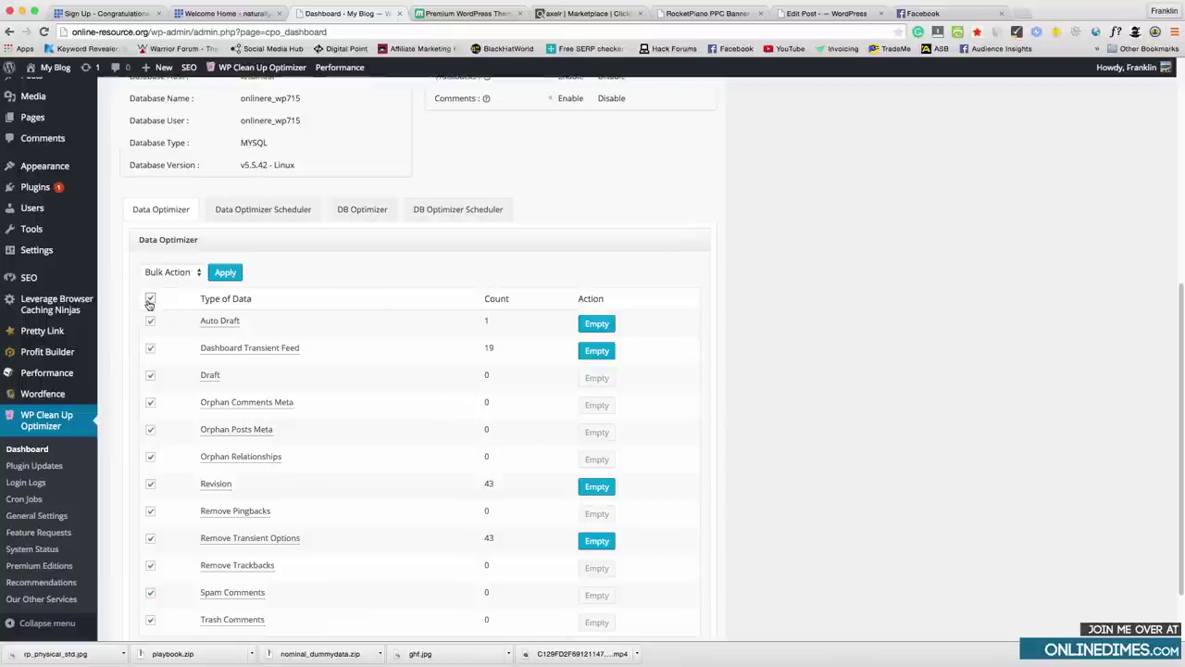
click(181, 276)
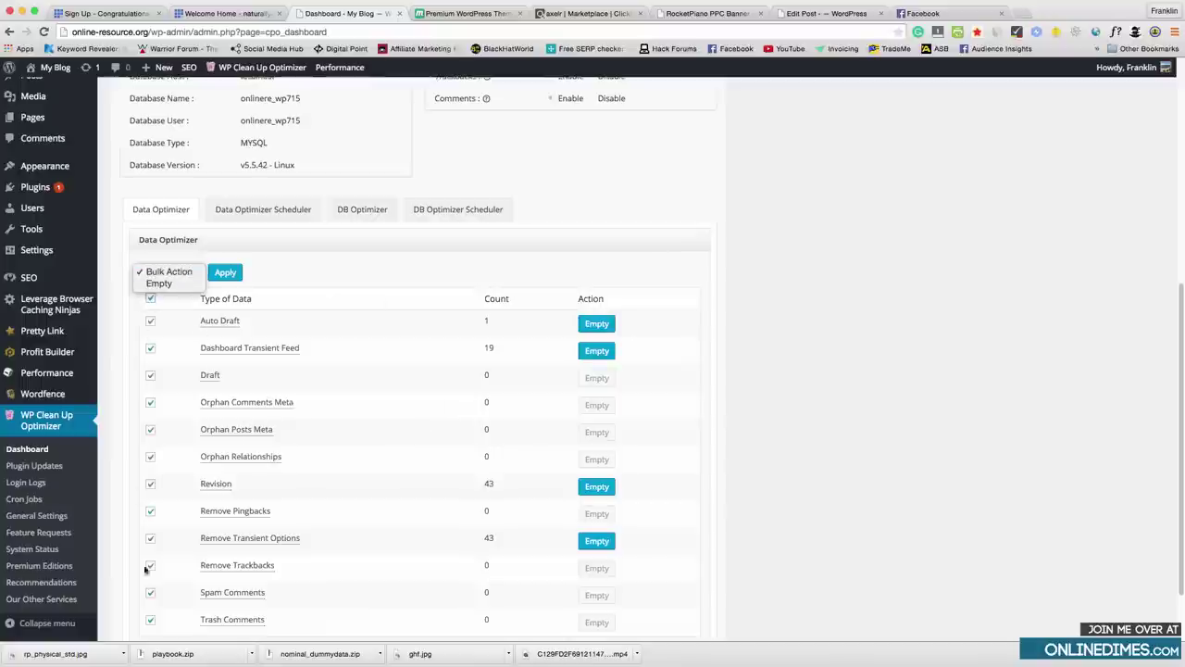
click(159, 284)
click(225, 273)
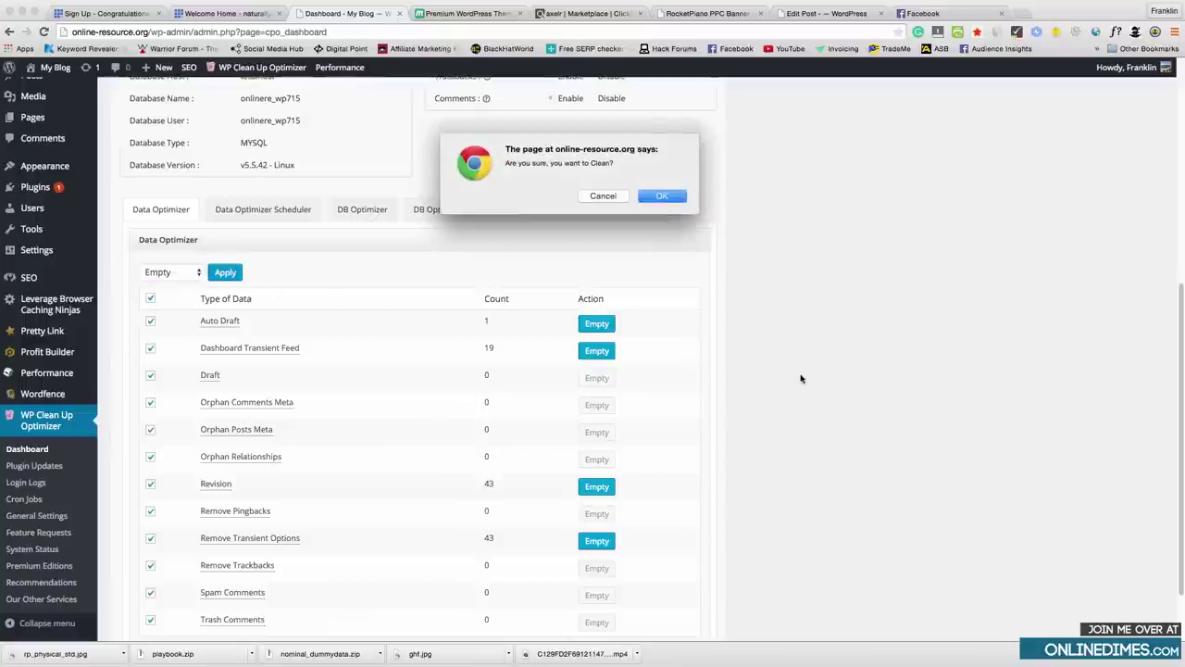
click(663, 195)
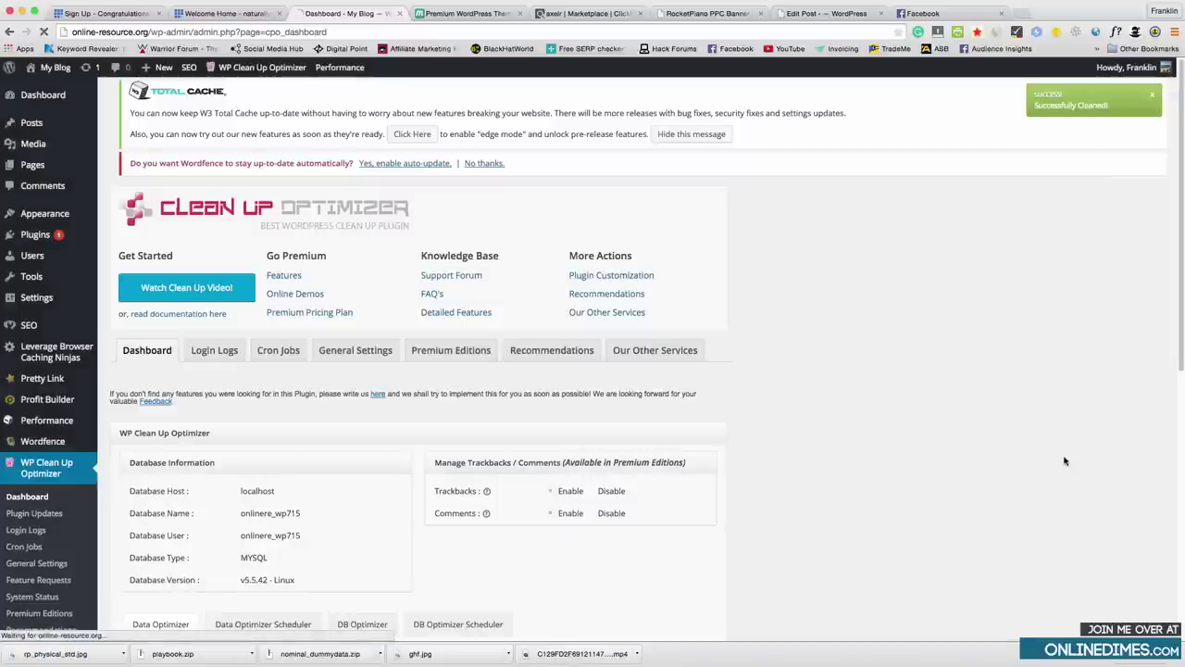
scroll(875, 442, down, 5)
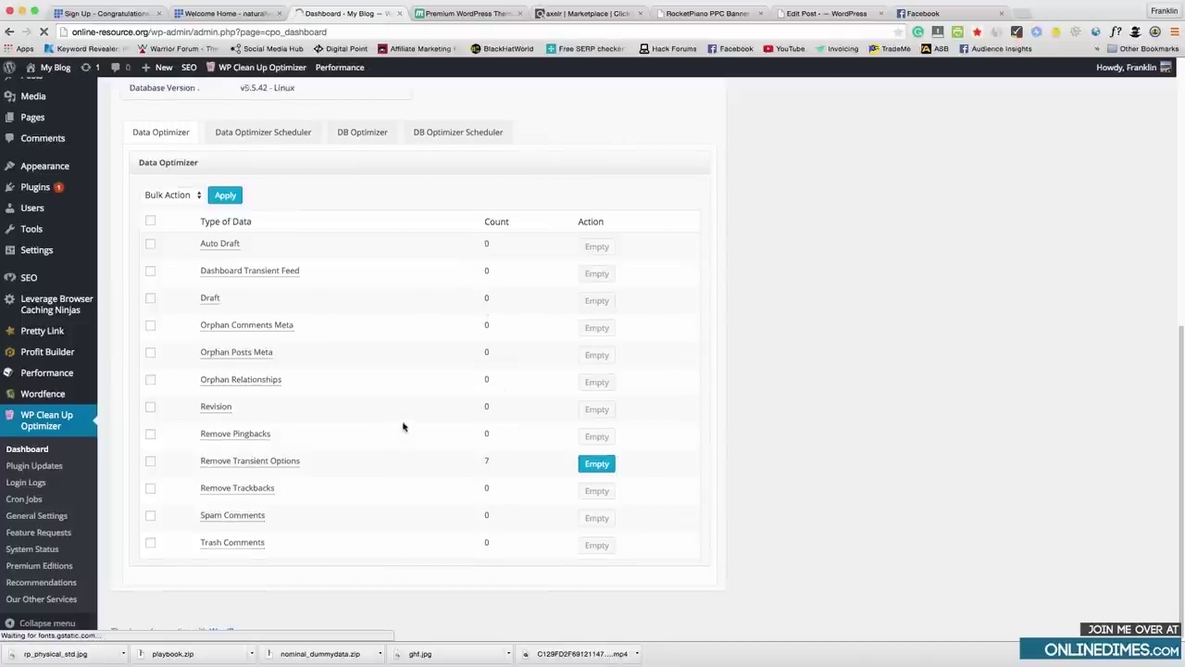
scroll(411, 421, up, 2)
scroll(411, 422, up, 2)
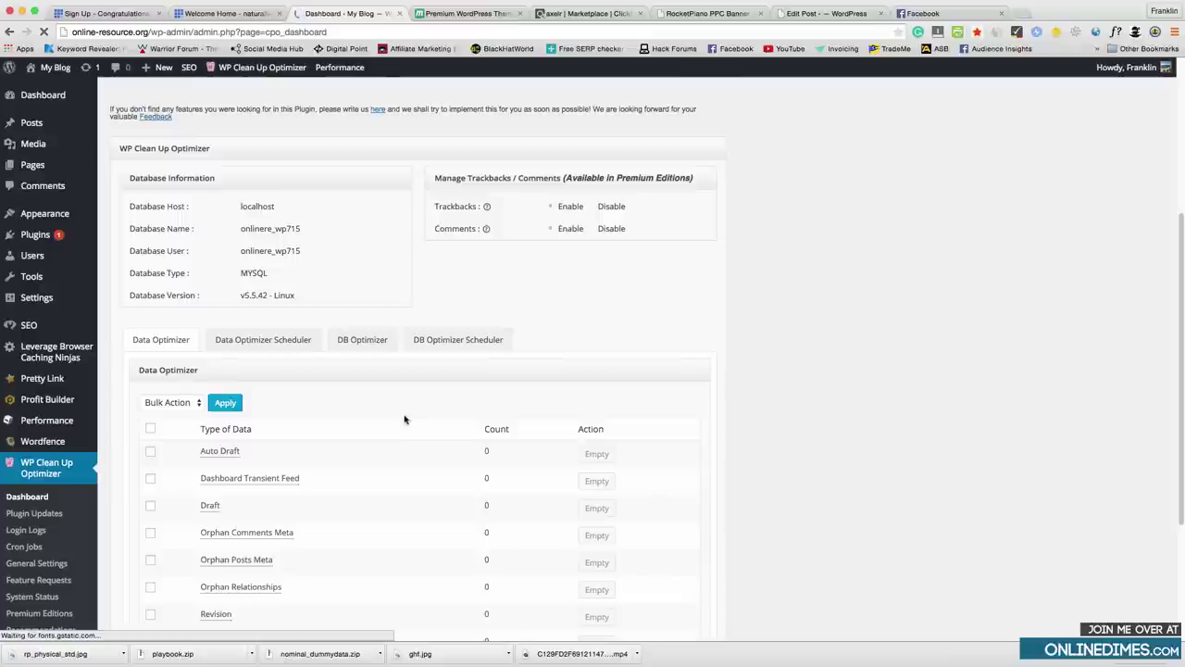
Open the Pretty Link list of links and look over the short URLs and their targets.
mouse_move(56, 383)
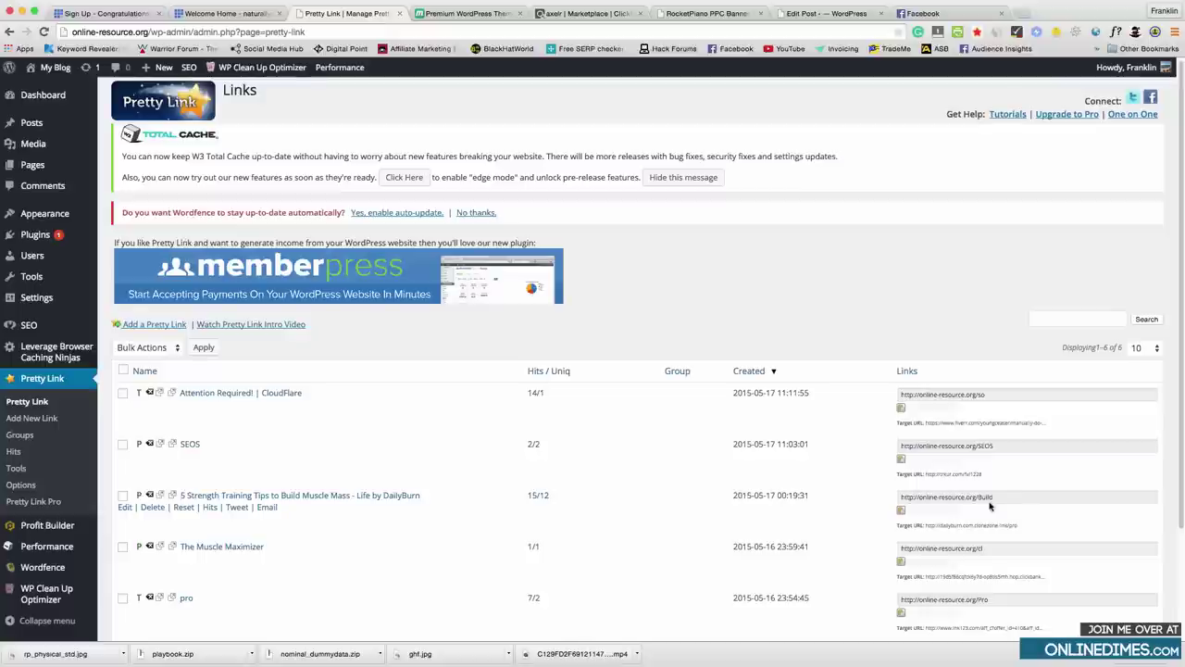
scroll(470, 479, down, 1)
scroll(471, 469, up, 1)
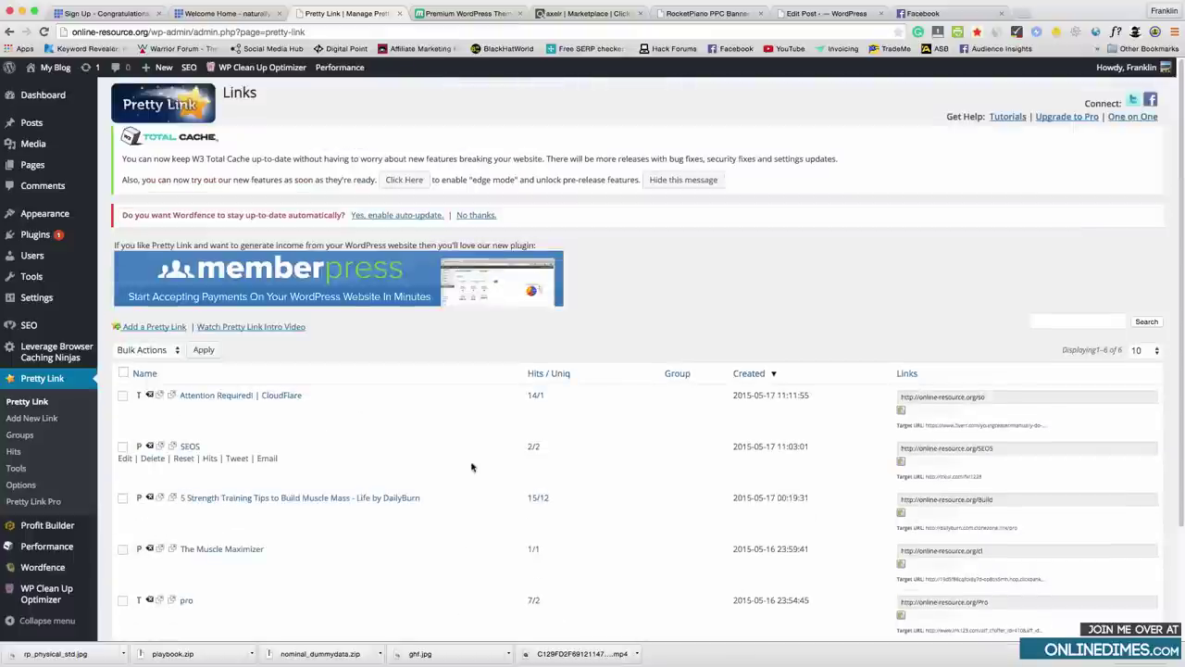
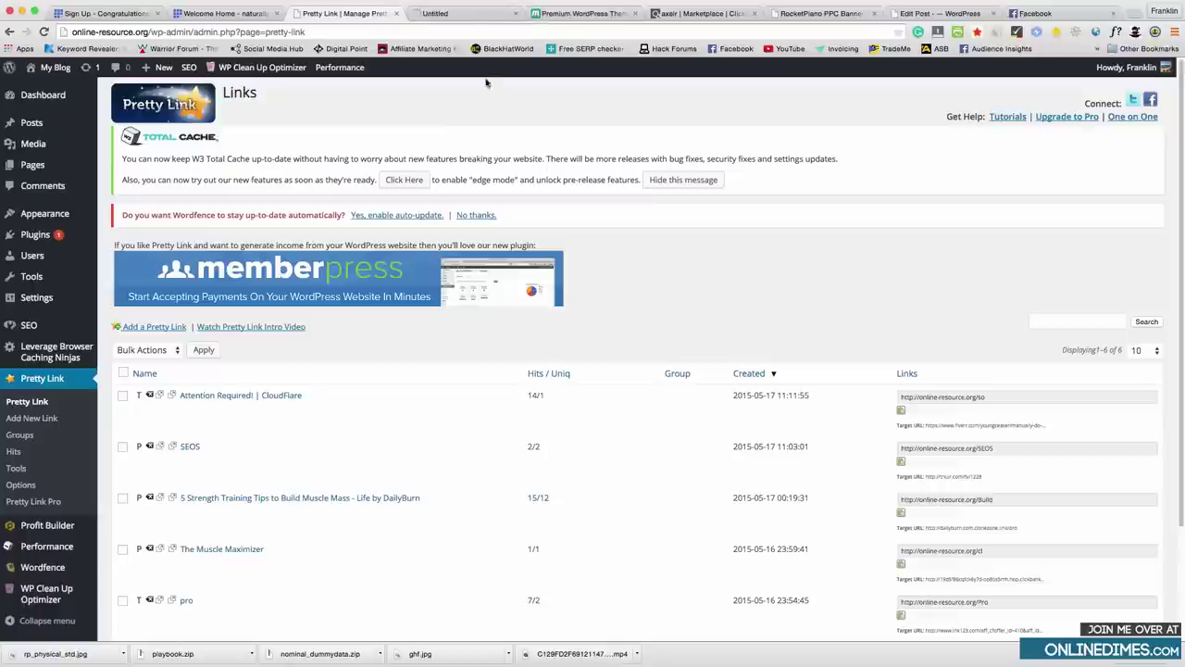
Look over the blog's front page and the MyThemeShop home page with its theme offers.
click(463, 15)
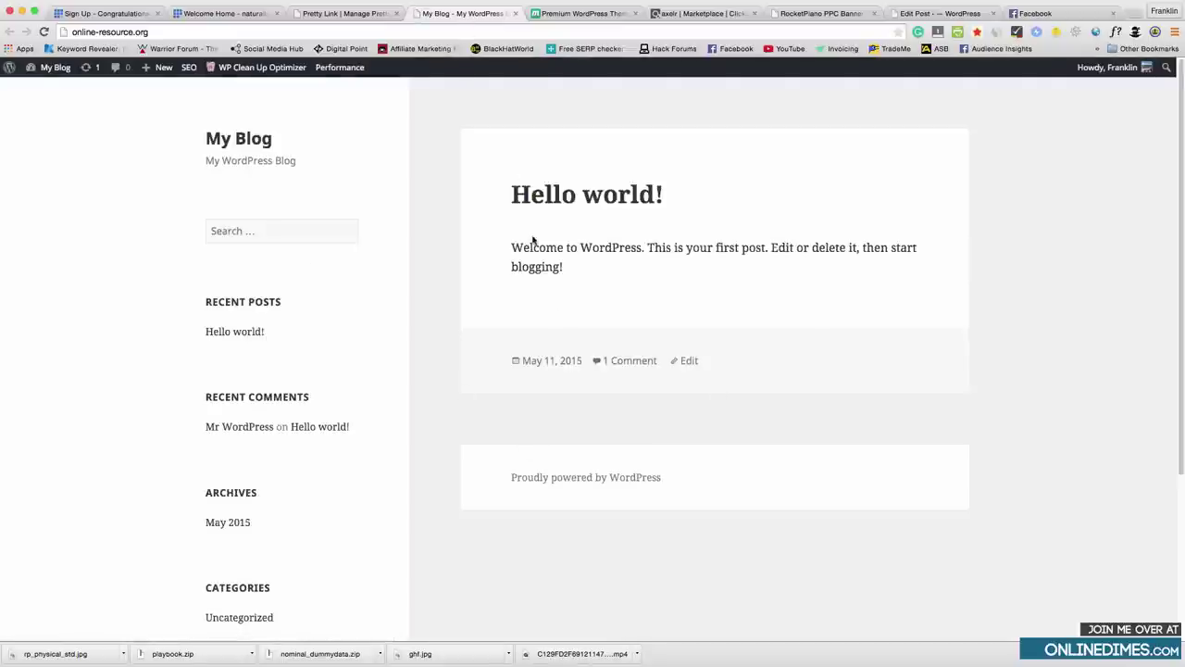
click(580, 14)
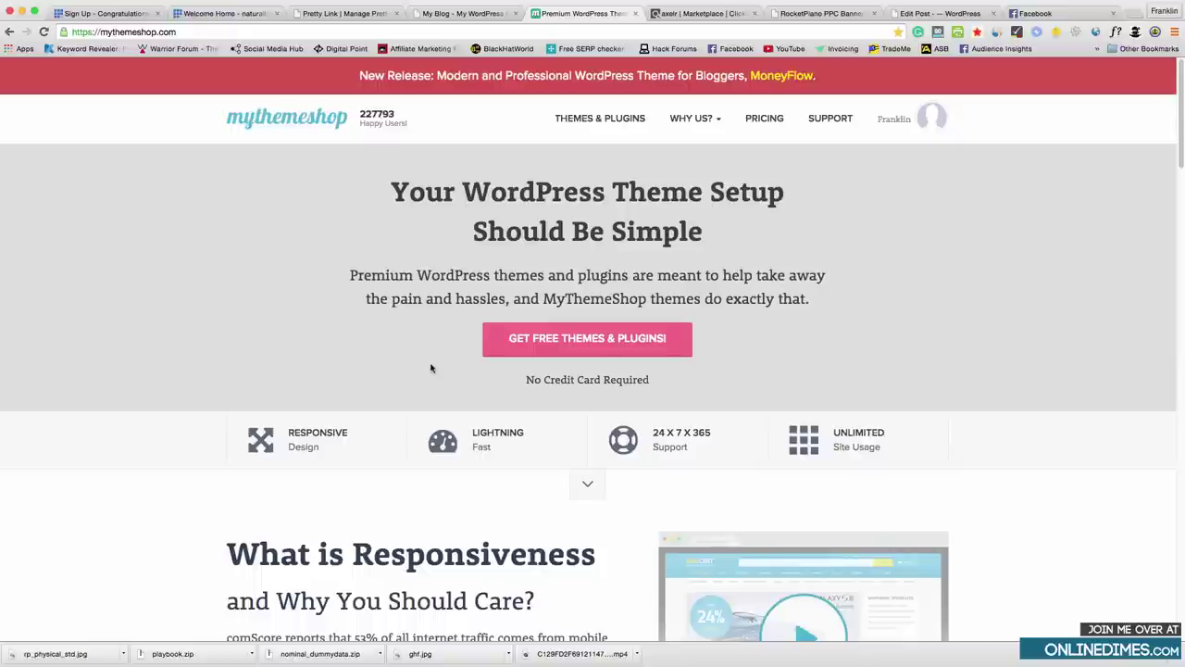
scroll(431, 368, down, 5)
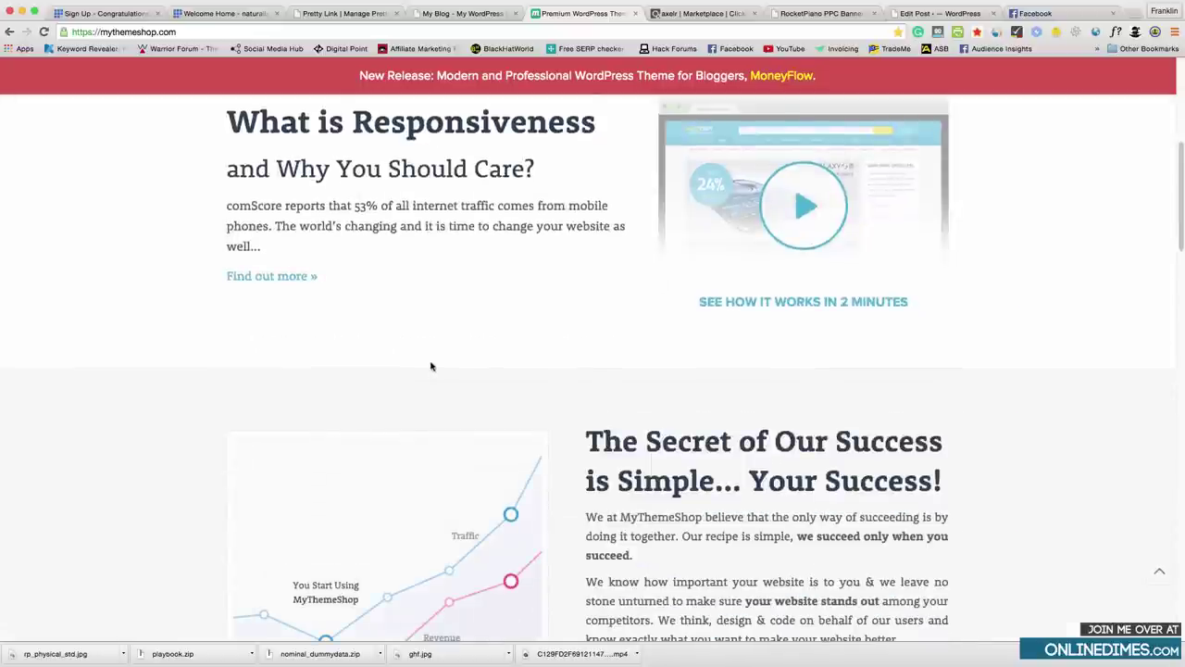
scroll(430, 367, down, 3)
scroll(430, 366, up, 7)
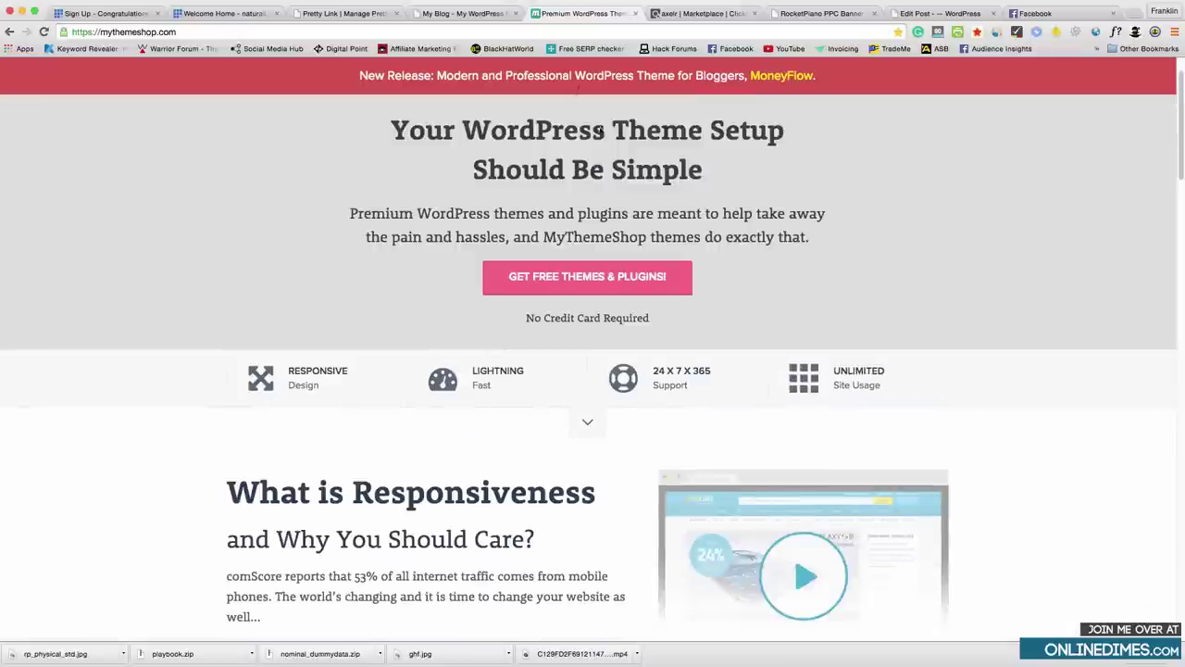
Upload playbook.zip from the Downloads folder as a new WordPress theme, install it and activate it.
click(460, 13)
click(343, 13)
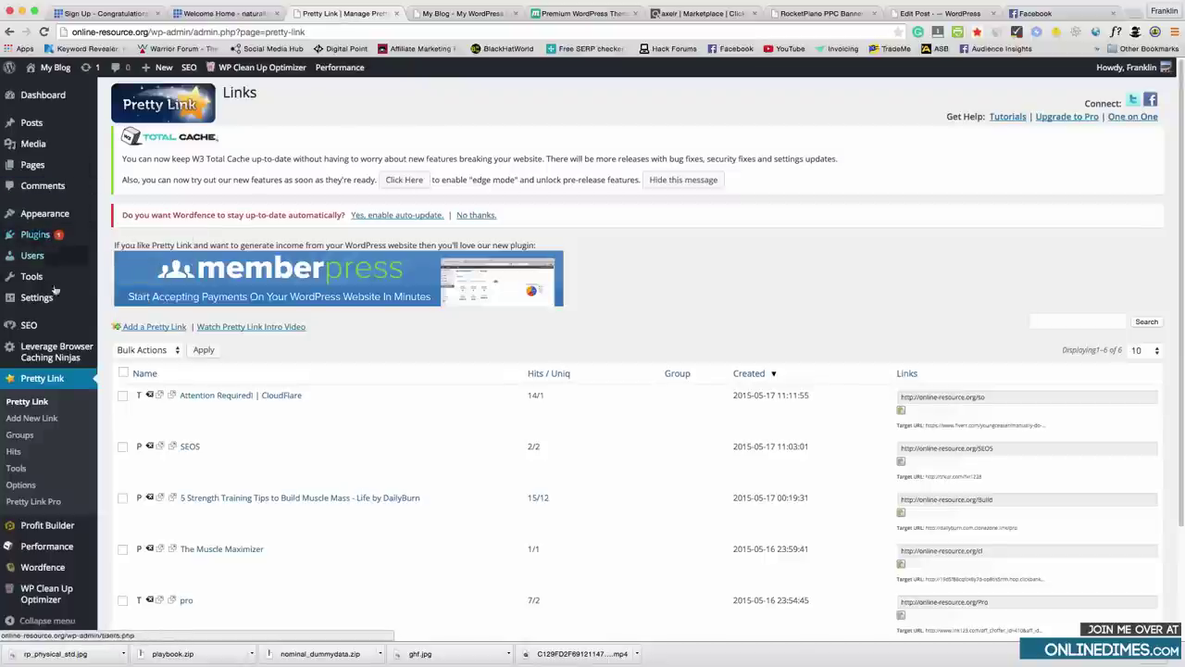
mouse_move(57, 214)
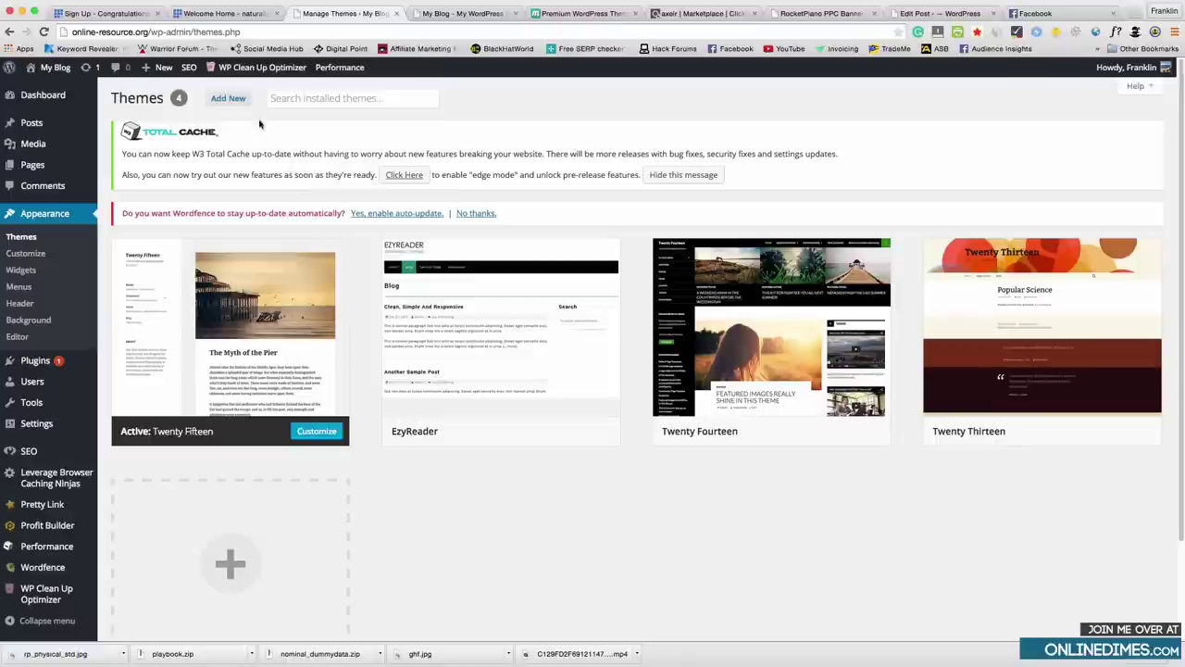
click(224, 99)
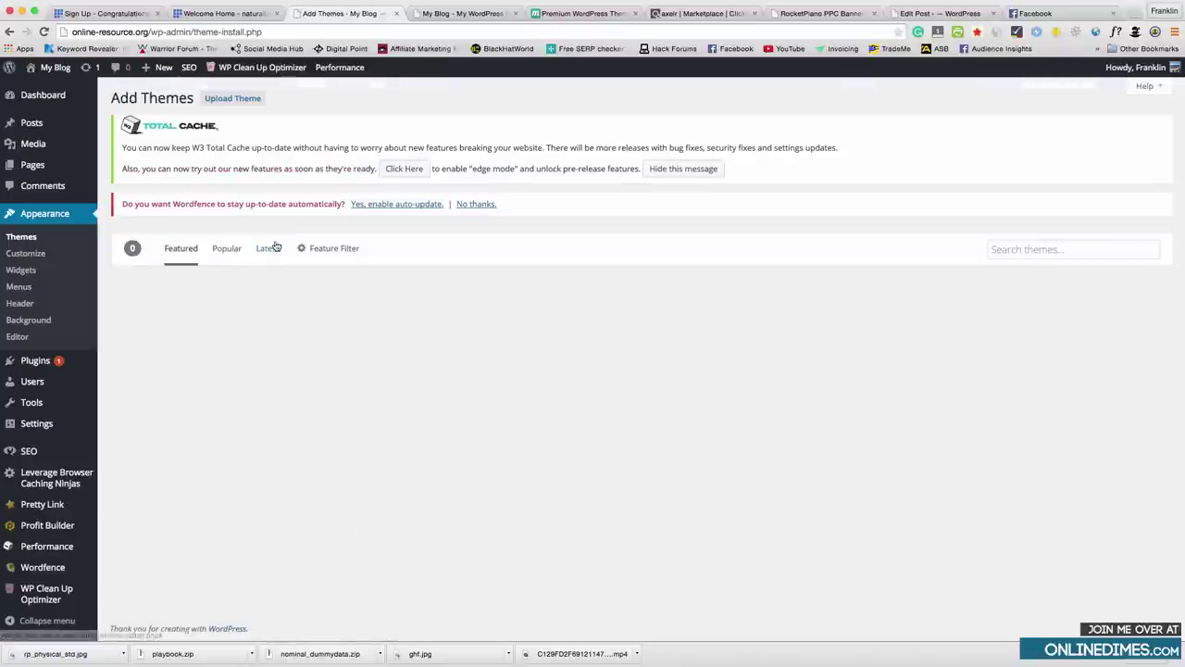
click(244, 105)
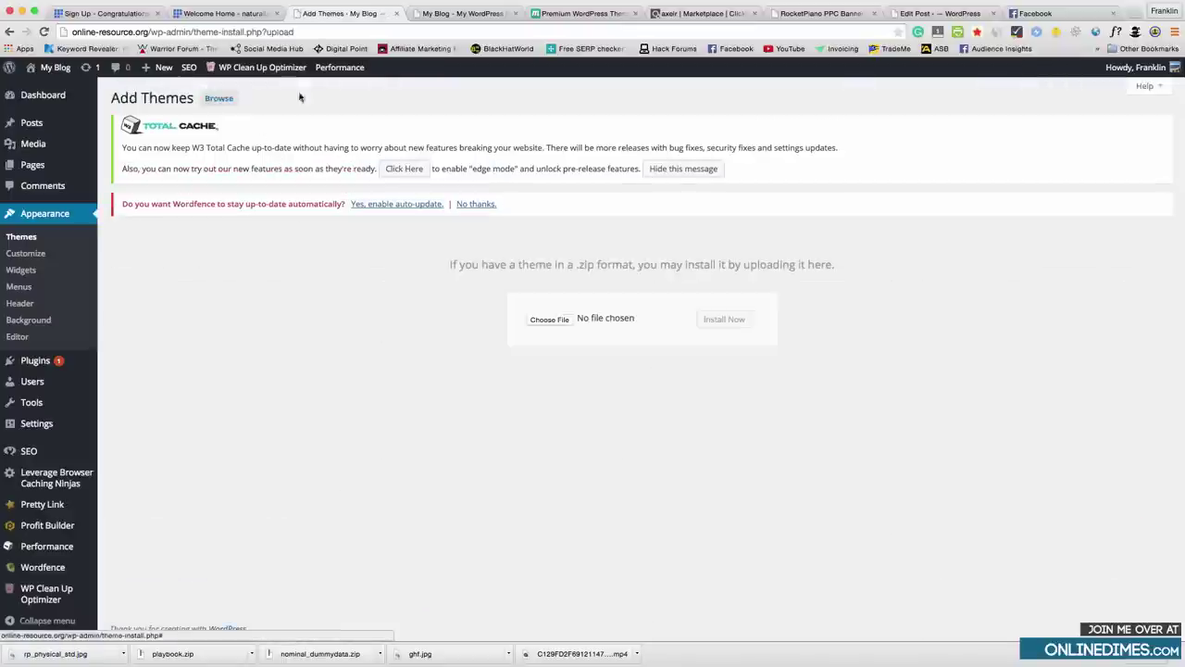
click(545, 320)
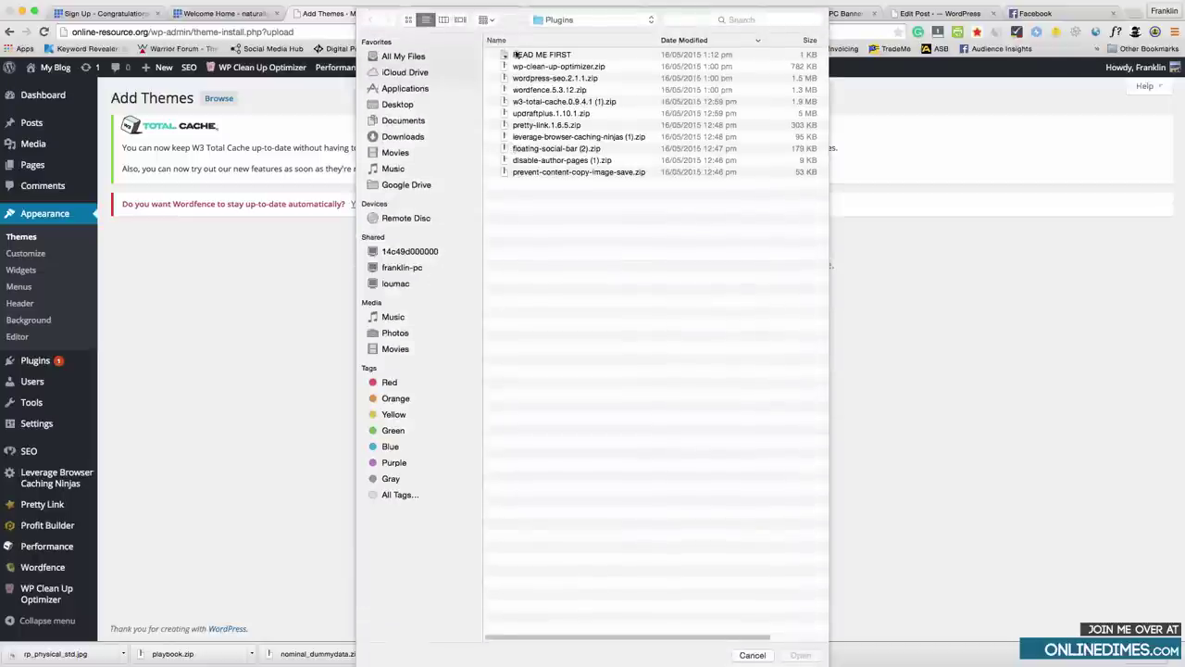
click(400, 137)
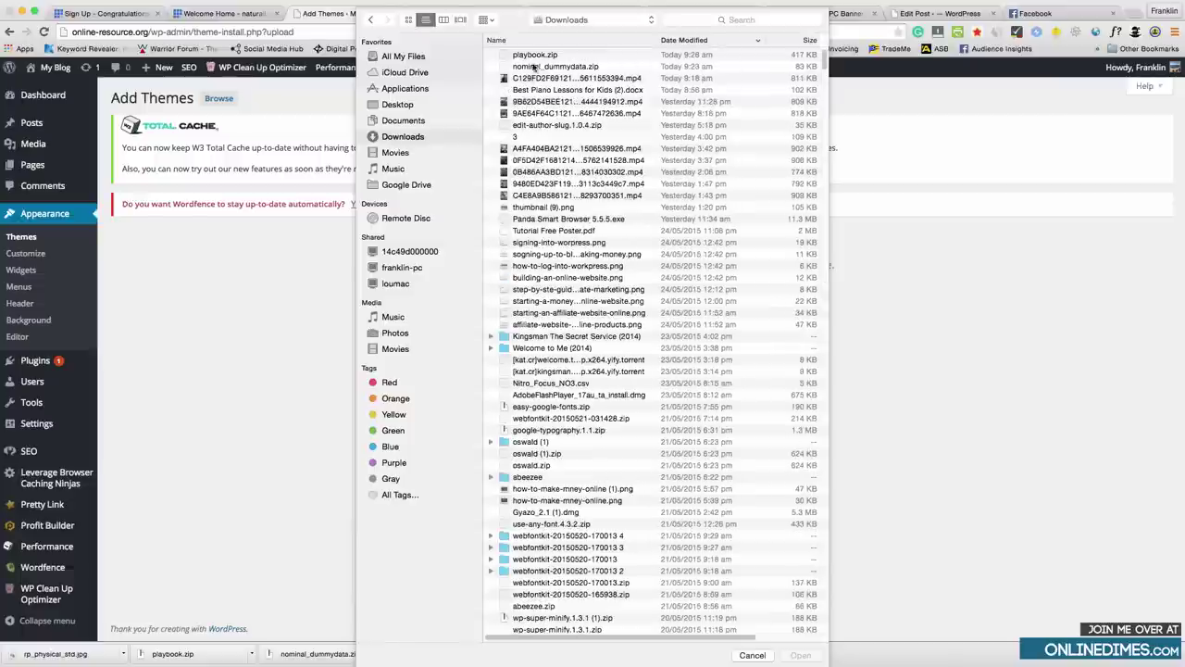
double_click(535, 56)
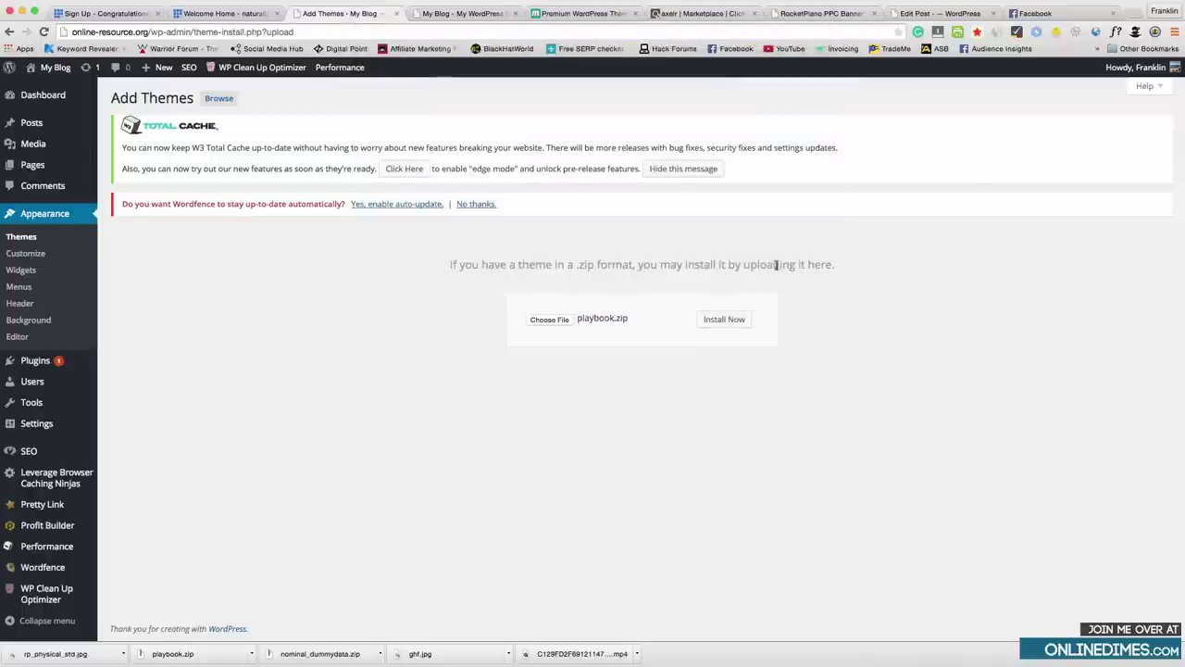
click(724, 320)
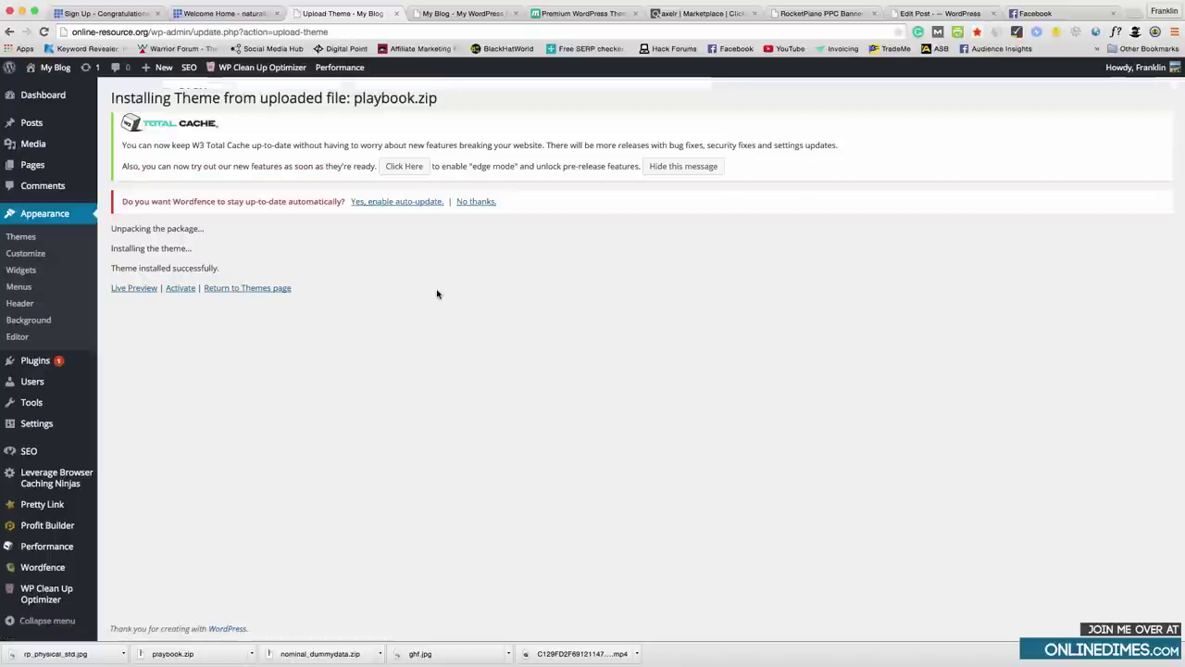
click(179, 288)
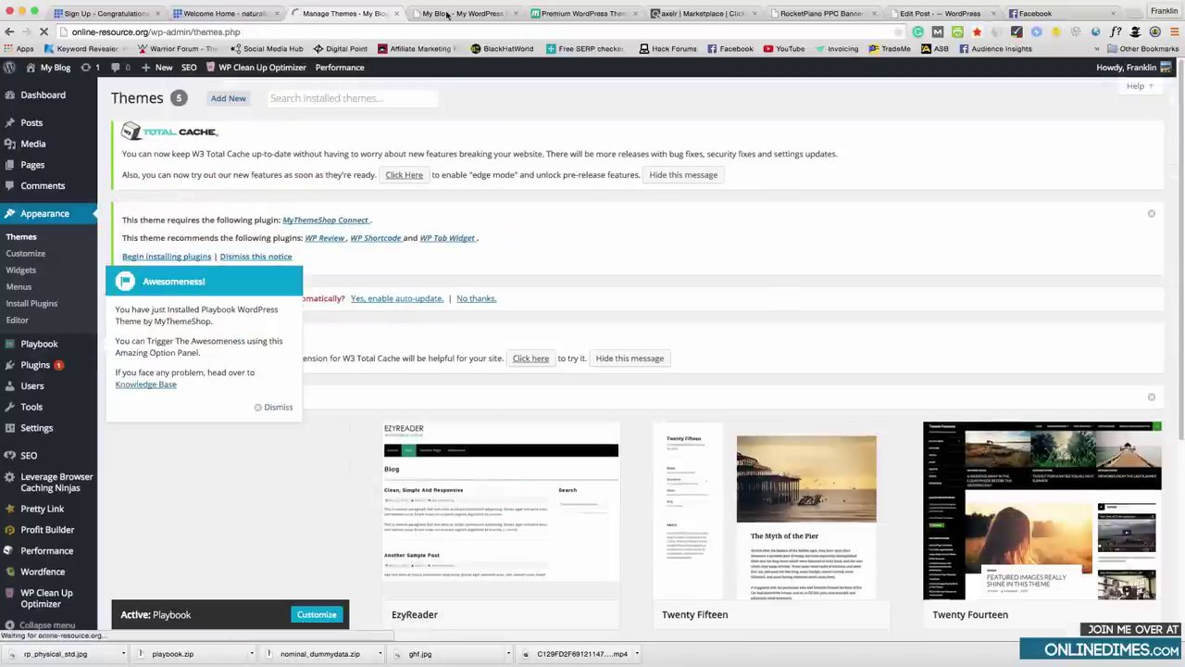
Reload the blog's front page and examine its layout and sidebar with the Playbook theme.
key(super+4)
key(super+r)
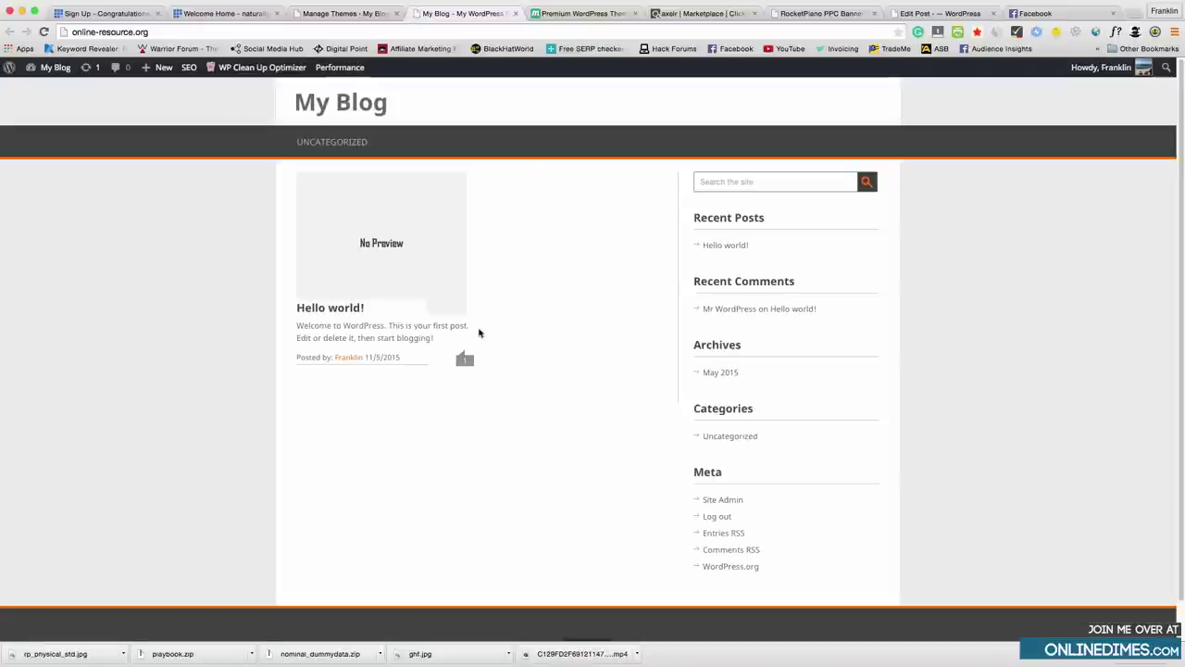
click(360, 13)
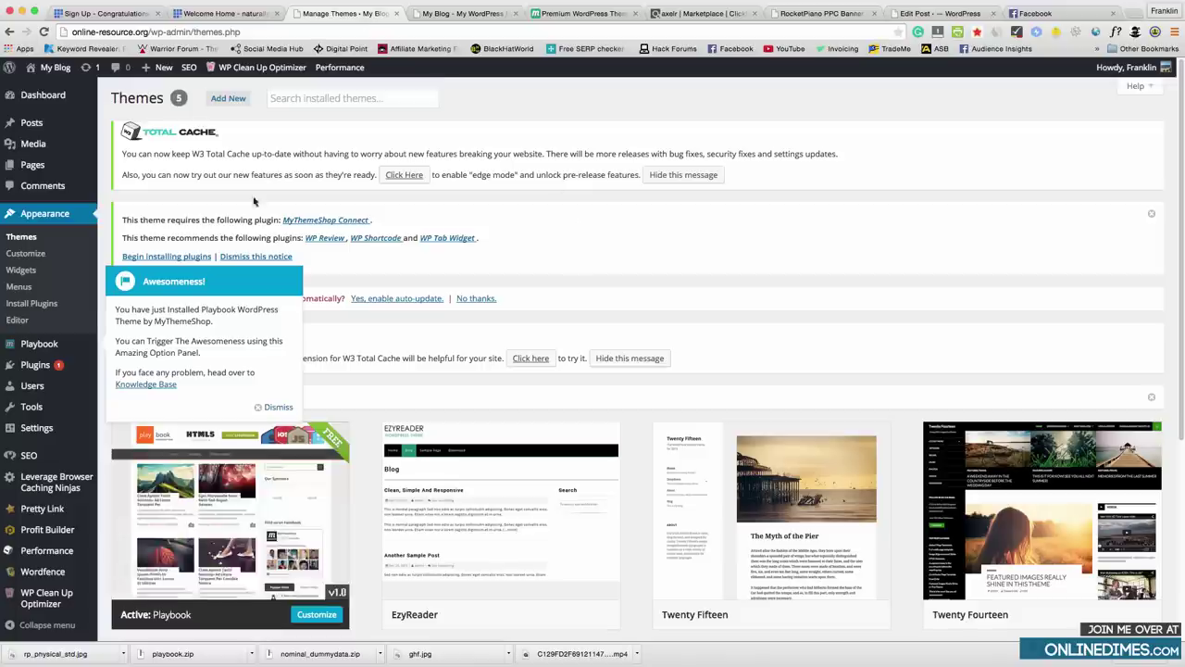
click(463, 13)
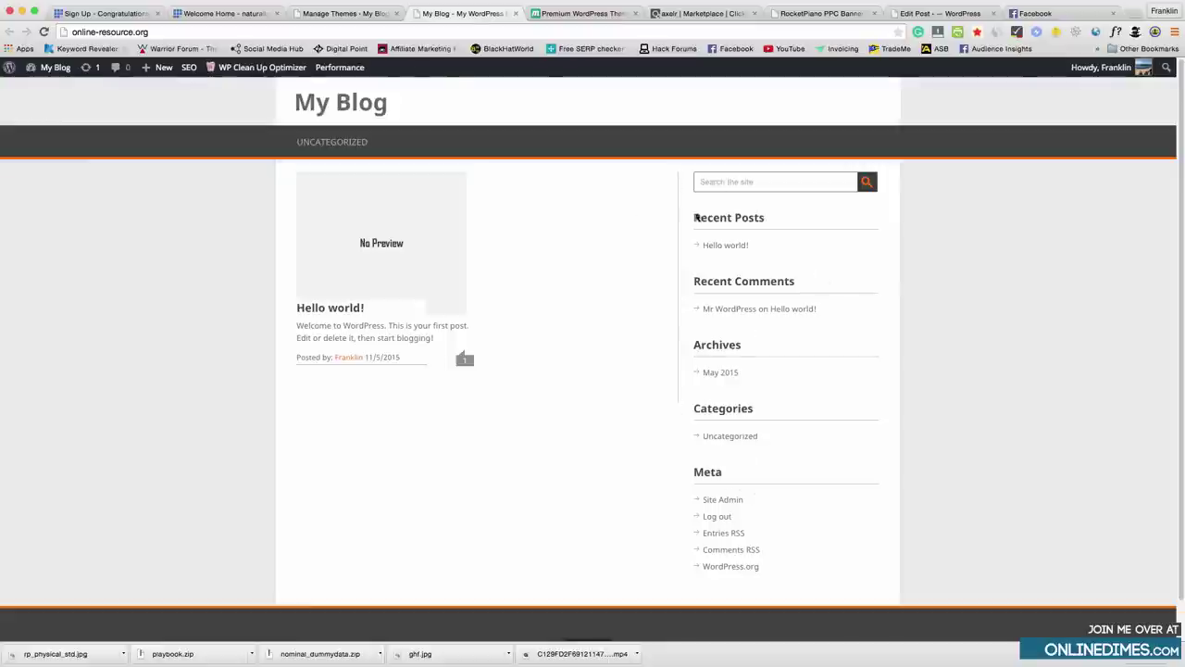
Remove the Recent Comments, Archives, Categories and Meta widgets from the theme's Sidebar area.
click(341, 14)
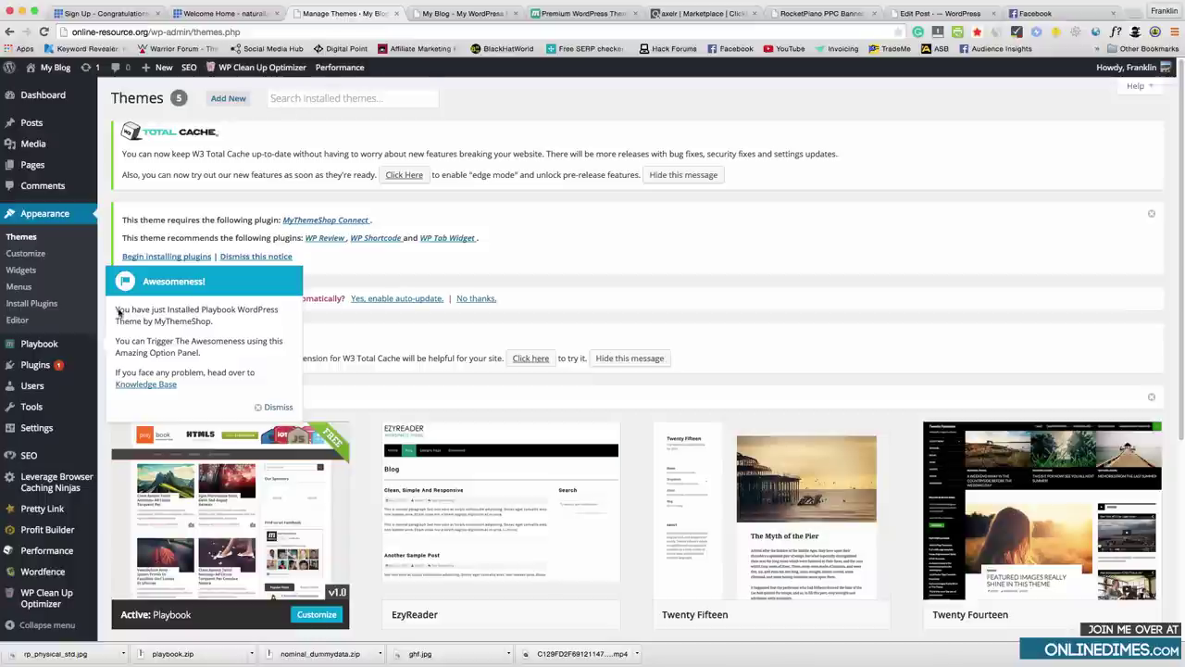
click(21, 271)
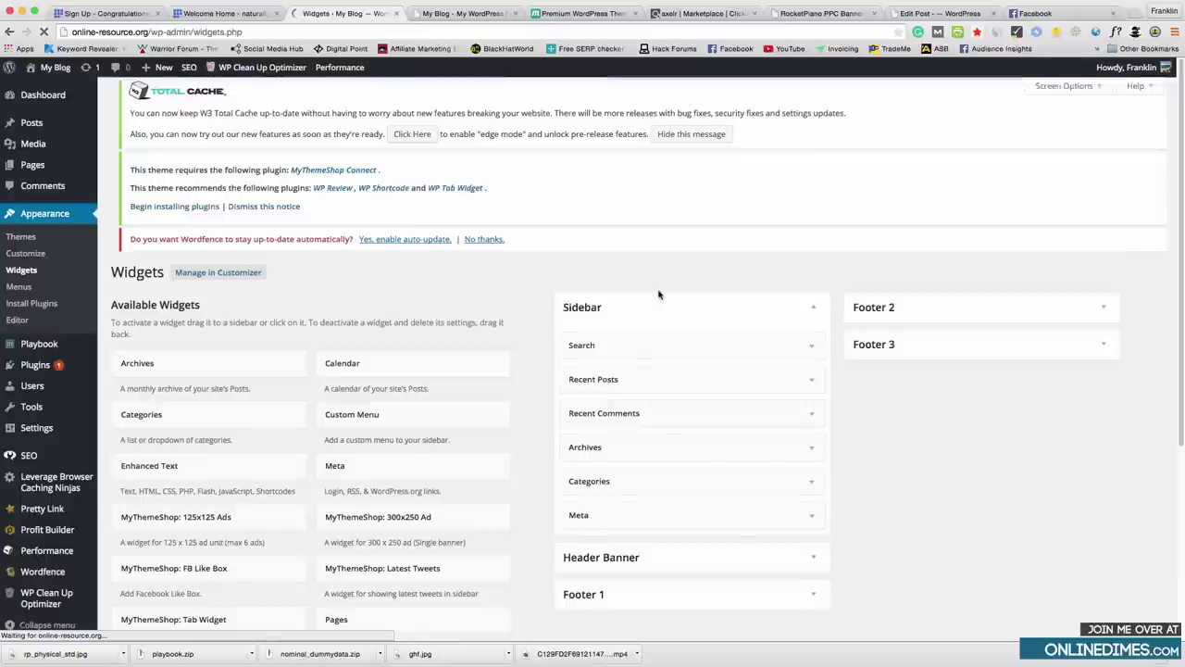
drag(705, 424, 287, 519)
drag(649, 502, 240, 519)
drag(630, 469, 251, 493)
drag(593, 435, 238, 510)
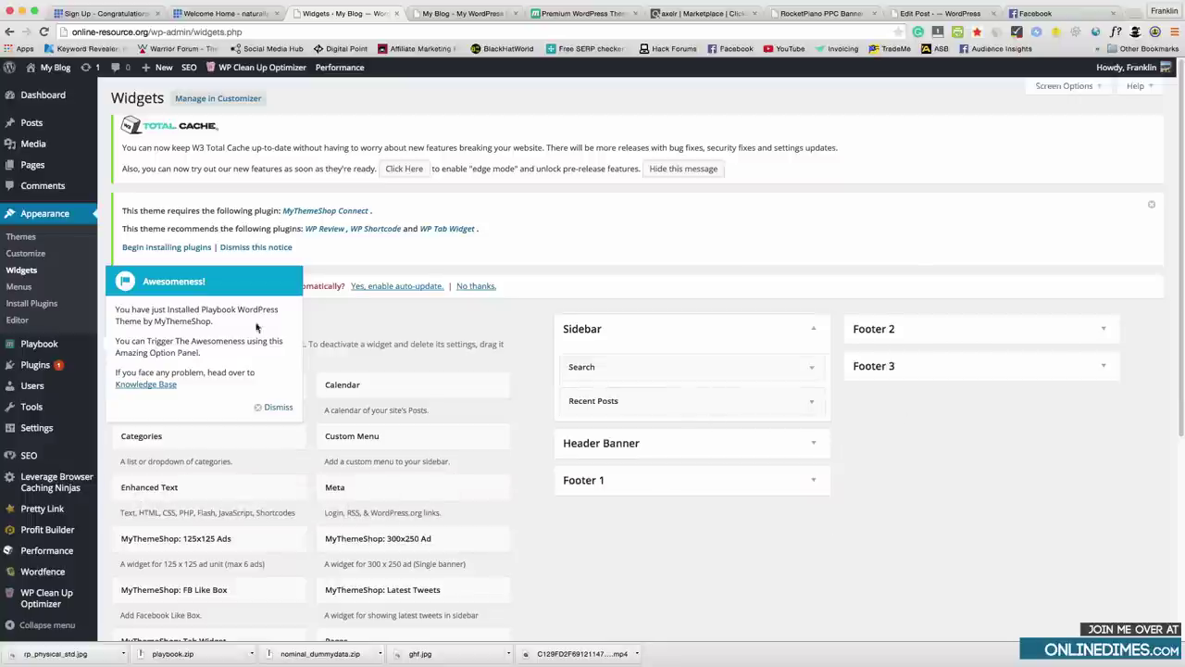
Dismiss the Playbook welcome pop-up and the theme's plugin notice, and open the list of all pages.
click(277, 407)
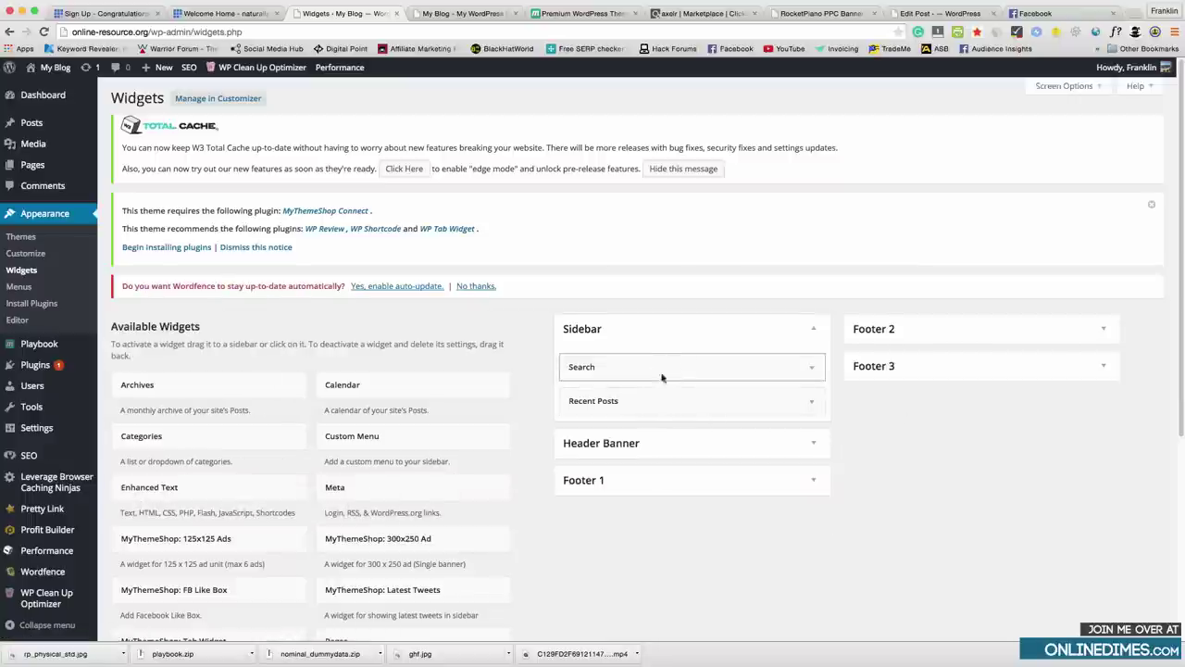
click(255, 246)
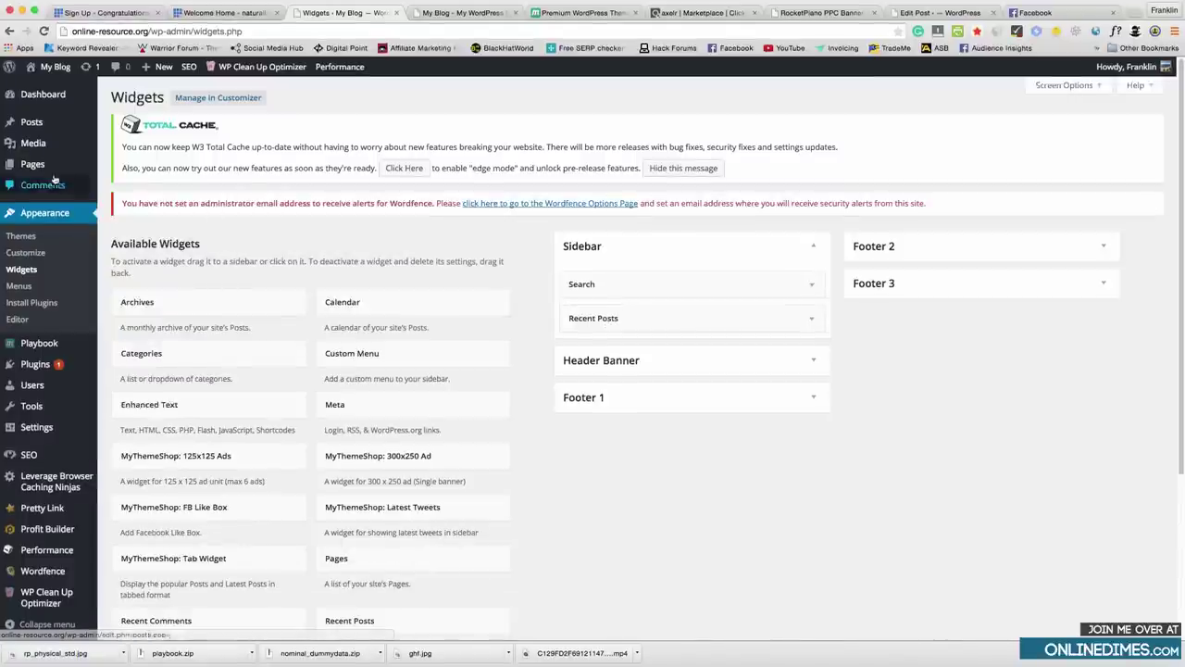
mouse_move(33, 166)
click(122, 168)
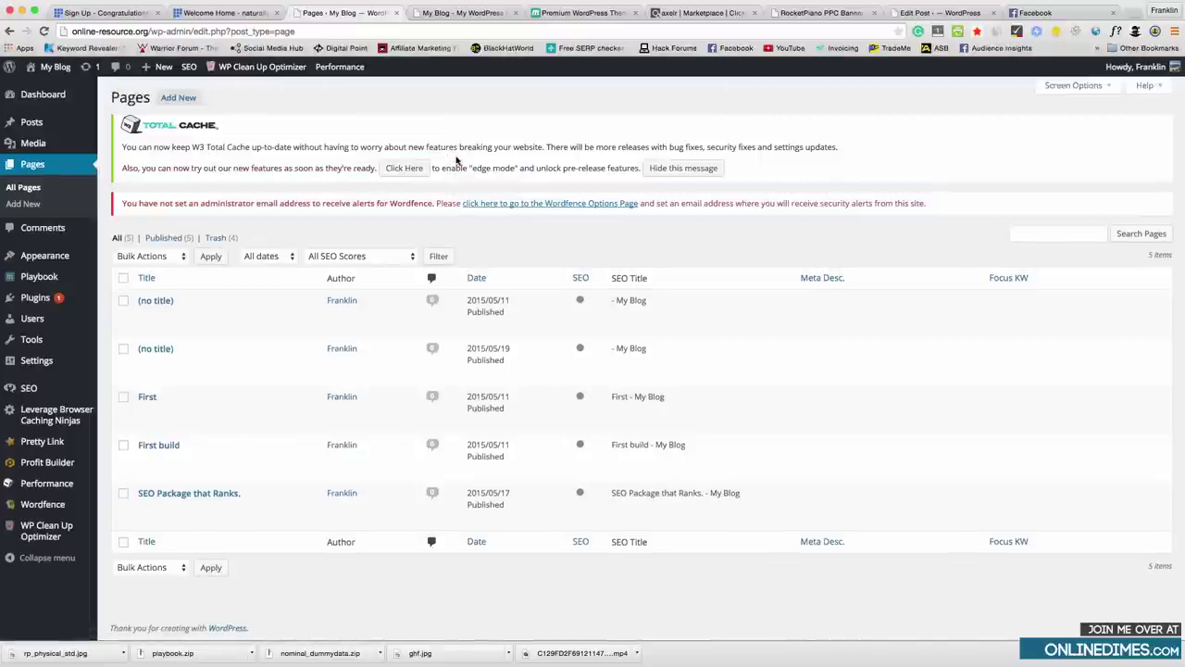
click(124, 278)
click(120, 495)
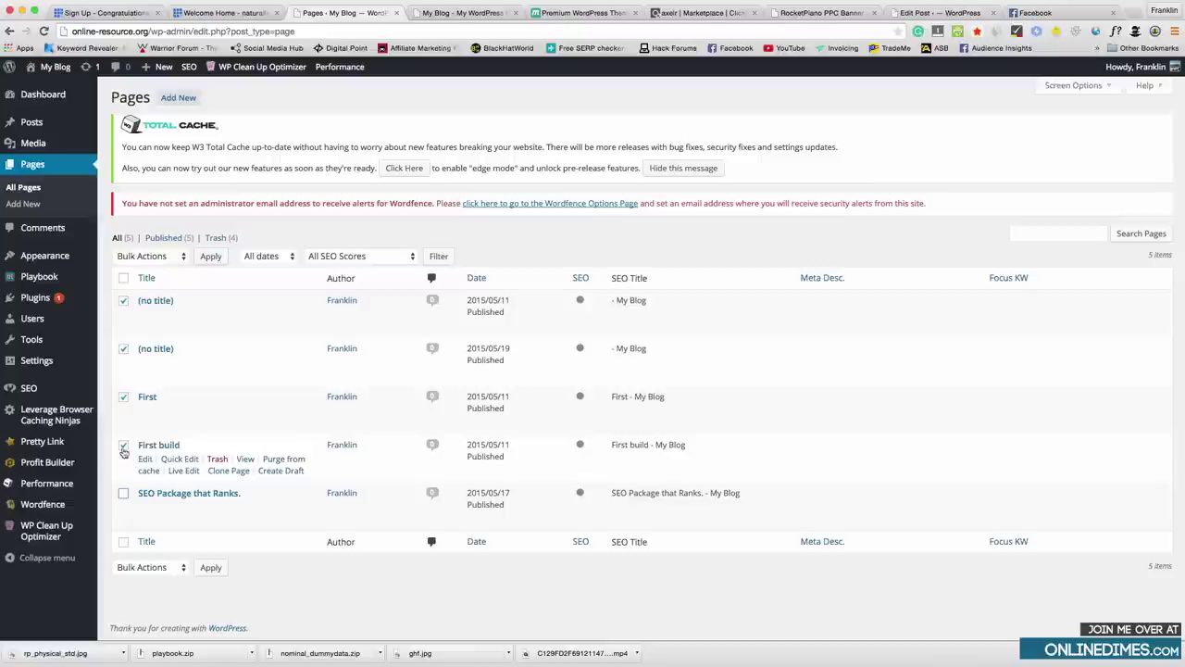
click(124, 445)
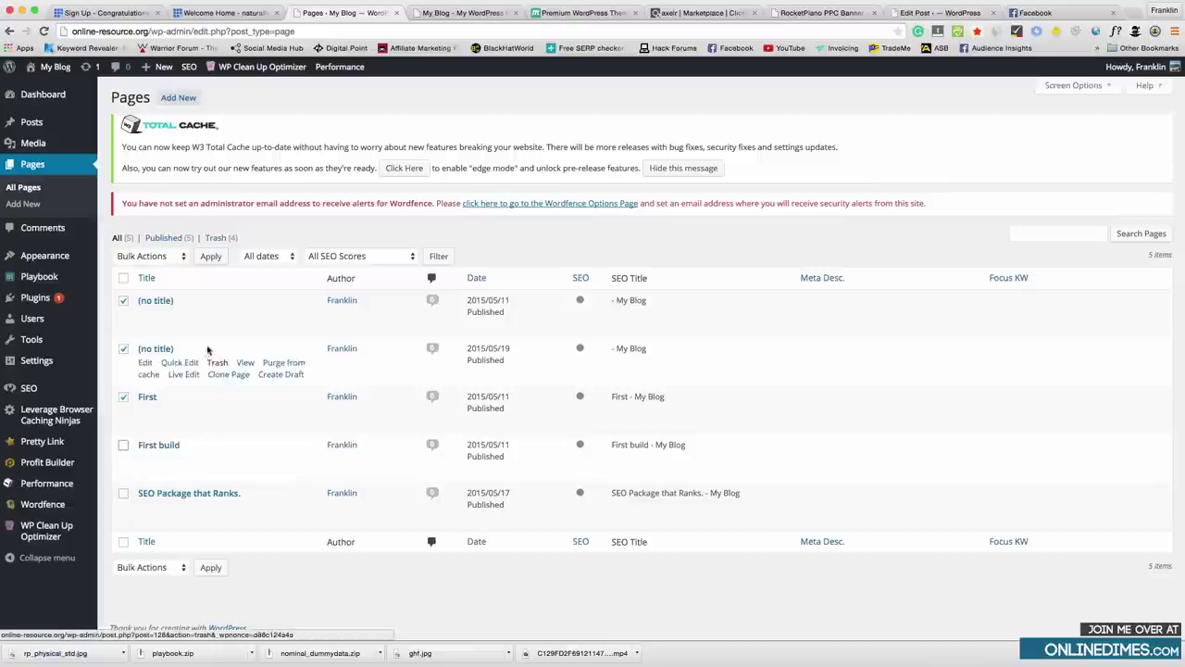
click(123, 301)
click(123, 349)
click(123, 398)
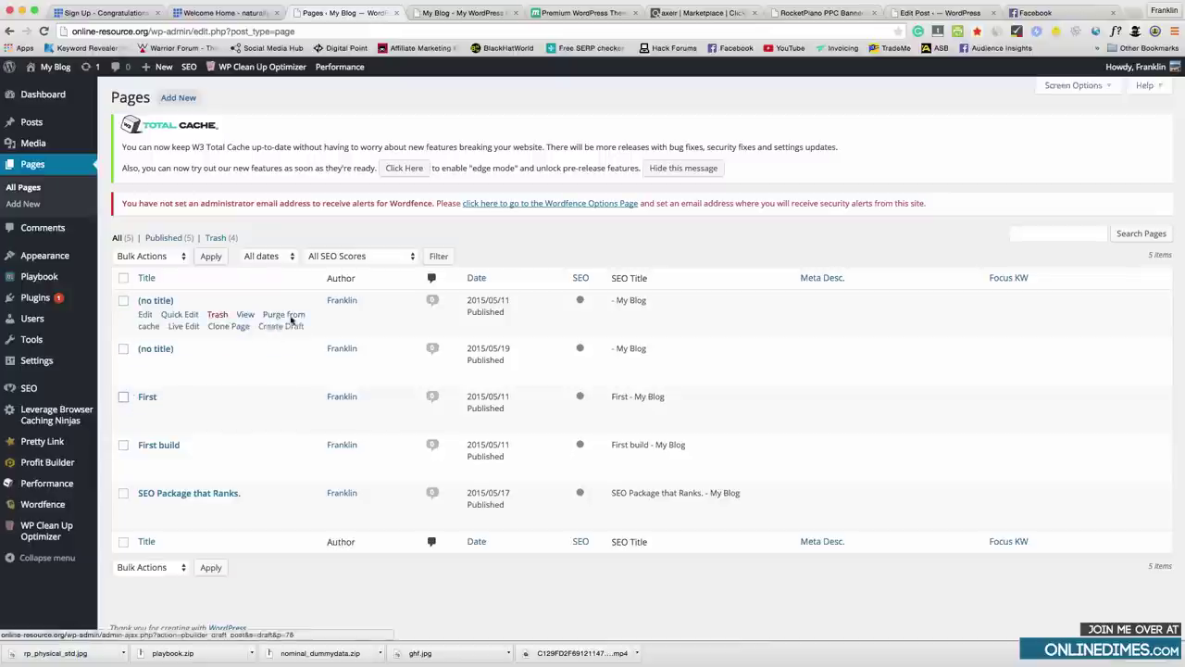
Start a new page and enter the title "piano".
click(178, 98)
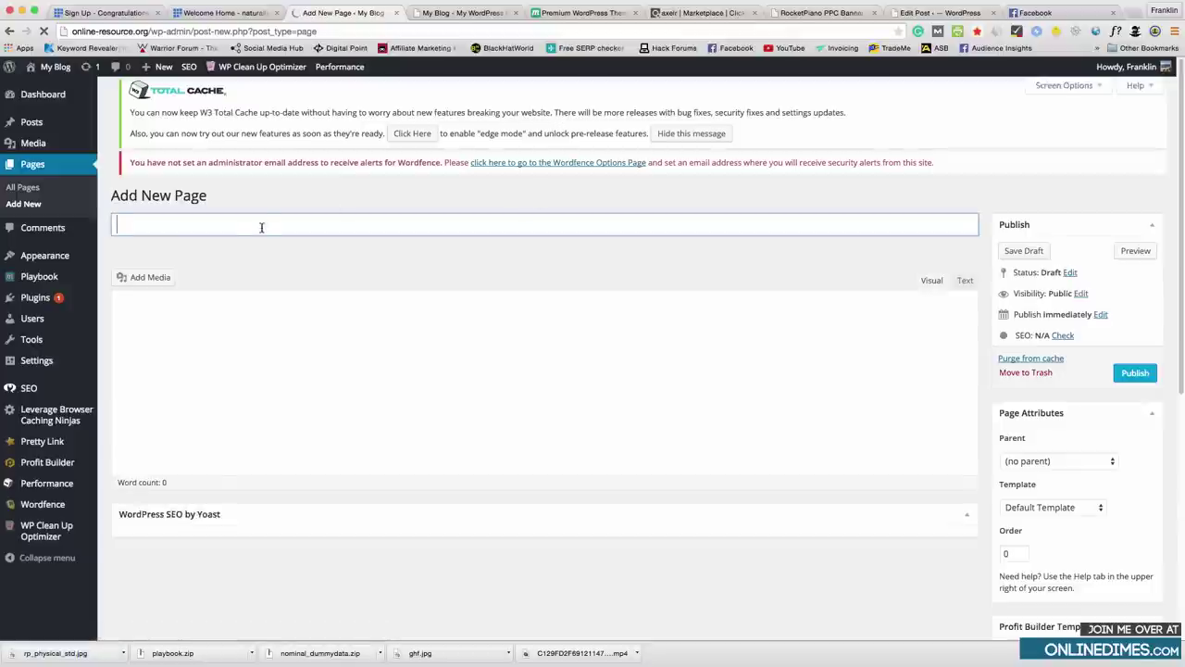
text(p)
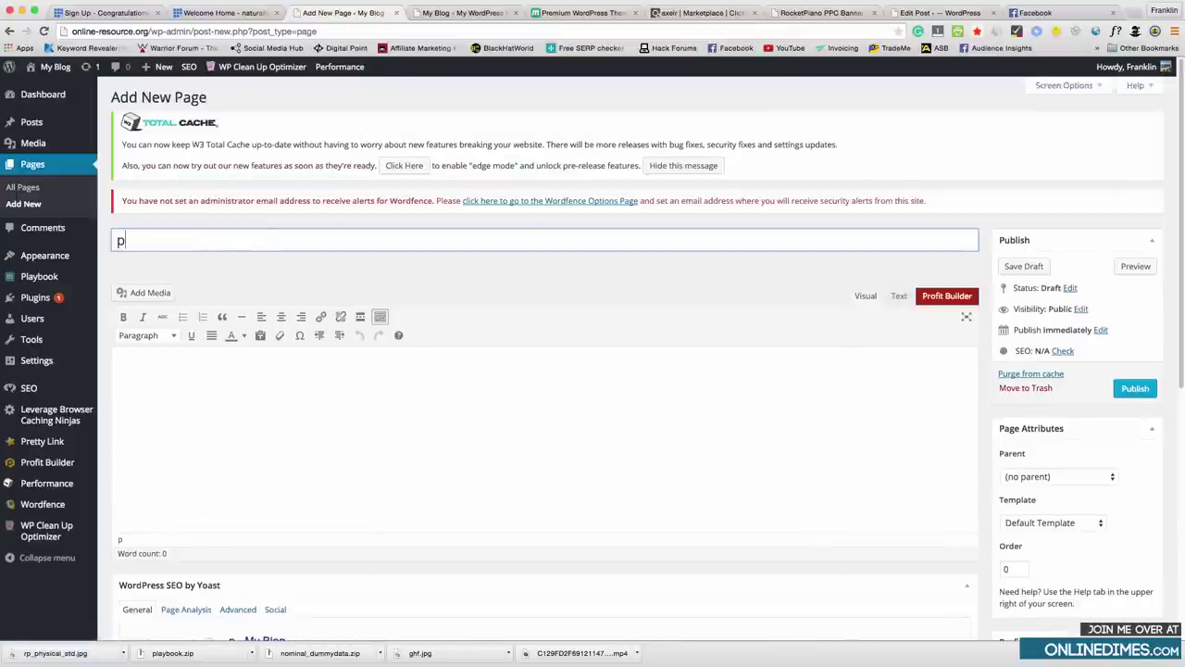
text(iano)
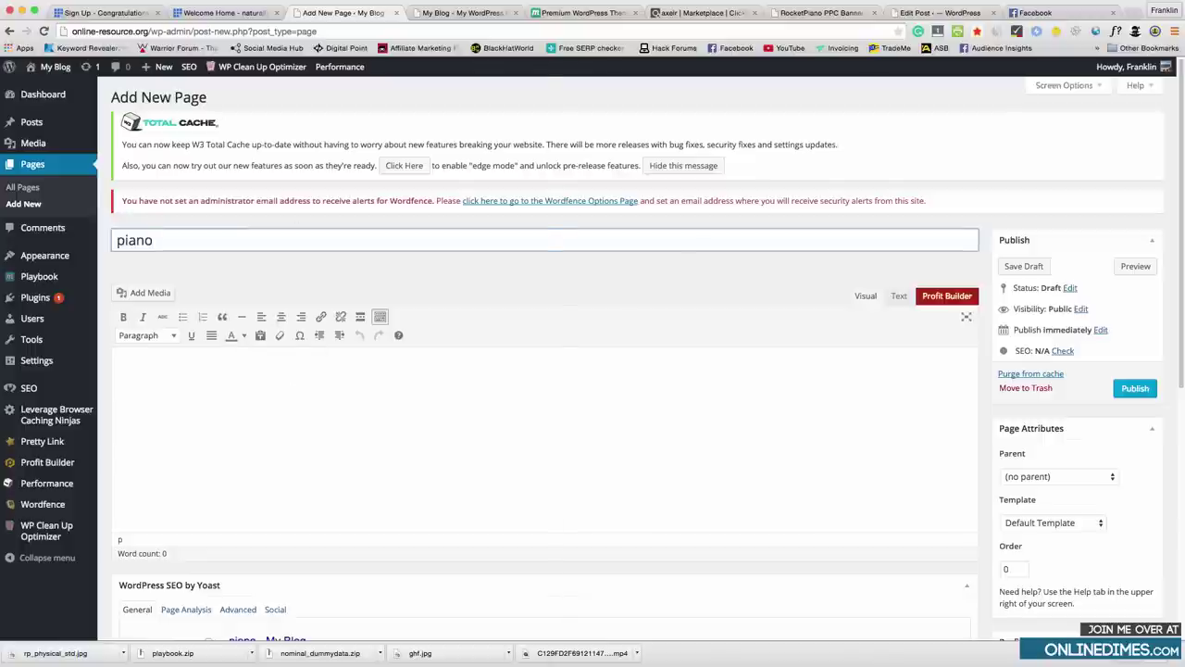
Copy the whole "Best Piano Lessons for Kids" article from the Word document and paste it into the new page's body.
key(super+Tab)
scroll(540, 527, up, 3)
key(super+a)
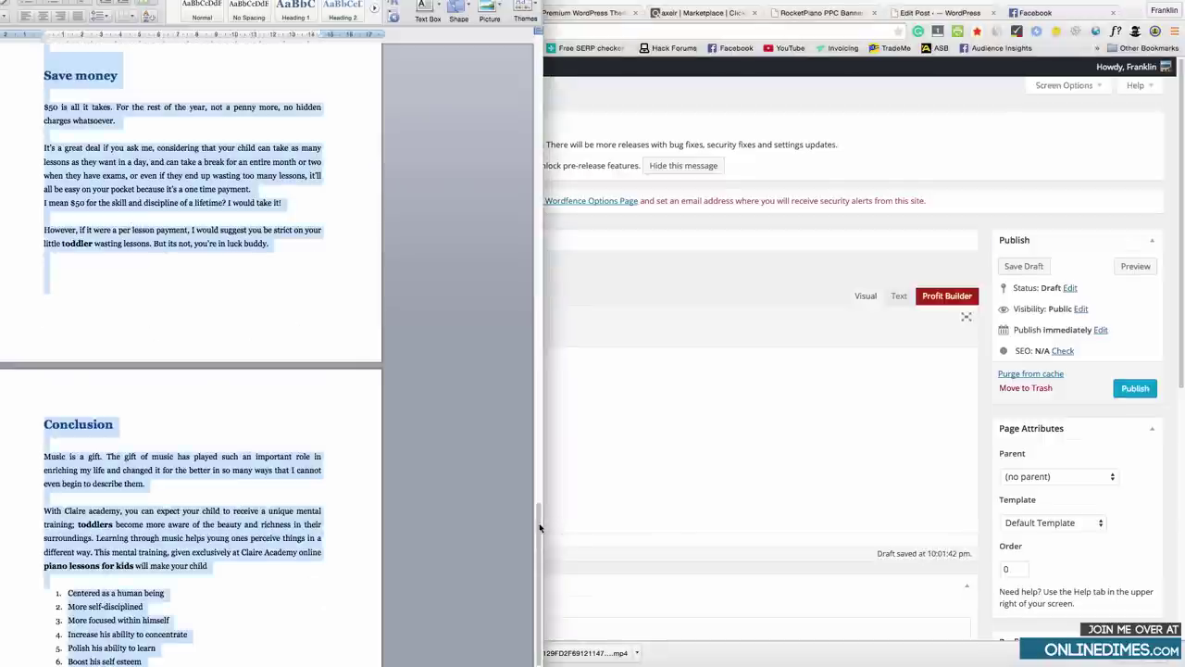
drag(541, 527, 541, 53)
right_click(96, 227)
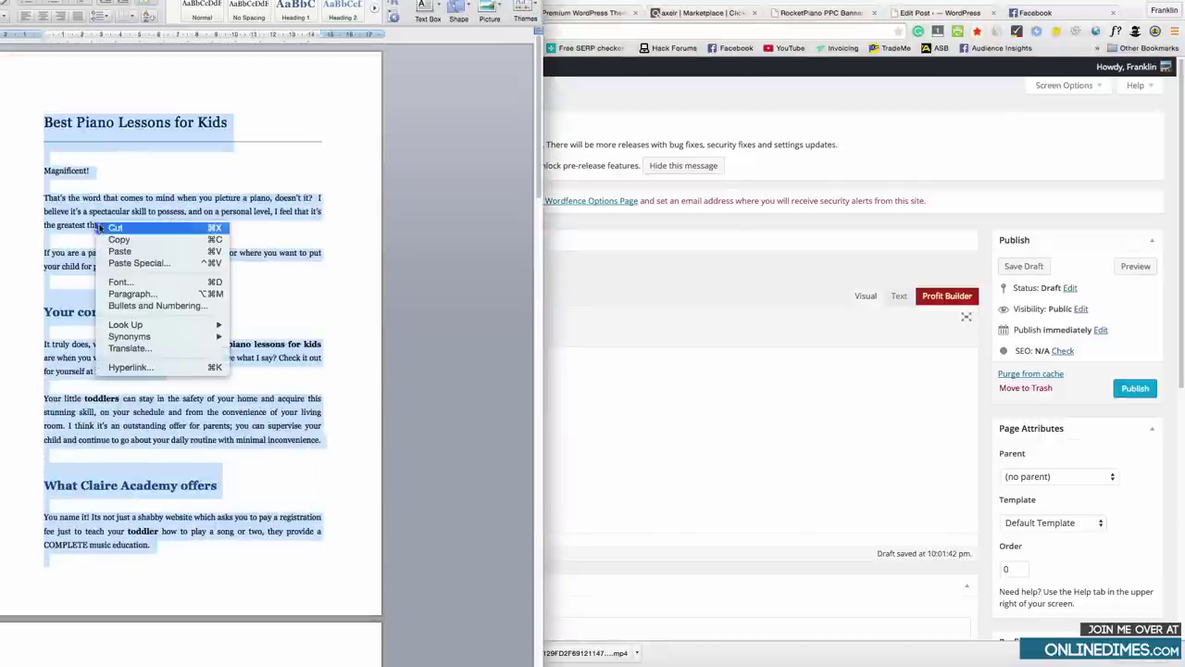
click(113, 243)
click(664, 369)
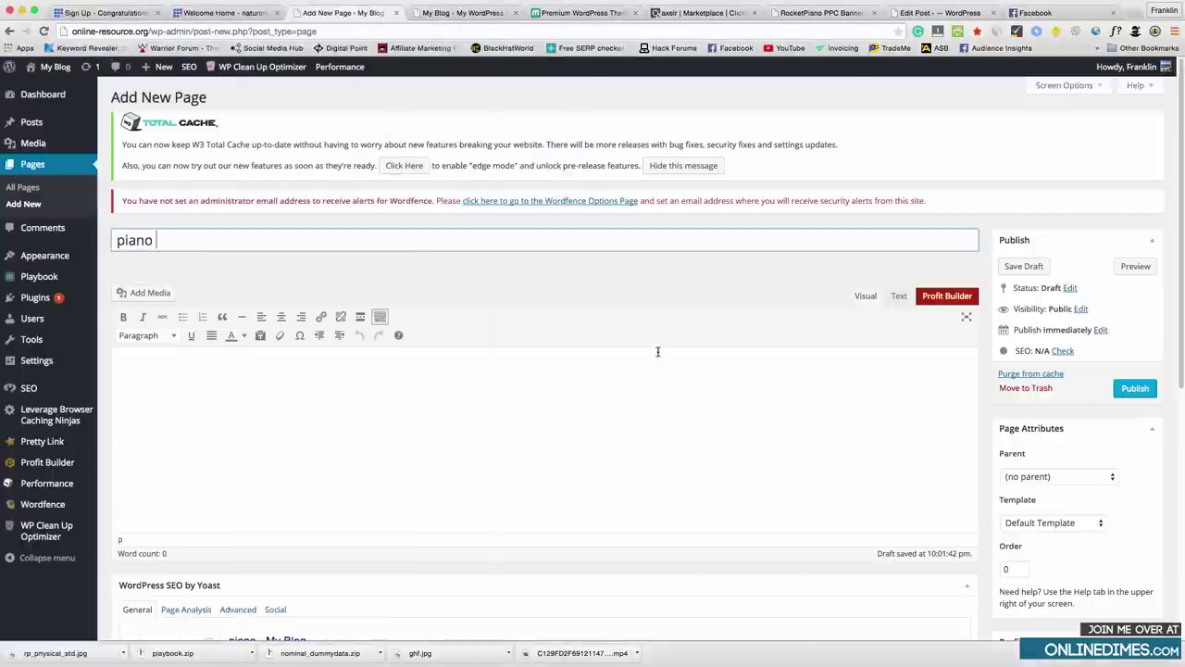
click(374, 369)
right_click(392, 389)
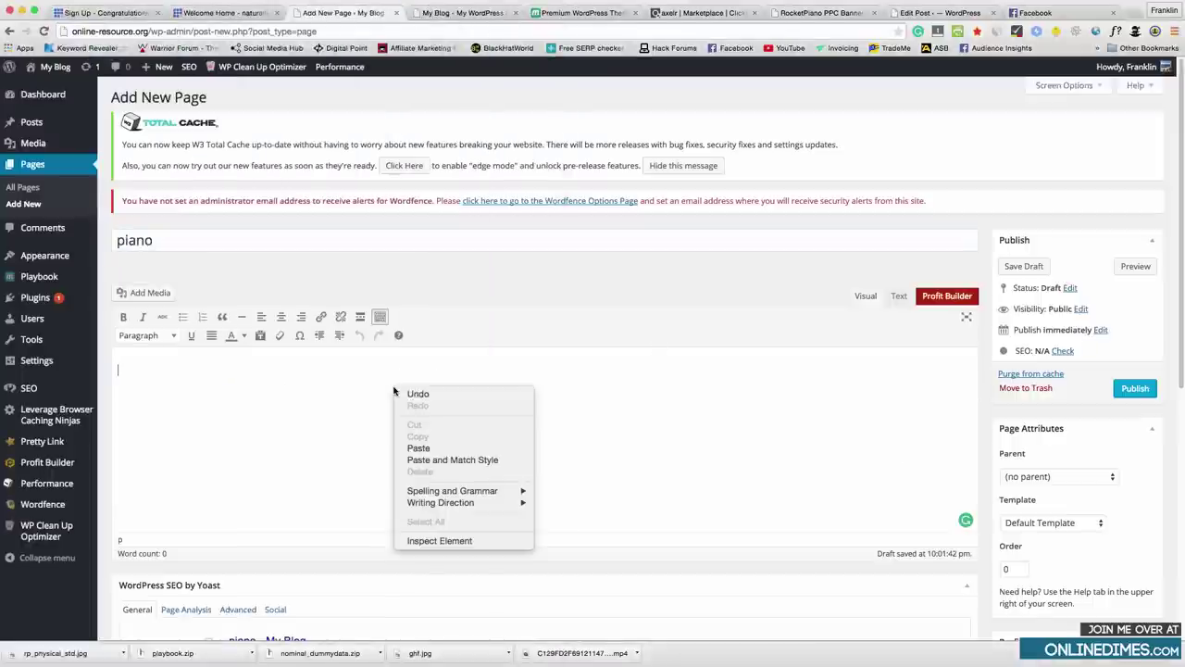
click(410, 449)
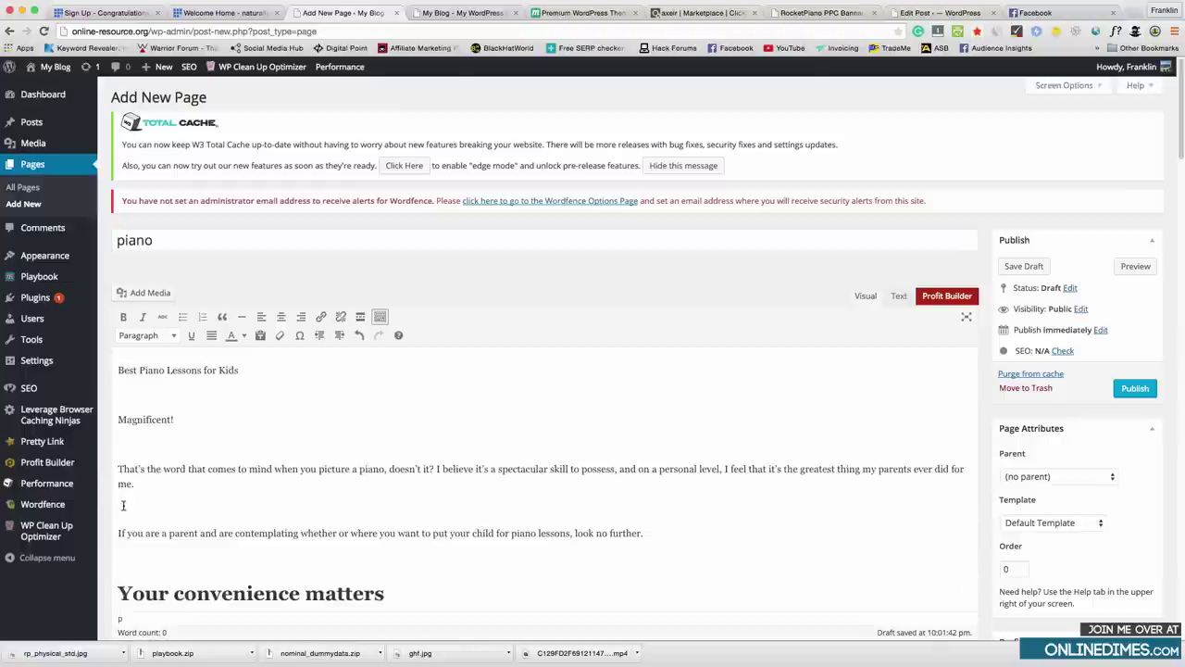
Delete the "Best Piano Lessons for Kids" line from the page body and the blank lines around the opening paragraphs and "Your convenience matters" heading.
key(BackSpace)
key(BackSpace)
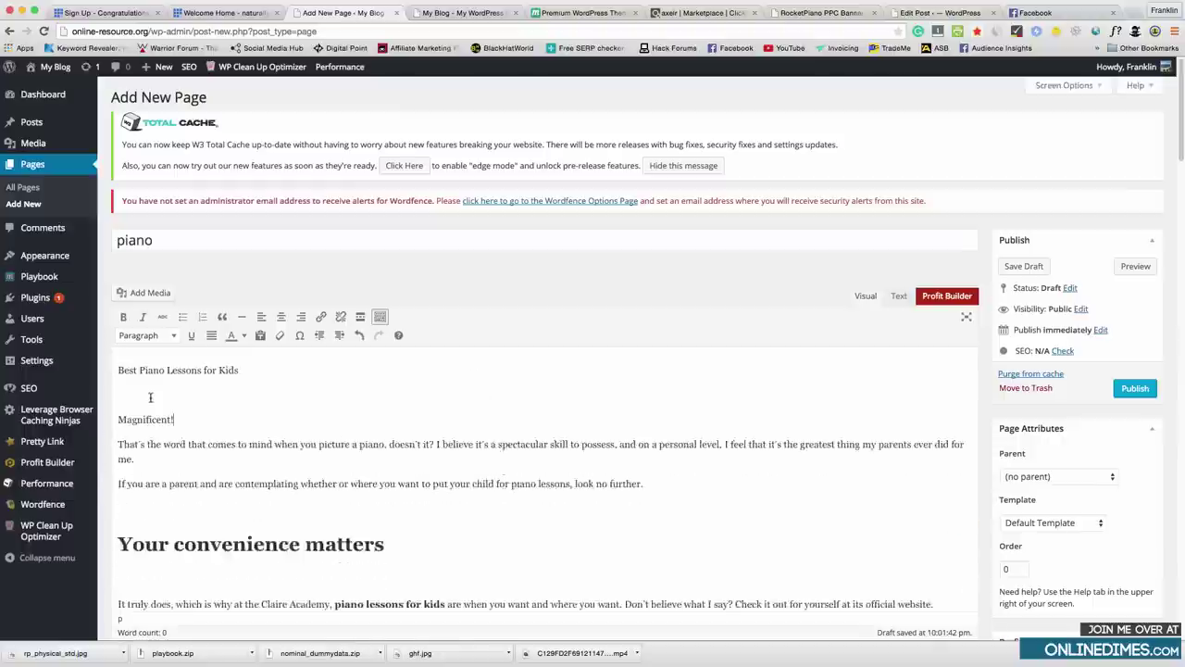
click(145, 392)
key(BackSpace)
drag(311, 375, 87, 367)
key(BackSpace)
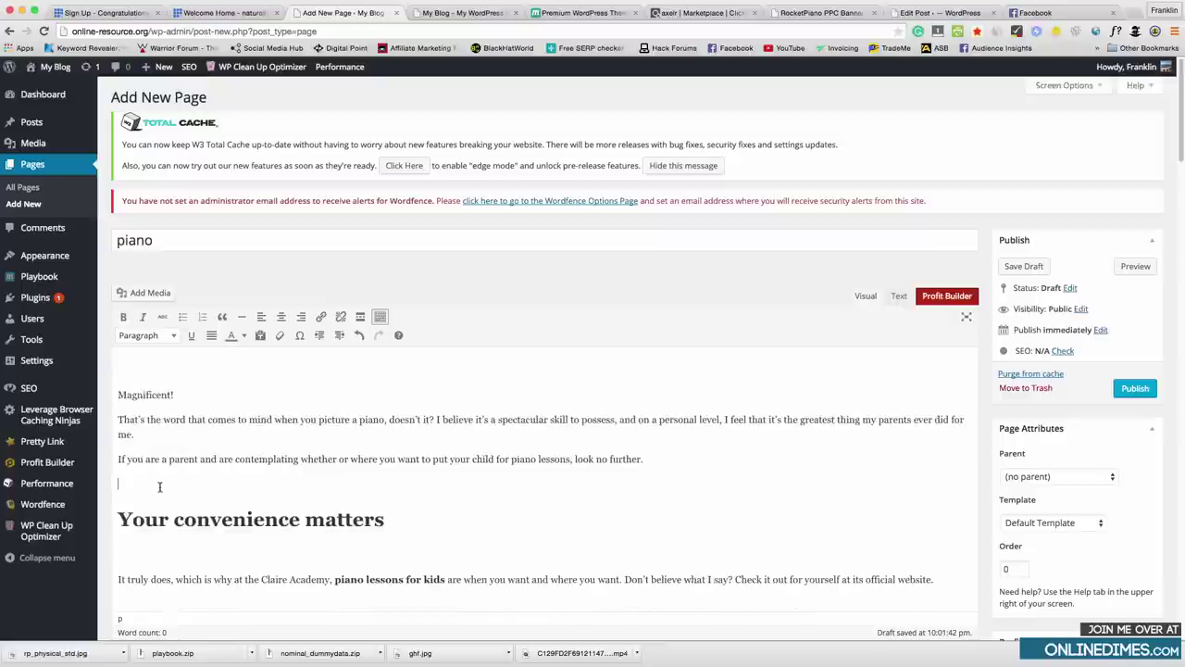
key(BackSpace)
scroll(159, 481, down, 2)
click(143, 459)
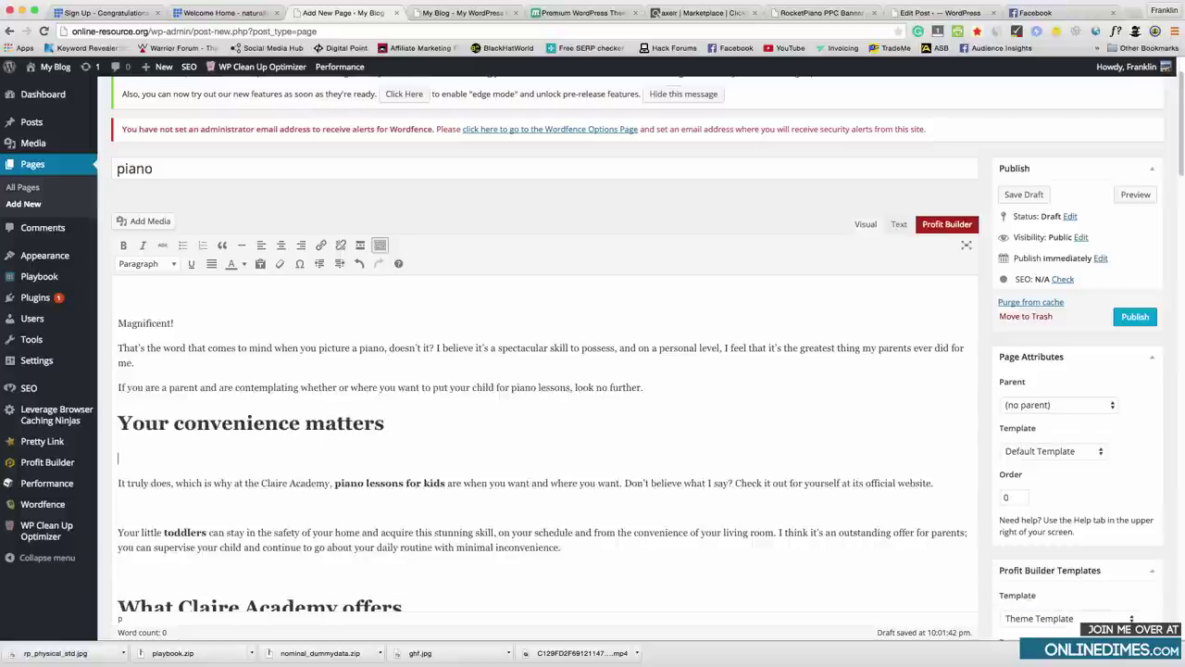
Check the rest of the article down to its Conclusion list and publish the piano page.
scroll(365, 457, down, 15)
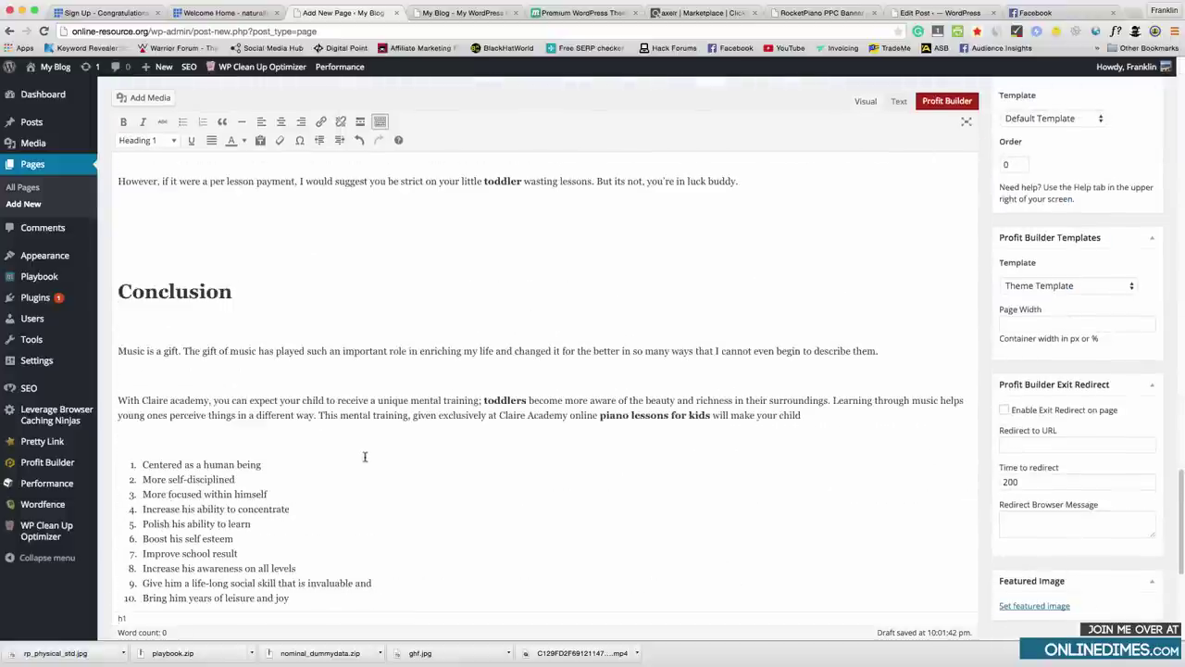
scroll(873, 386, up, 15)
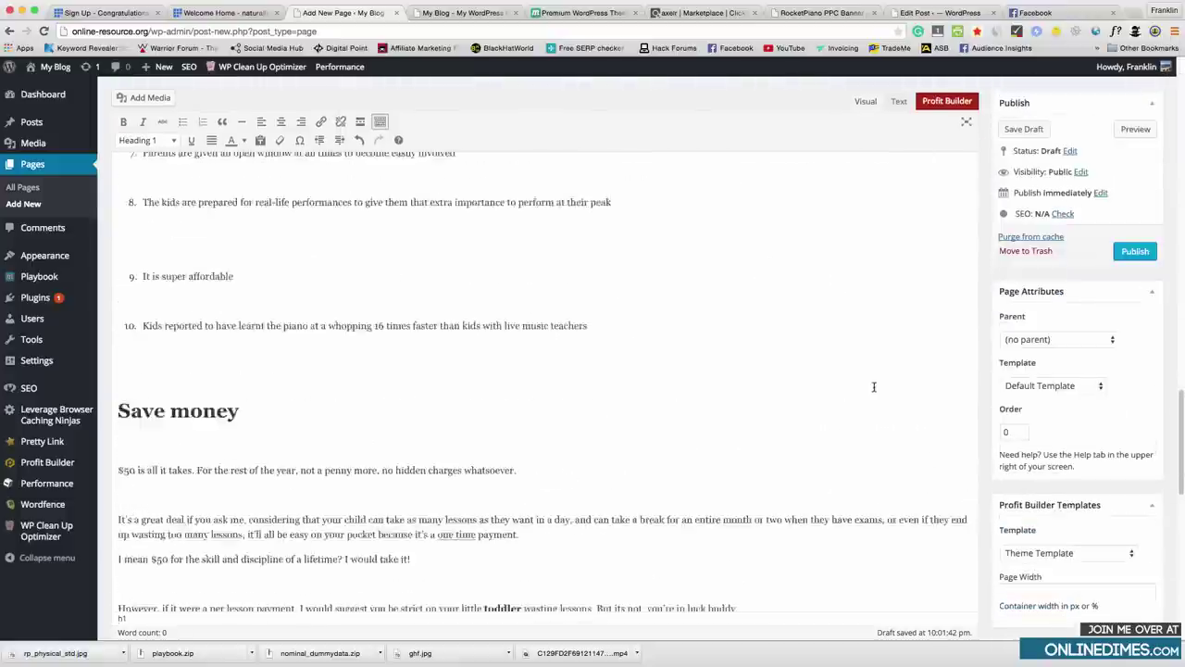
click(1065, 238)
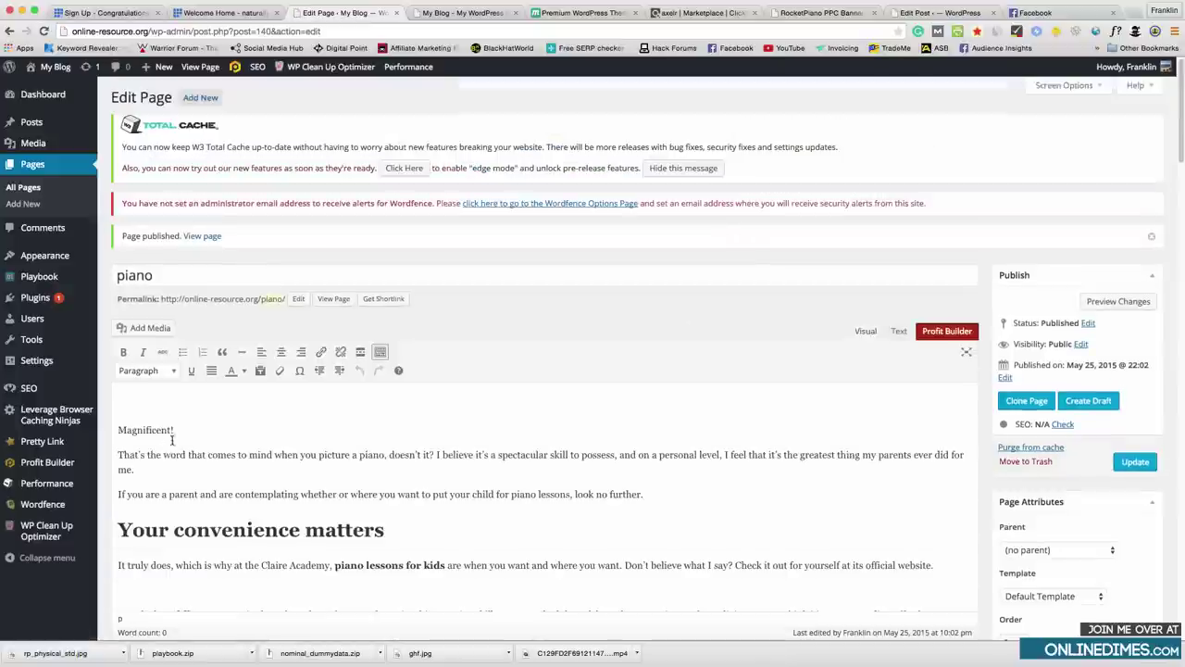
In the Reading settings, make the front page display a static page, choose "piano" as the front page, and save the changes.
mouse_move(37, 361)
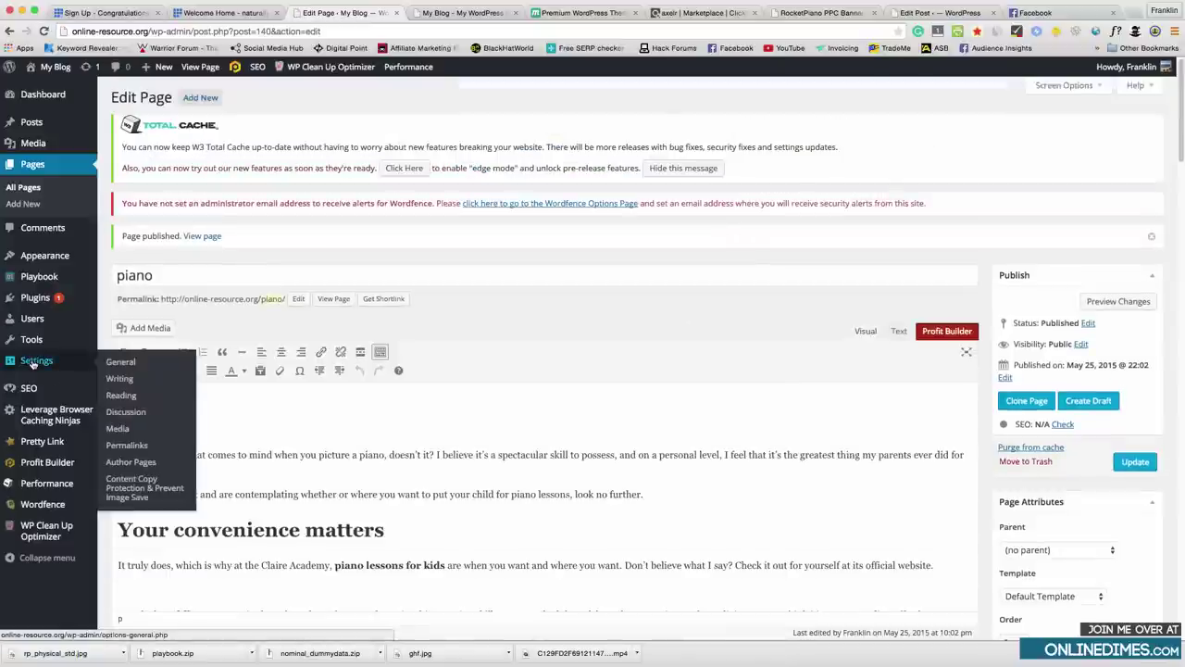
click(126, 396)
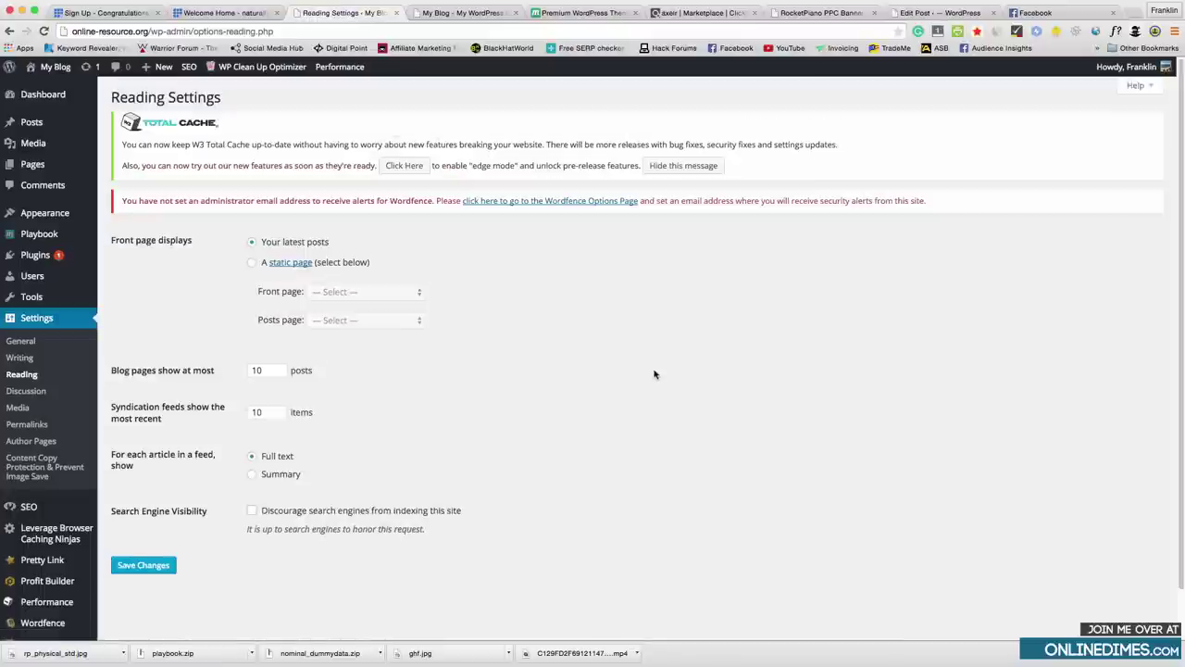
click(257, 264)
click(397, 295)
click(469, 274)
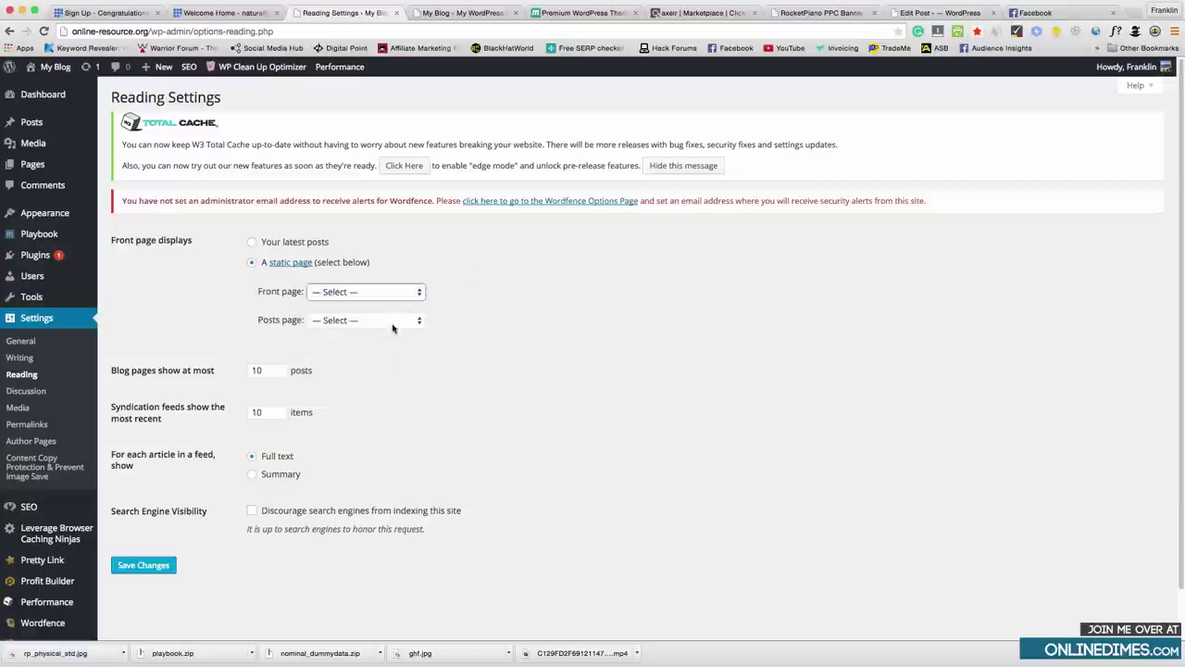
click(393, 321)
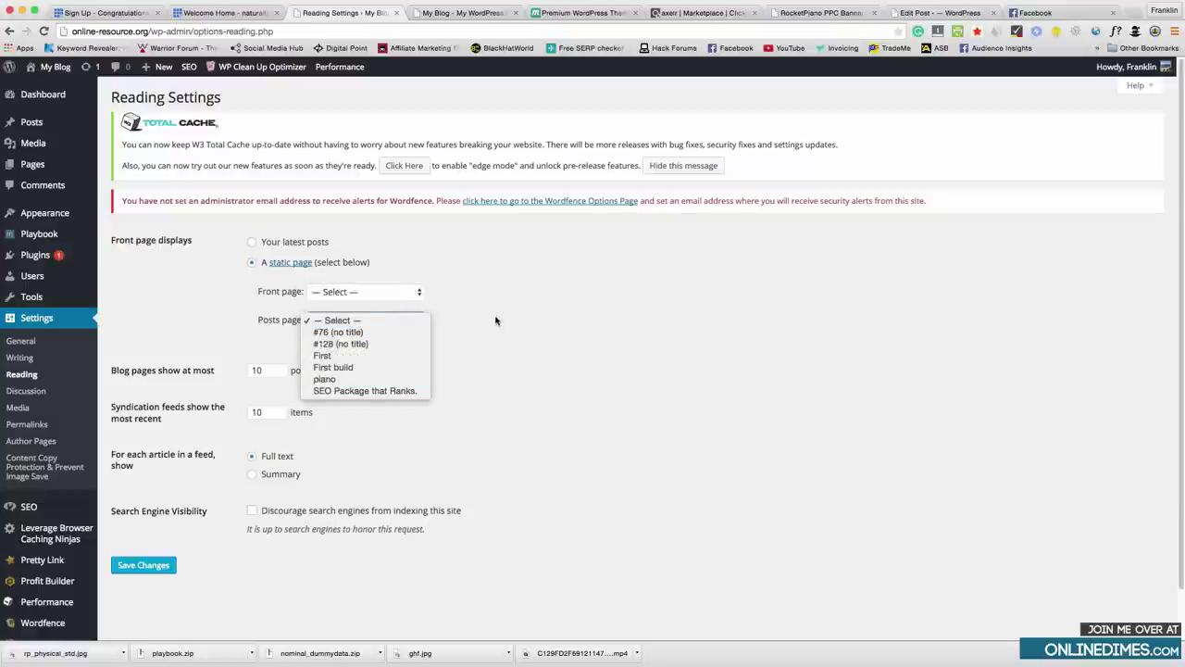
click(271, 324)
click(366, 294)
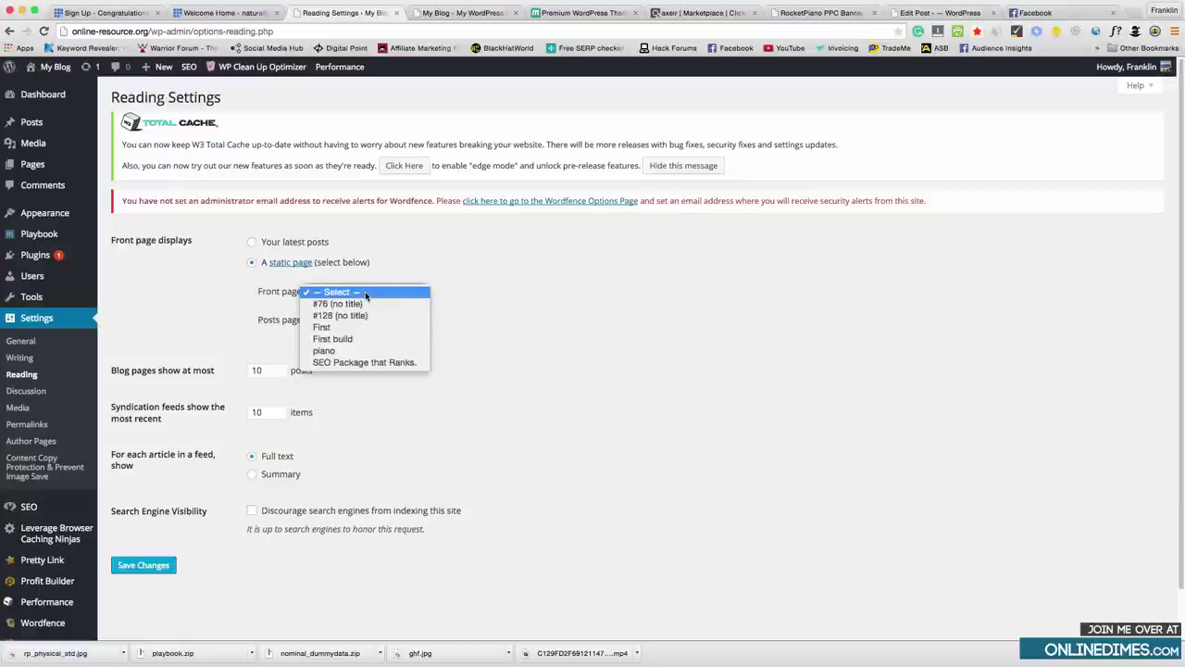
click(365, 349)
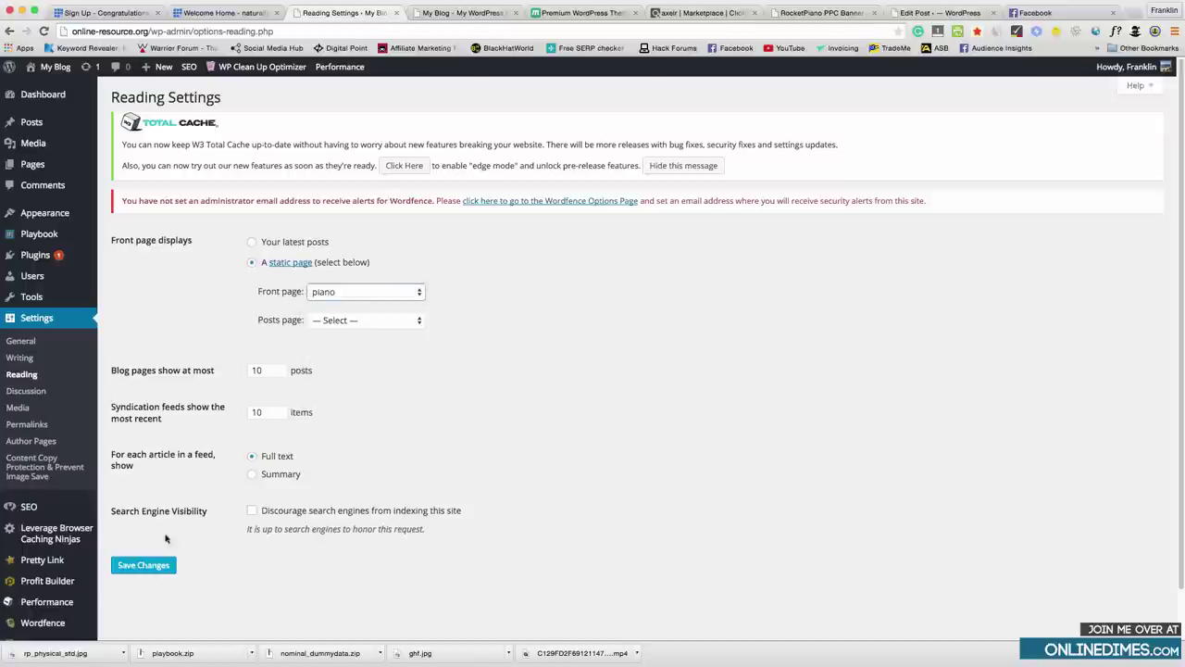
click(144, 565)
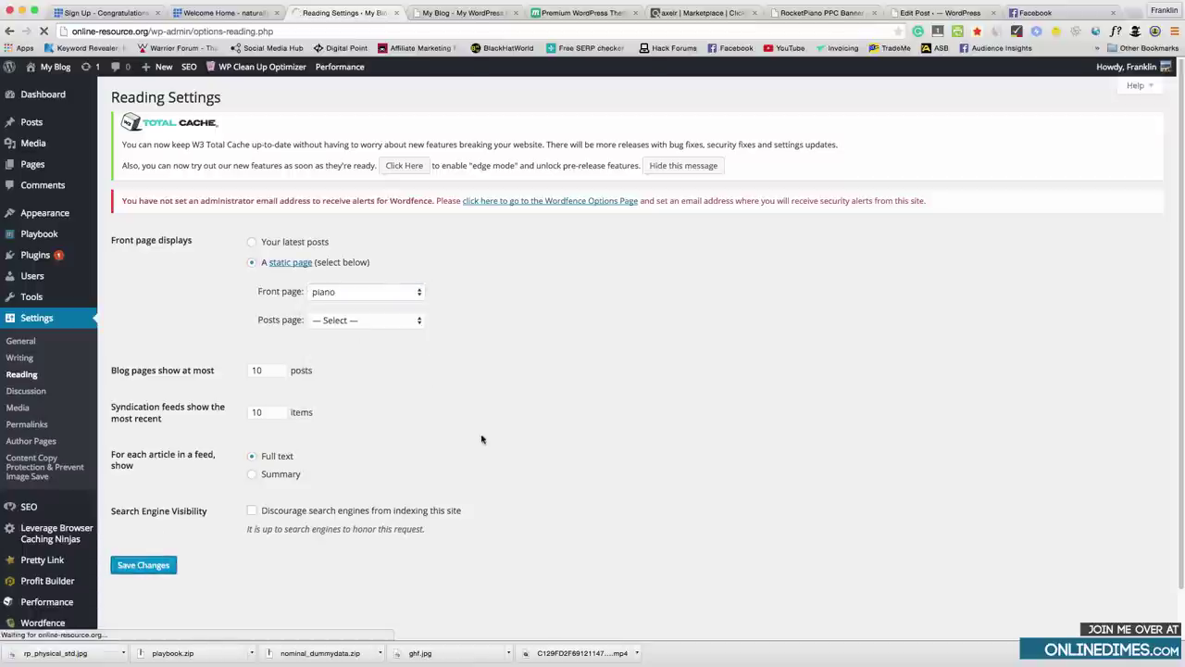
Reload the live blog's home page and look through the piano article and sidebar on it.
click(466, 14)
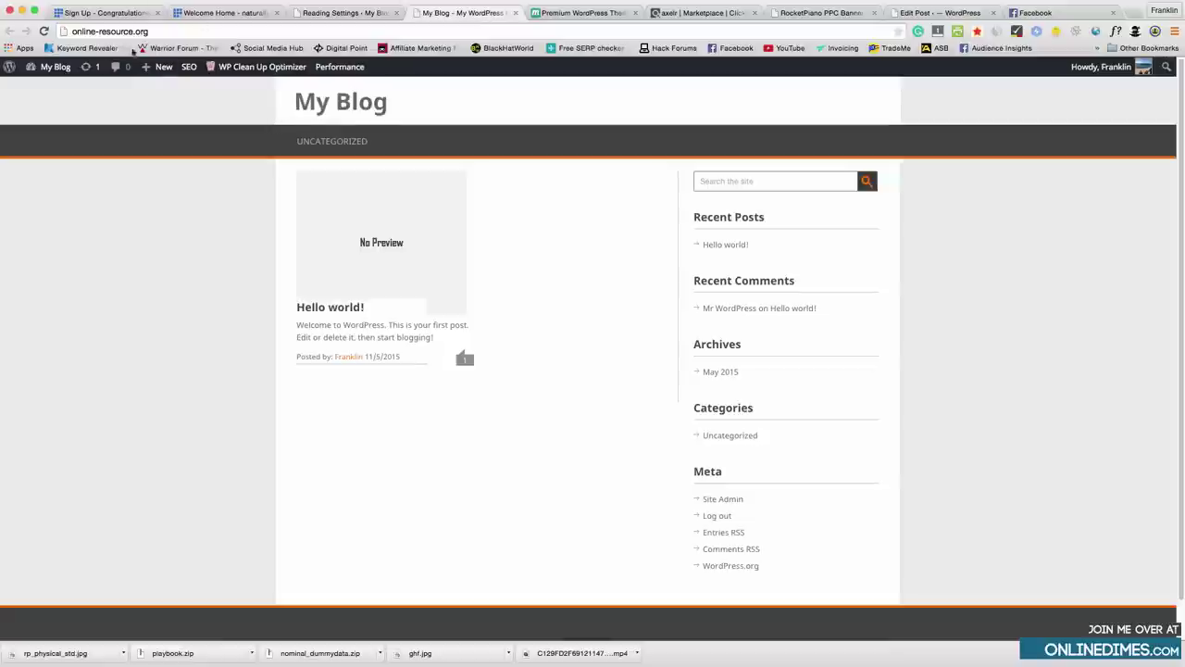
click(44, 31)
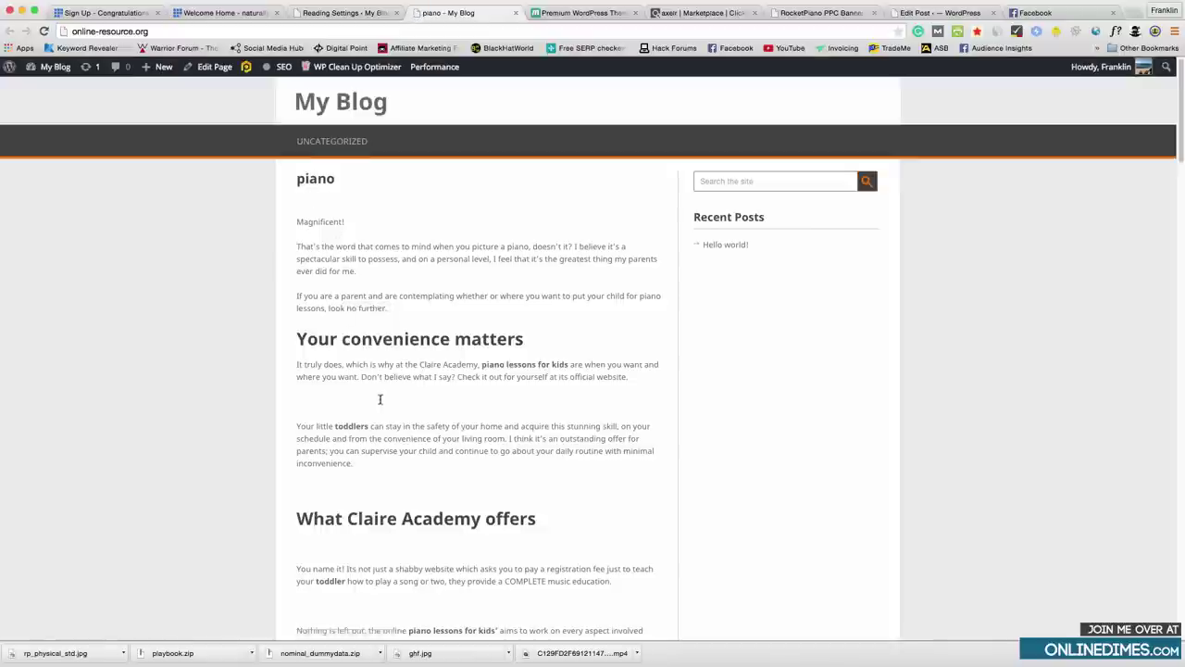
scroll(926, 265, down, 3)
scroll(774, 145, up, 3)
scroll(756, 283, down, 10)
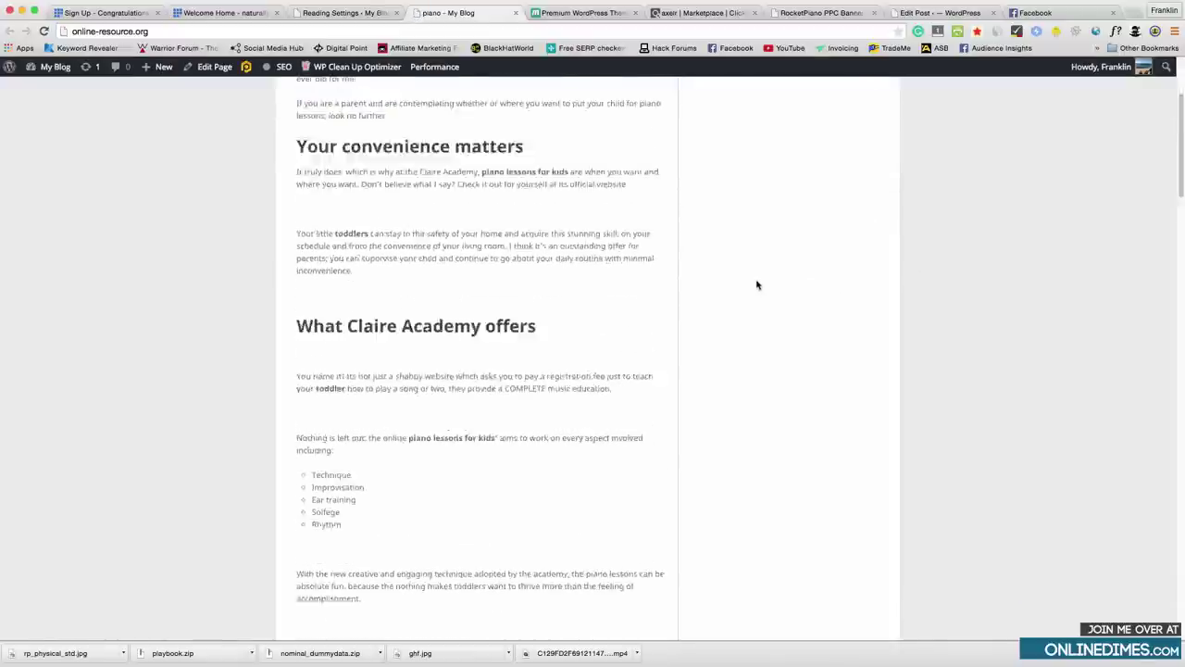
scroll(757, 279, down, 15)
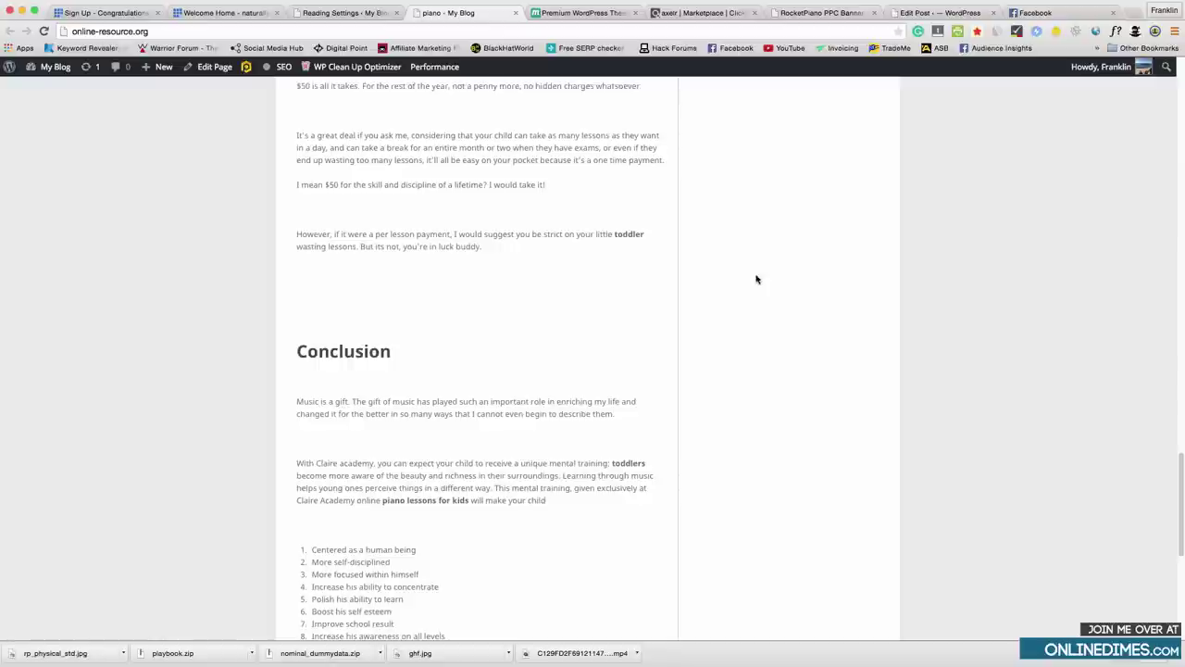
scroll(410, 360, up, 15)
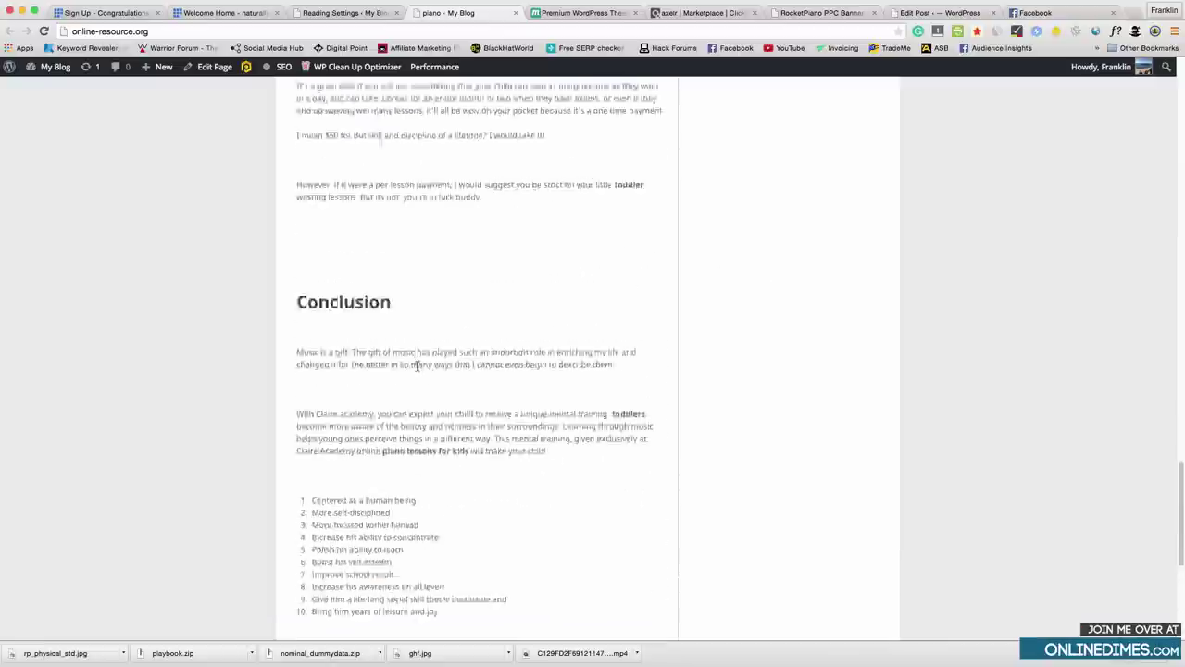
scroll(455, 314, up, 5)
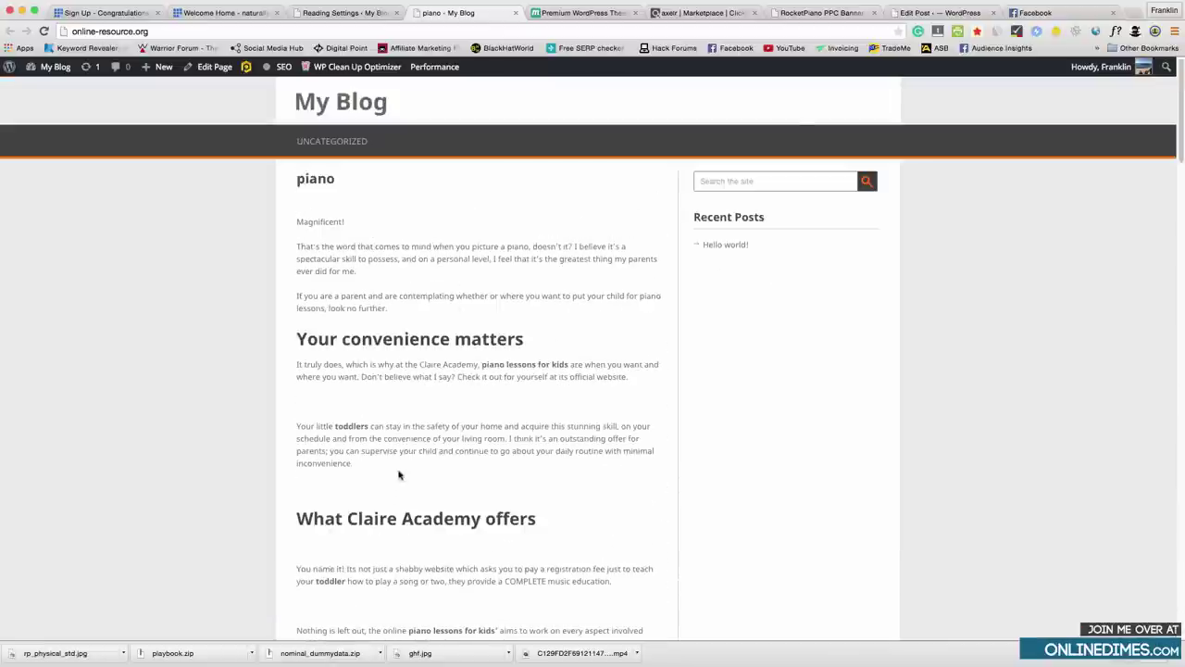
scroll(441, 497, down, 8)
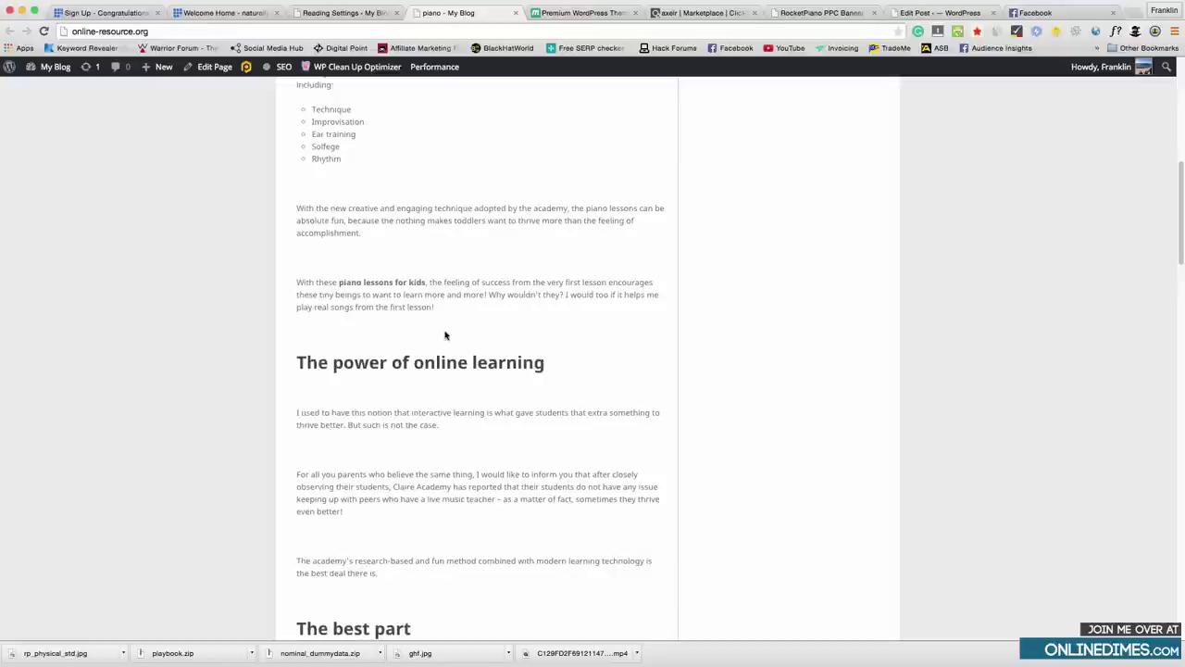
scroll(434, 312, up, 1)
Review the paragraph spacing, headings and bulleted lists of the tidied piano article through to its Conclusion section.
scroll(416, 305, up, 8)
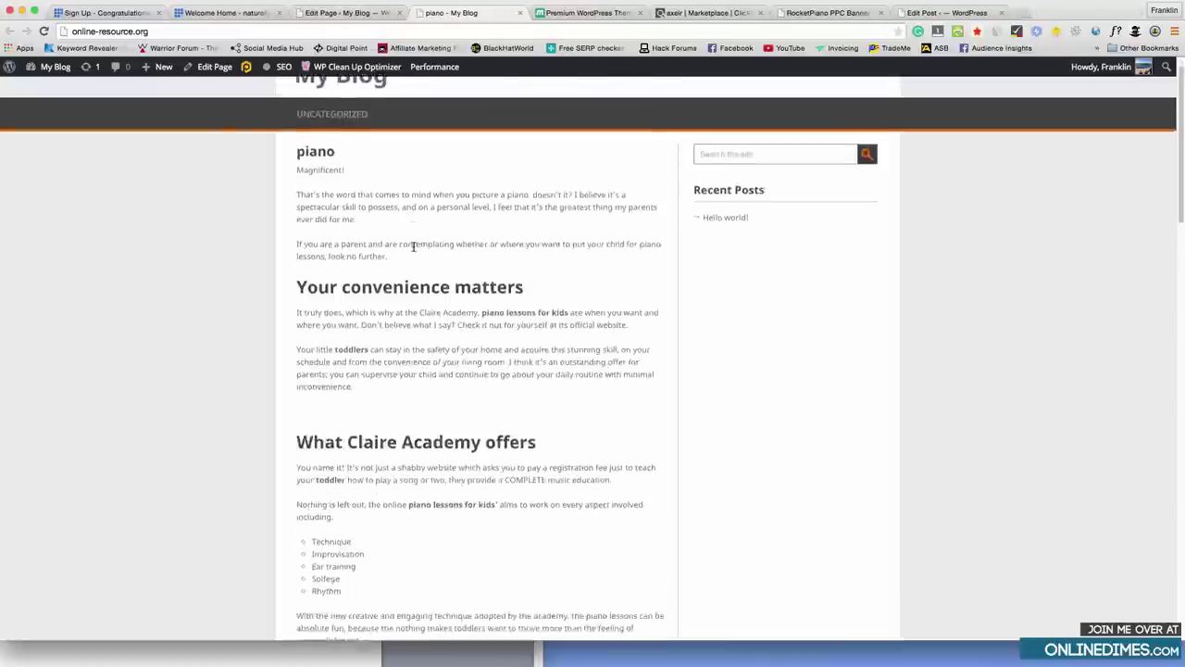
scroll(505, 266, down, 2)
scroll(763, 321, up, 2)
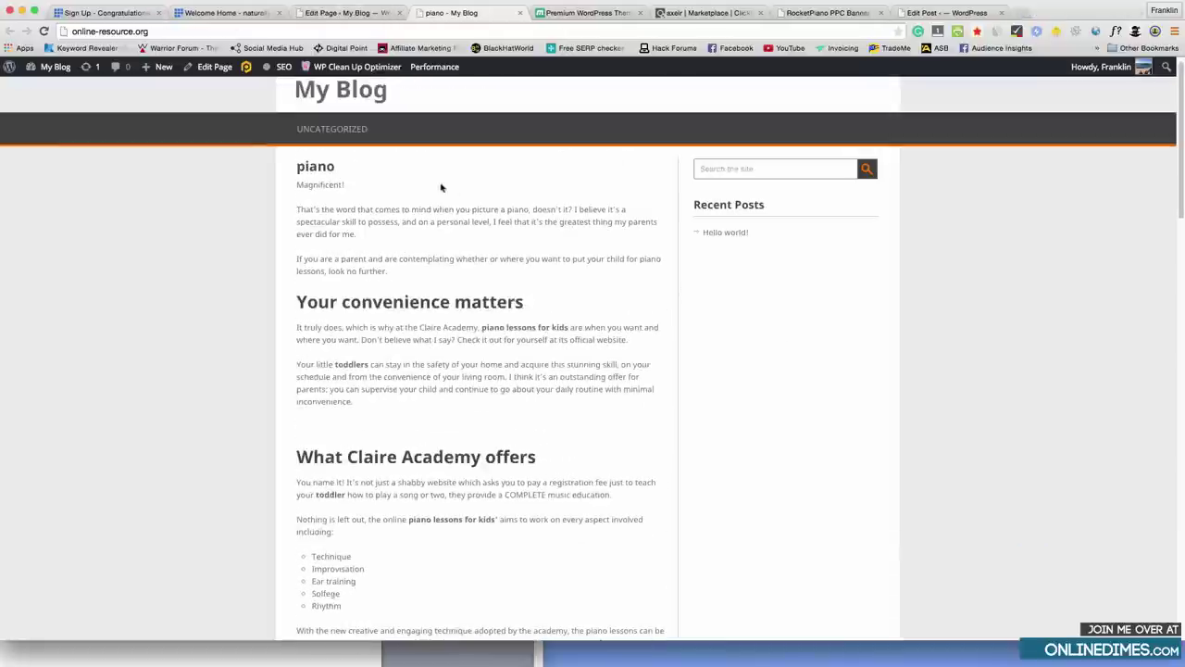
scroll(497, 232, down, 5)
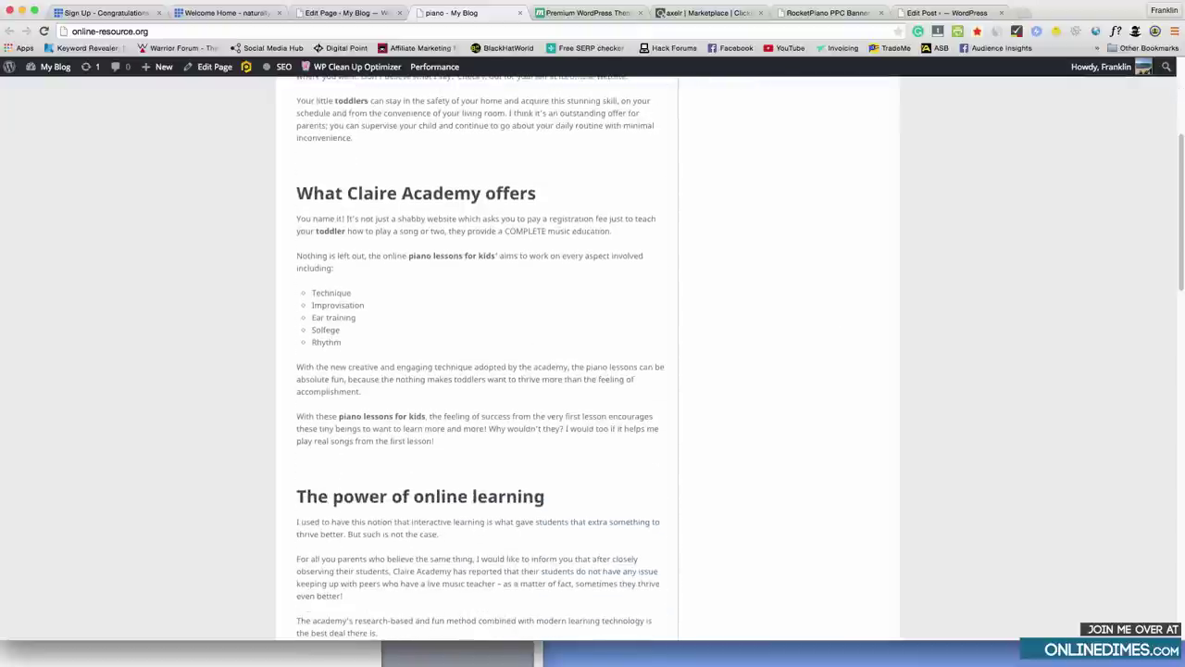
scroll(477, 357, down, 20)
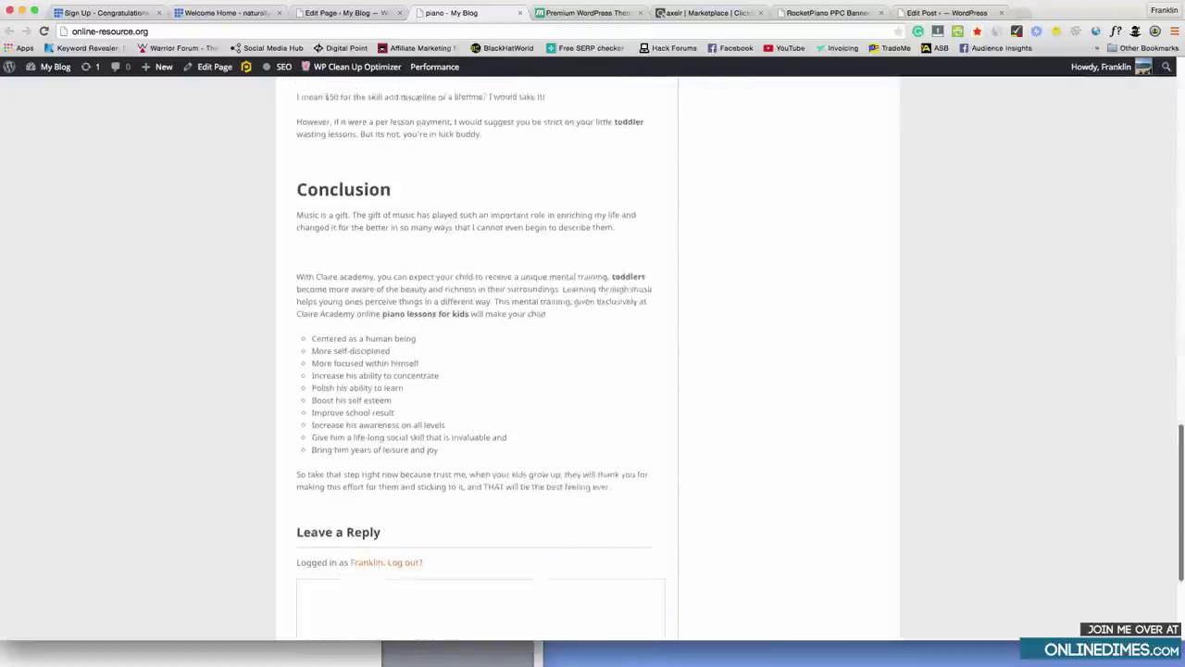
scroll(728, 436, up, 7)
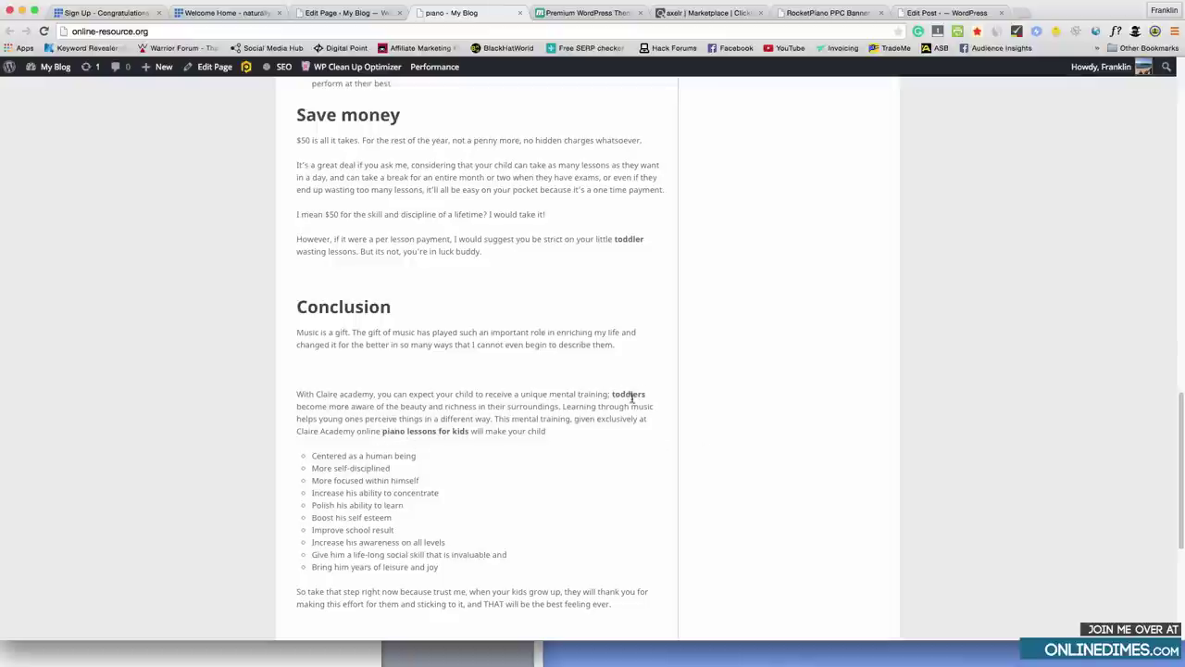
scroll(1168, 257, up, 6)
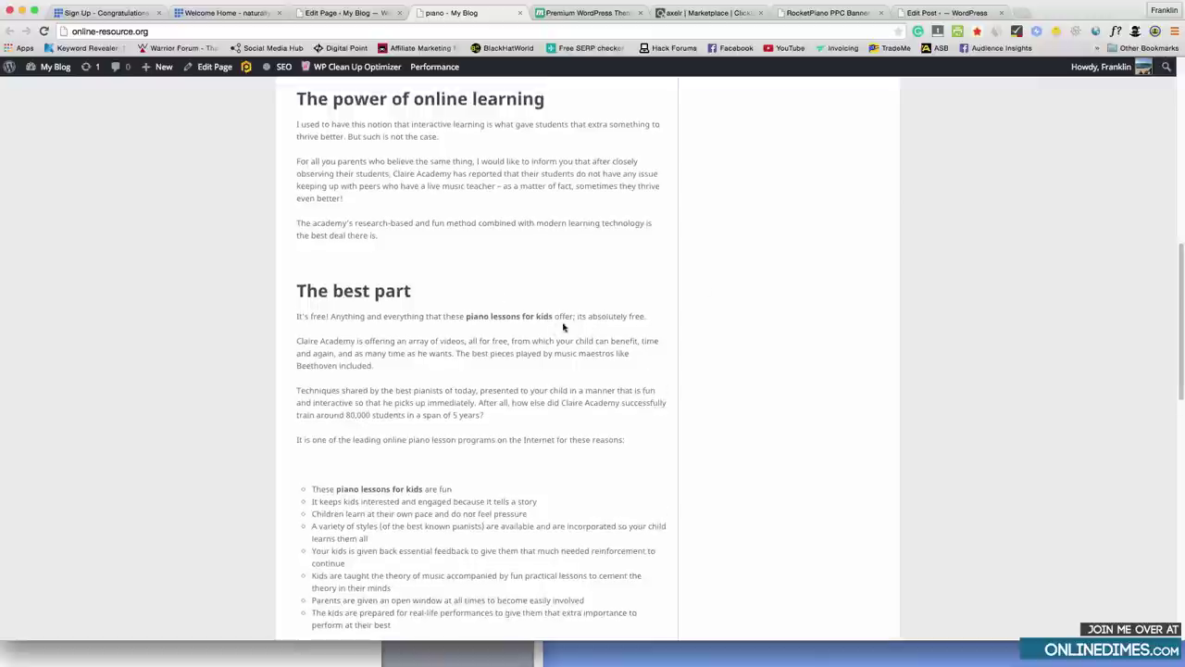
scroll(1178, 250, up, 10)
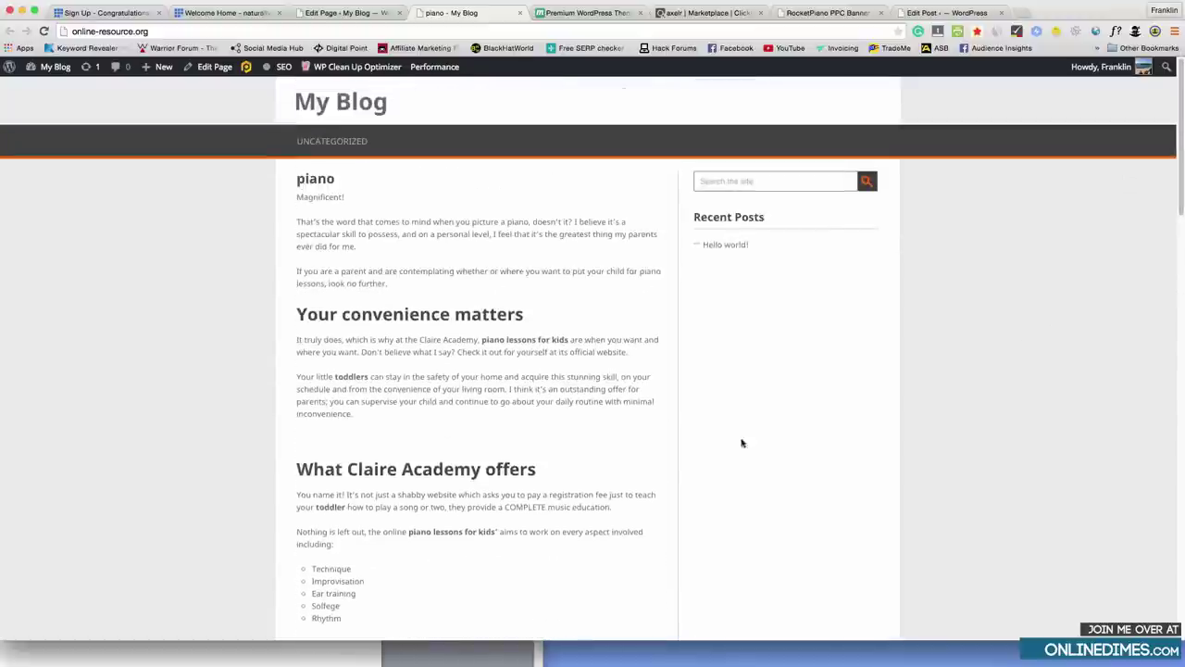
Copy the full embed code of the Skyscraper (120 x 600) banner from the RocketPiano affiliate banner page.
click(676, 16)
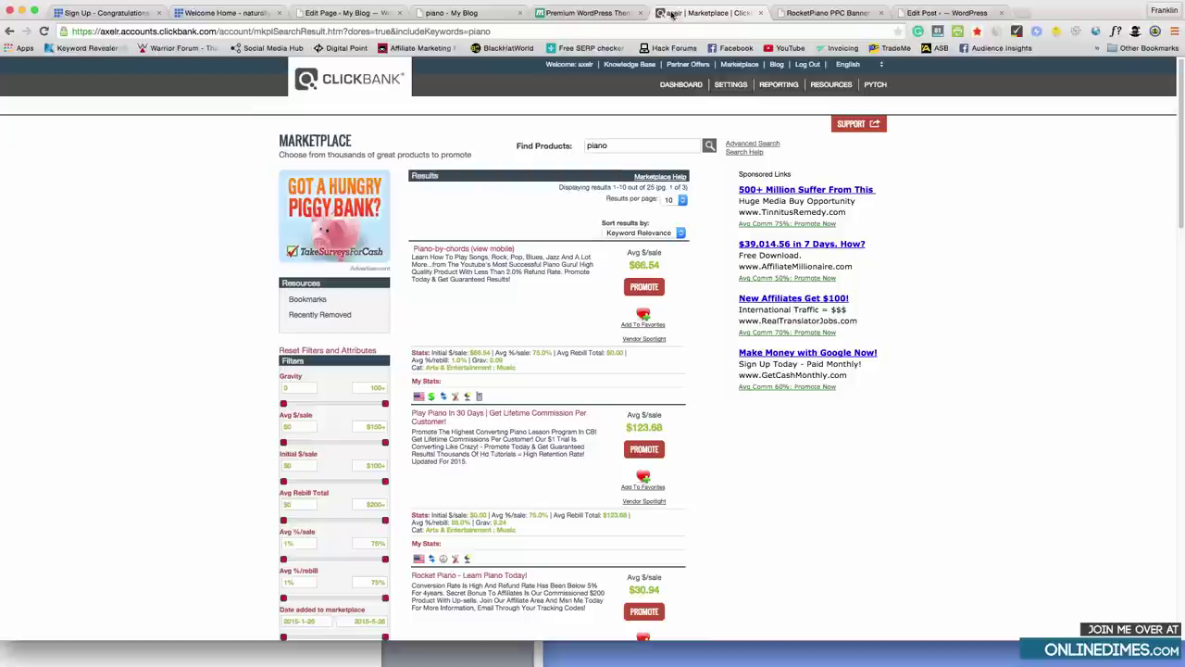
key(ctrl+Tab)
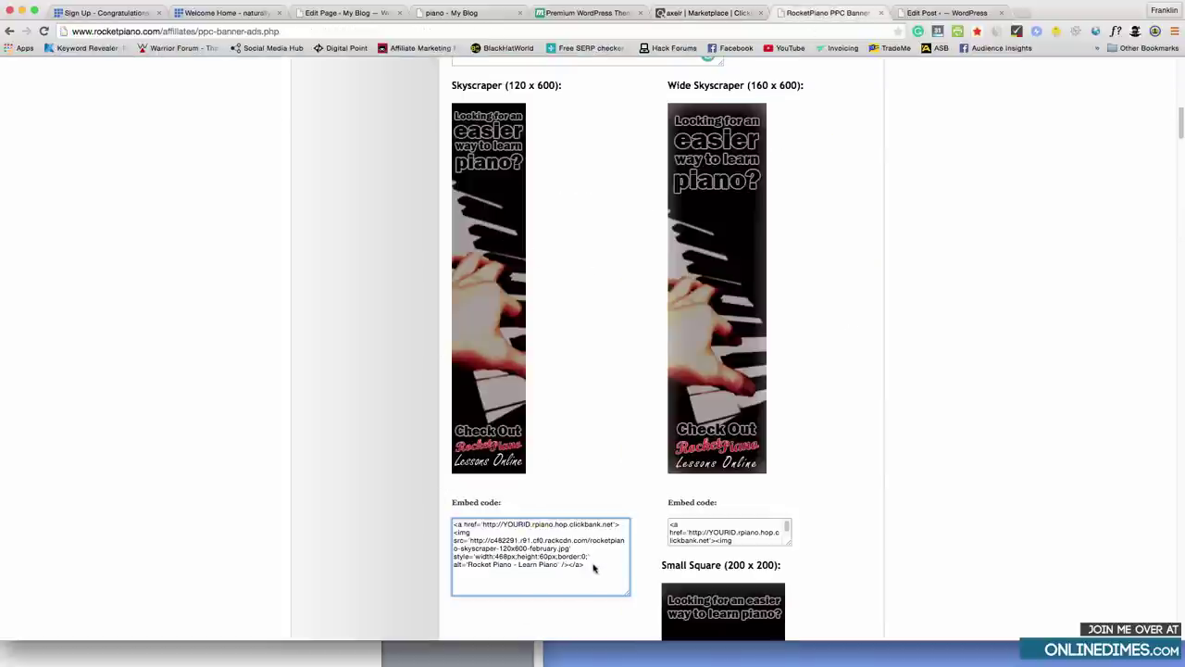
drag(599, 569, 453, 525)
right_click(498, 536)
click(506, 543)
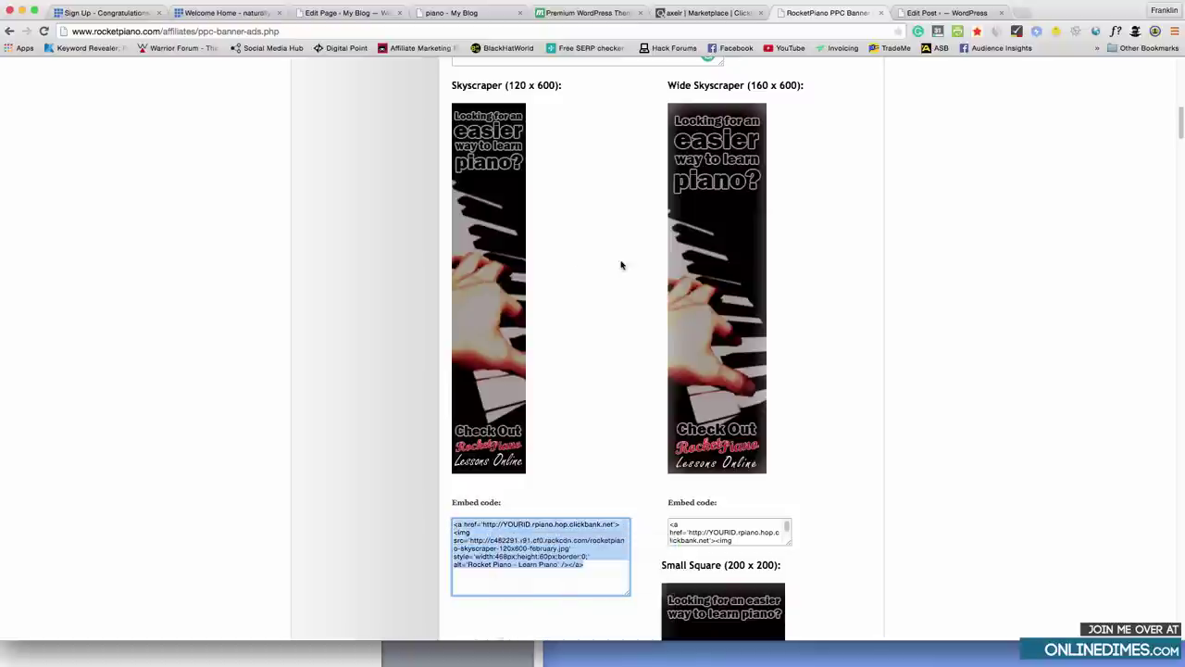
Return to the WordPress admin, open the Widgets page and add an Enhanced Text widget to the Sidebar between Search and Recent Posts.
click(350, 13)
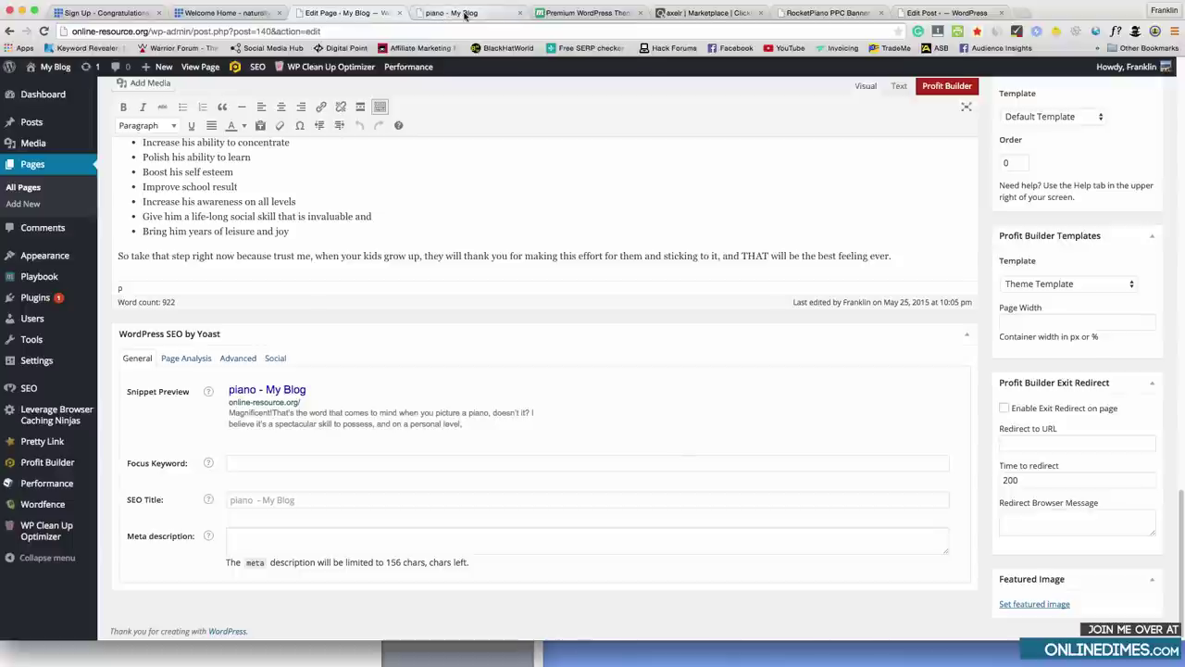
mouse_move(58, 317)
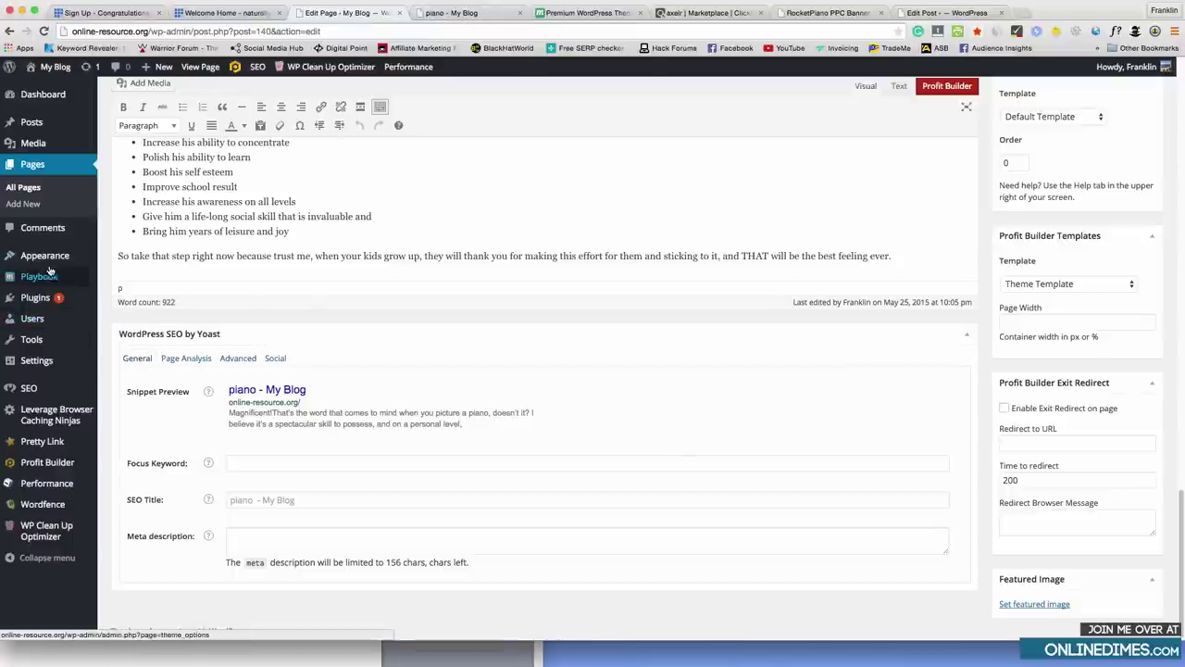
mouse_move(64, 259)
click(120, 290)
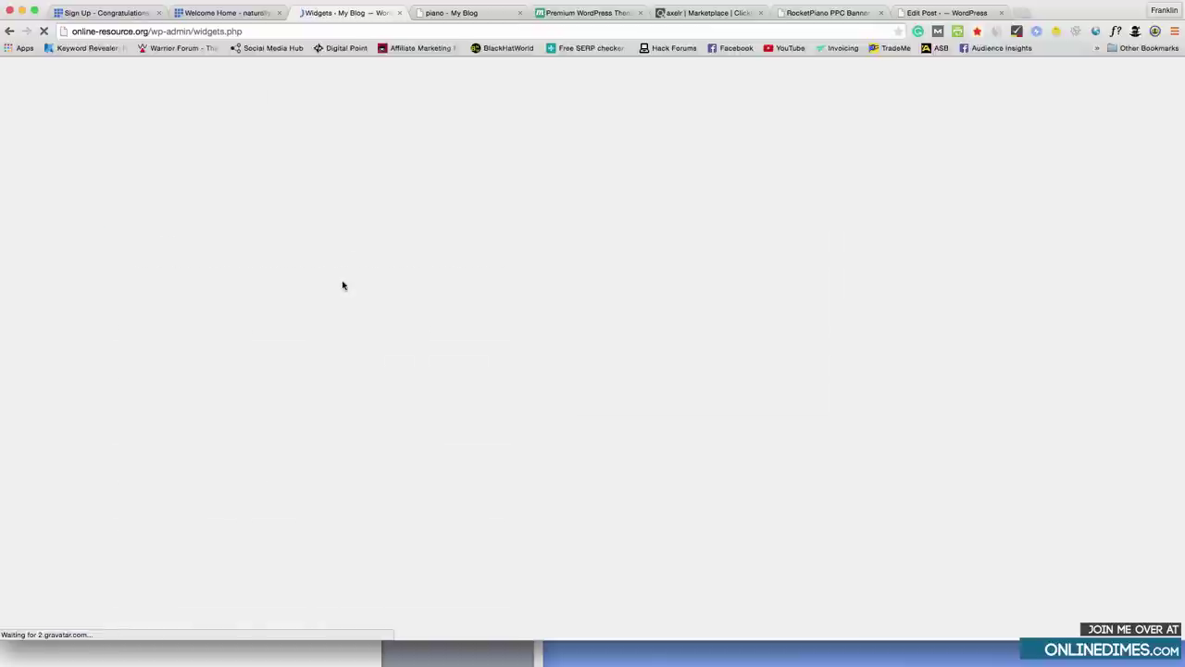
scroll(298, 371, down, 2)
scroll(298, 371, down, 3)
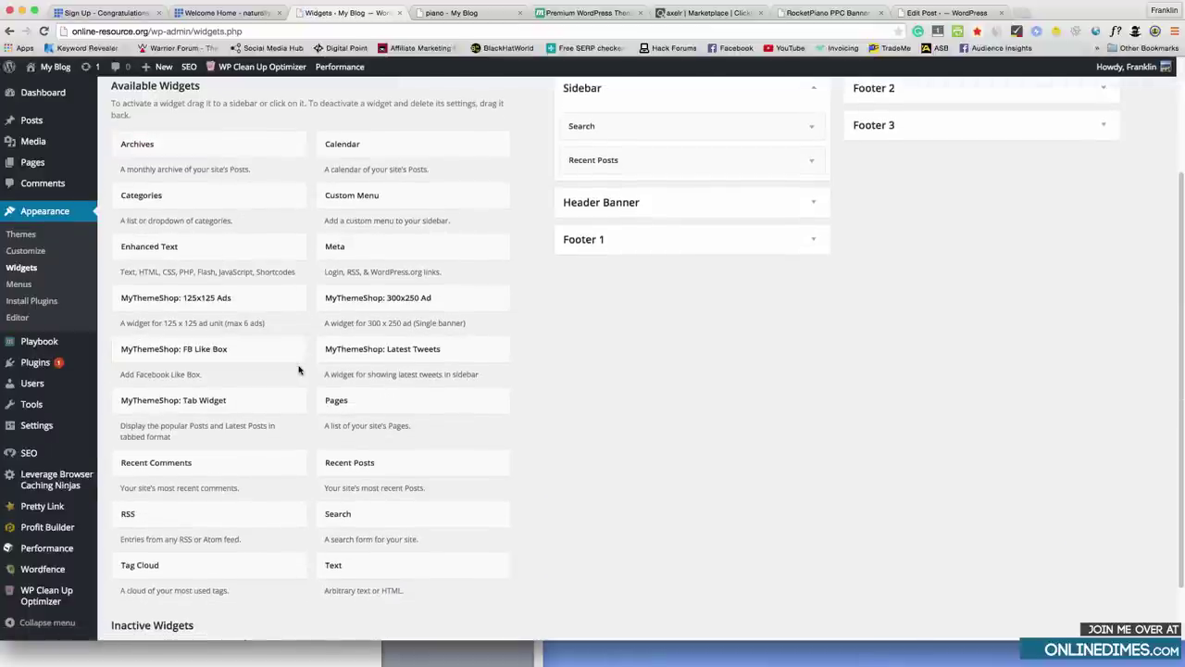
drag(220, 246, 692, 158)
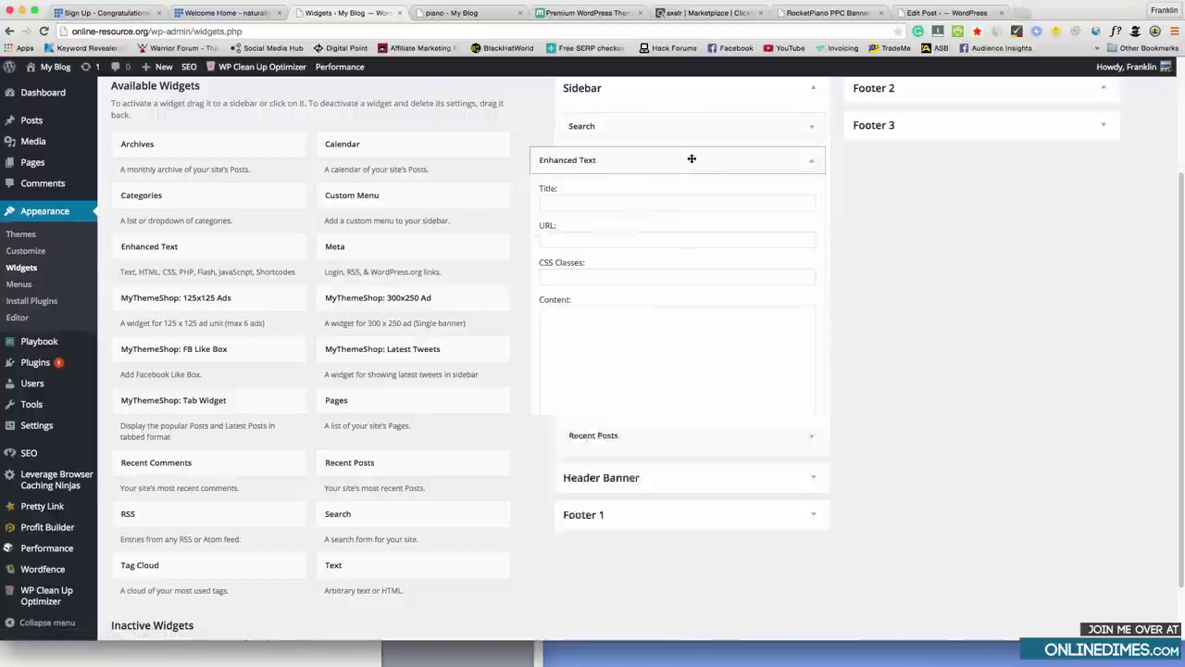
Paste the copied RocketPiano skyscraper banner code into the Content of the sidebar's Enhanced Text widget.
click(609, 329)
right_click(610, 331)
click(635, 388)
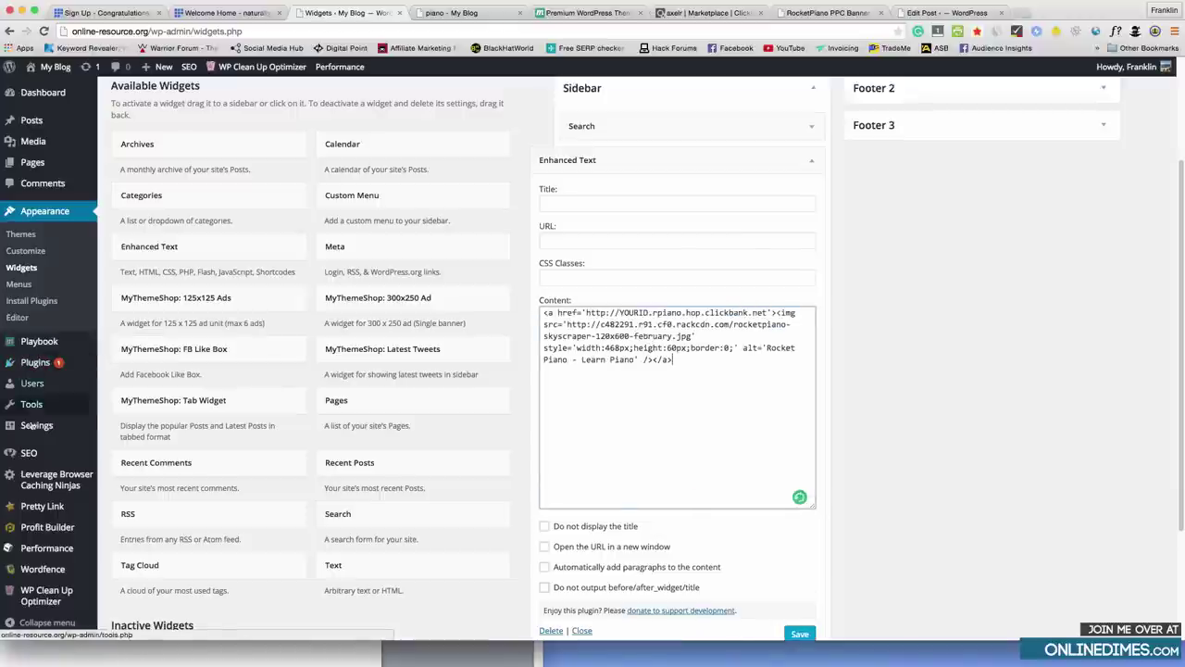
Open Pretty Link in a separate tab, generate the Rocket Piano HopLink in the ClickBank marketplace and copy its URL.
right_click(37, 510)
click(65, 579)
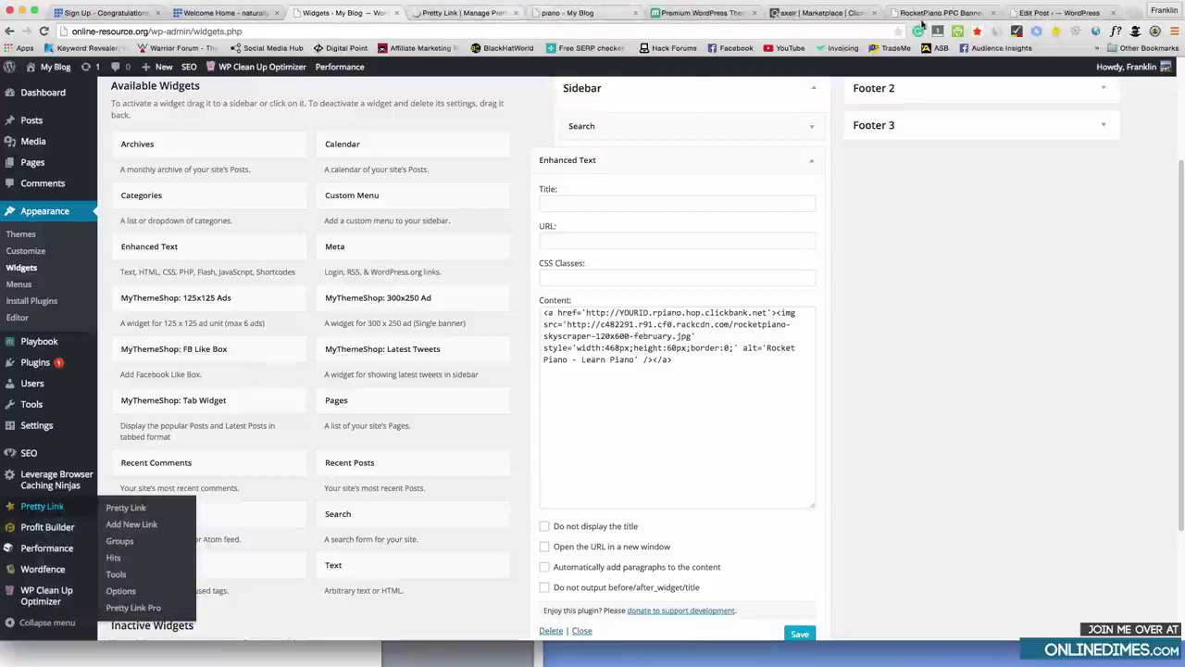
click(812, 12)
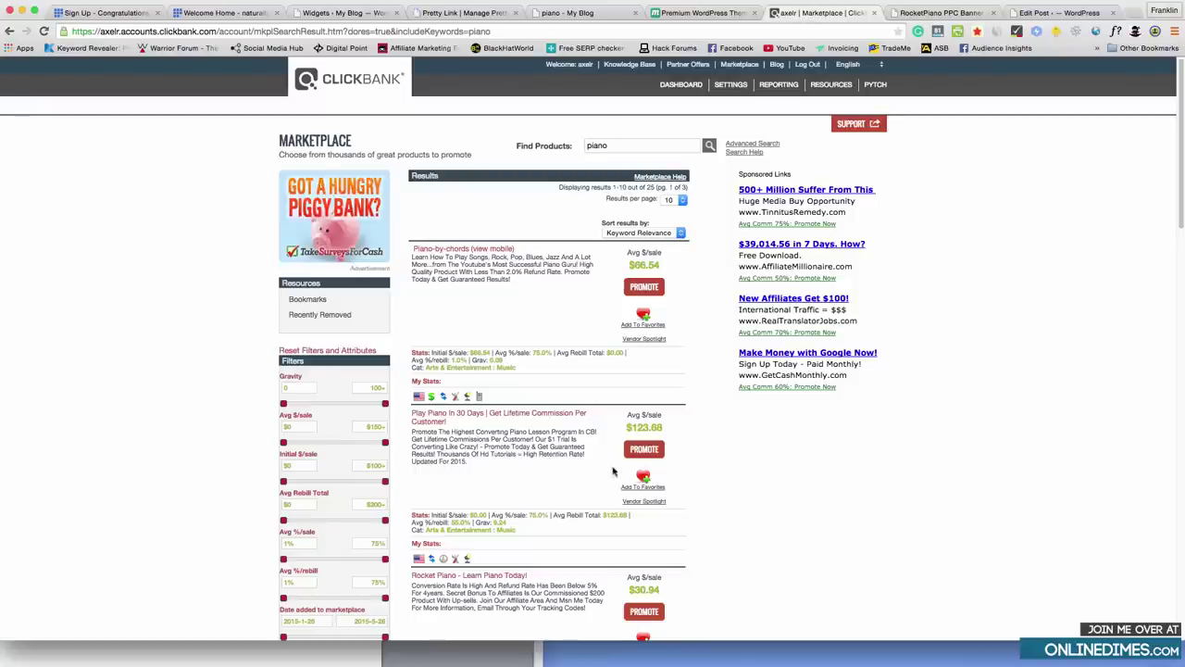
scroll(615, 473, down, 2)
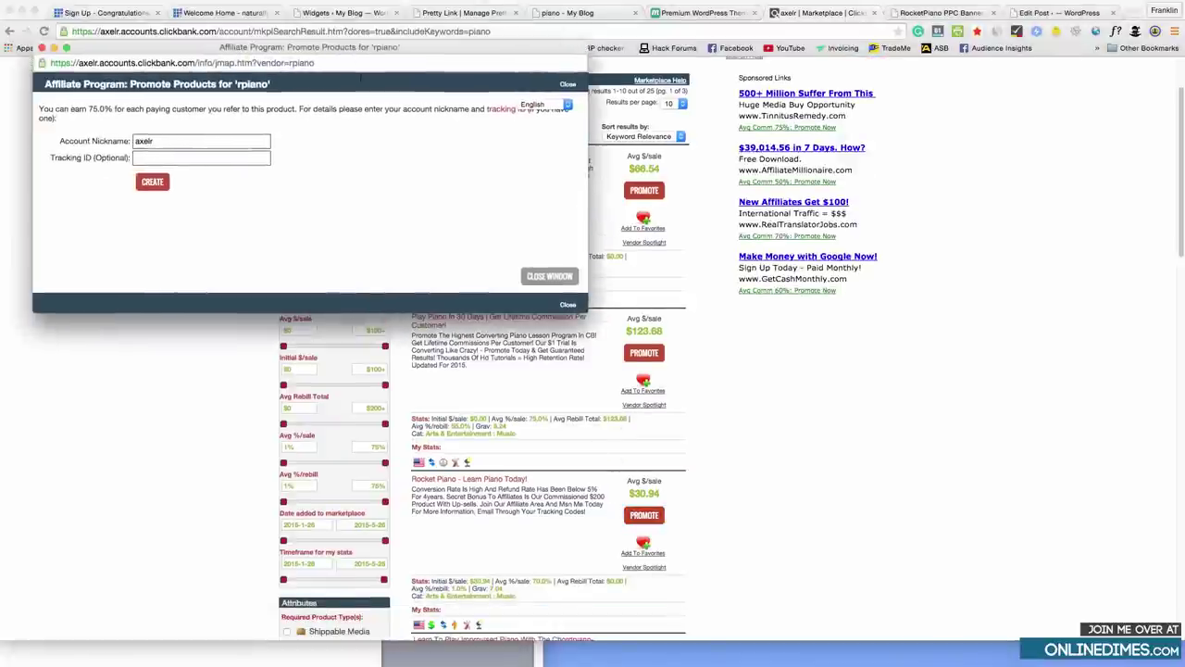
click(151, 182)
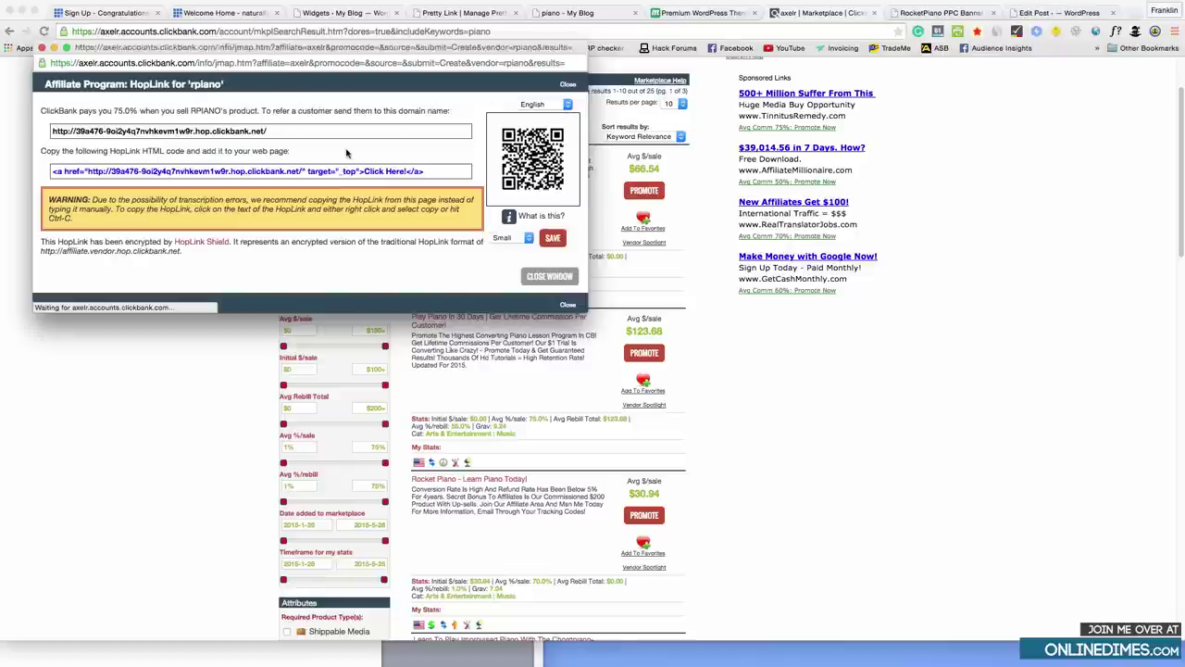
click(57, 135)
right_click(74, 131)
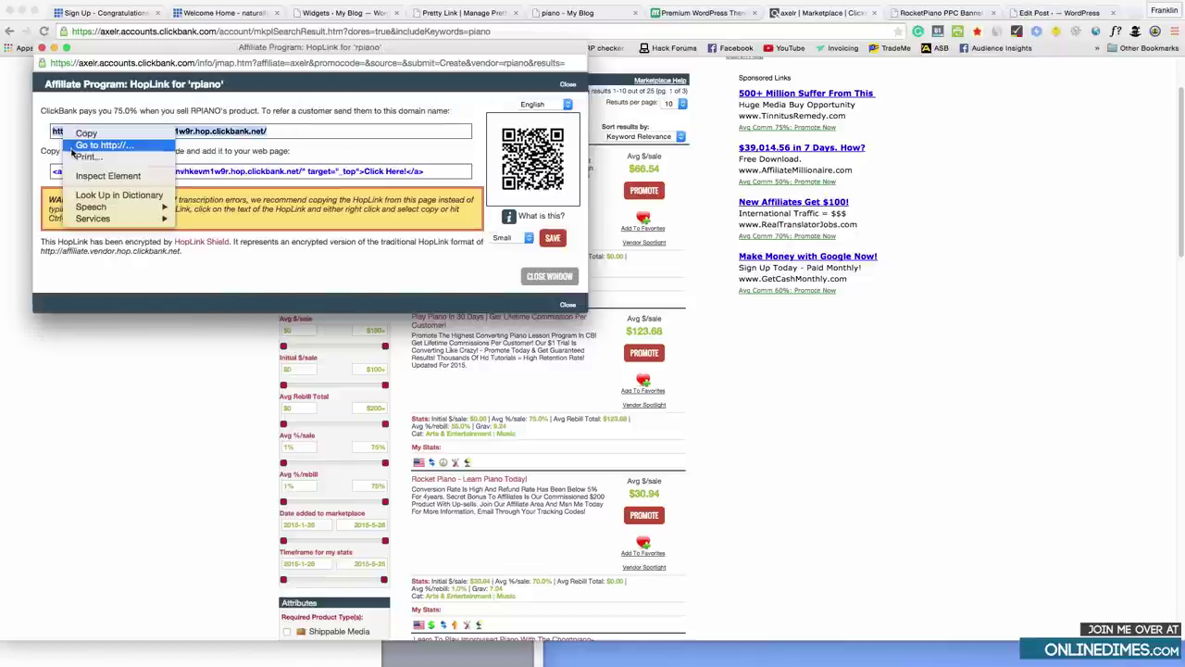
click(79, 135)
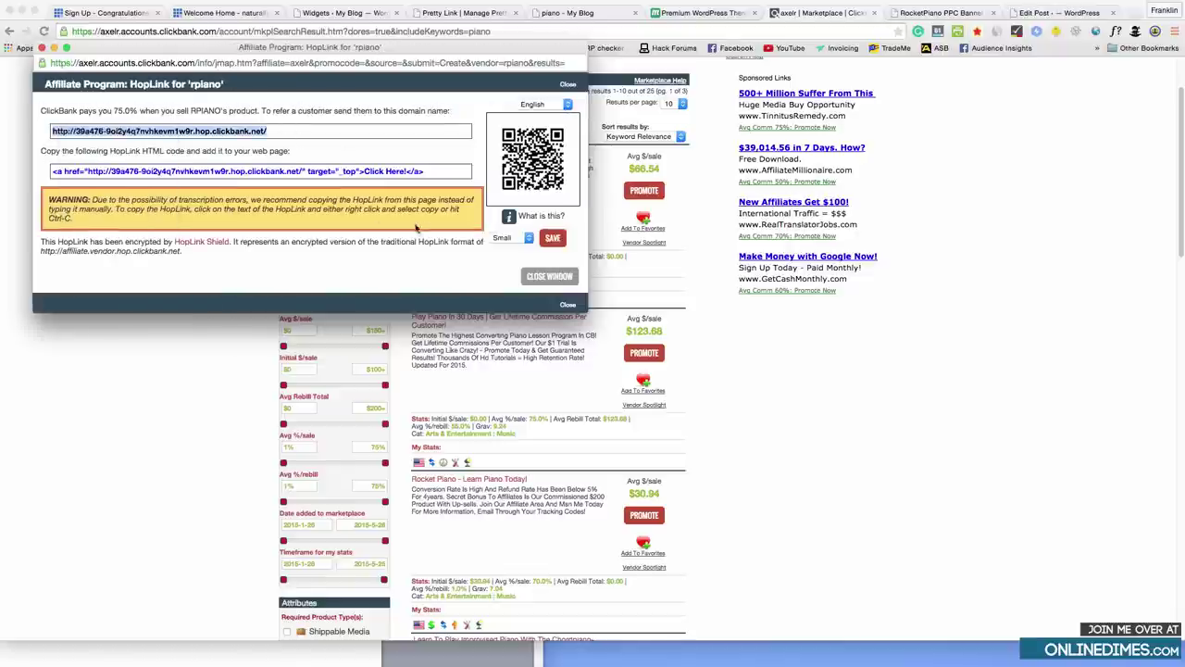
click(41, 49)
Start a new pretty link with 301 (Permanent) redirection and the copied HopLink as its target URL.
click(463, 13)
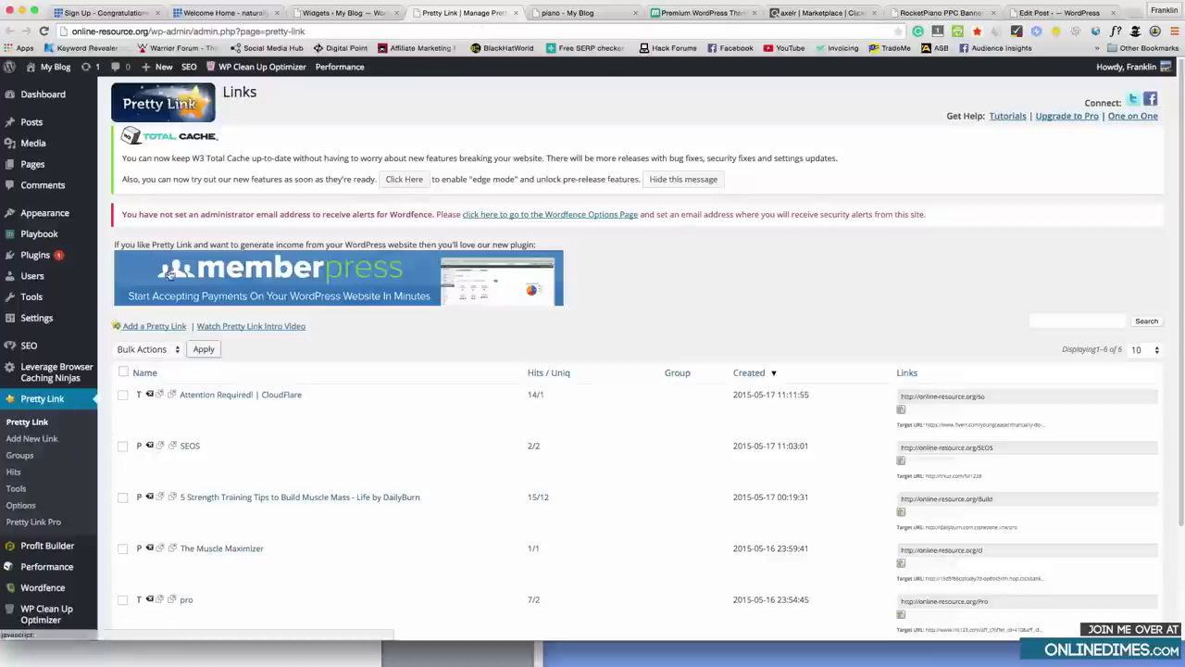
click(150, 326)
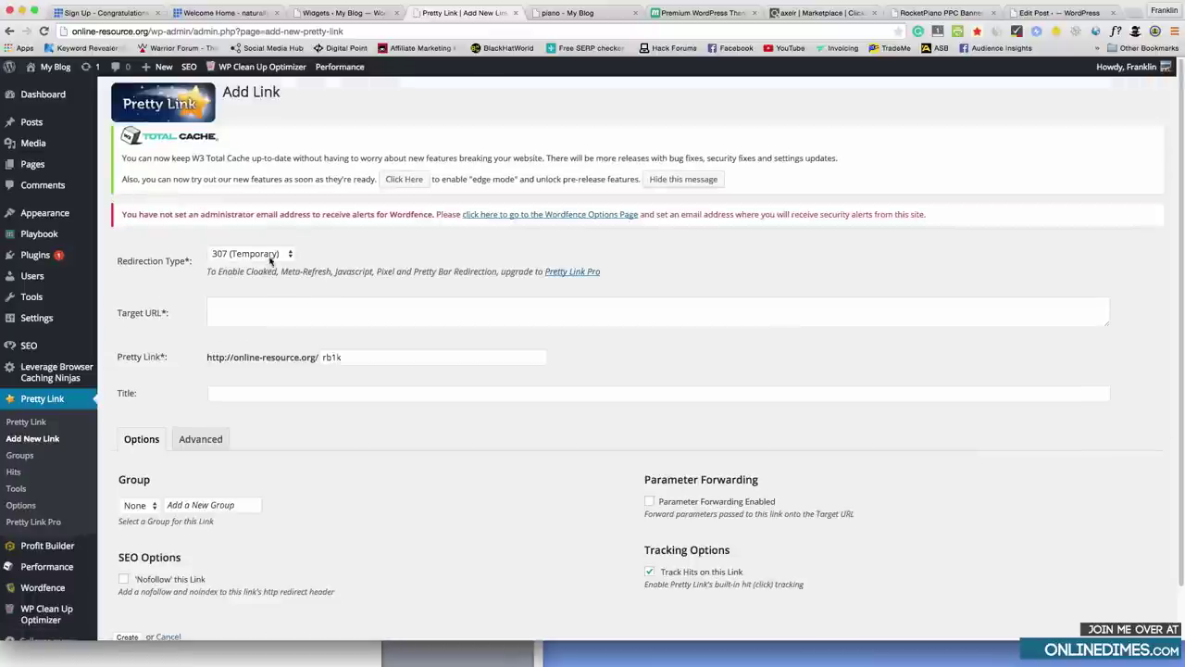
click(269, 258)
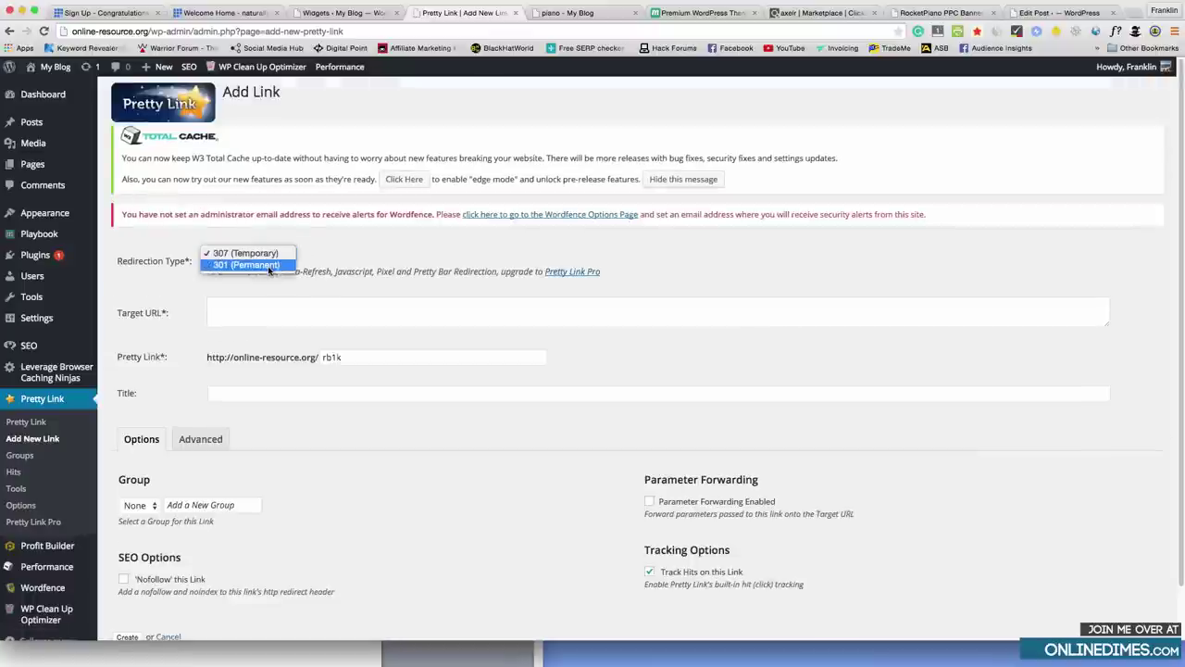
click(268, 266)
right_click(259, 320)
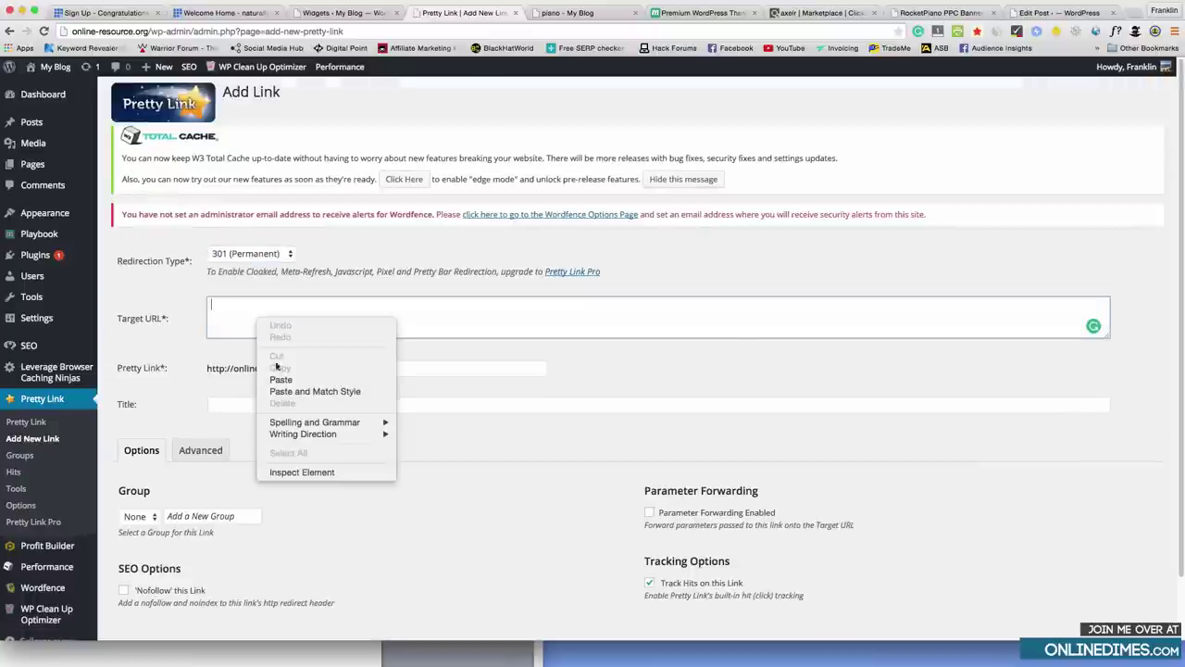
click(339, 378)
Set the pretty link slug to piano, turn on 'Nofollow' for the link and try to create it.
key(Tab)
text(p)
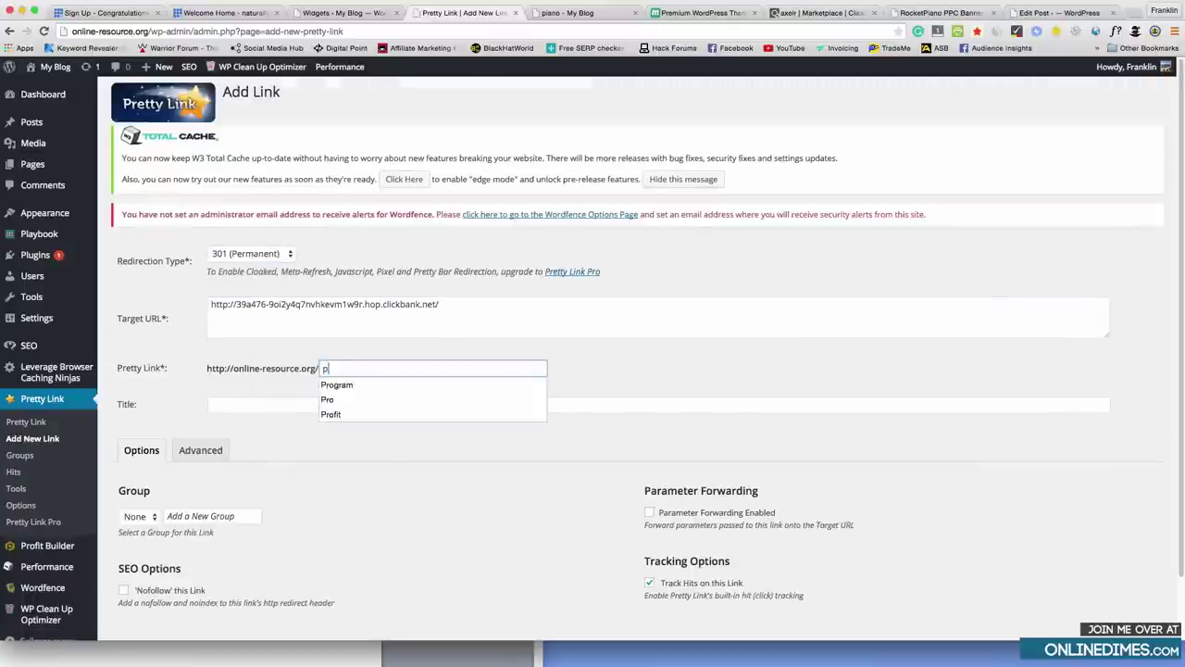
text(iano)
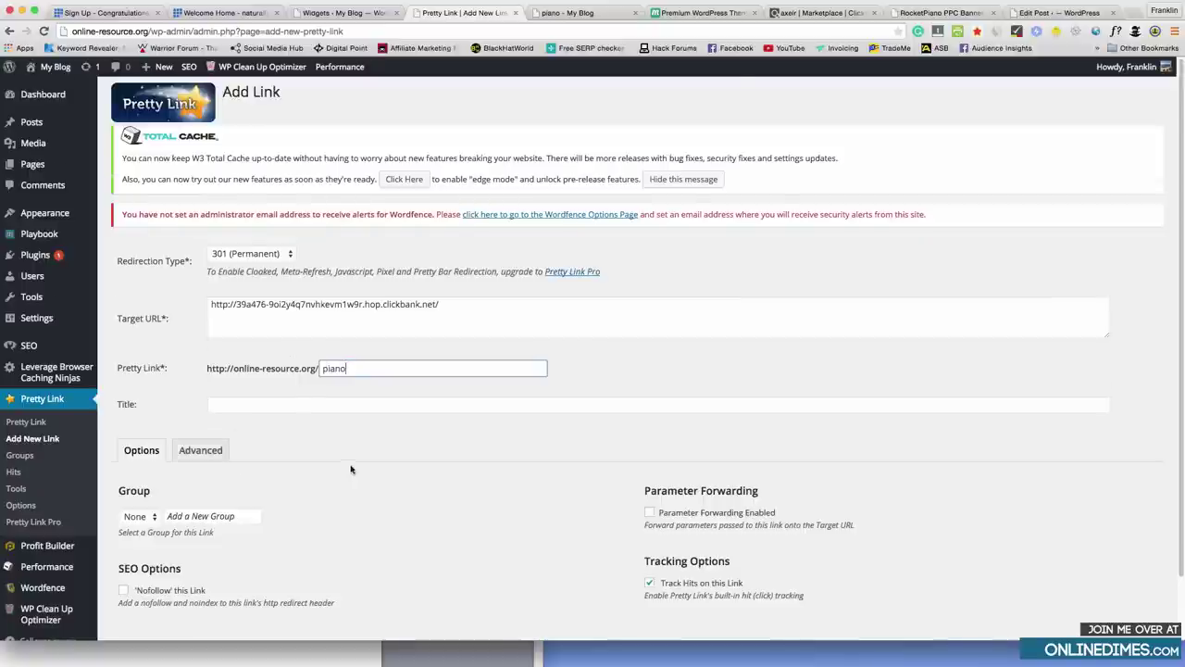
scroll(200, 454, down, 2)
click(123, 521)
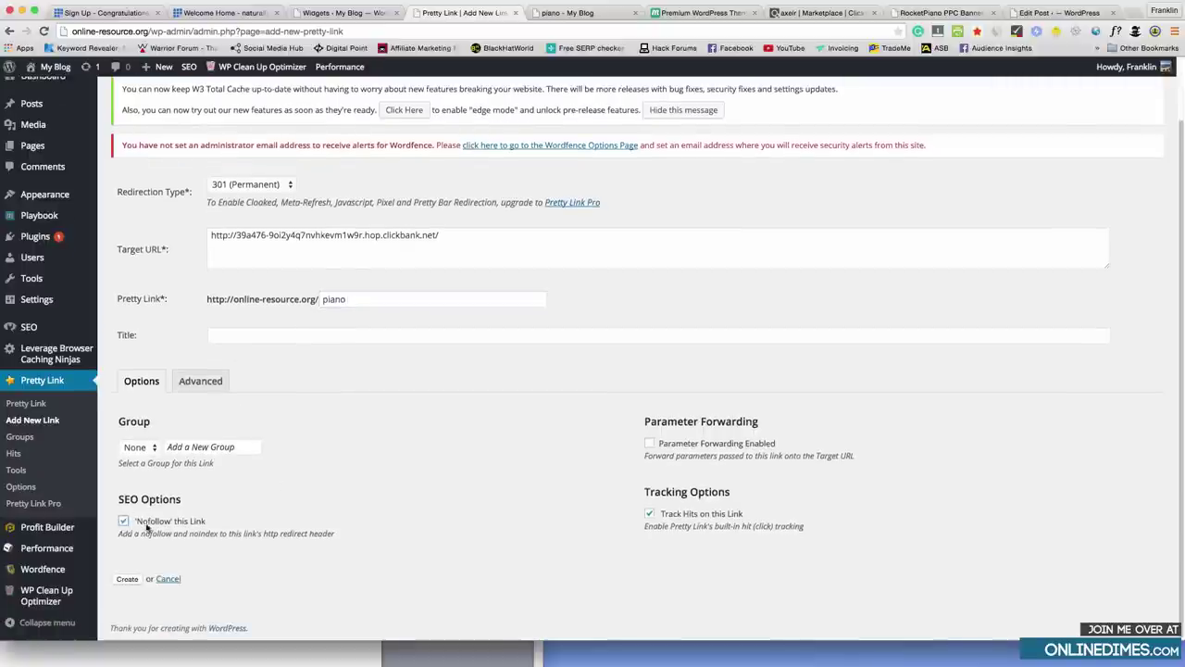
click(128, 578)
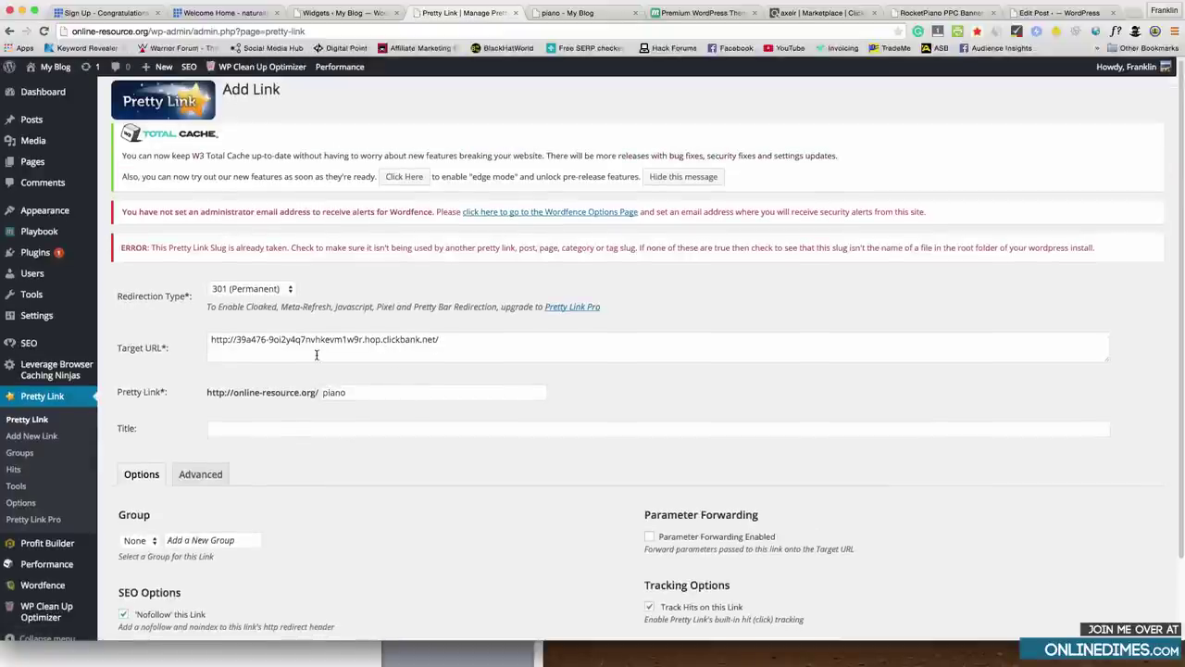
Change the pretty link slug to pianog and create the link.
click(350, 403)
text(g)
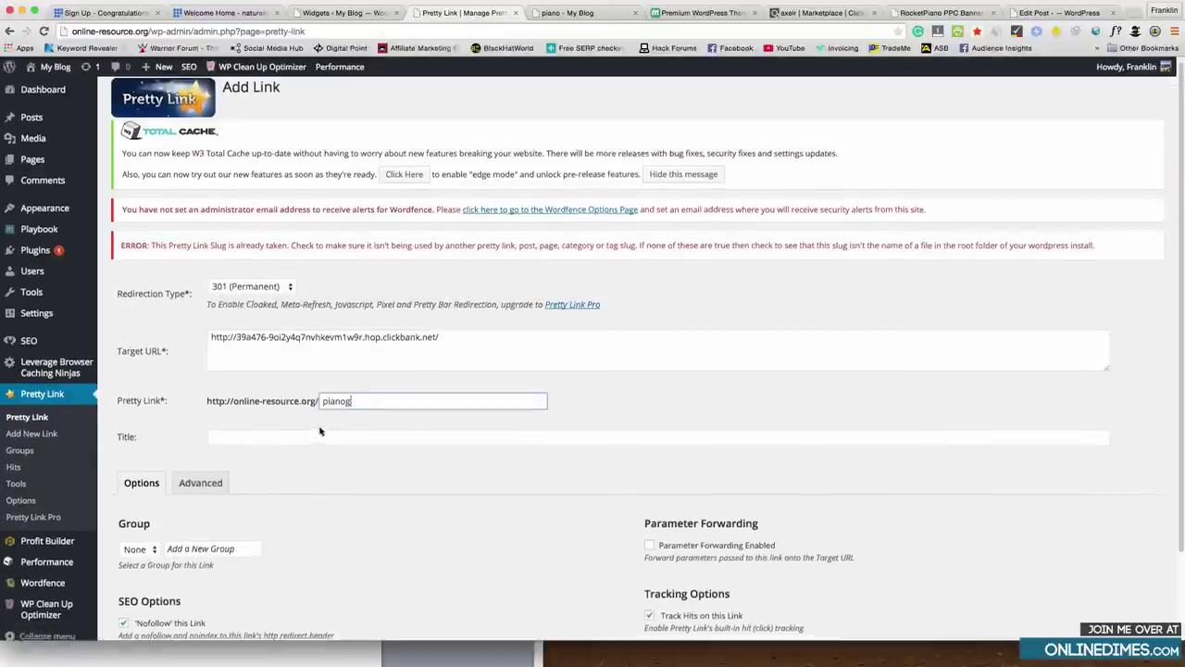
scroll(143, 546, down, 2)
click(127, 579)
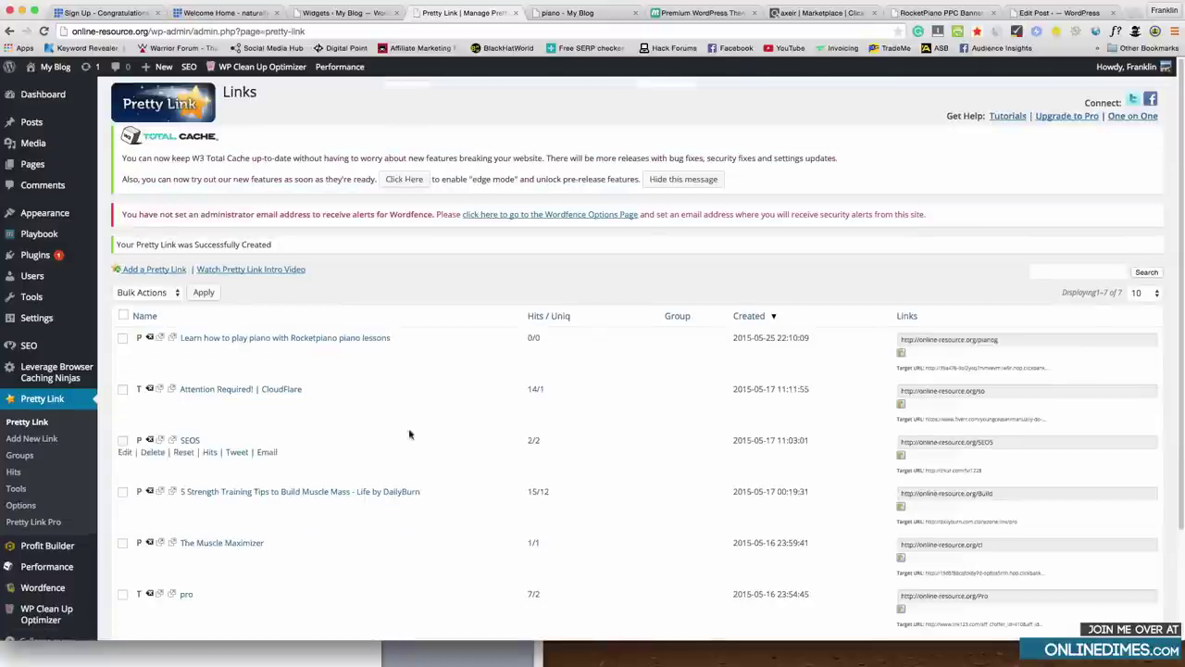
click(556, 14)
click(345, 13)
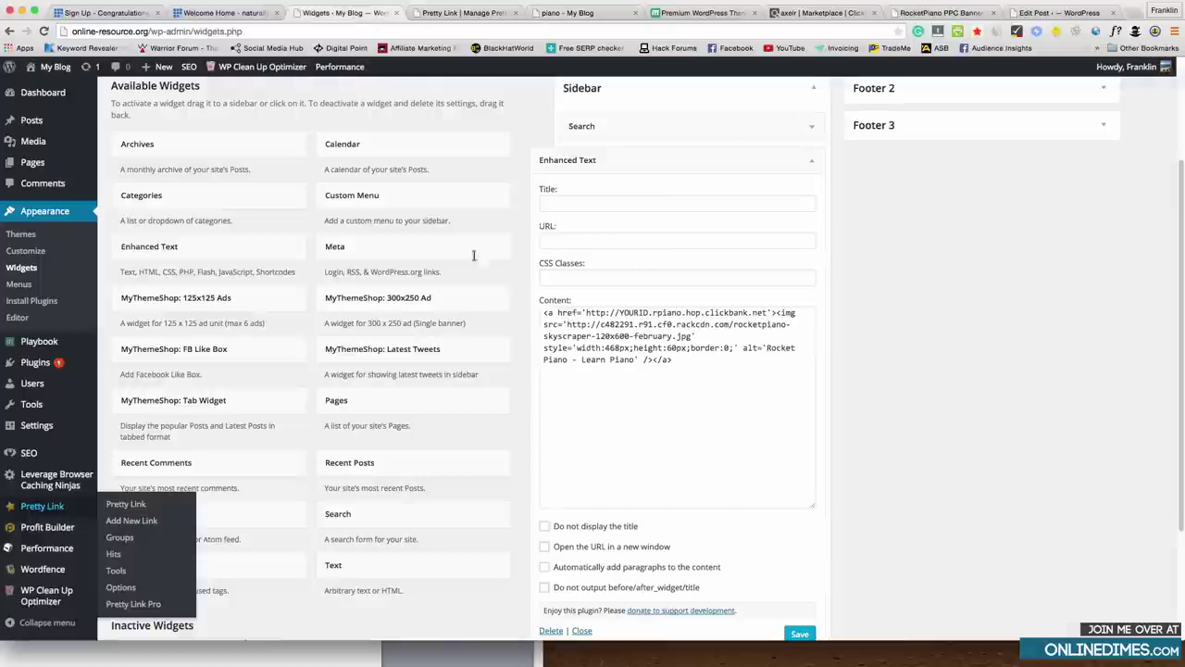
drag(586, 313, 766, 314)
right_click(688, 313)
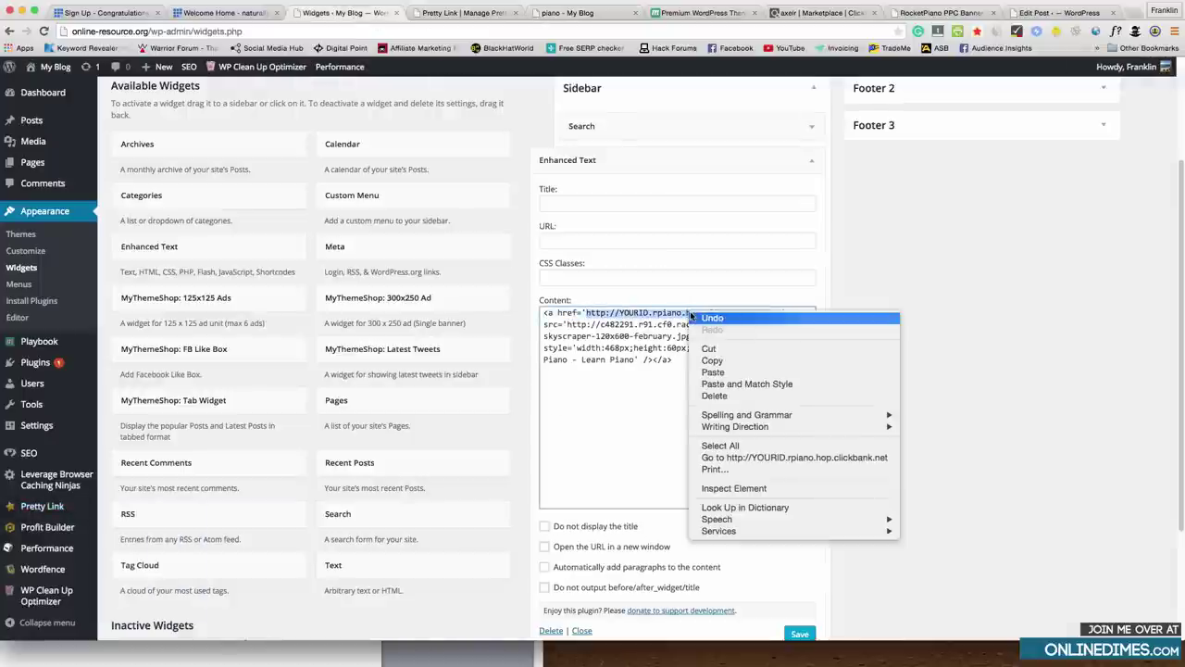
click(712, 370)
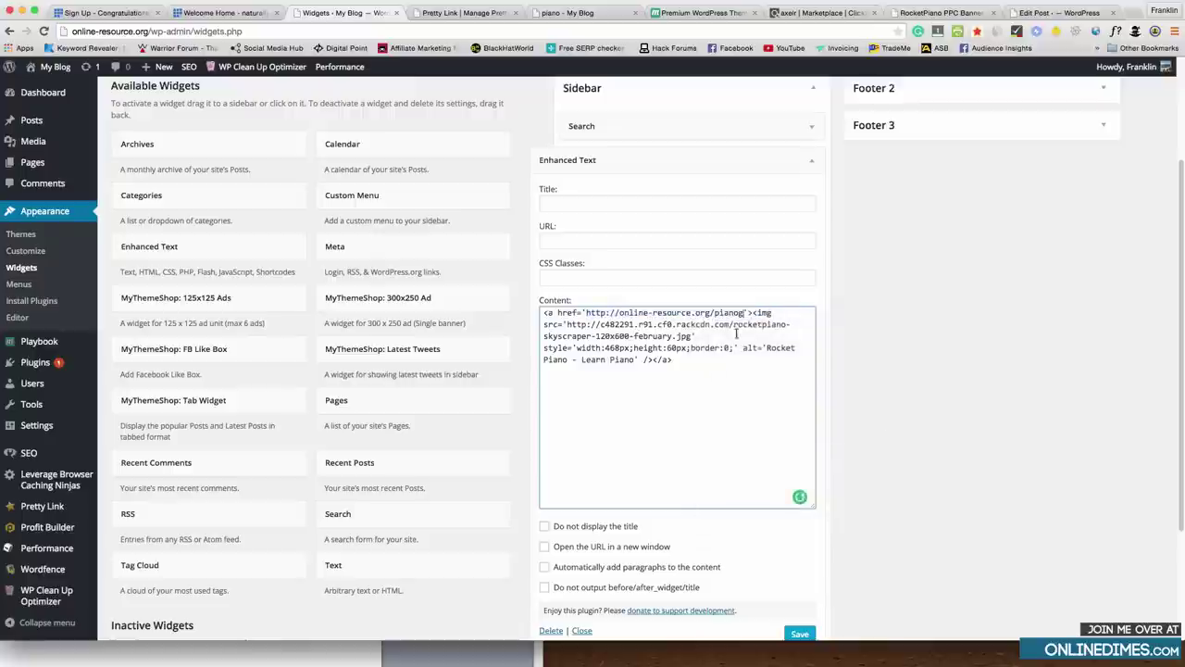
click(800, 634)
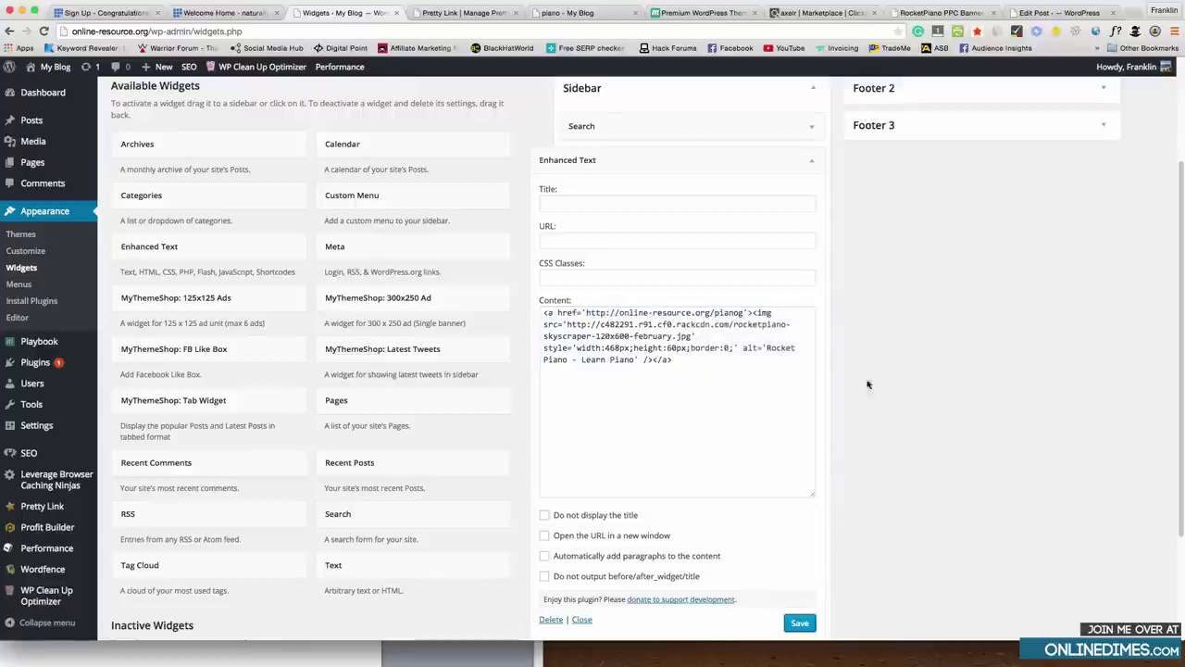
Reload the live blog's home page and examine the size and placement of the RocketPiano banner in the sidebar.
click(566, 13)
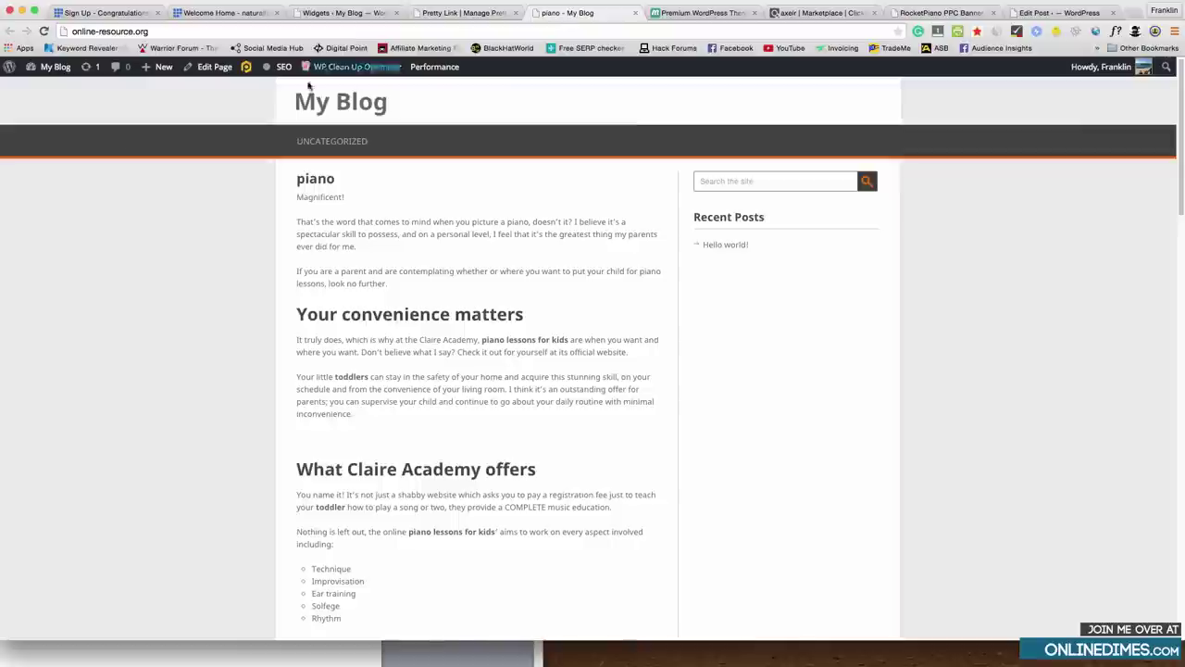
click(43, 30)
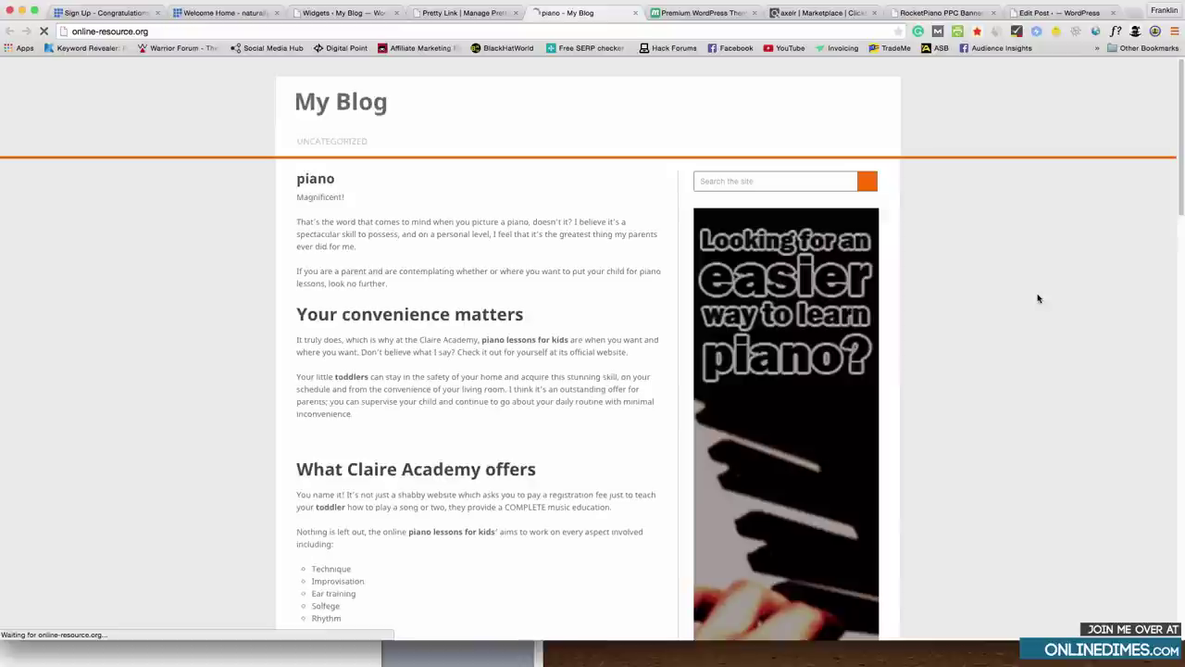
scroll(1000, 295, down, 10)
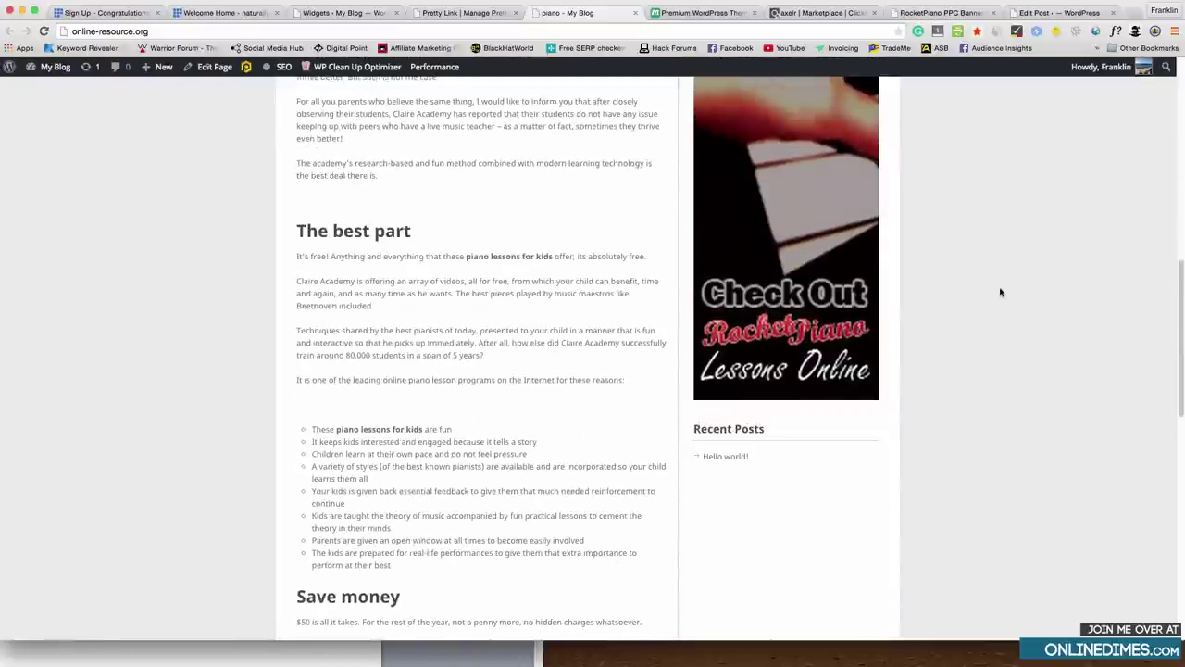
scroll(762, 375, up, 12)
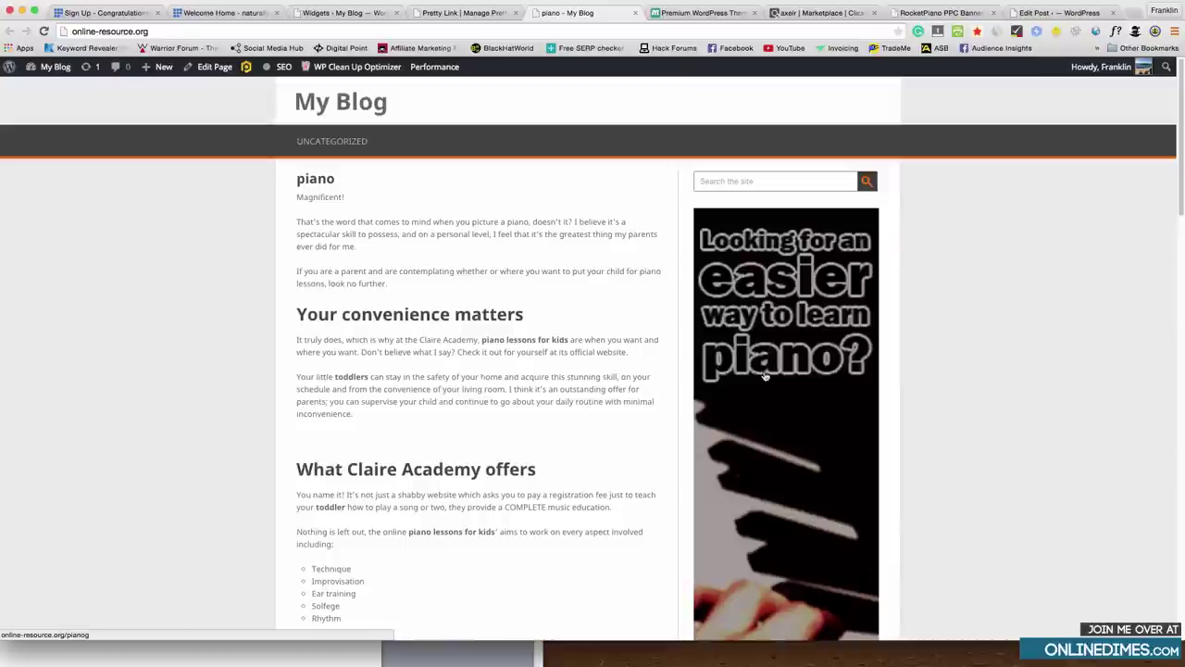
scroll(919, 291, down, 10)
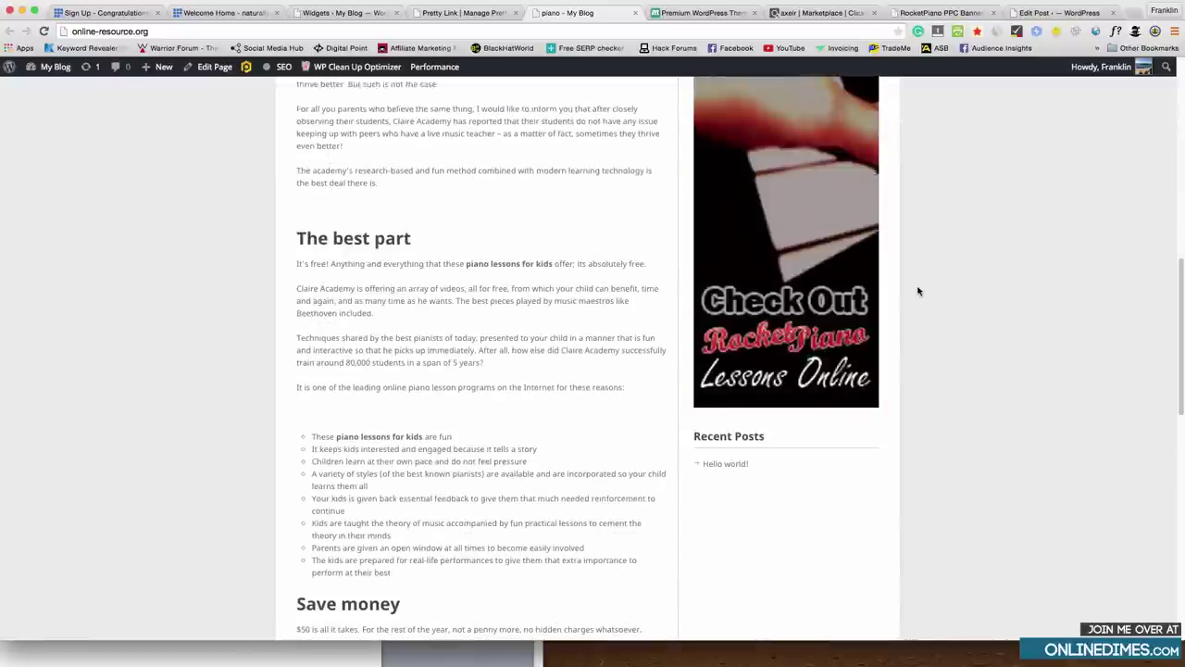
scroll(935, 282, up, 3)
key(super+r)
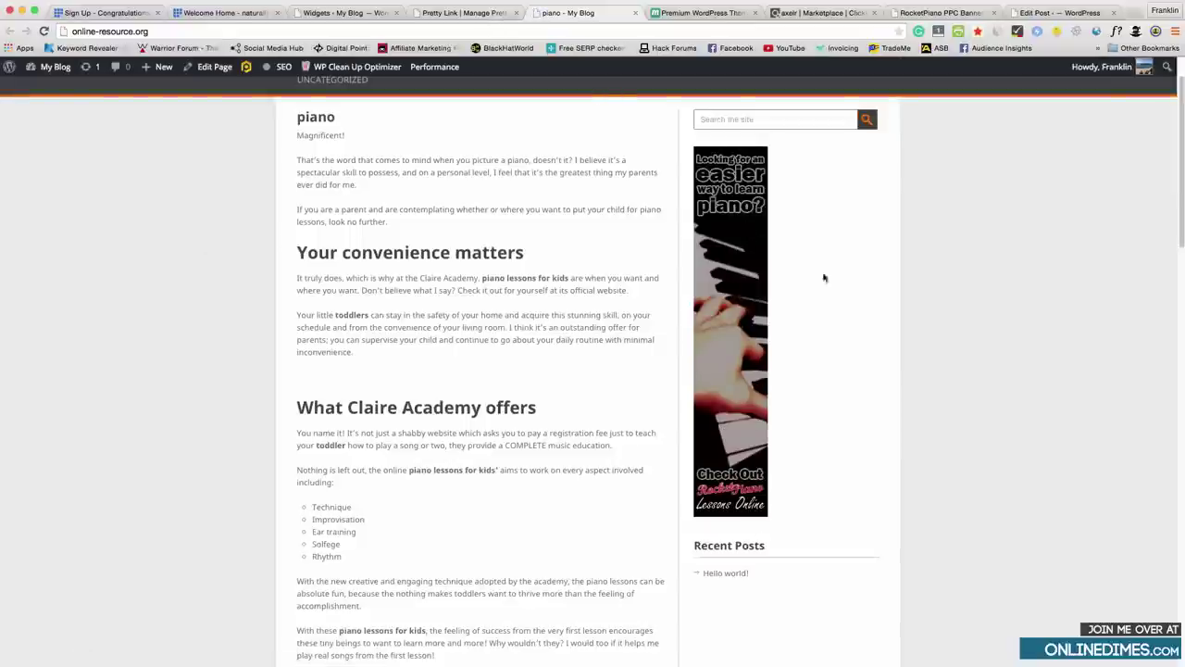
Save the Enhanced Text widget with the banner styled 120px wide and 600px high, and collapse the widget.
click(474, 13)
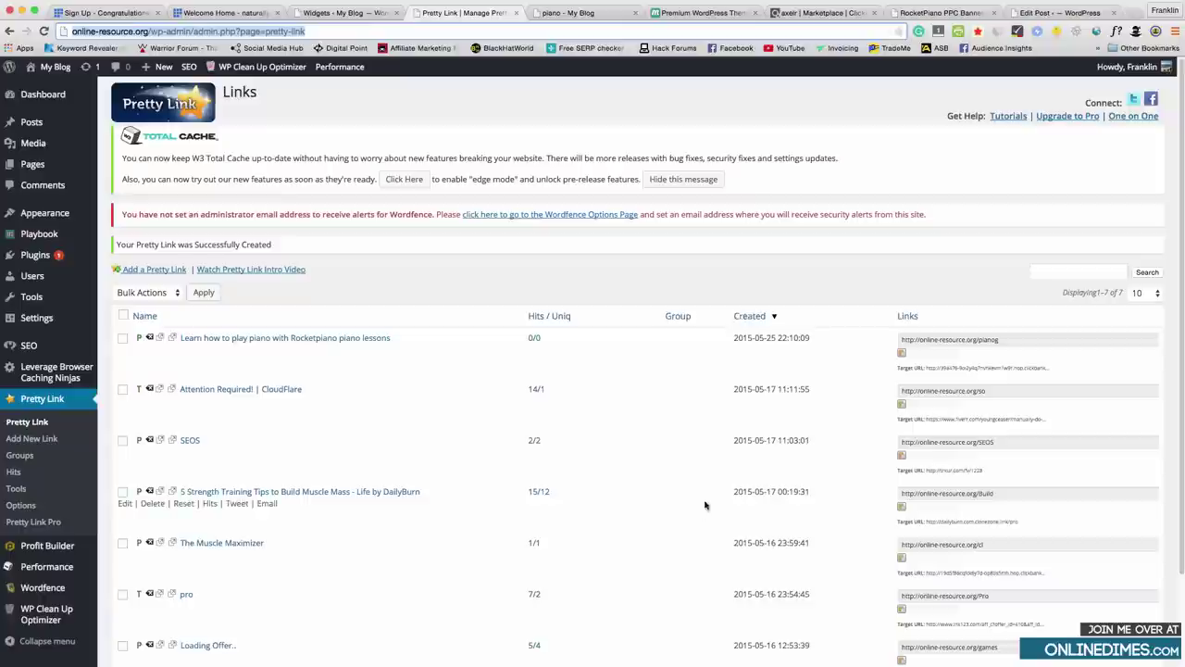
click(325, 13)
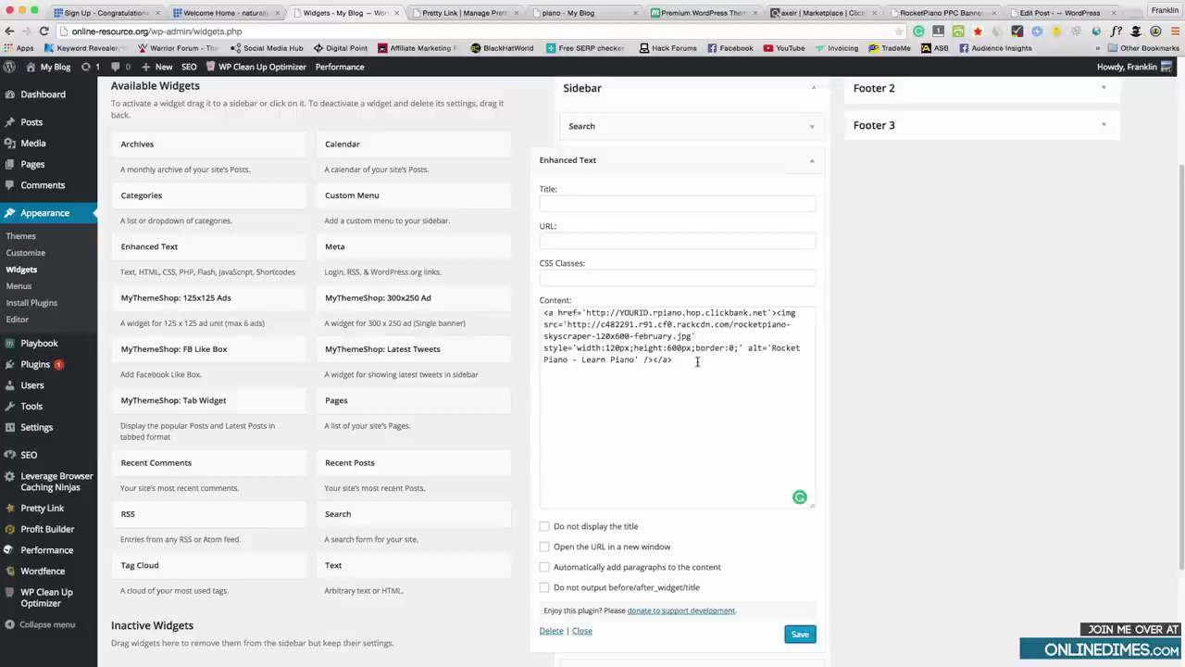
click(801, 633)
click(802, 170)
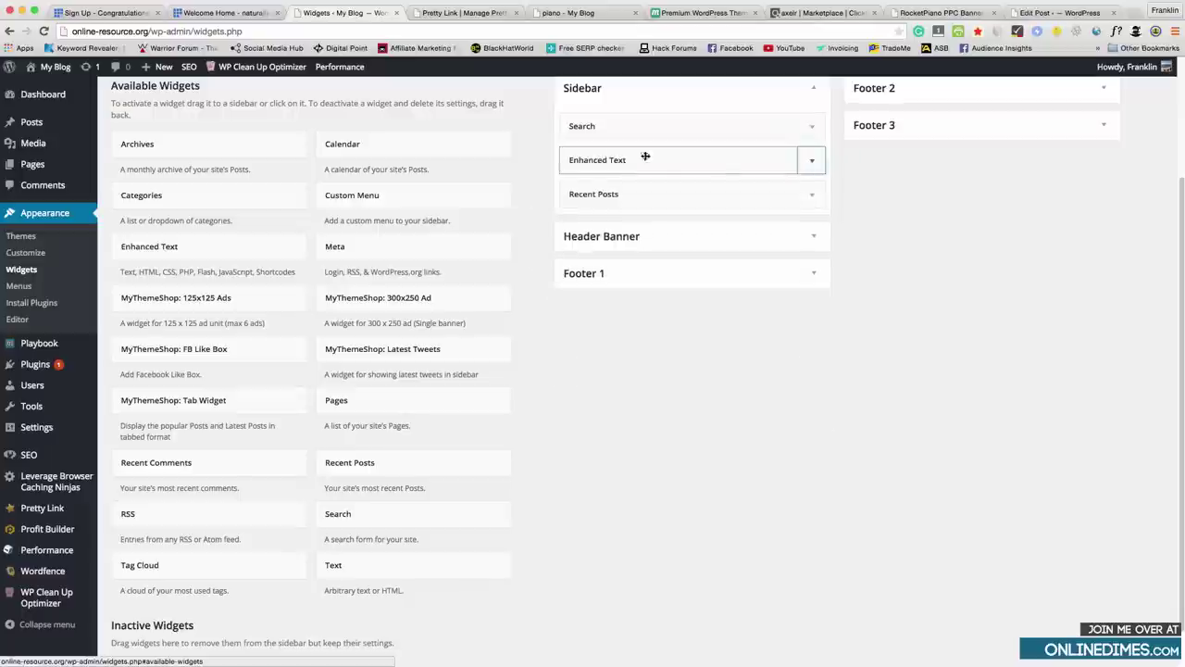
Check how the resized RocketPiano banner looks in the live blog's sidebar, and return to the WordPress admin.
click(456, 15)
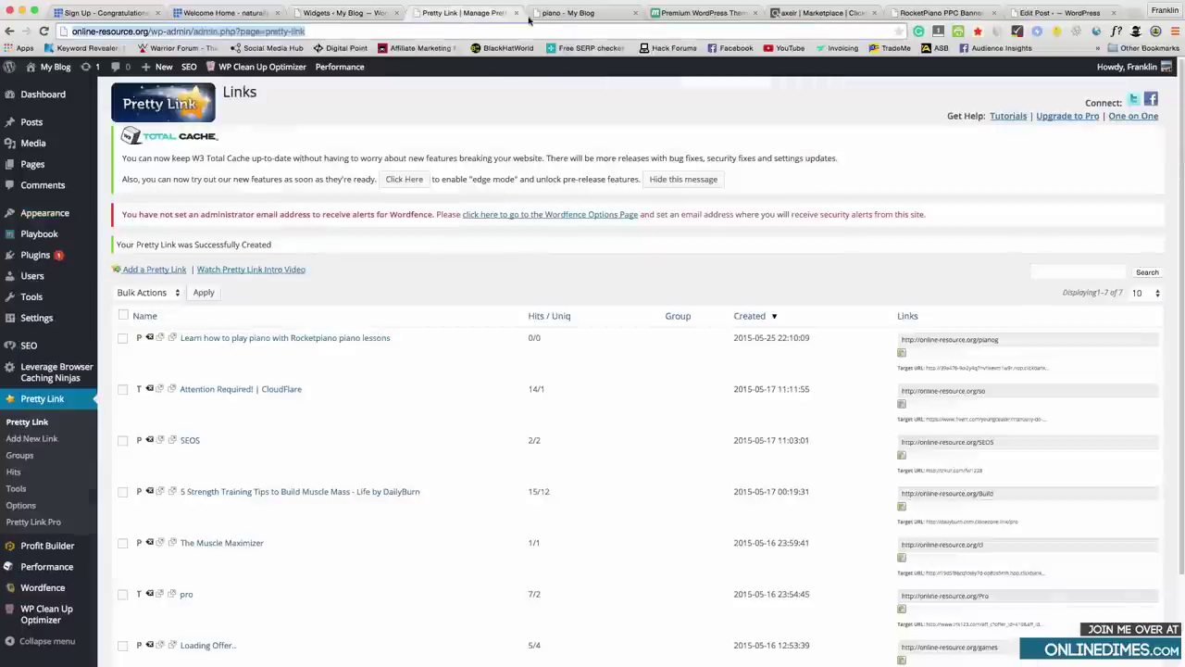
click(561, 17)
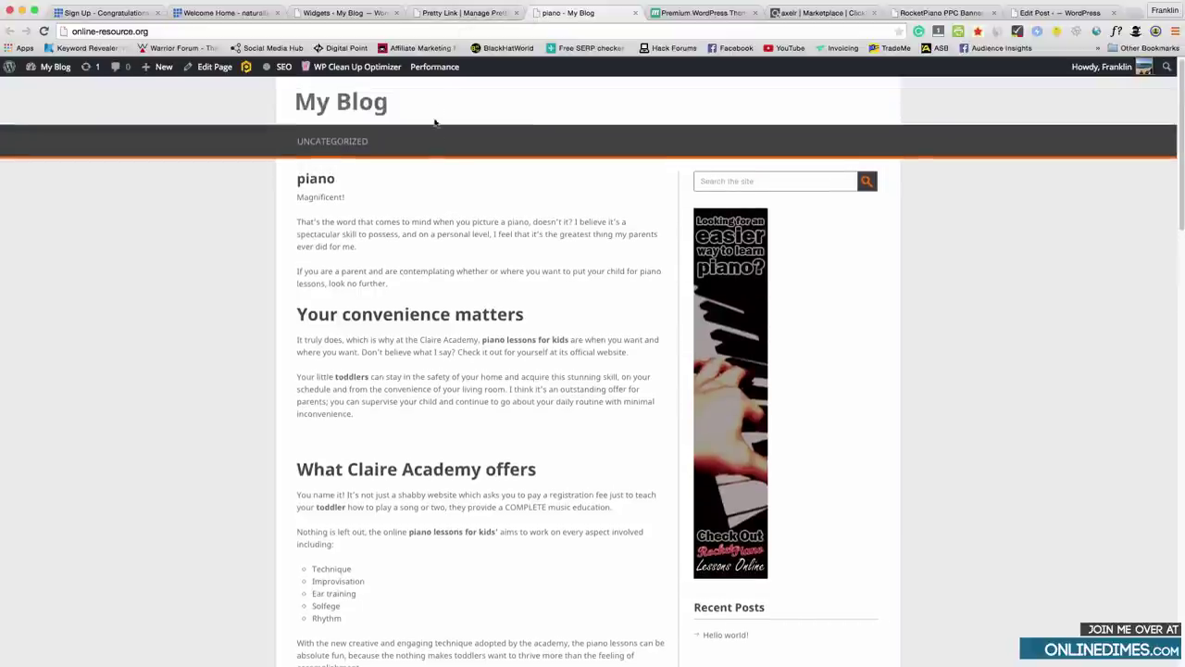
click(327, 17)
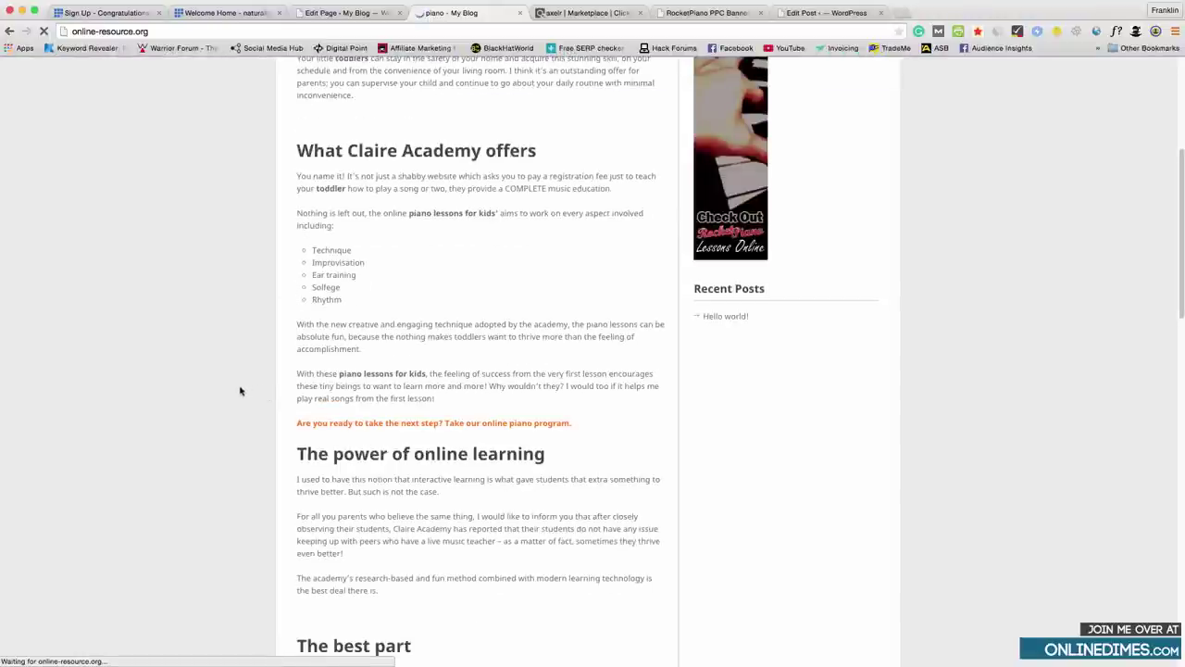
Test the article's "Are you ready to take the next step? Take our online piano program." link and close the page it opens.
click(455, 423)
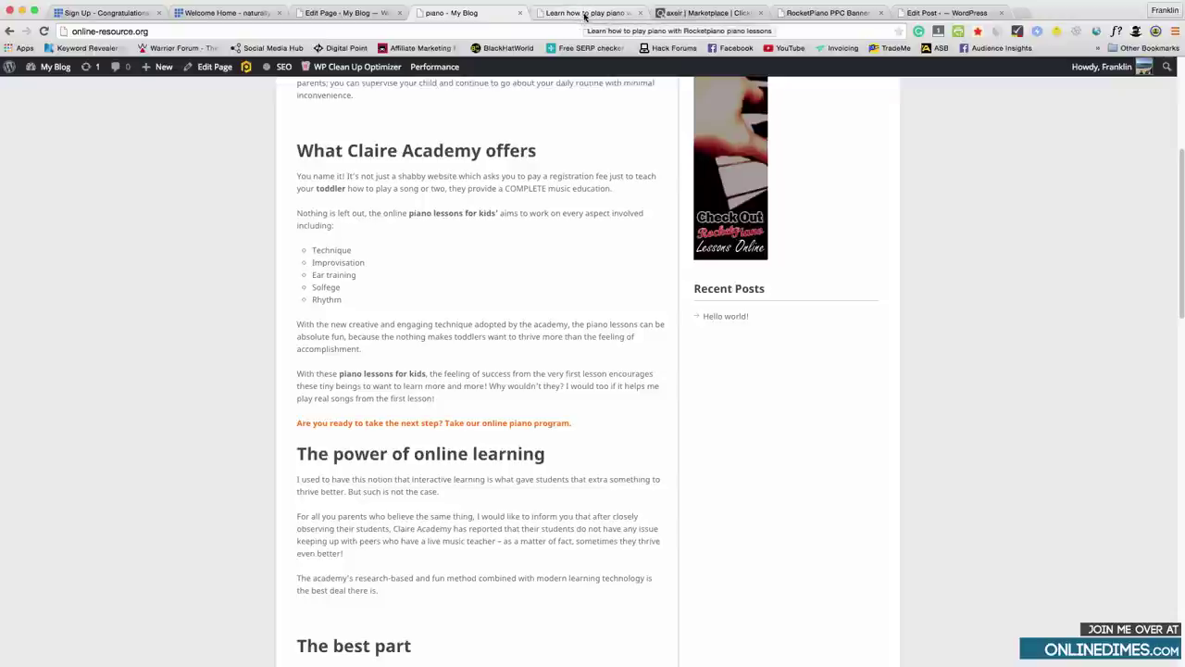
click(587, 12)
click(640, 12)
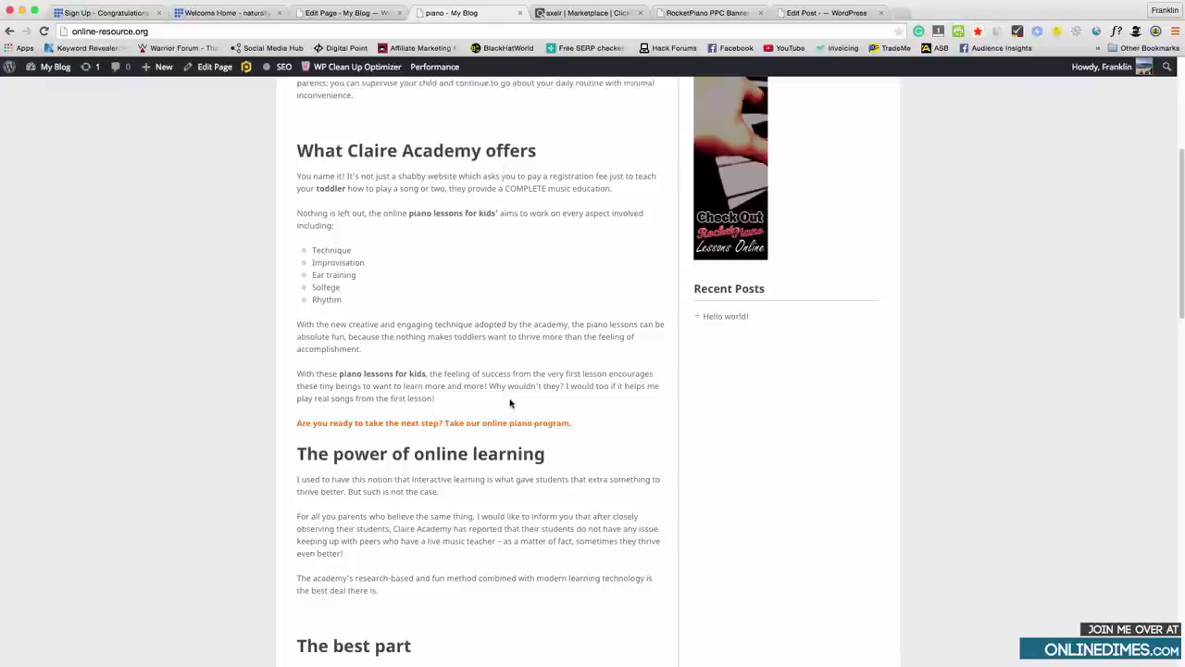
Look over the rest of the live piano article, including the "It's time to turn the kid into pro piano players!" link.
scroll(513, 379, down, 3)
scroll(453, 360, down, 2)
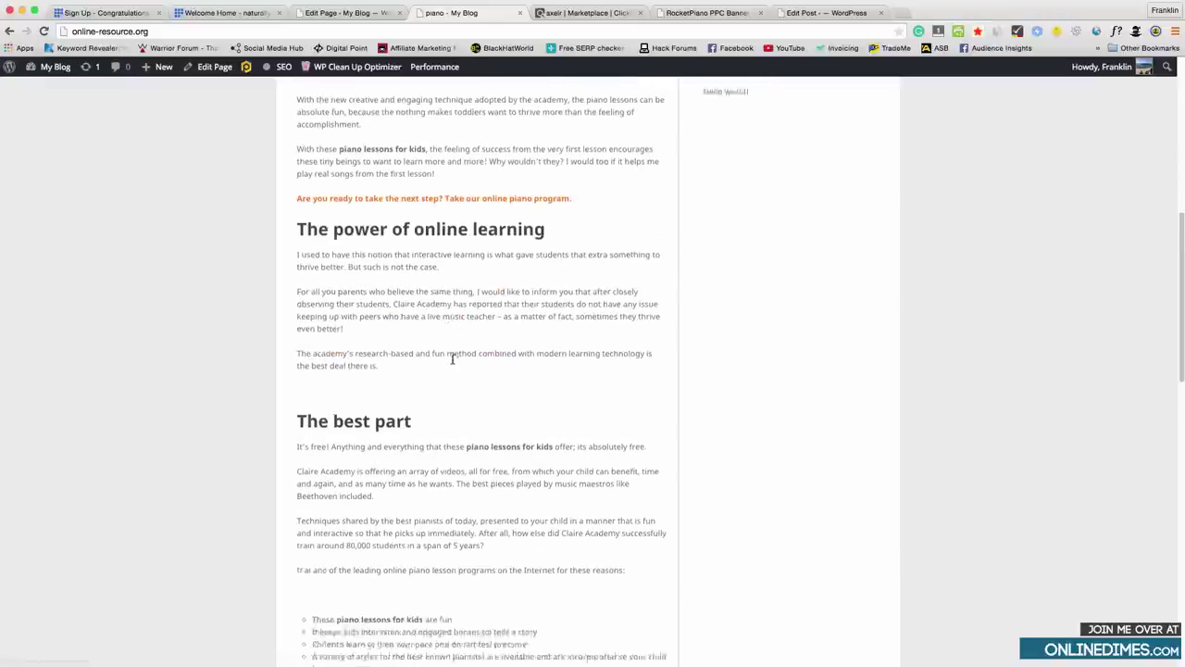
scroll(453, 360, down, 15)
scroll(382, 203, up, 4)
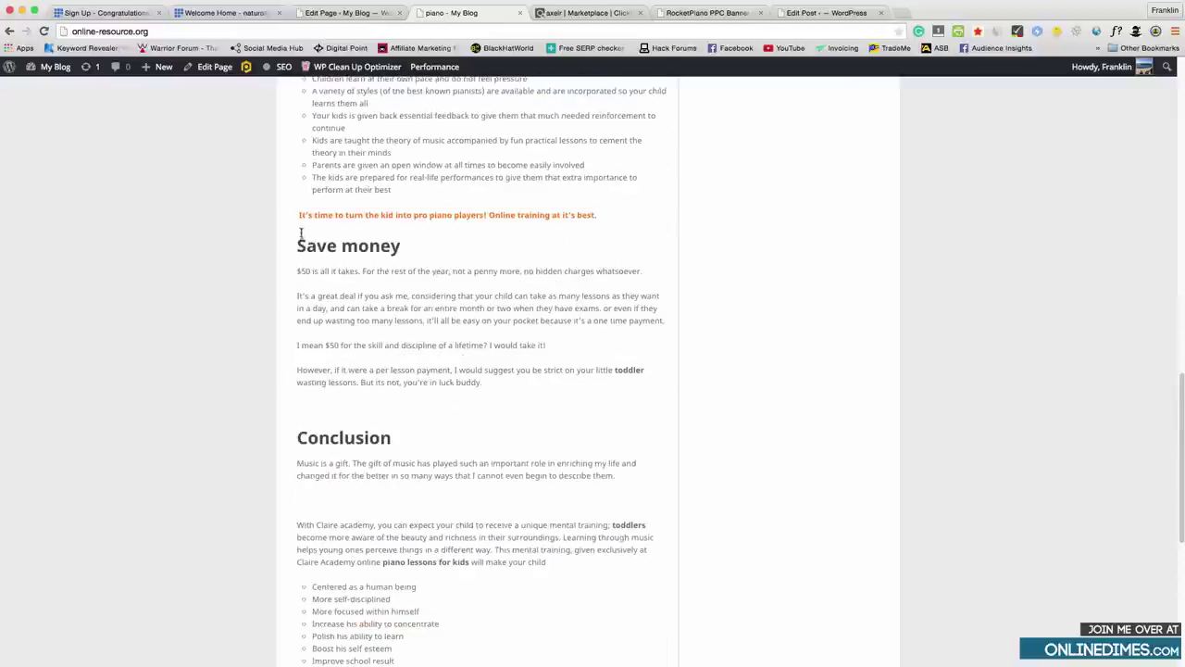
scroll(532, 334, up, 2)
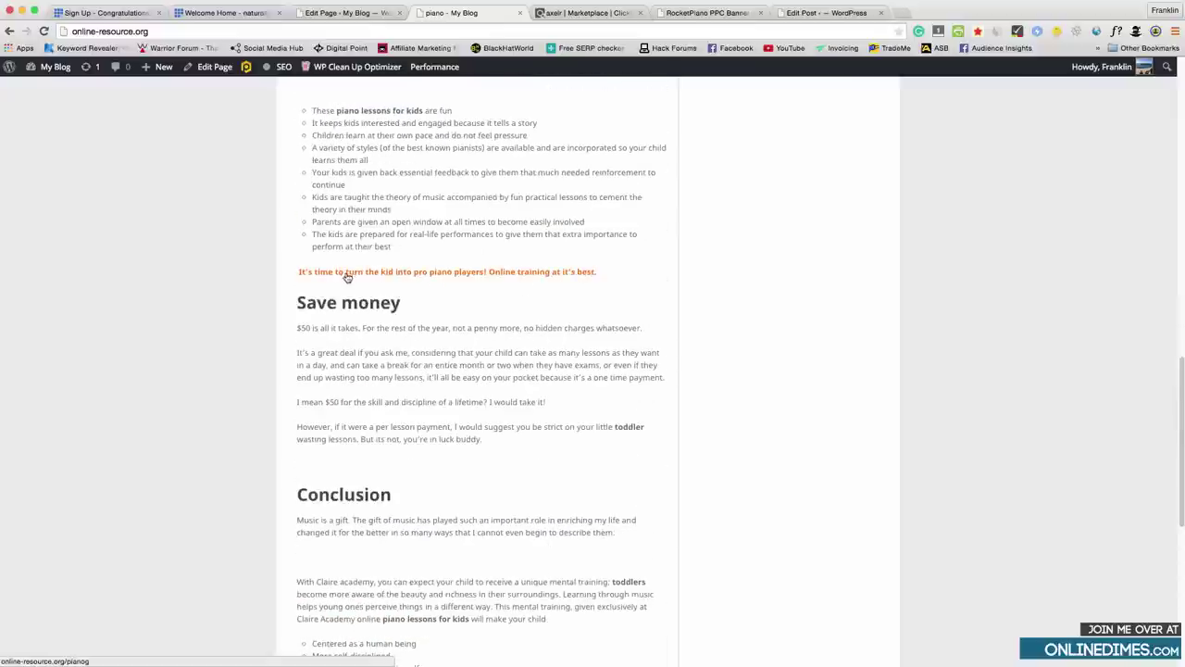
scroll(434, 310, up, 6)
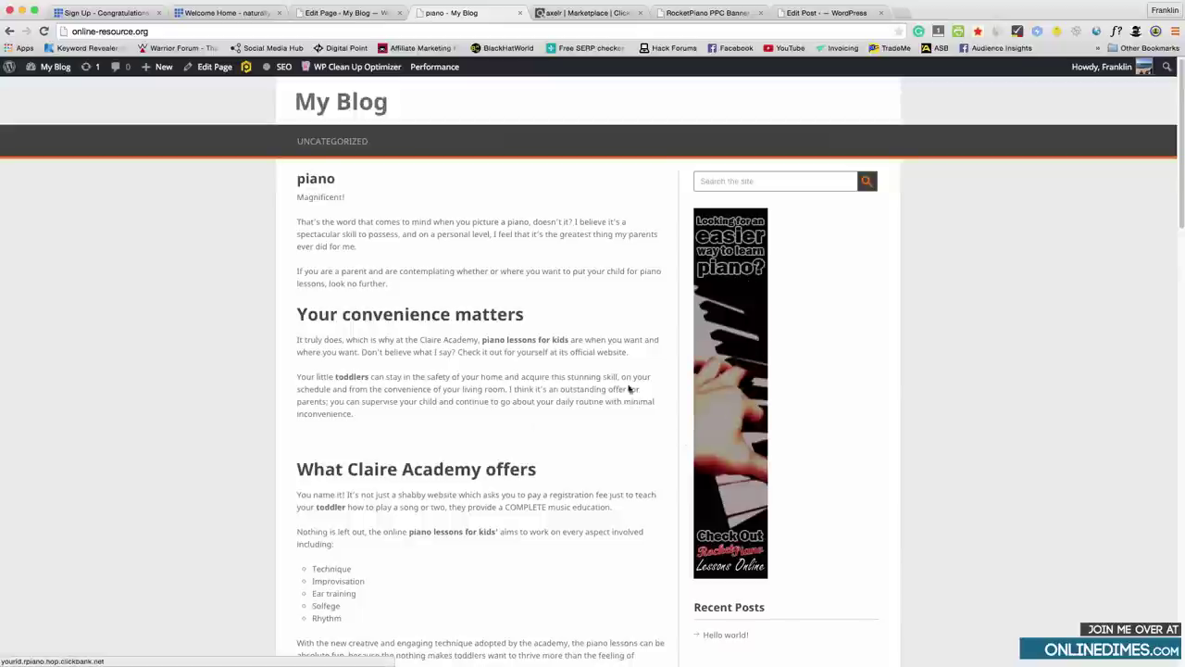
Read through the live piano article from its opening to the Conclusion, checking its sections and how it ends.
scroll(520, 426, down, 4)
scroll(500, 371, up, 2)
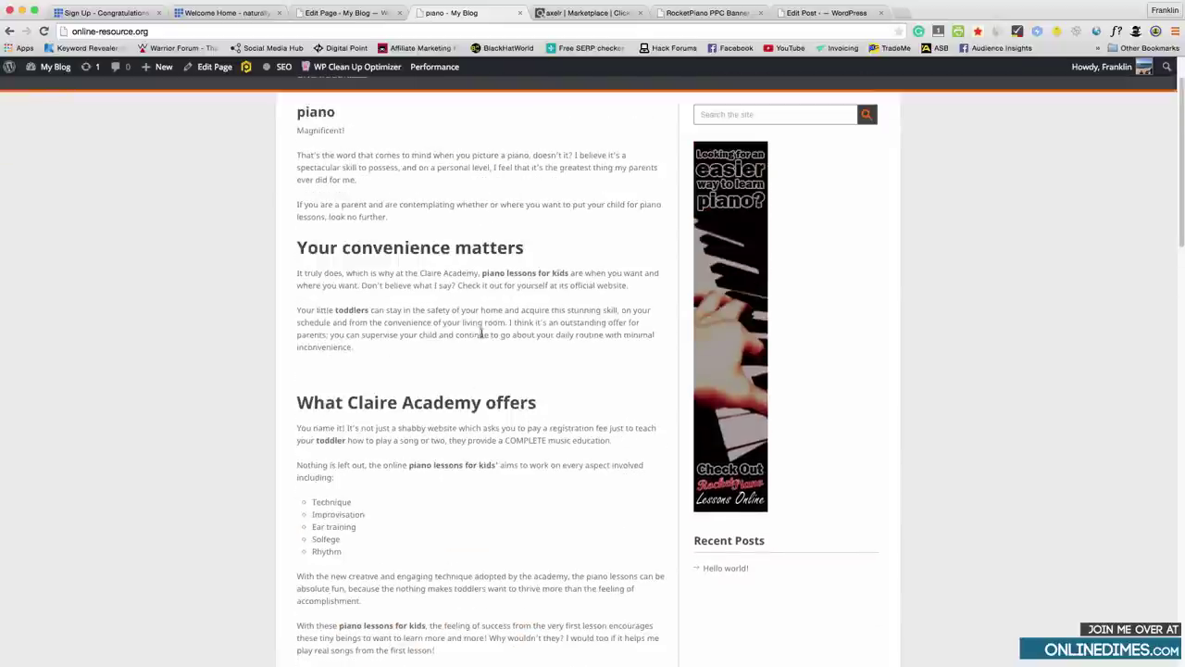
scroll(453, 435, down, 8)
scroll(497, 430, down, 15)
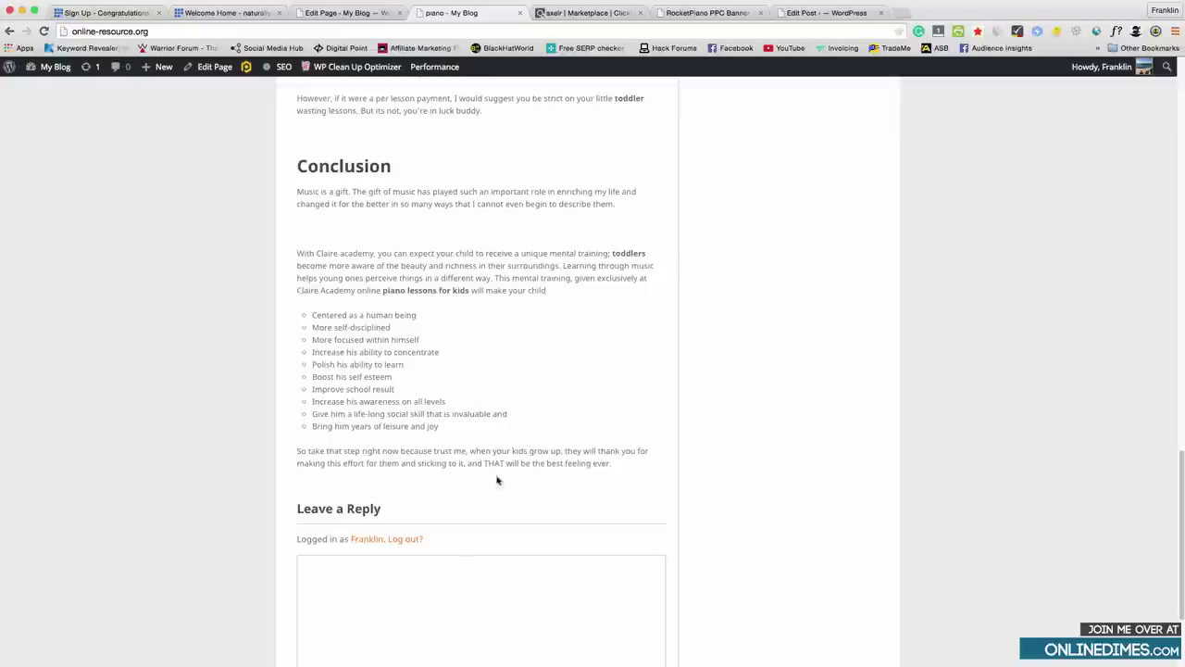
scroll(513, 499, up, 20)
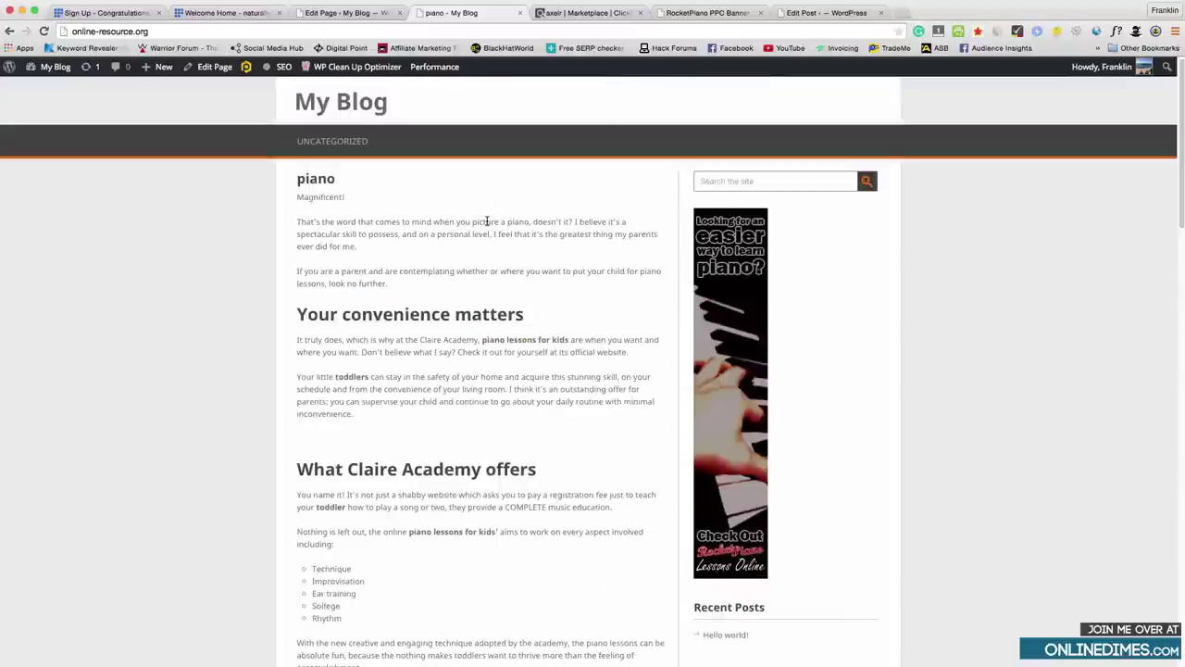
scroll(505, 351, down, 2)
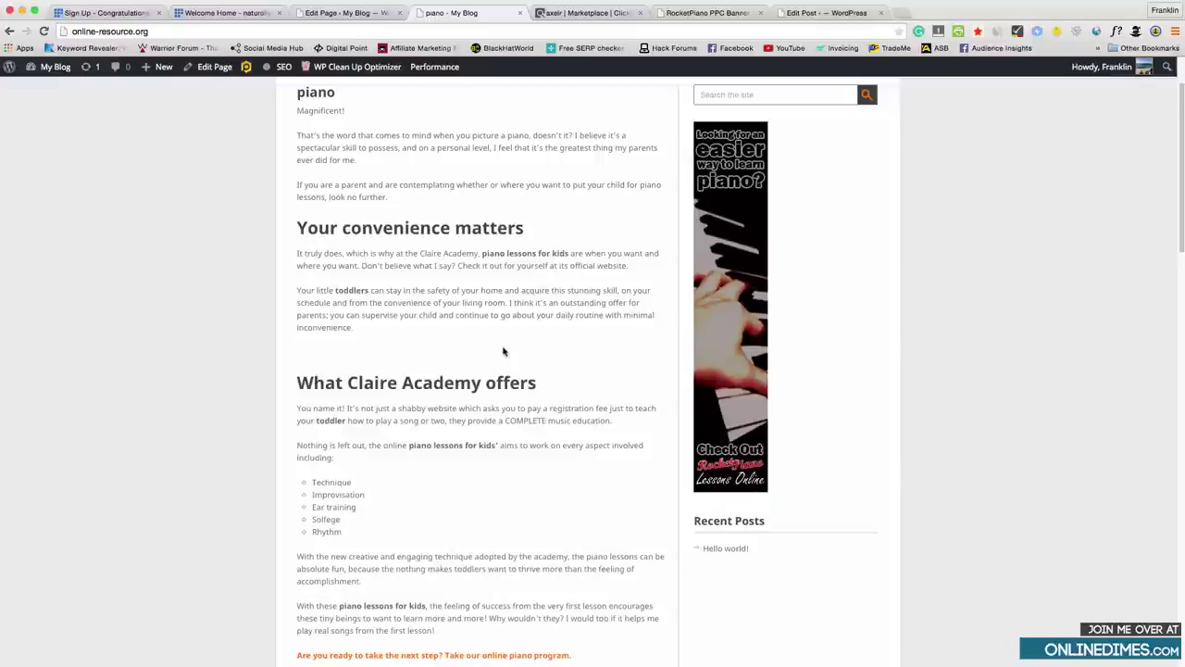
scroll(502, 340, down, 2)
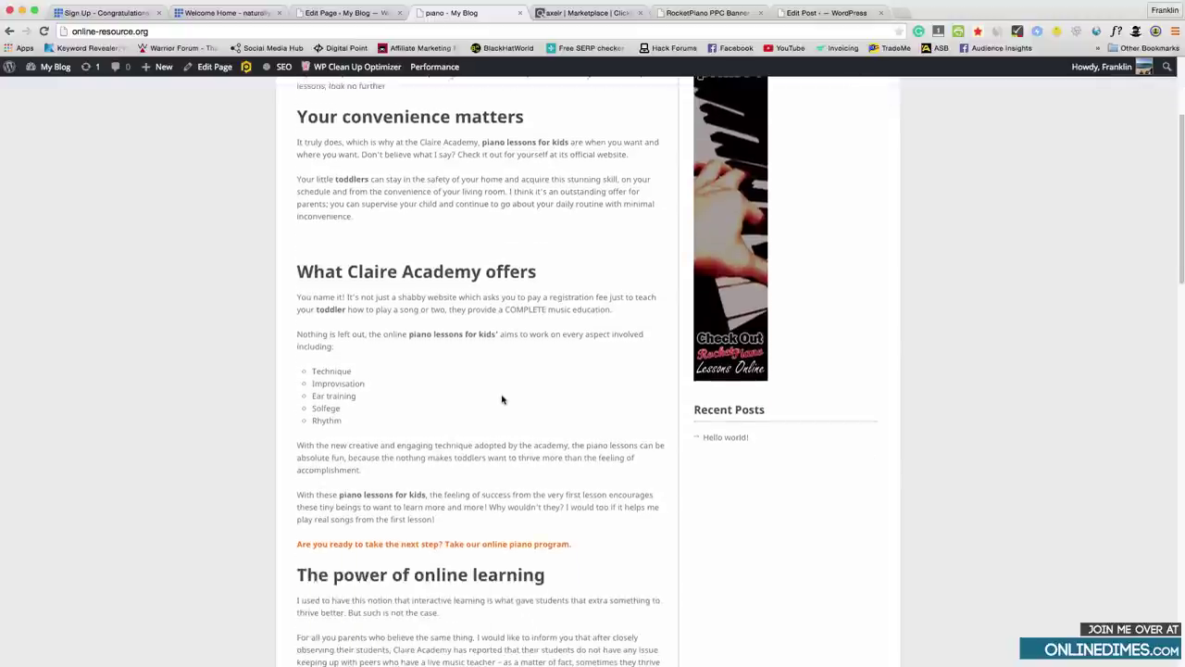
scroll(485, 463, down, 8)
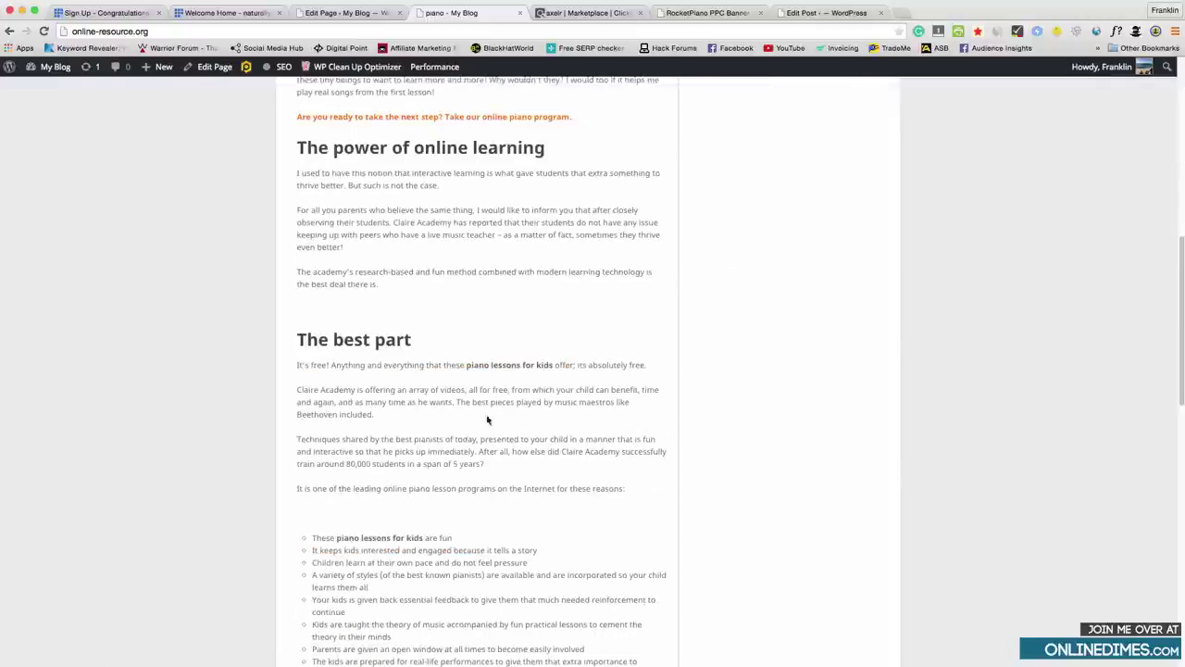
scroll(461, 439, down, 4)
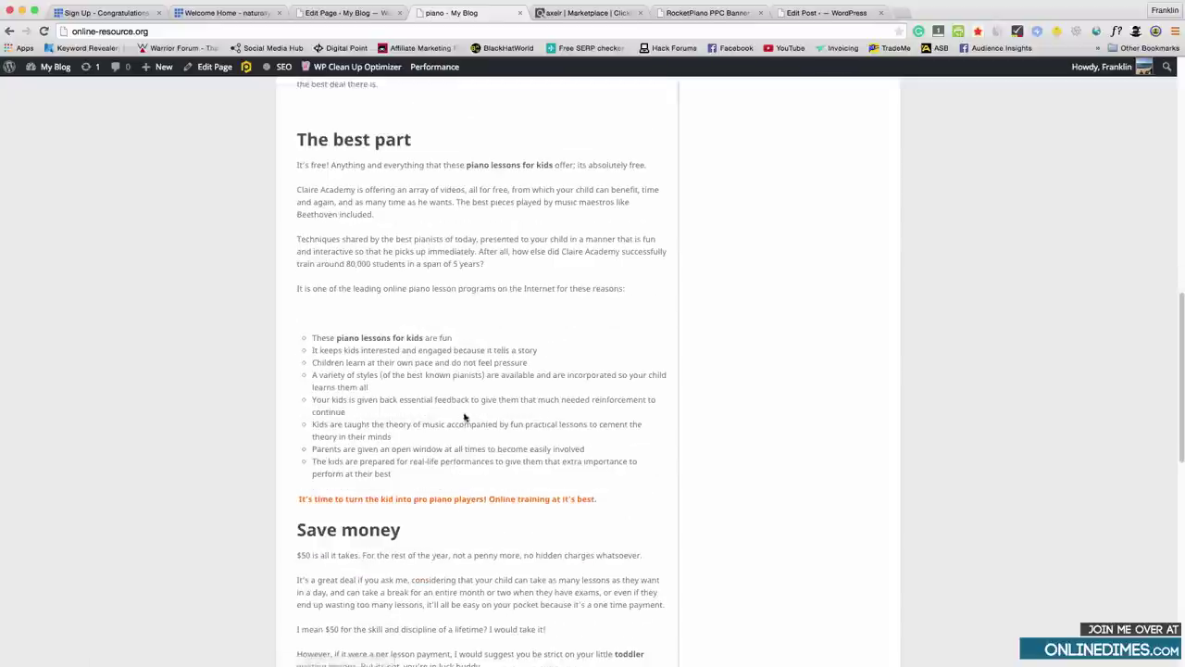
scroll(477, 436, down, 8)
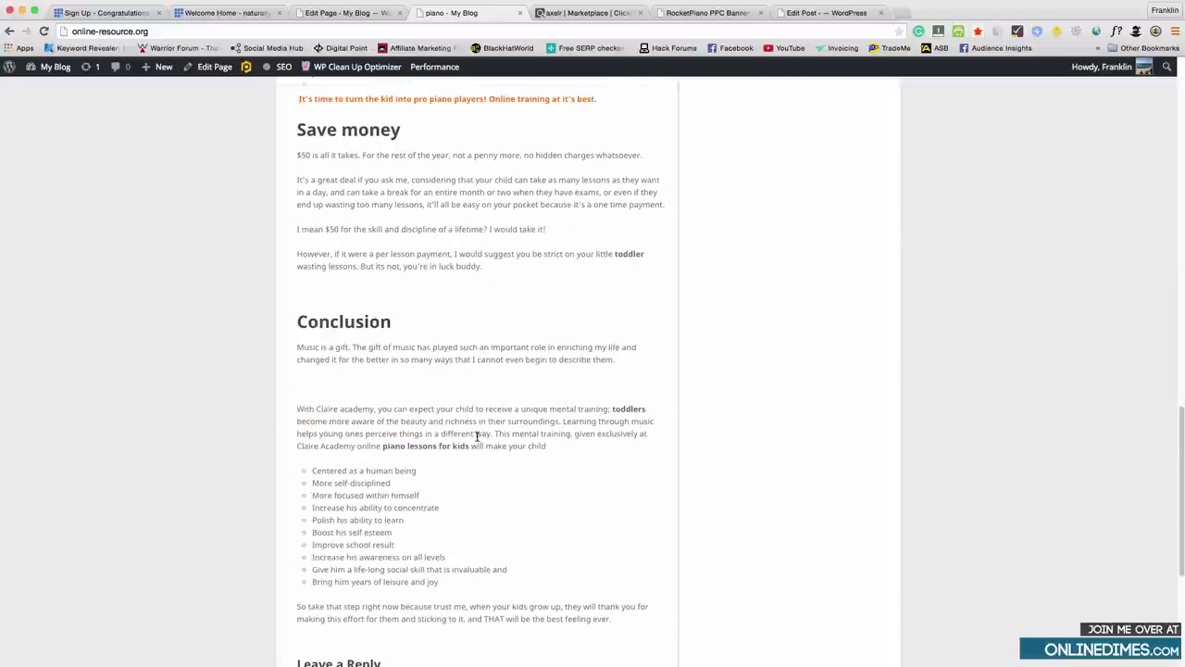
scroll(478, 437, down, 2)
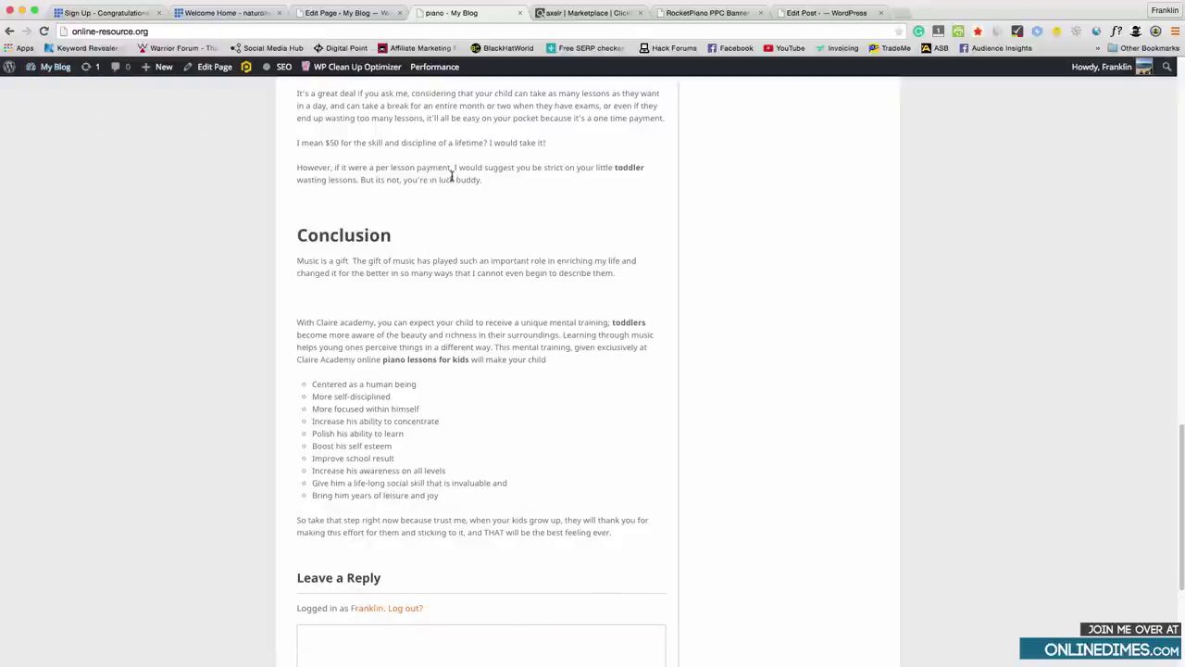
Upload the product image rp_physical_std.jpg to the site's Media Library.
mouse_move(51, 68)
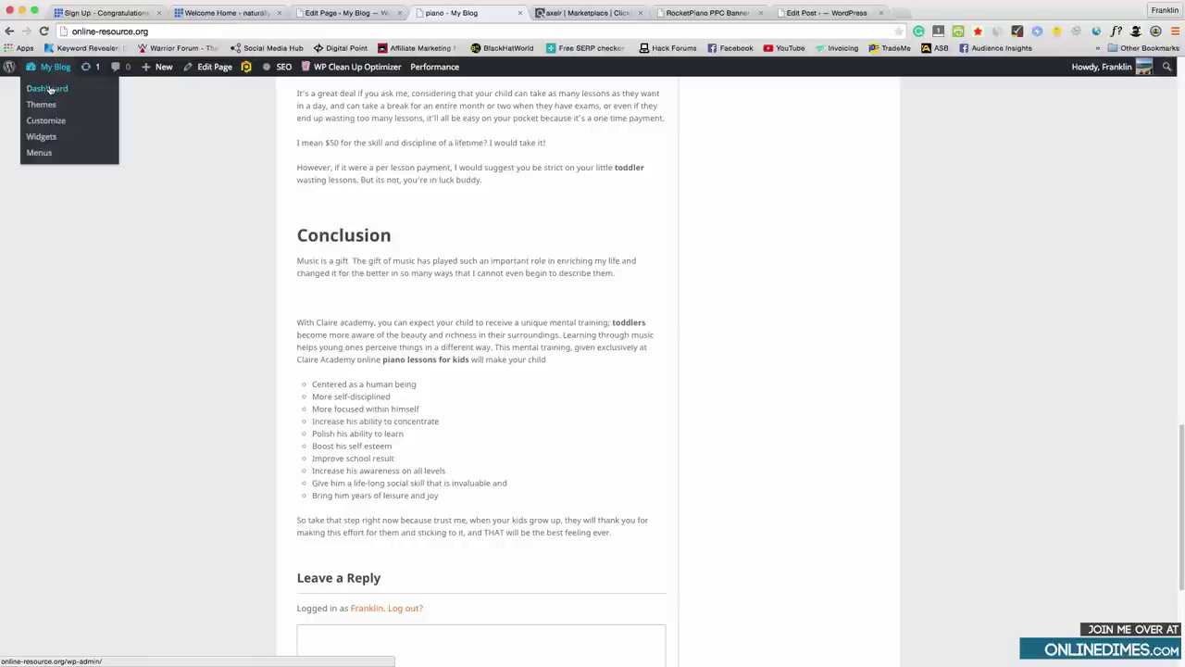
click(47, 89)
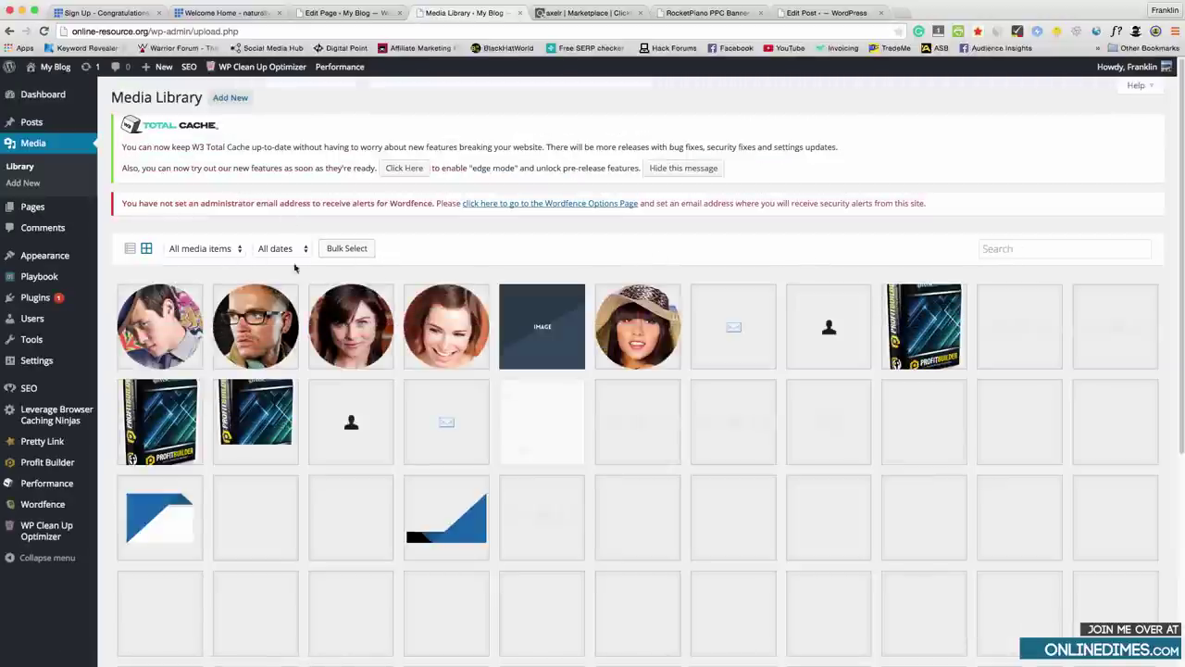
click(235, 98)
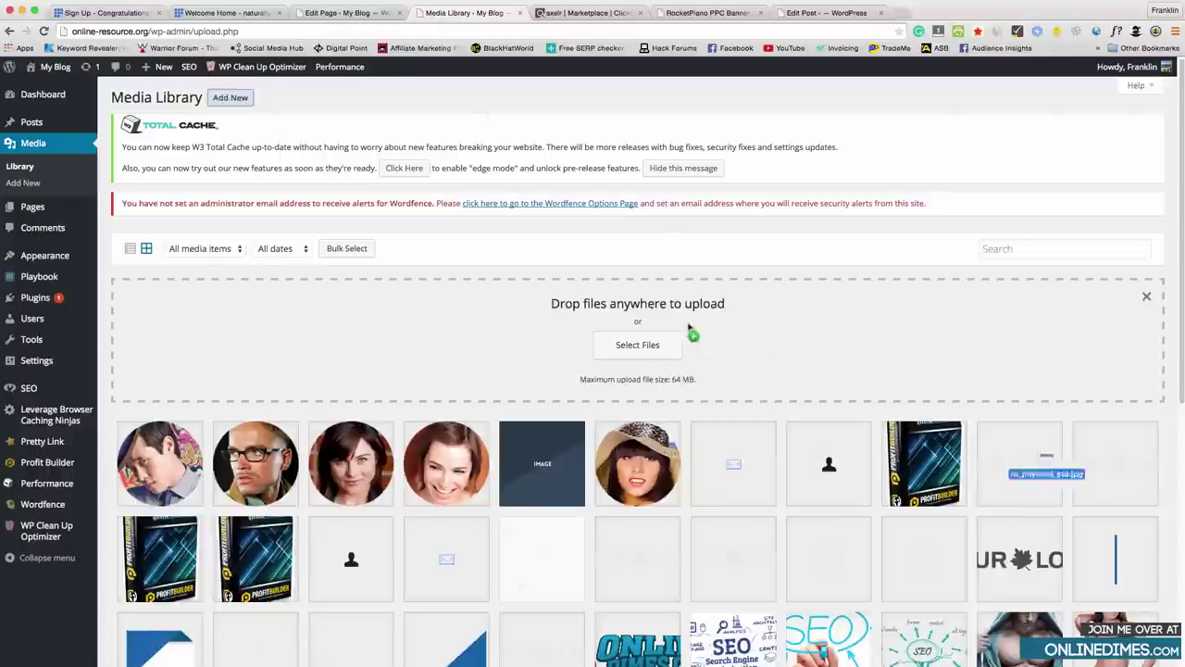
drag(693, 331, 640, 323)
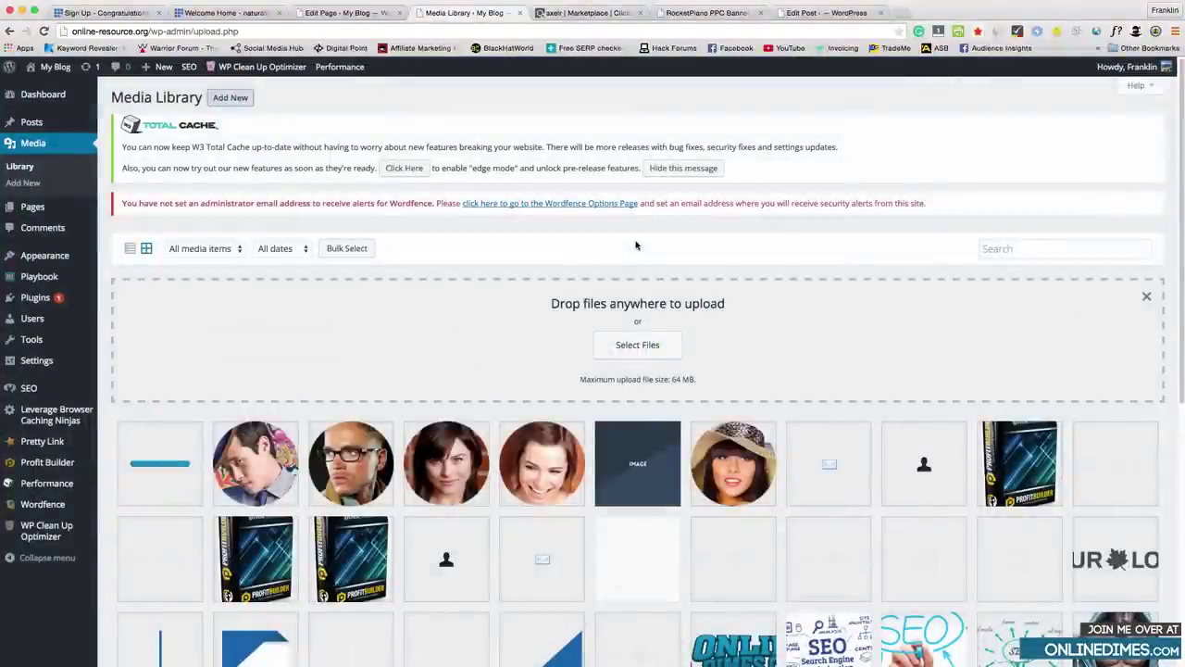
click(619, 348)
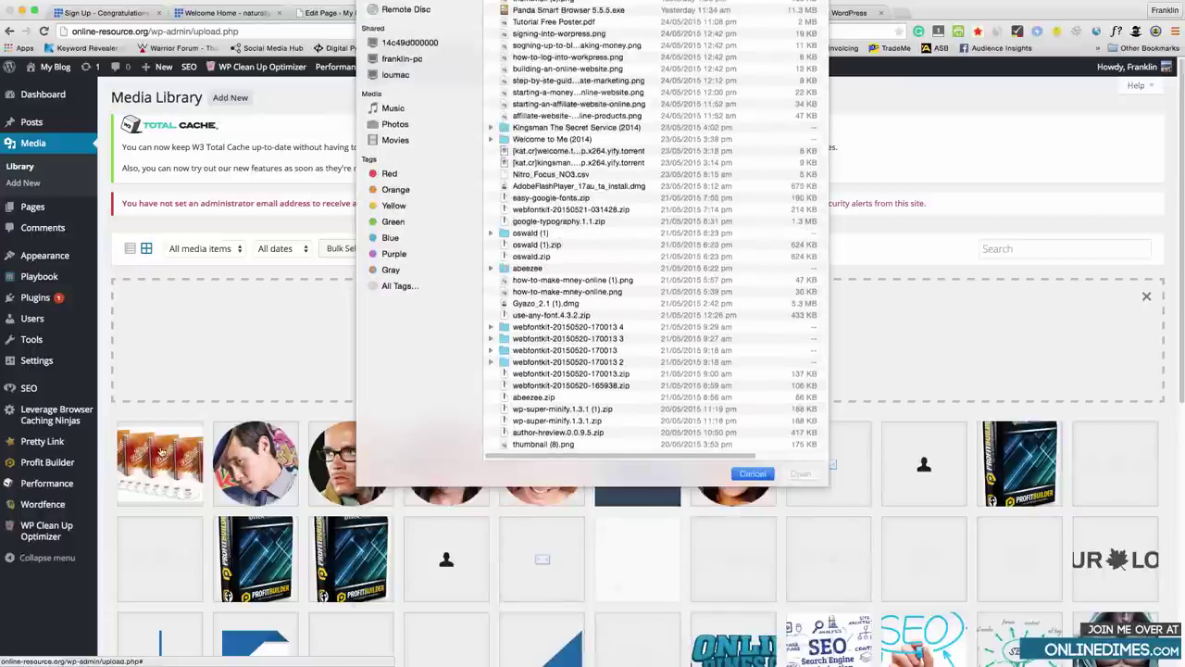
key(Escape)
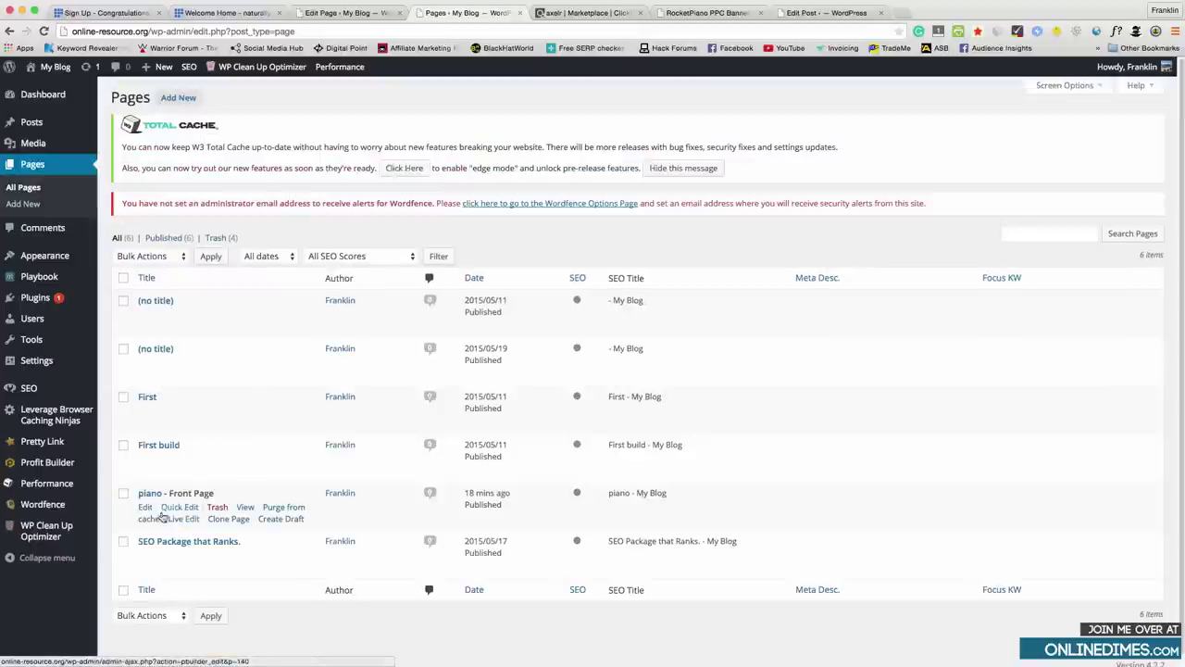
Open the piano front page for editing and add blank lines after the article's final paragraph.
click(145, 506)
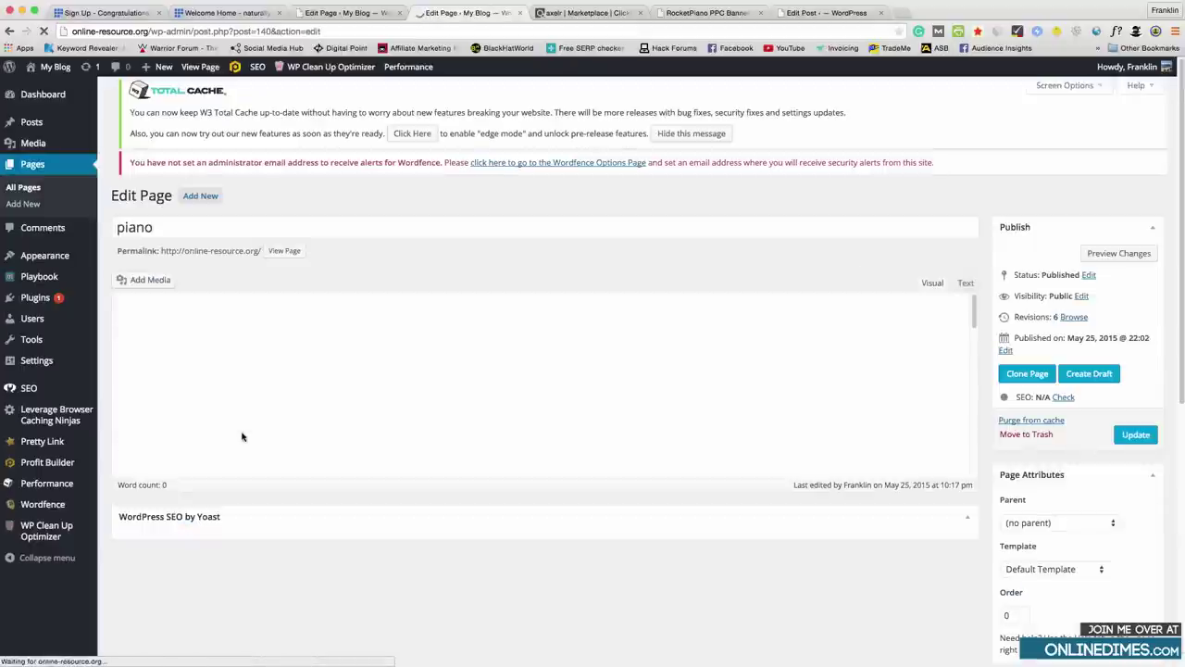
scroll(782, 404, down, 4)
scroll(782, 404, down, 10)
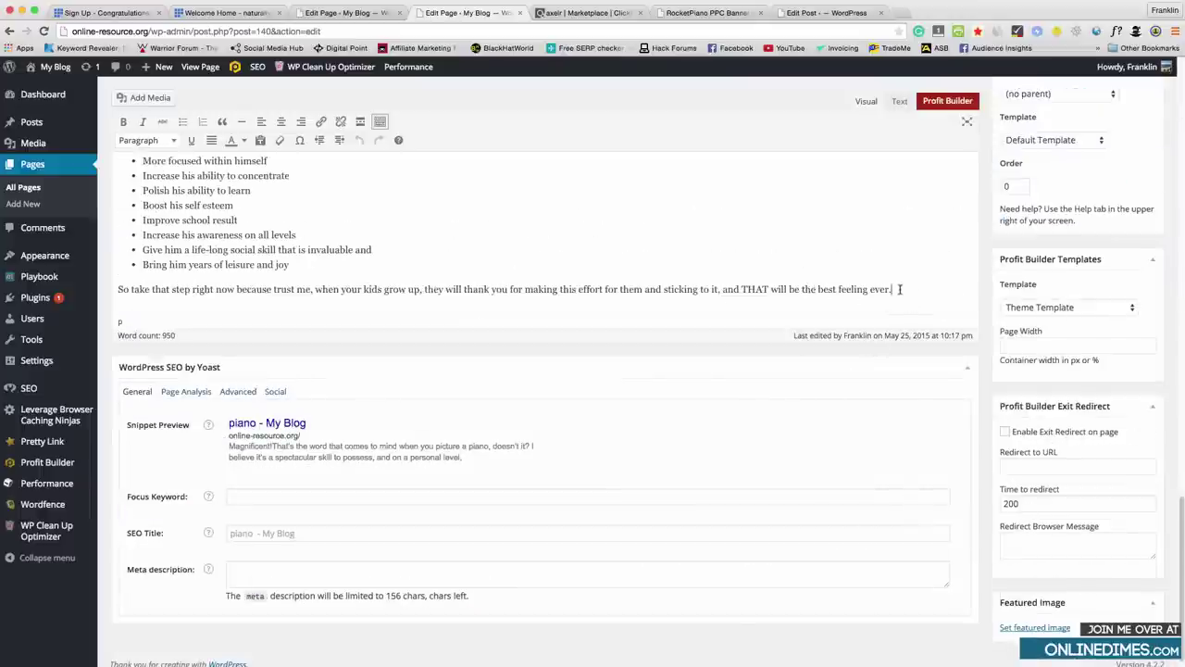
key(Return)
key(Return)
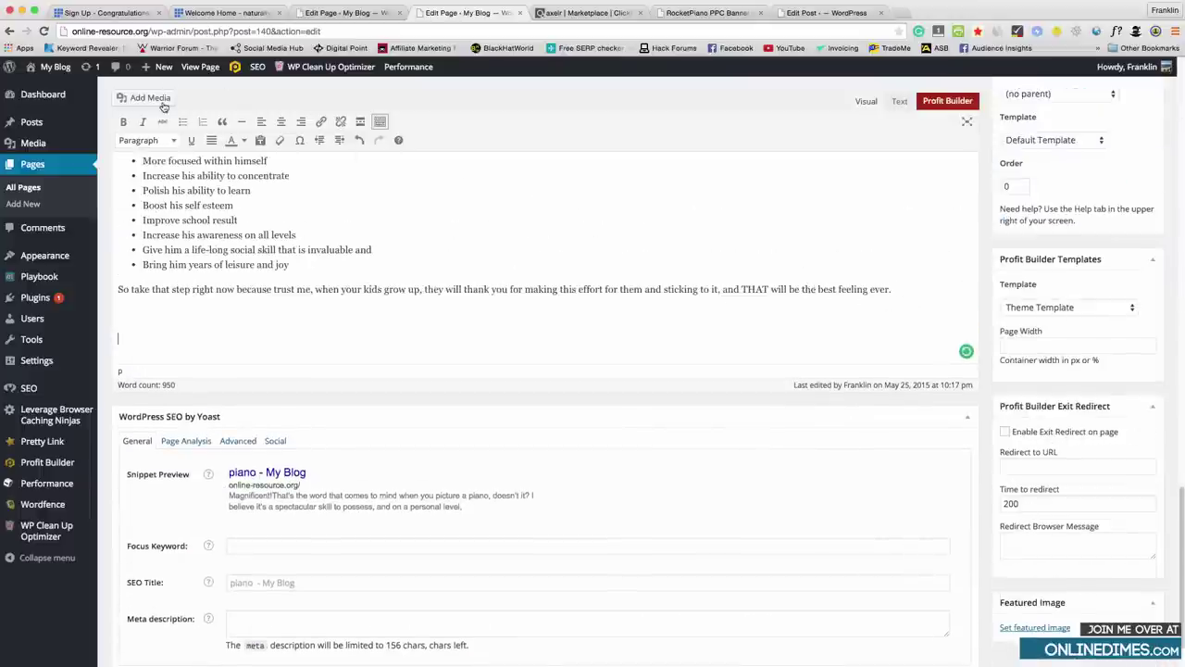
Insert the rp_physical_std image at the end of the article at Medium size (300 × 121), without a link.
click(163, 105)
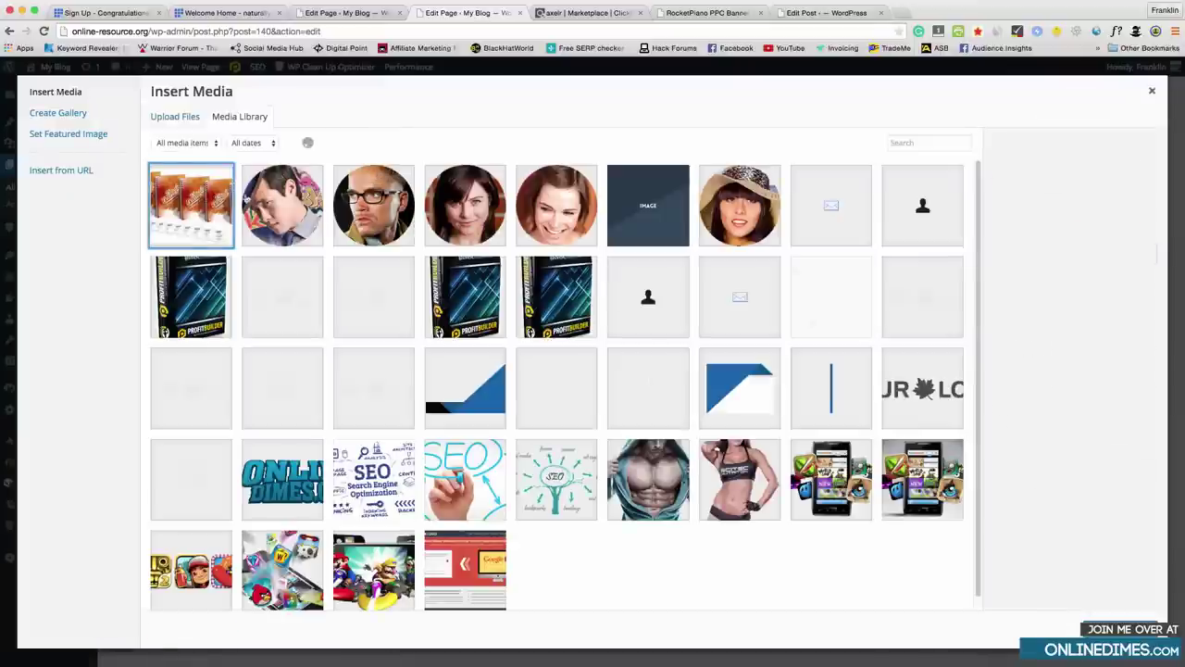
click(191, 206)
click(1090, 451)
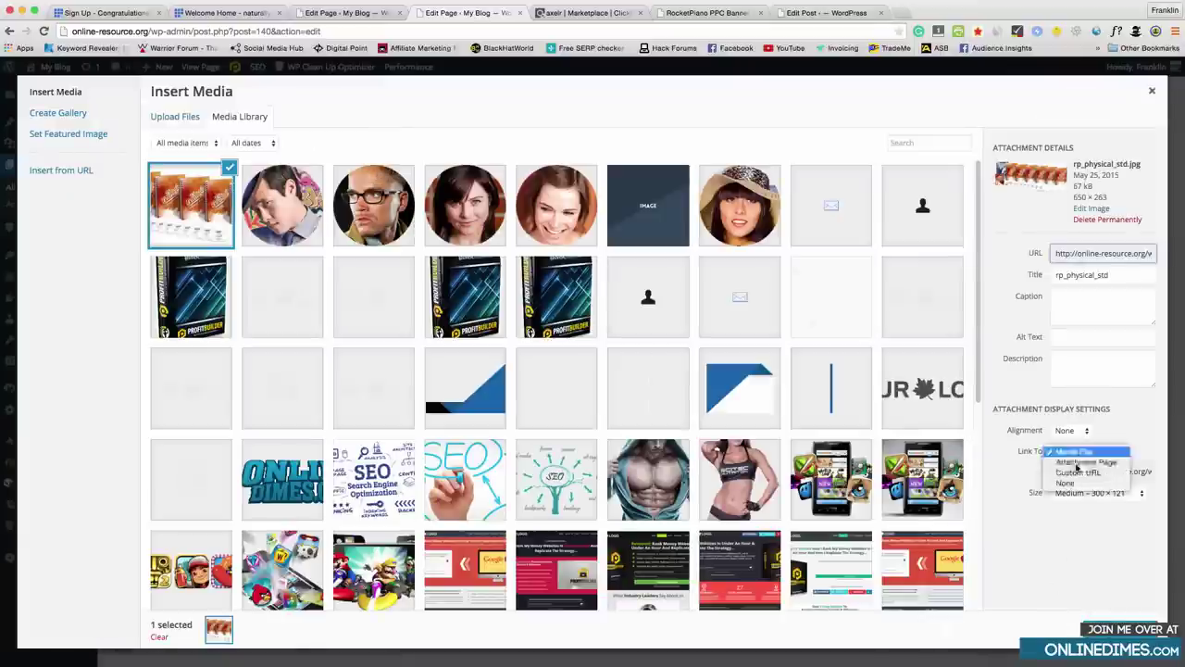
click(1074, 484)
click(1111, 630)
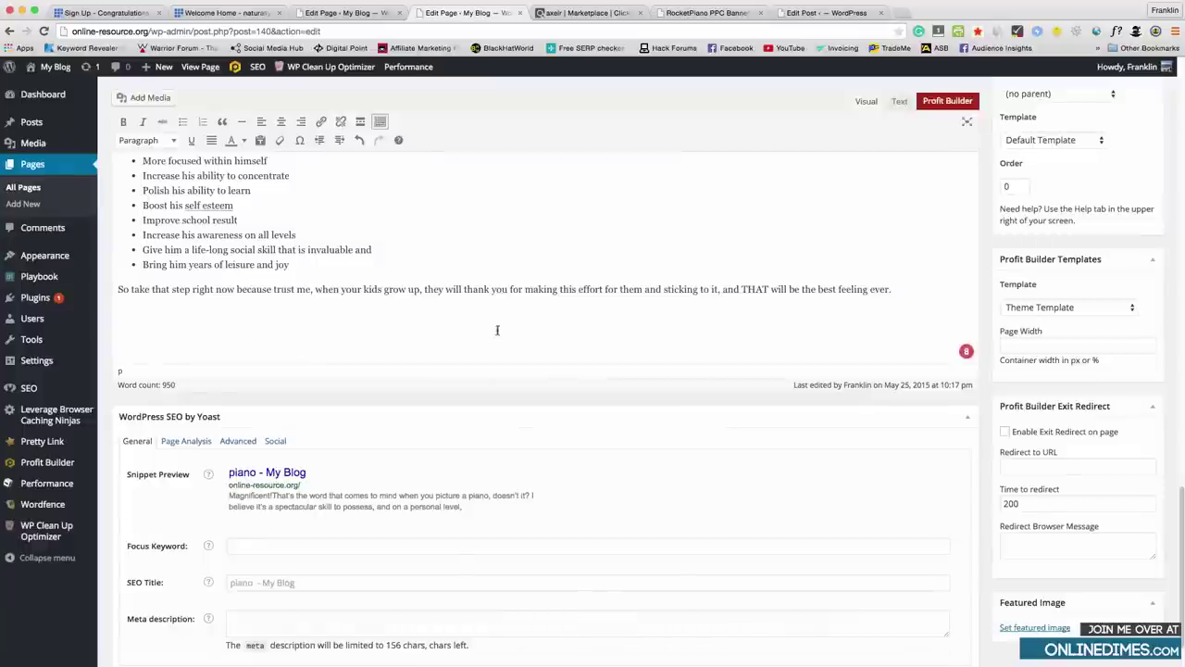
Centre the product image below the article's final paragraph.
click(285, 365)
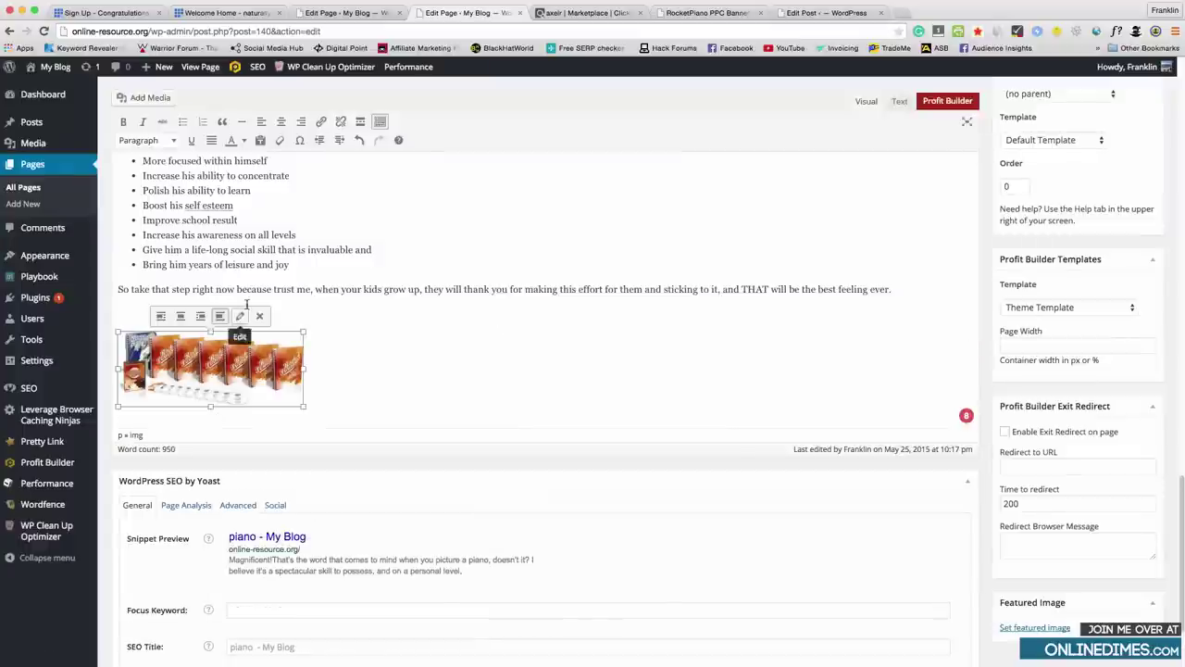
click(278, 123)
click(317, 336)
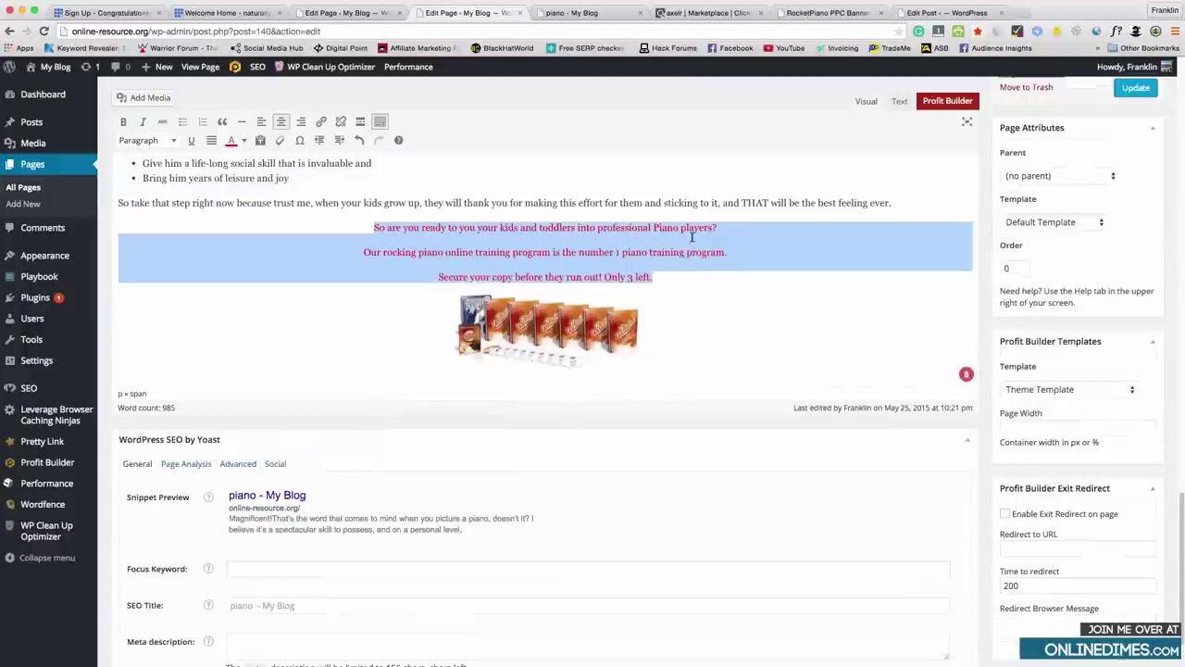
Preview the page changes and check the red call-to-action lines and product image at the end of the article.
click(682, 270)
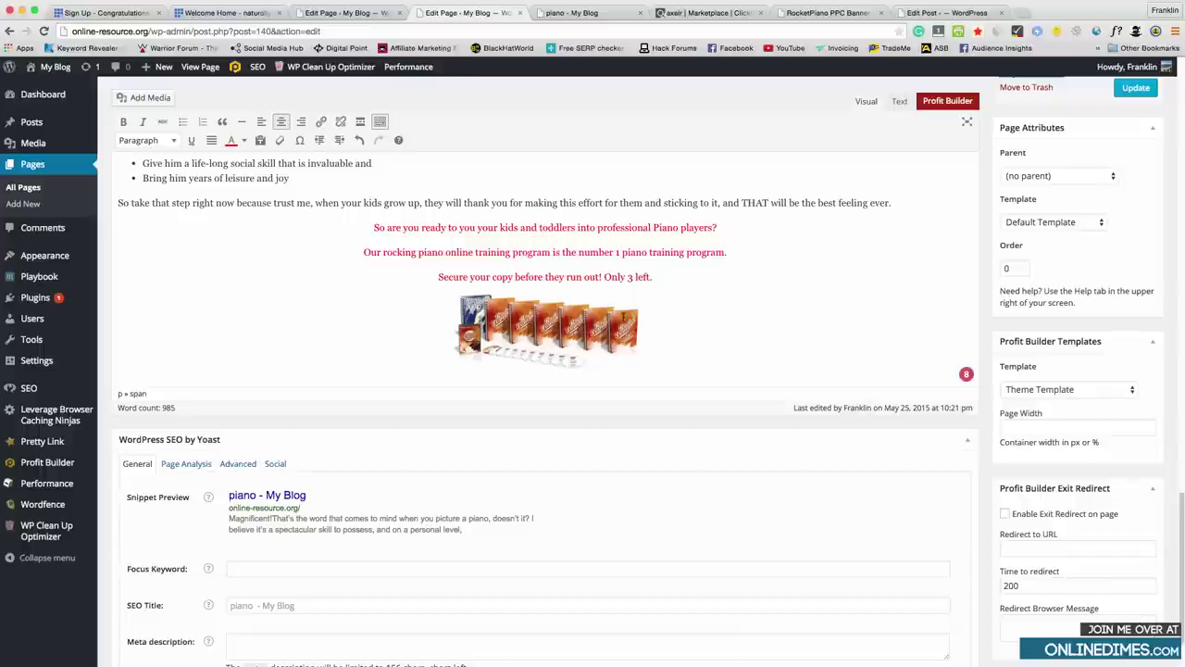
scroll(710, 309, up, 5)
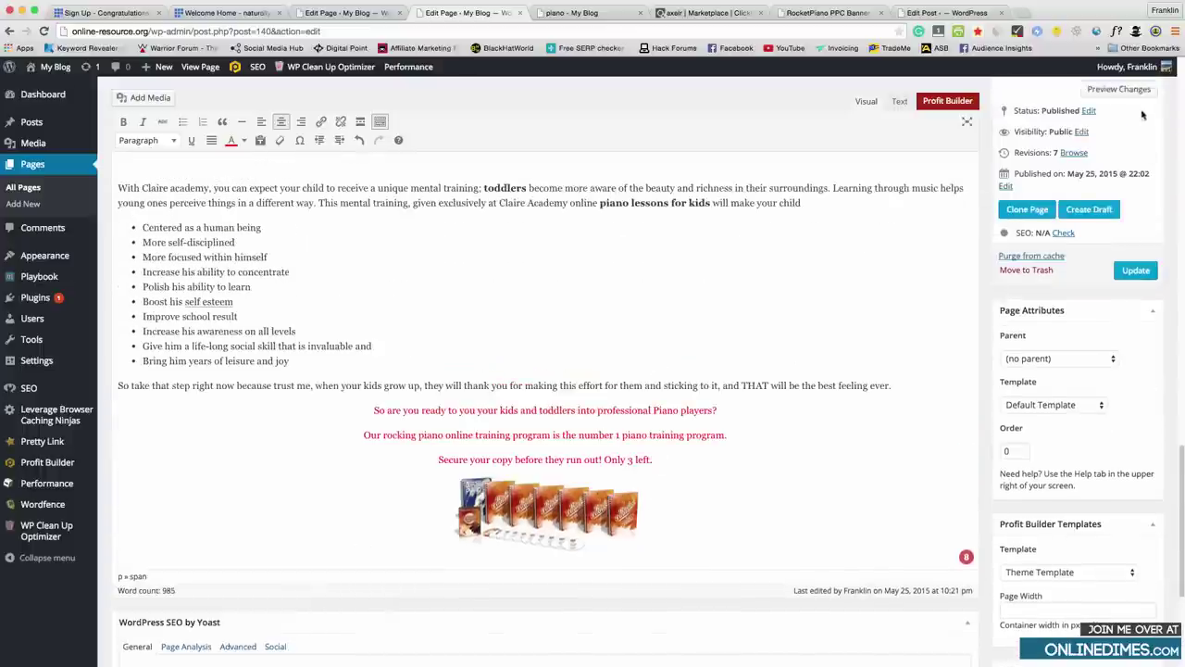
click(1120, 89)
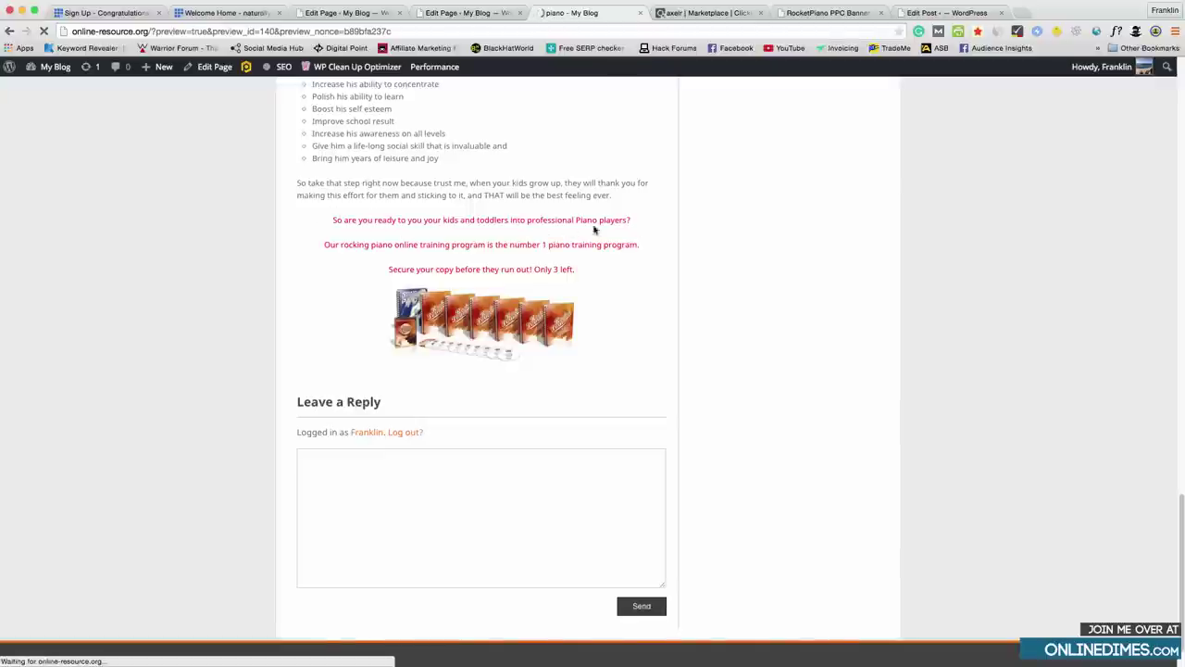
scroll(435, 287, down, 15)
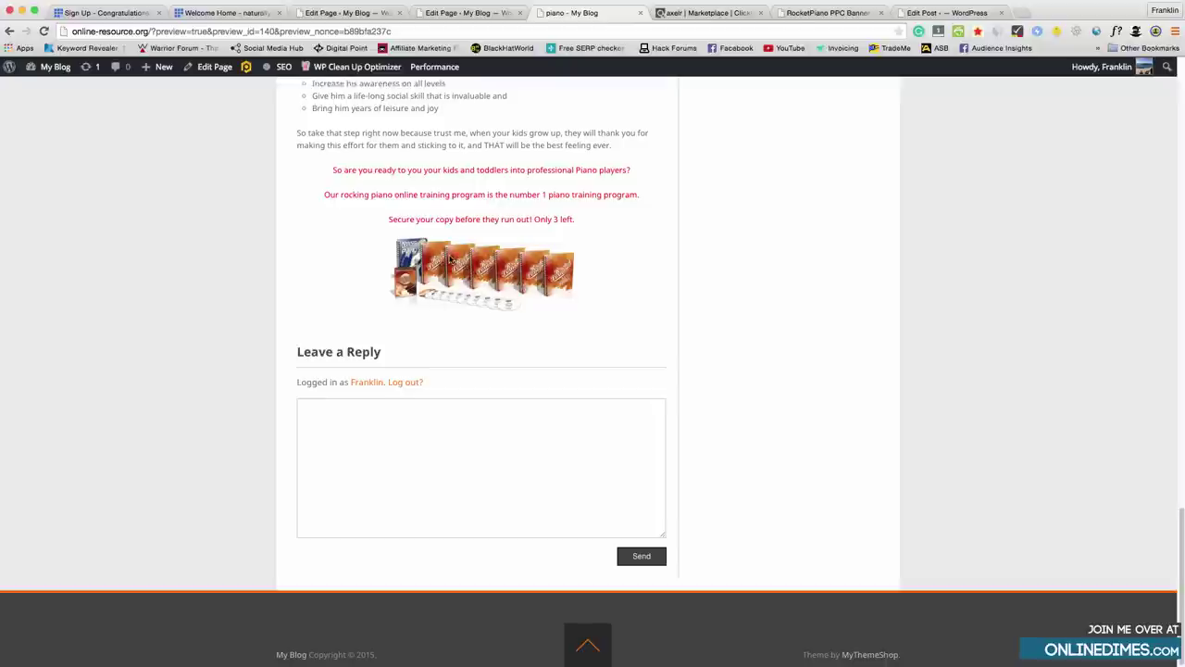
click(451, 13)
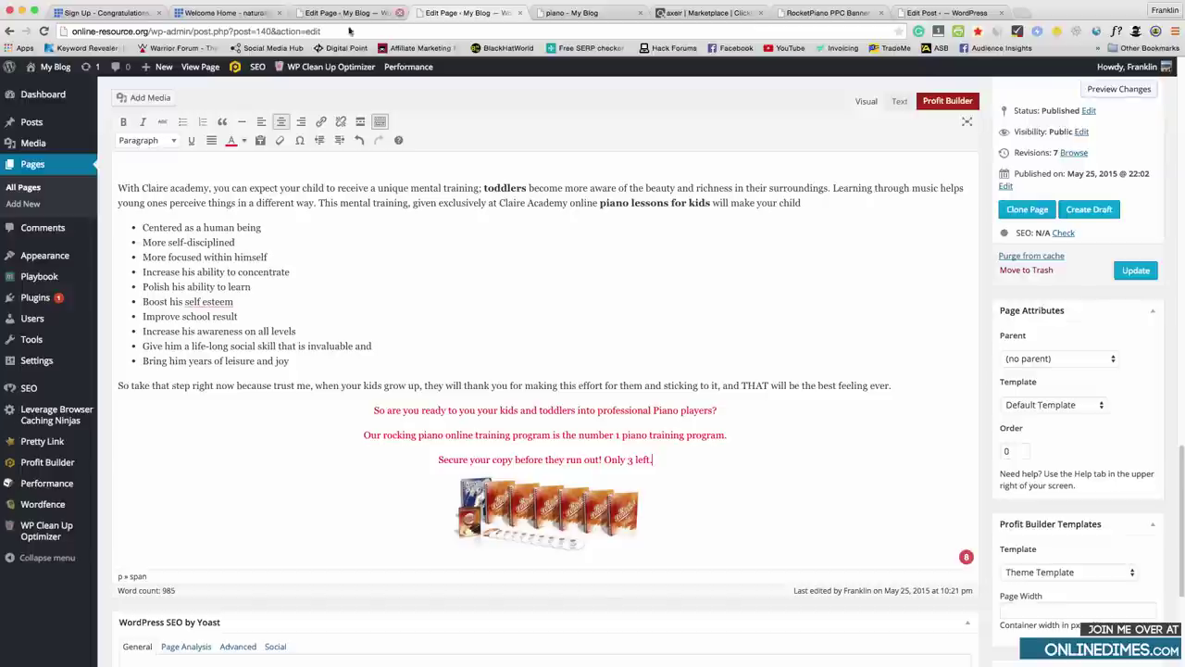
click(567, 537)
click(319, 122)
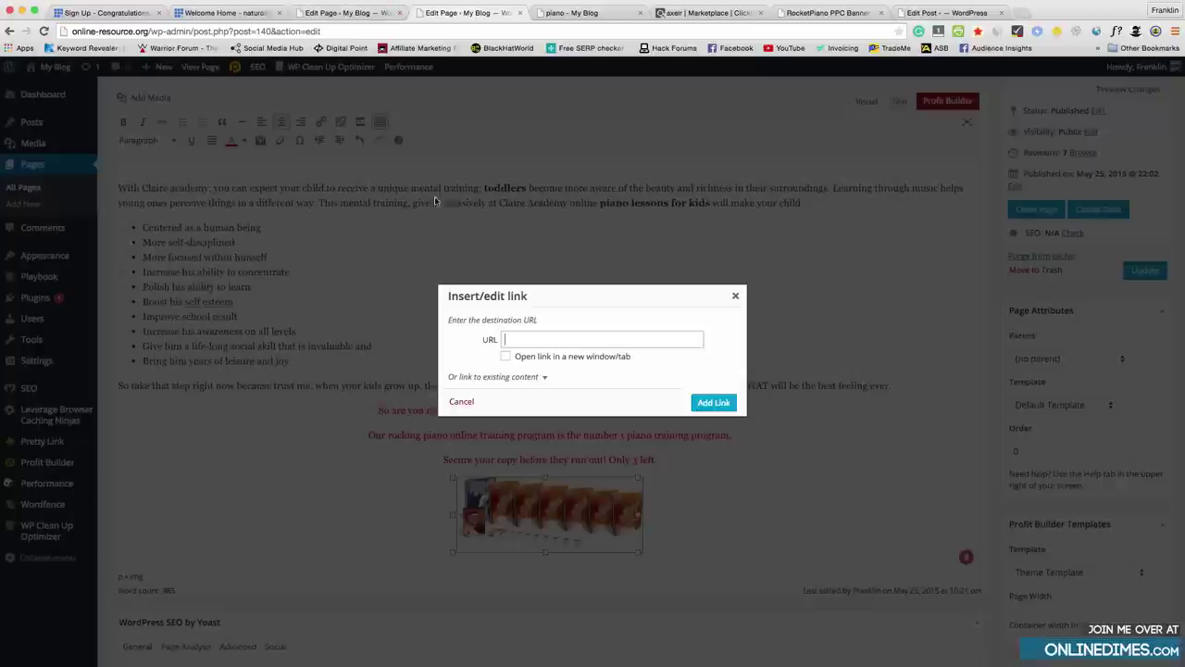
right_click(542, 337)
click(574, 389)
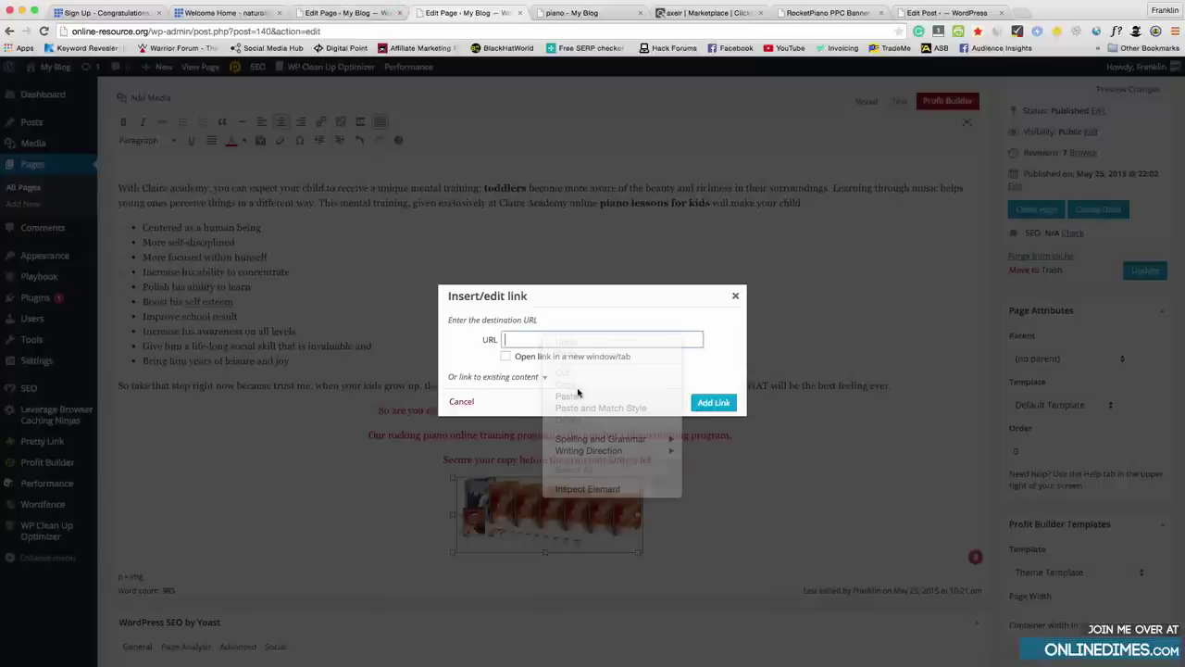
click(713, 402)
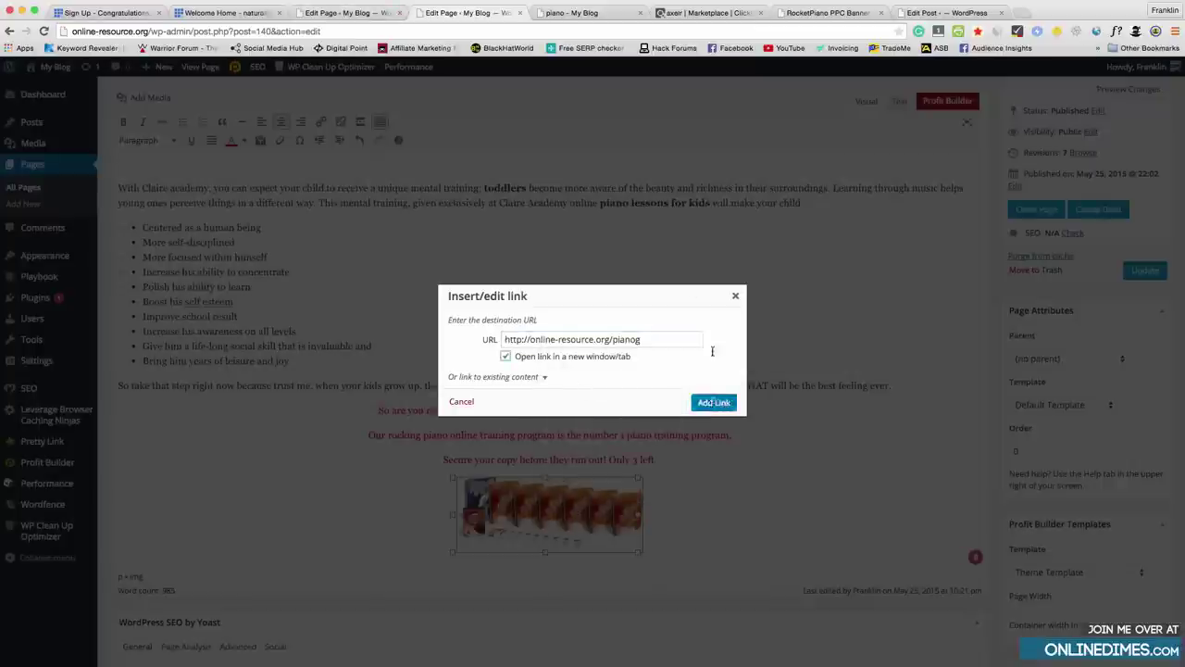
Preview the page changes, test the link on the product image at the article's end, and close the sales page it opens.
click(1122, 90)
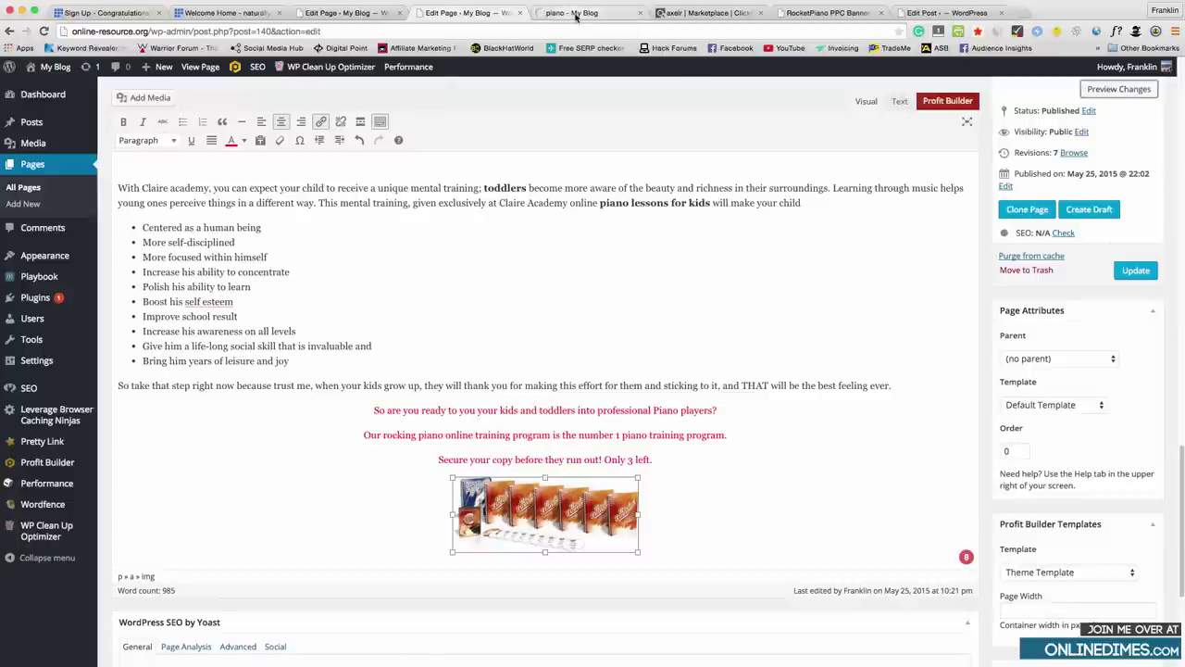
click(575, 16)
scroll(491, 352, down, 15)
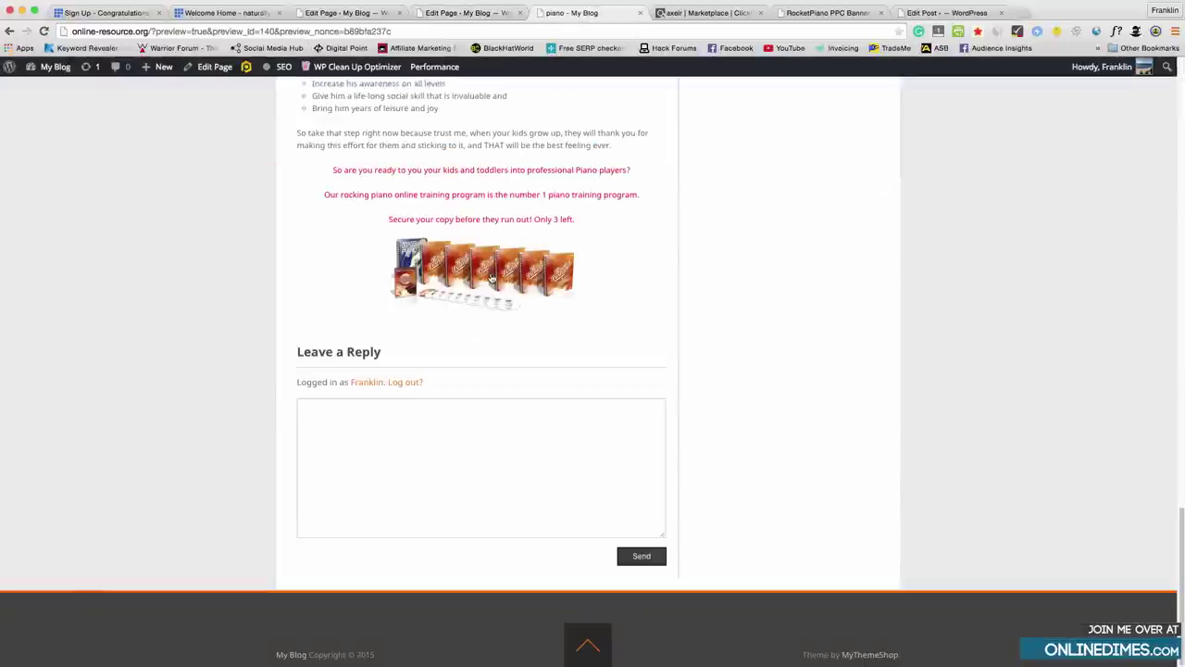
click(491, 278)
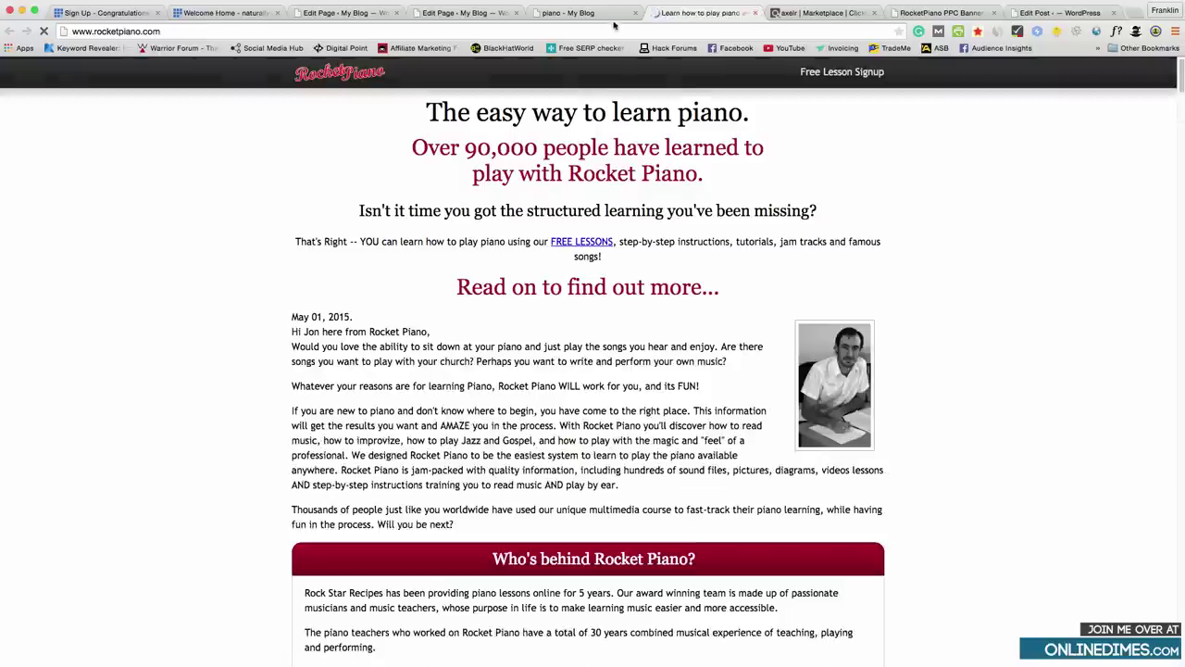
click(755, 13)
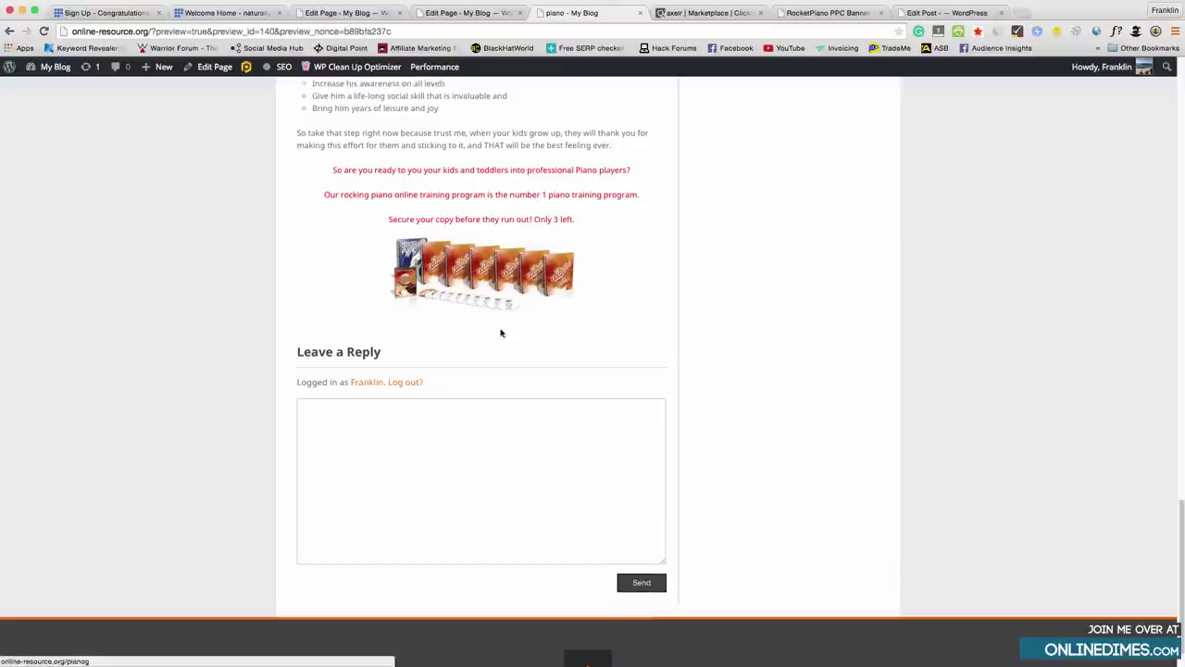
Review the whole previewed piano page, checking the headings, call-to-action links, product image, sidebar banner and navigation bar.
scroll(471, 330, up, 10)
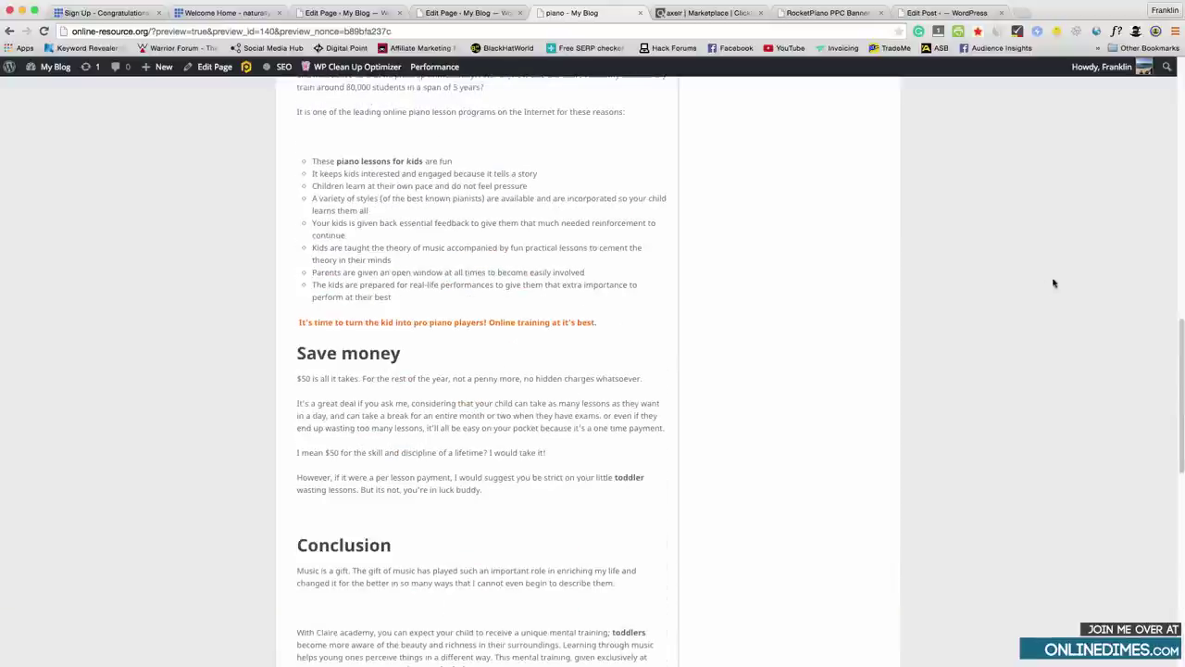
scroll(476, 246, up, 10)
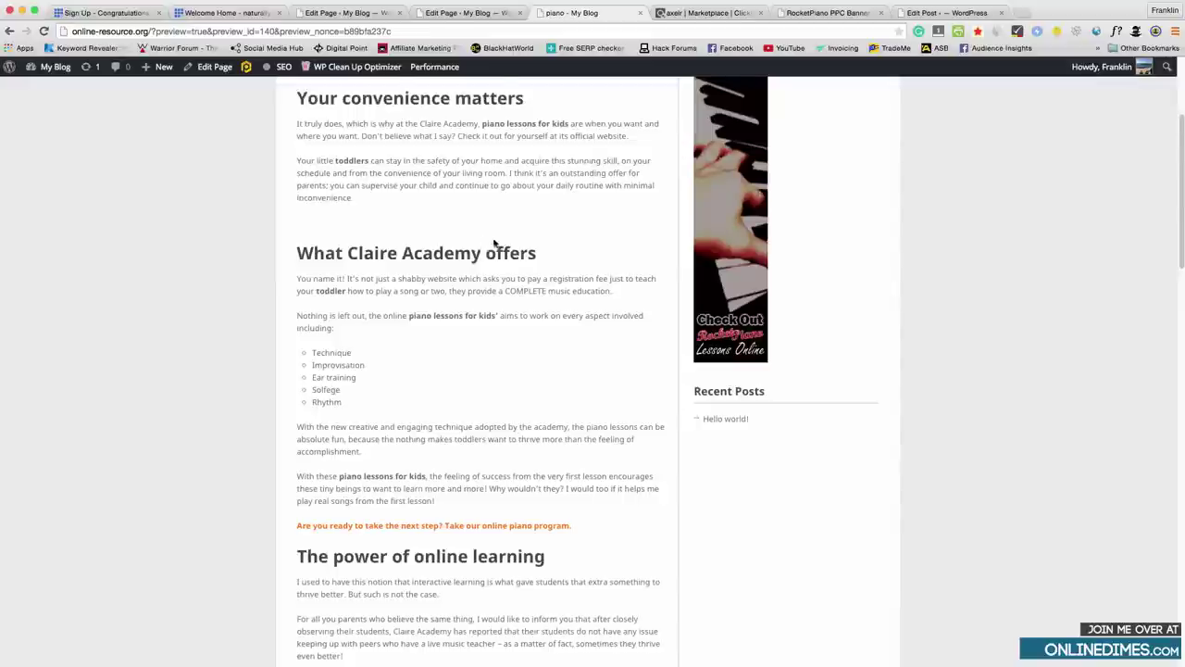
scroll(483, 243, up, 5)
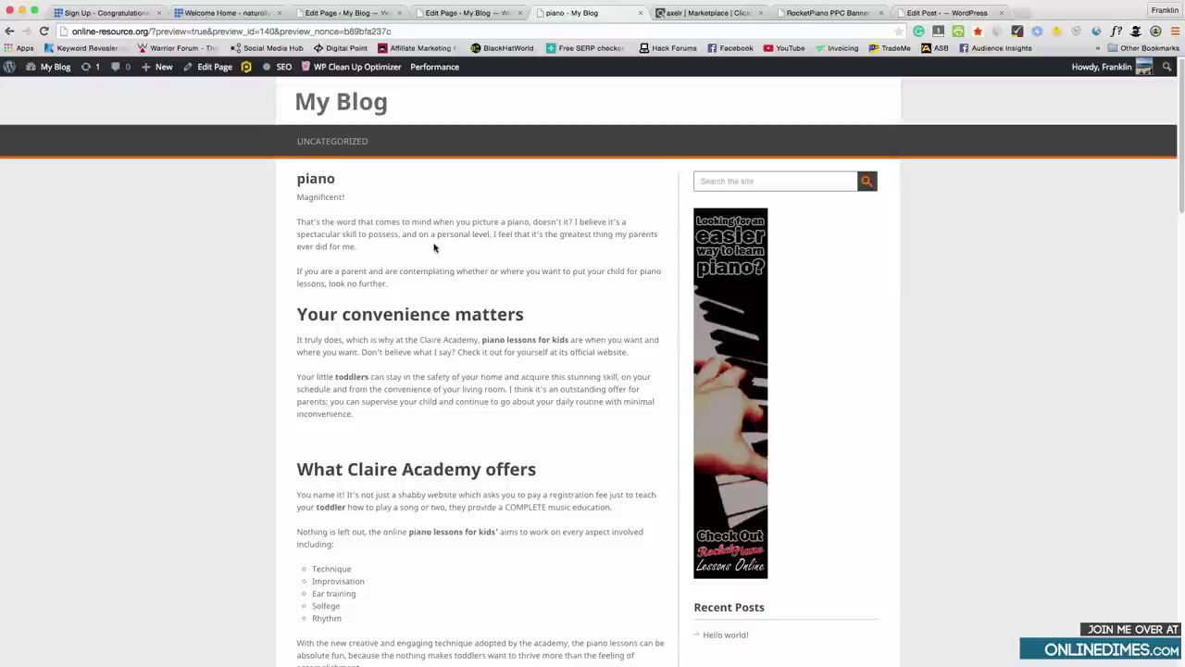
scroll(435, 243, down, 5)
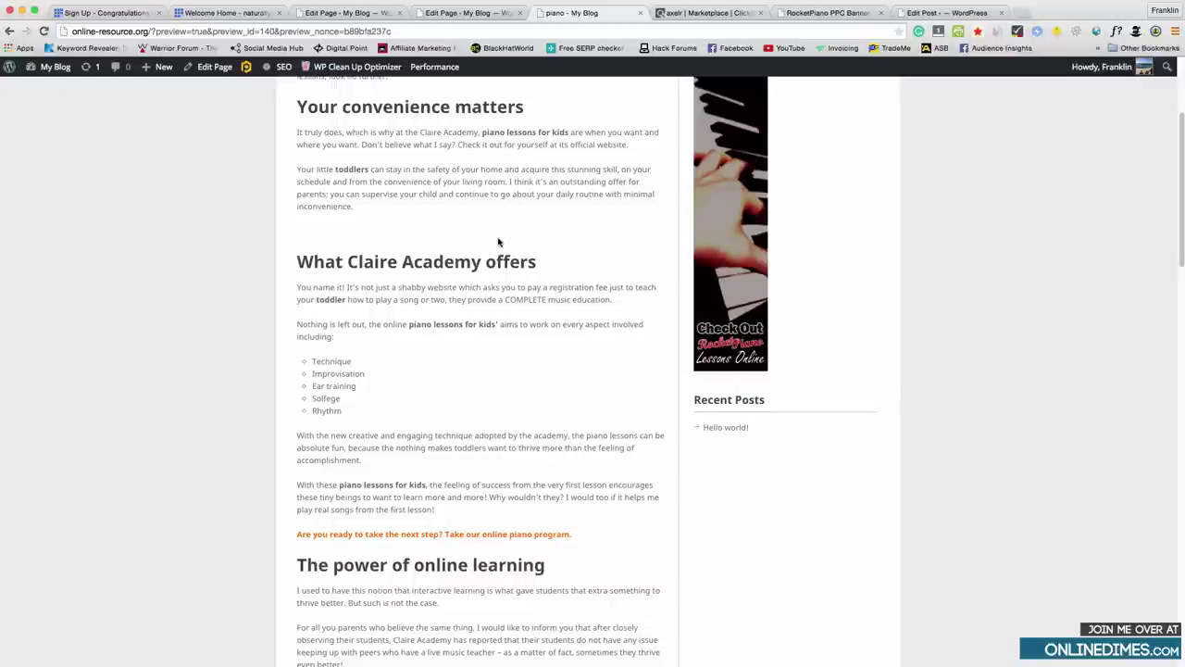
scroll(533, 273, down, 3)
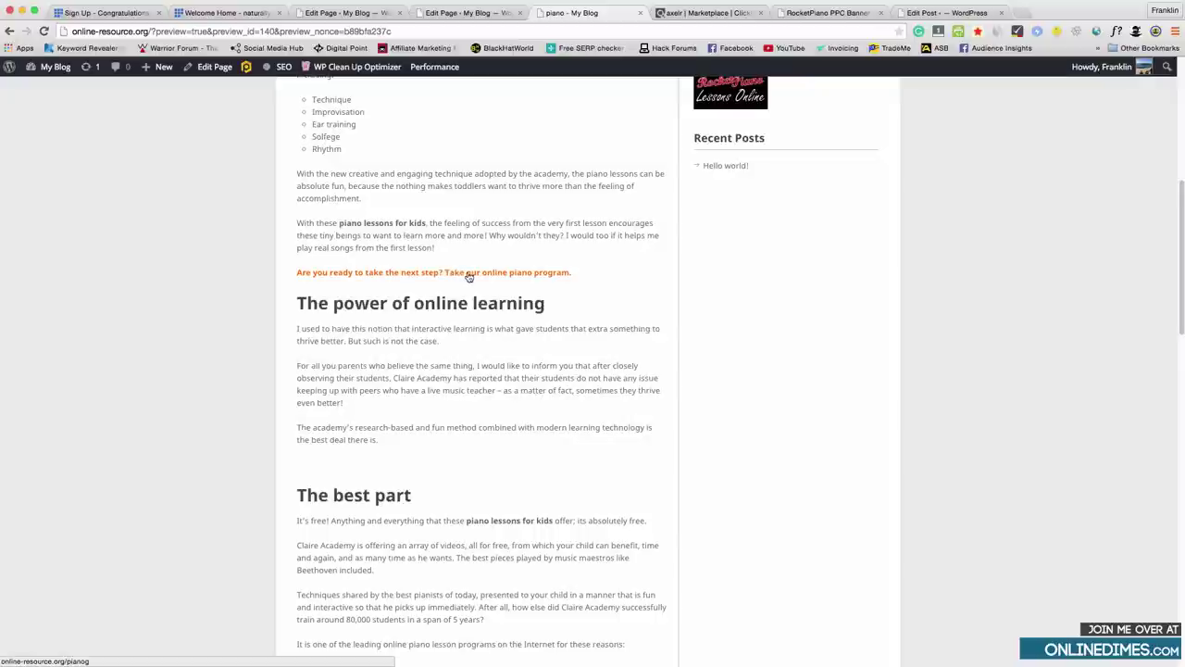
scroll(505, 278, down, 6)
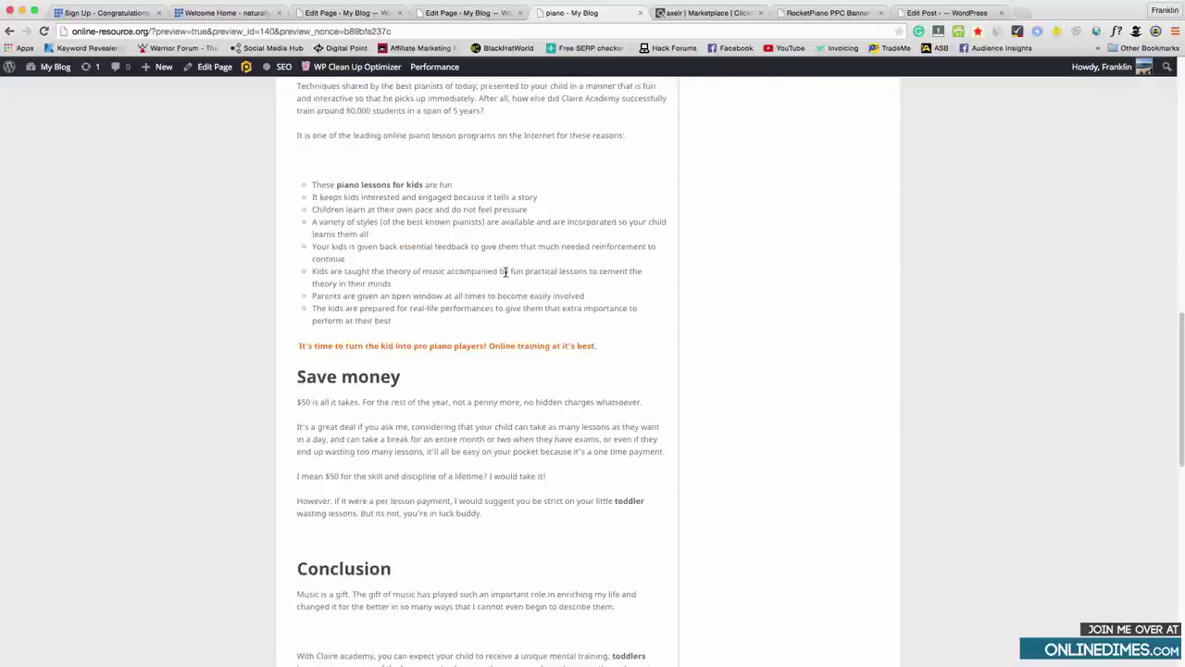
scroll(519, 360, down, 7)
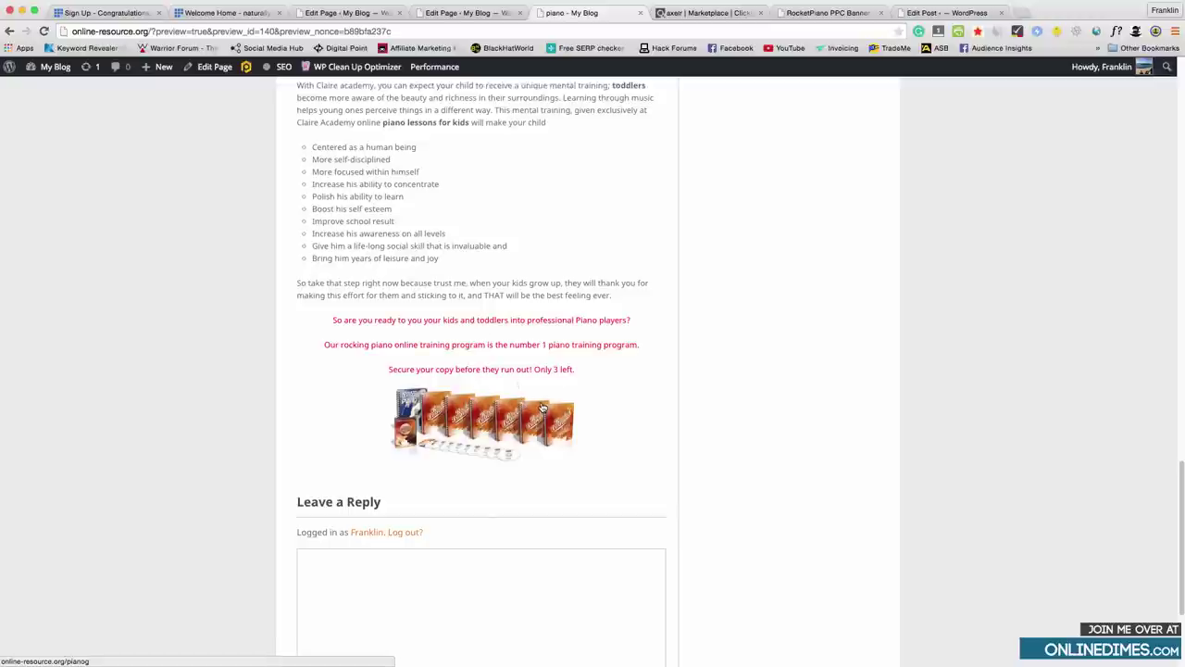
scroll(542, 408, up, 10)
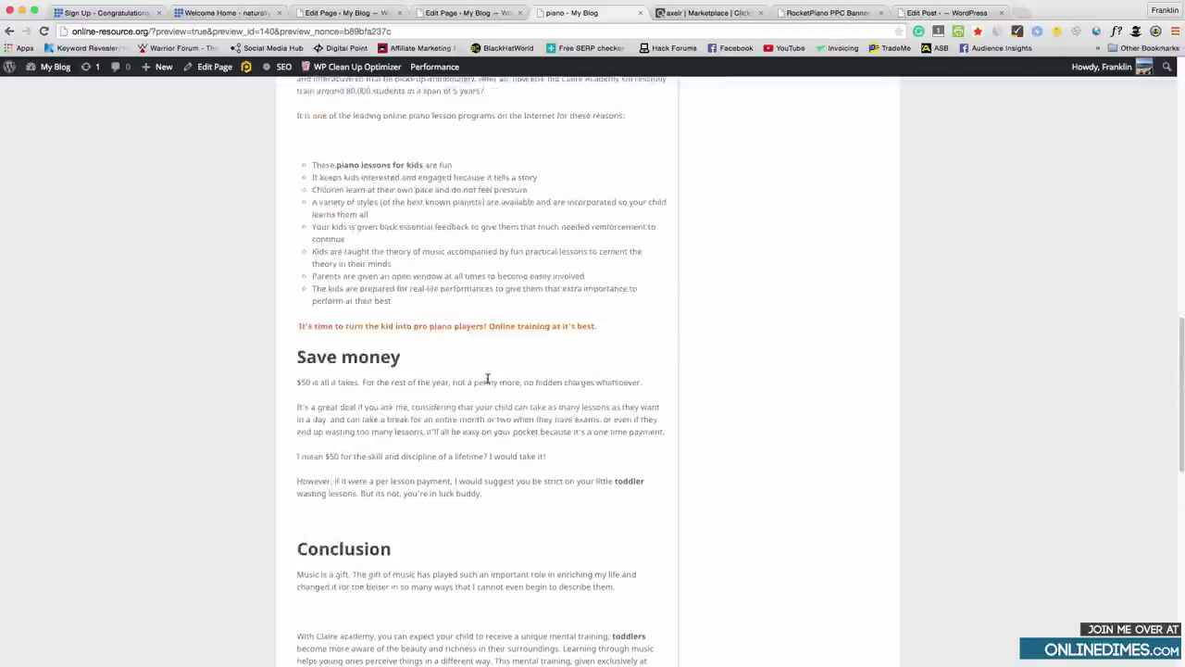
scroll(487, 379, up, 15)
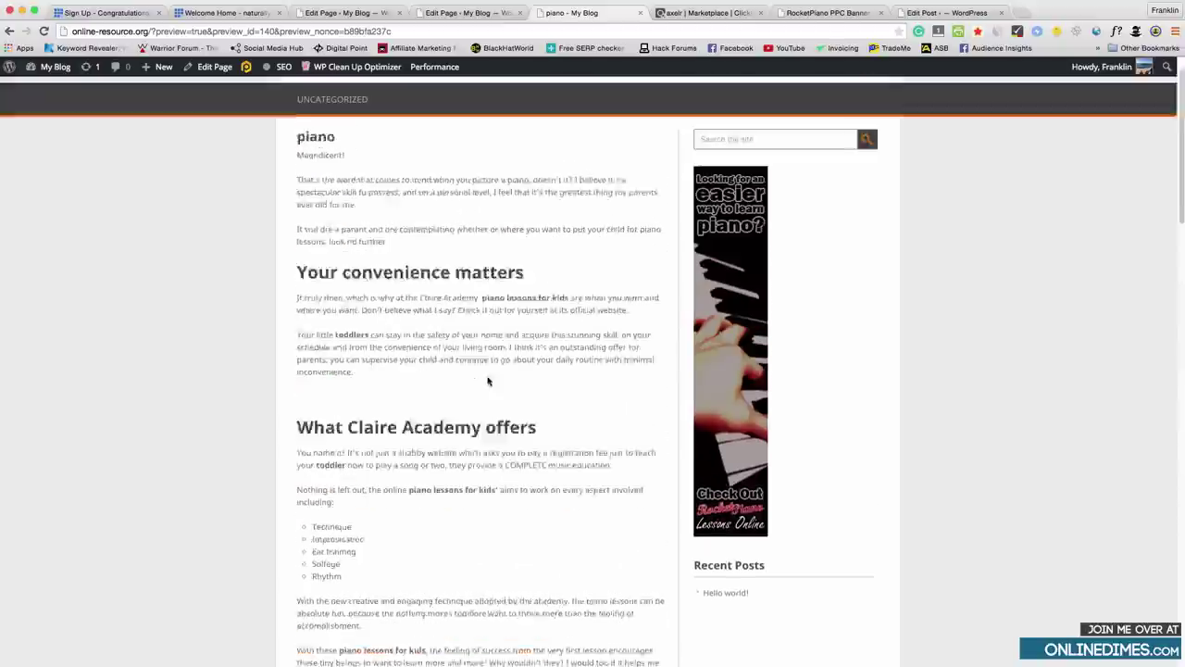
scroll(488, 381, up, 1)
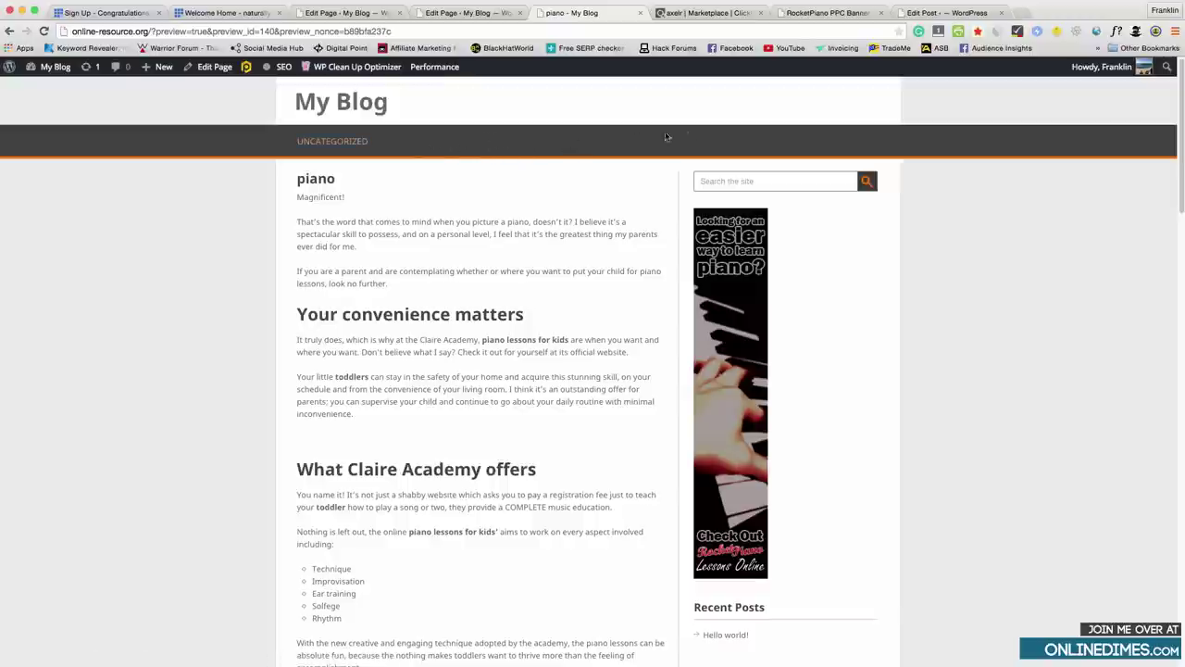
scroll(545, 145, down, 1)
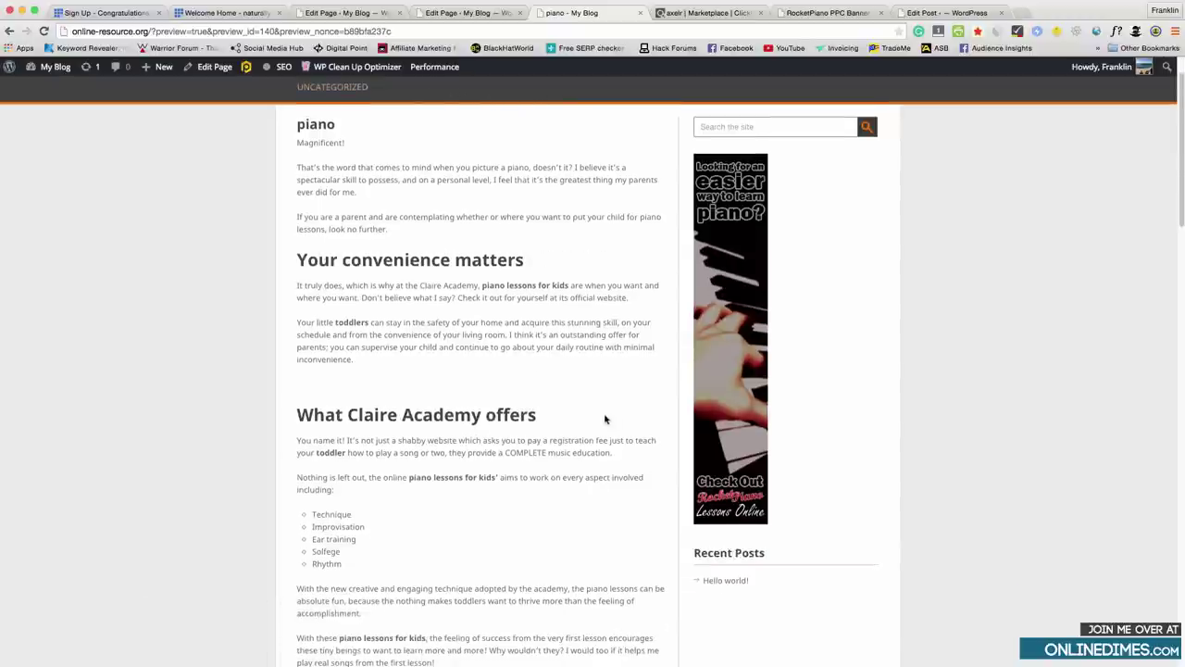
scroll(719, 525, down, 3)
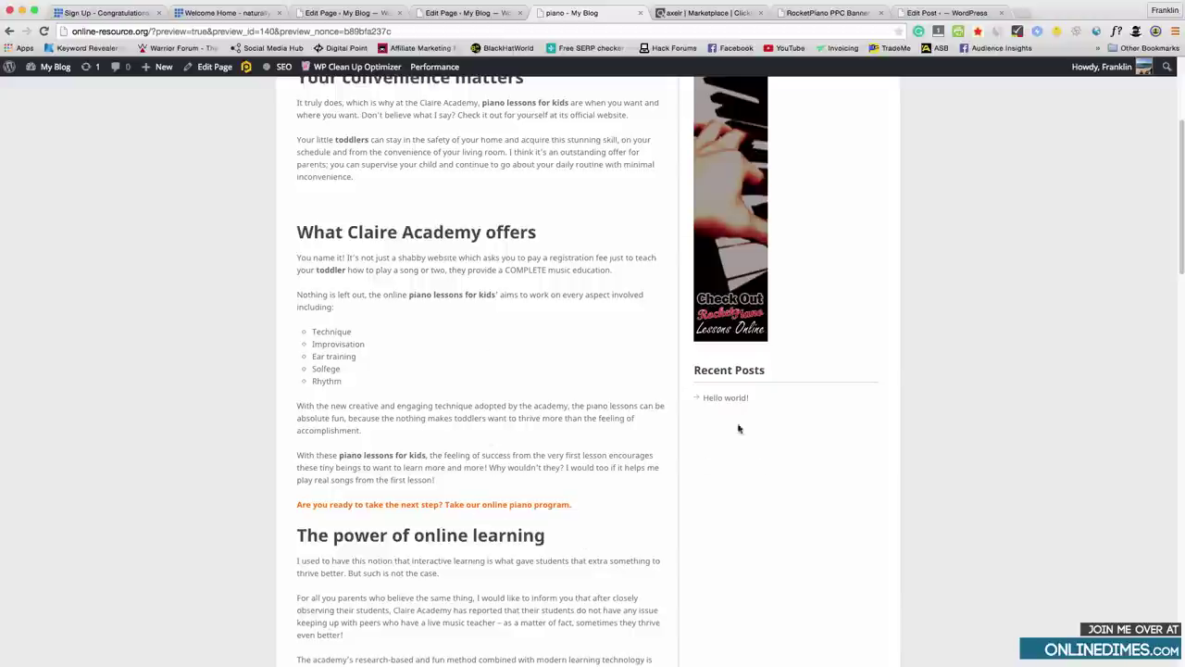
scroll(530, 254, up, 5)
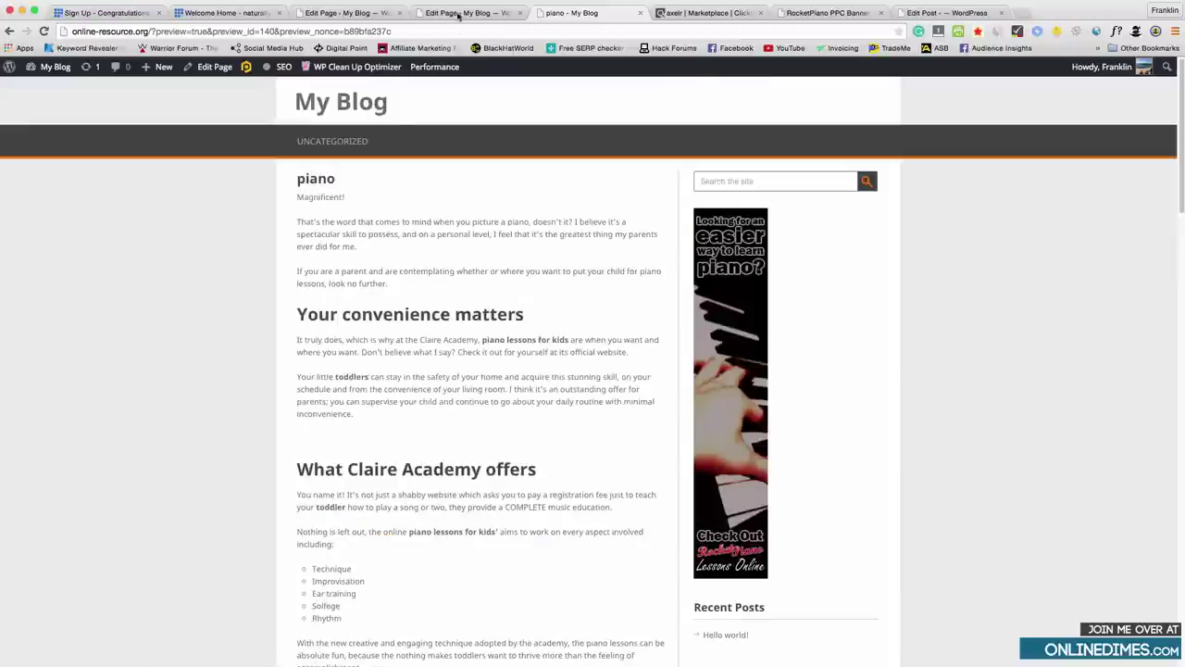
Leave the page editor without saving and open the Uncategorized post category for editing.
click(458, 13)
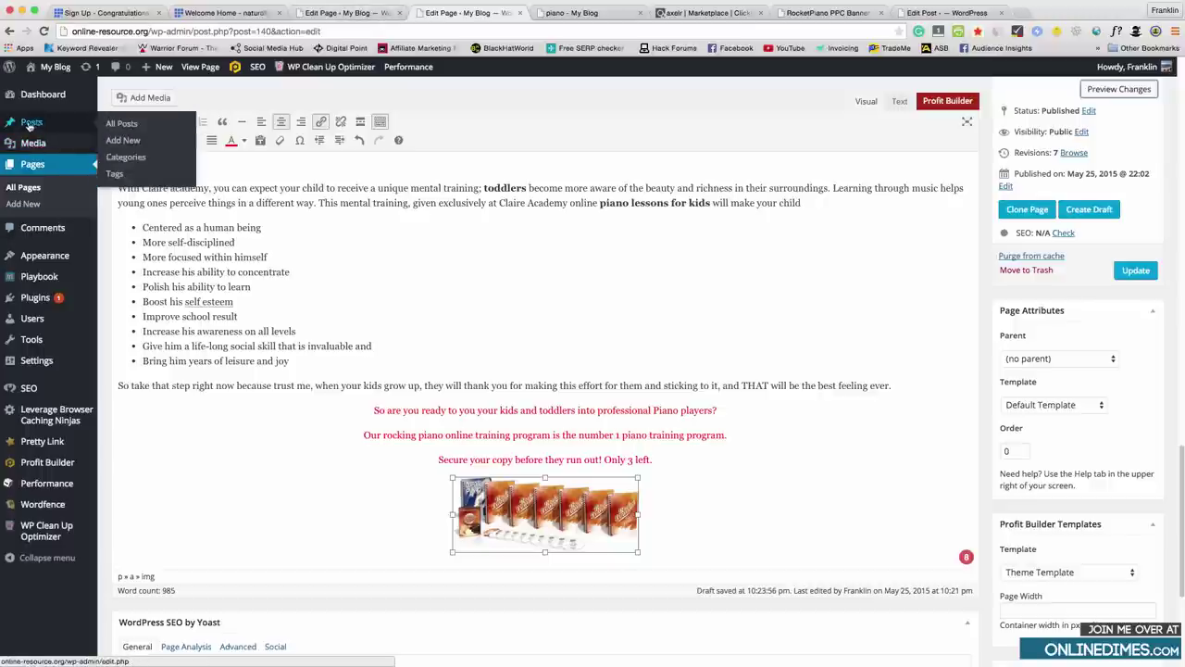
click(126, 156)
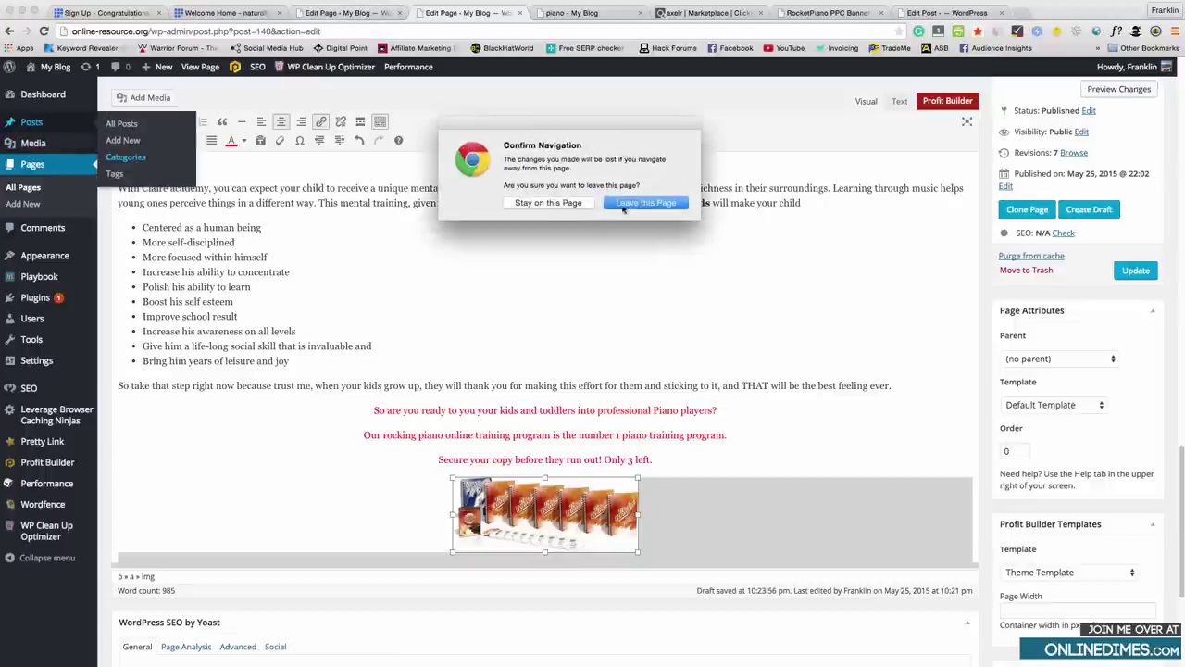
click(623, 207)
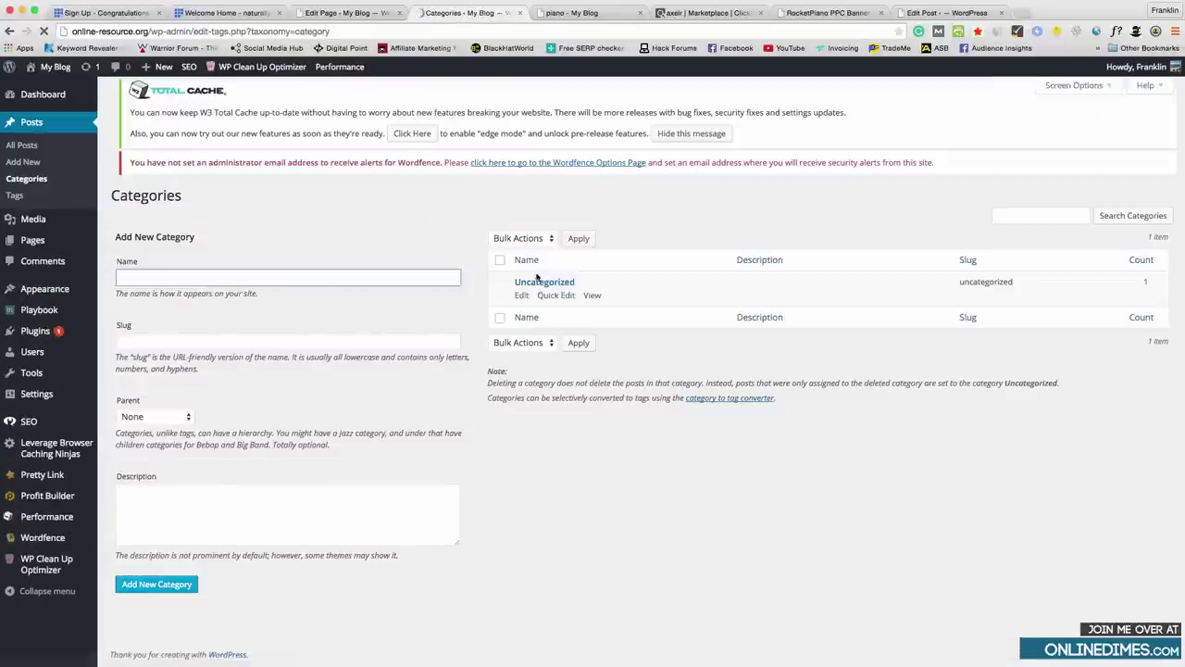
key(Tab)
key(Tab)
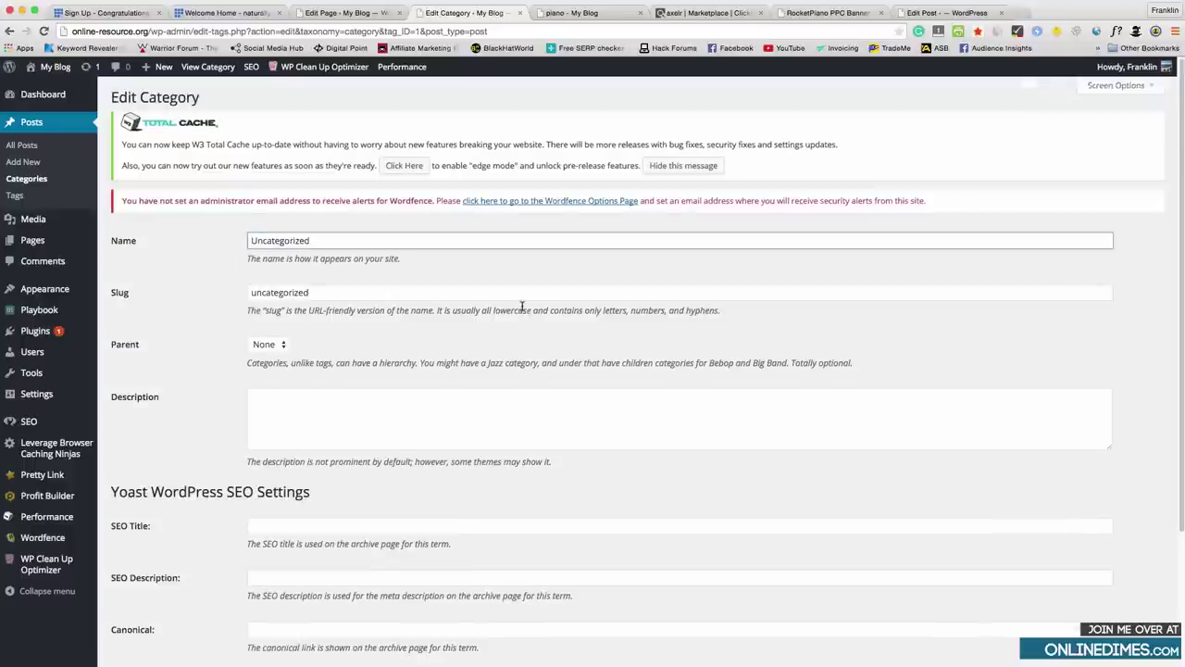
Rename the Uncategorized category to Piano, set its slug to "Piano online", and save the category.
drag(334, 239, 264, 233)
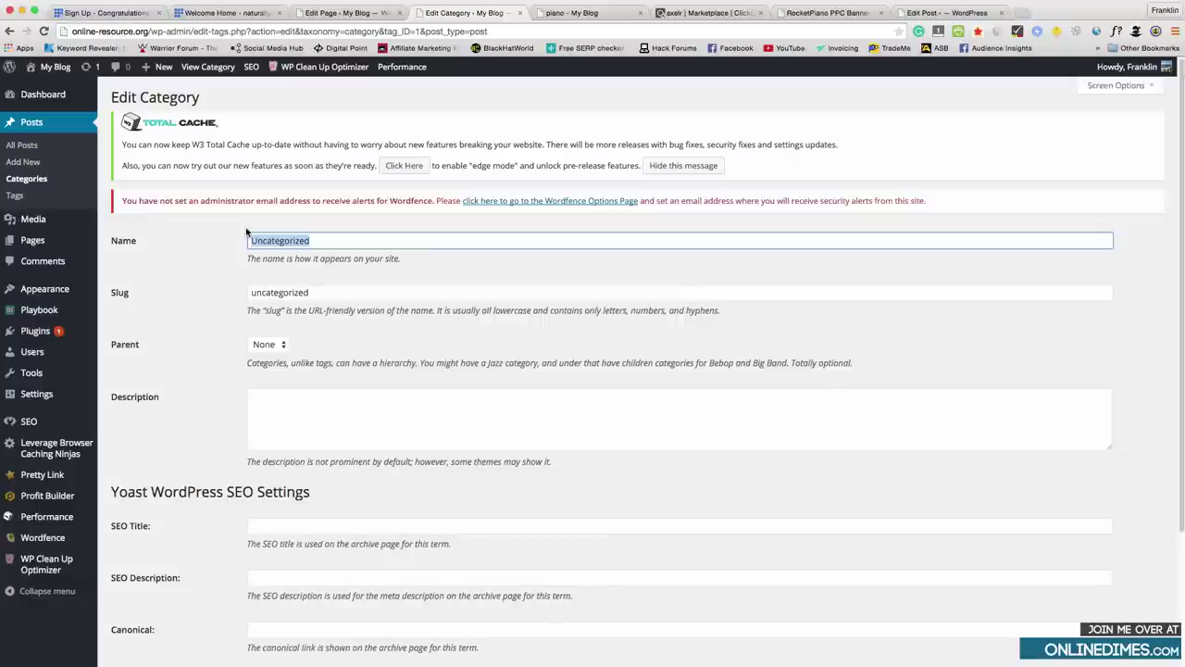
text(p)
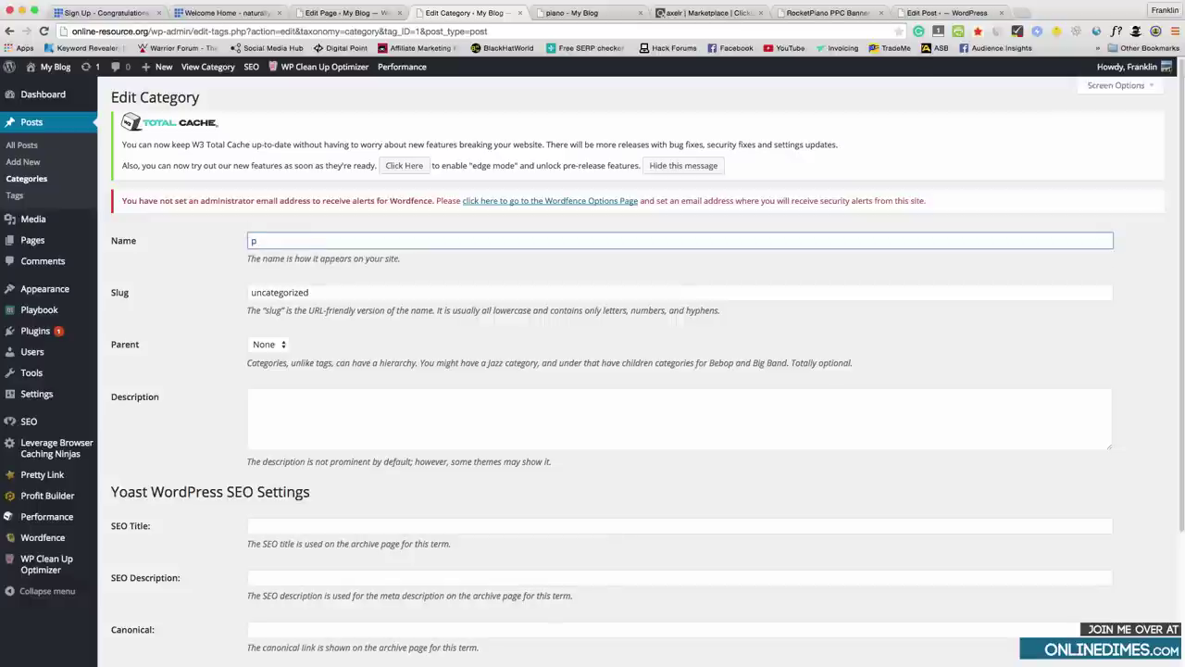
text(iano)
drag(283, 241, 243, 235)
key(Tab)
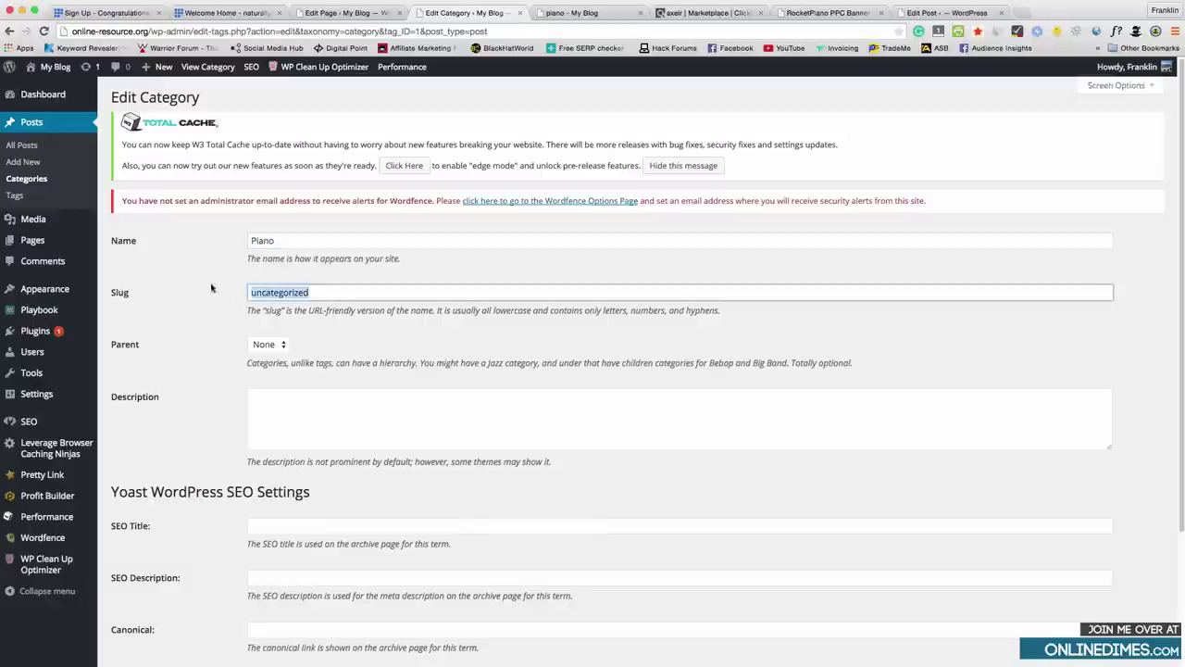
text(Piano online)
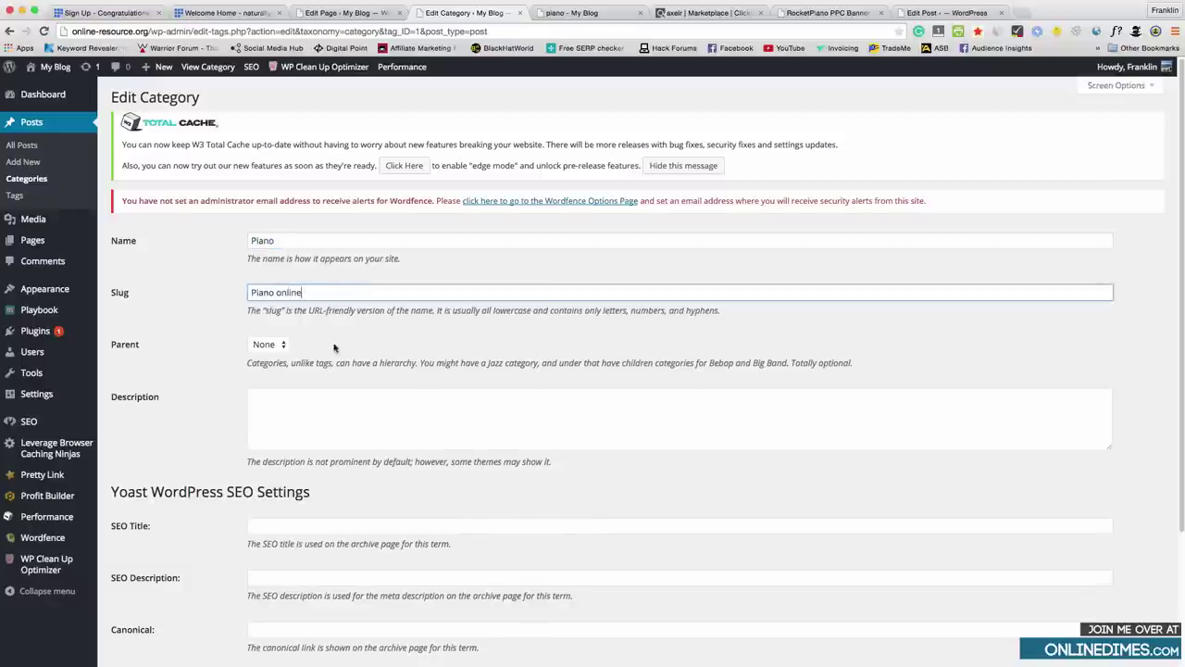
scroll(319, 356, down, 3)
click(135, 604)
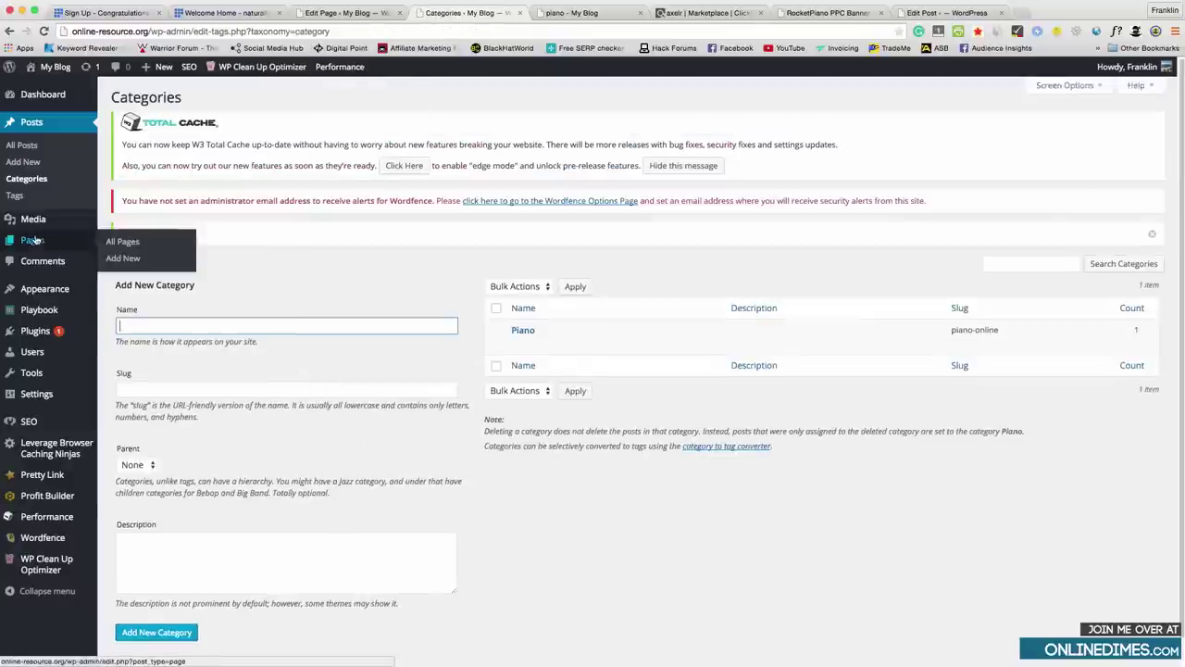
Open the piano front page for editing and look through its settings for a category option.
click(120, 241)
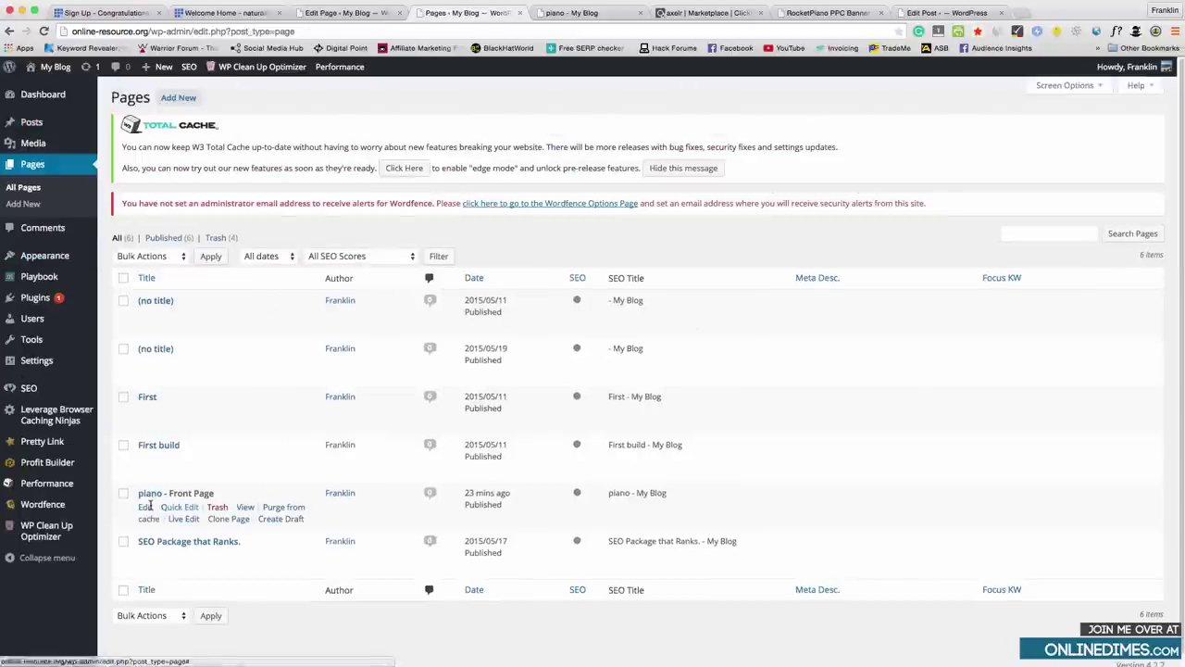
click(146, 507)
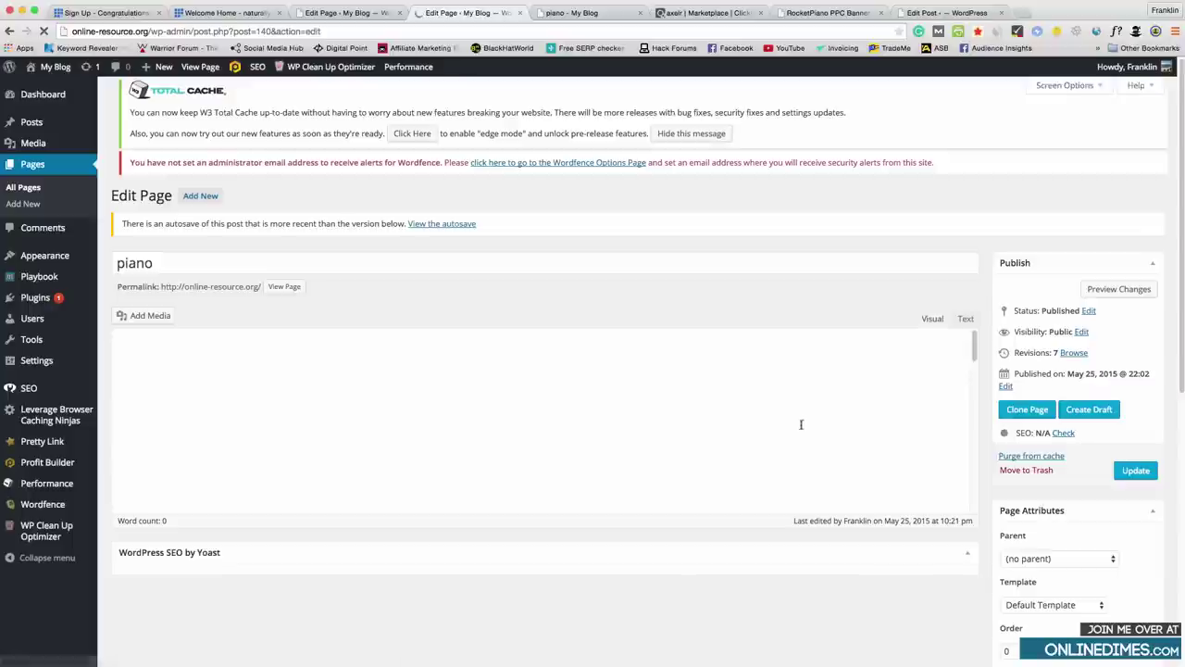
scroll(802, 424, down, 10)
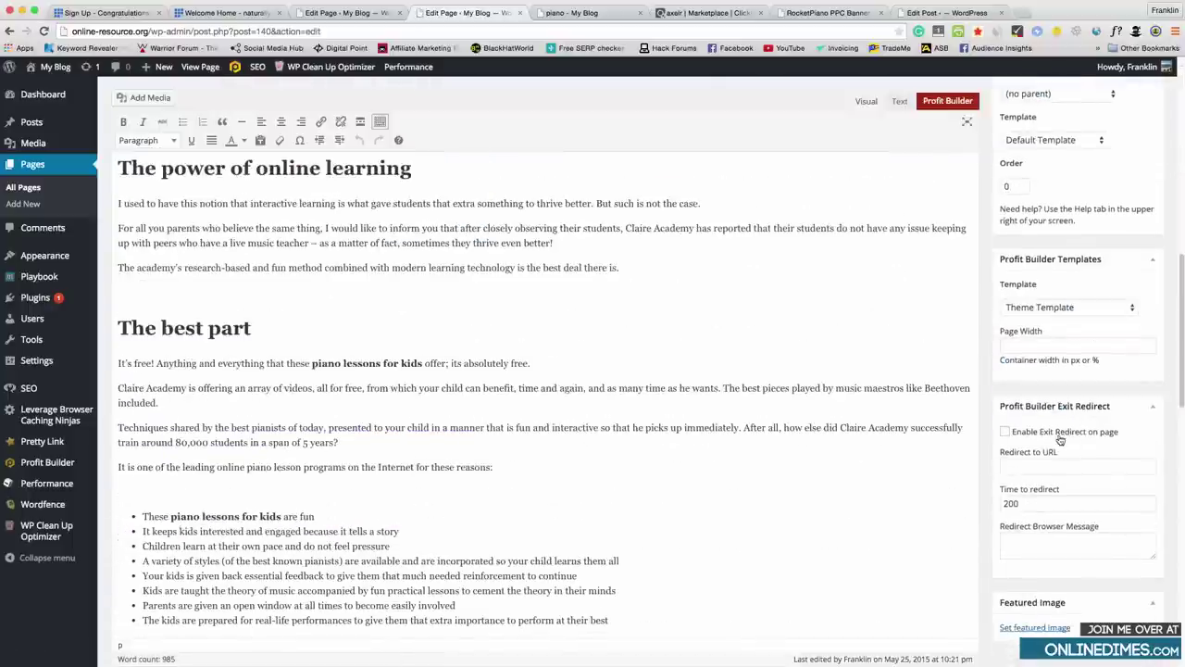
scroll(1059, 434, down, 3)
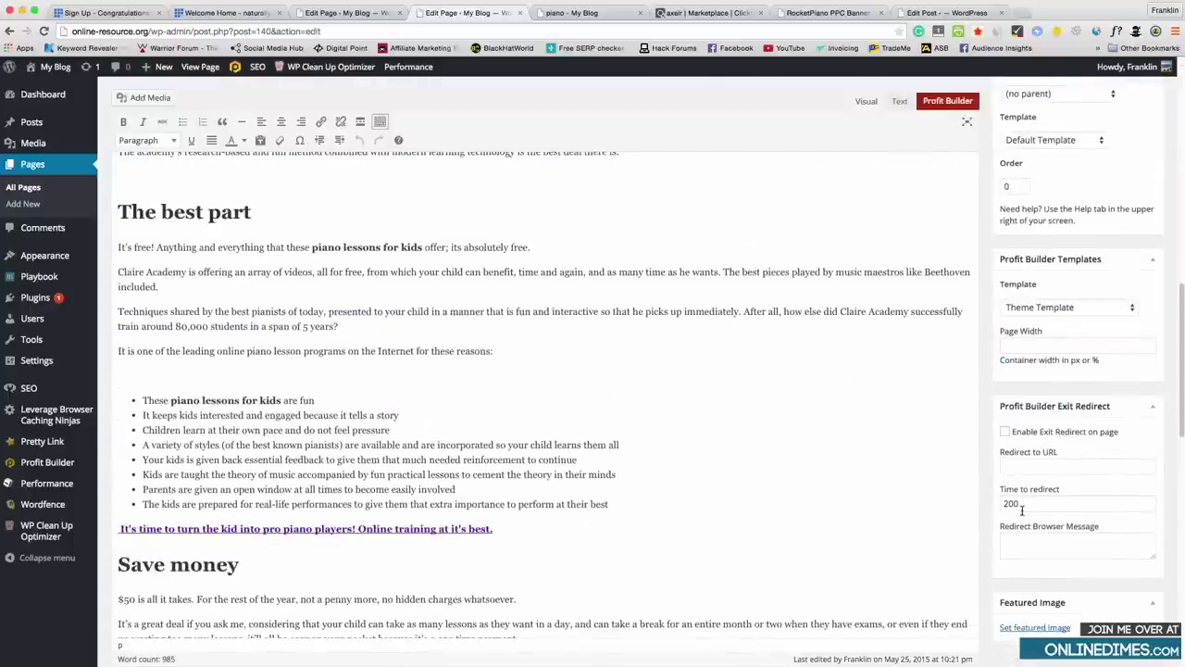
scroll(1023, 510, up, 8)
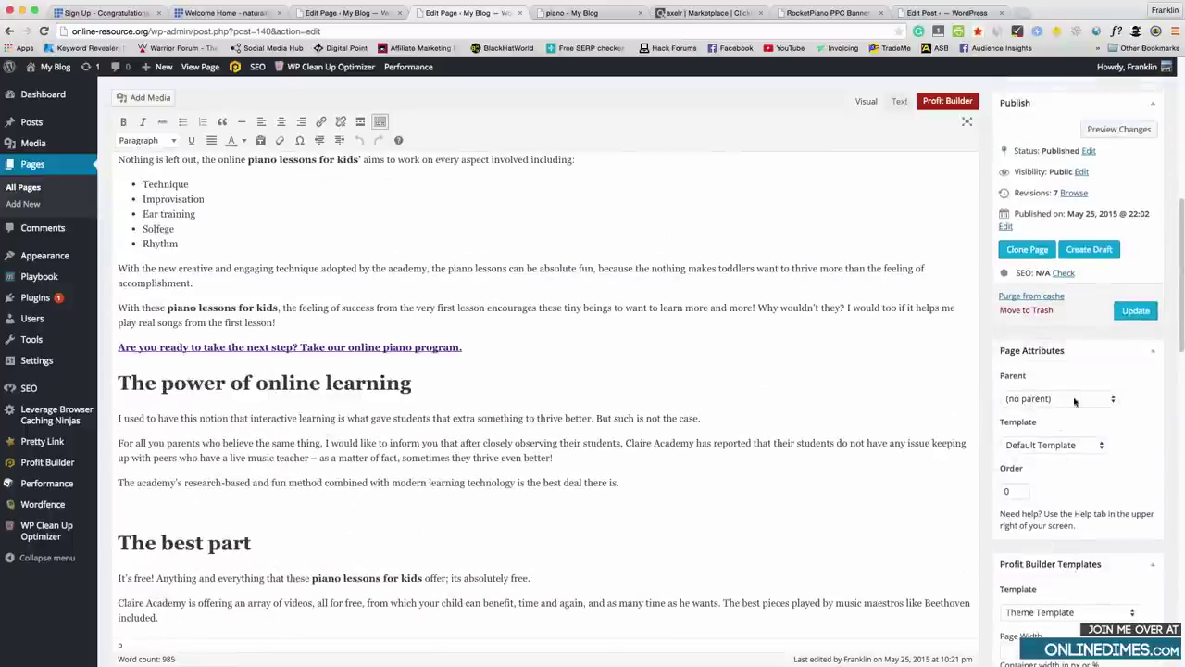
scroll(726, 343, up, 1)
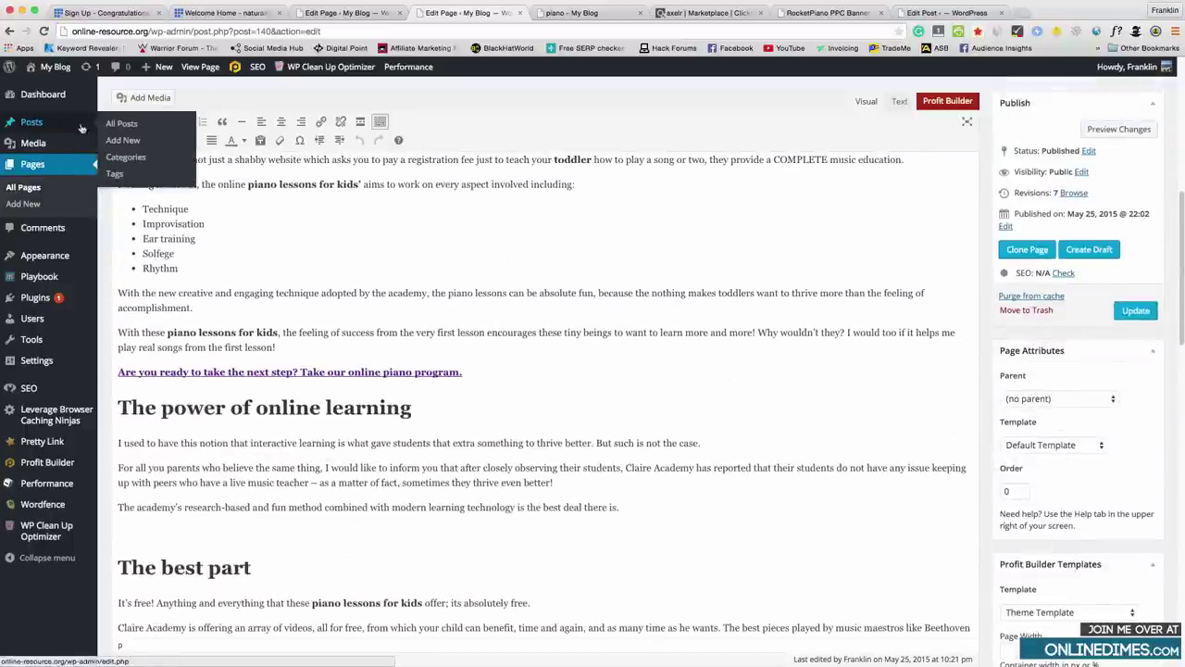
Open the "Hello world!" post for editing, make sure the Piano category is assigned to it, and update the post.
click(113, 126)
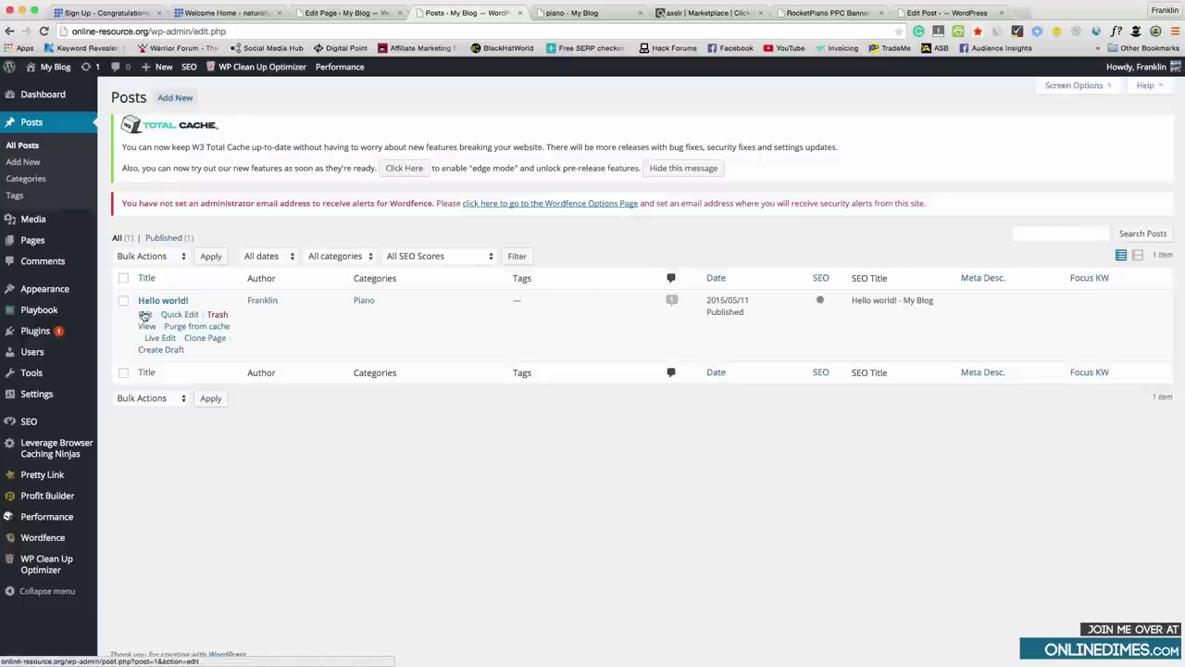
click(145, 315)
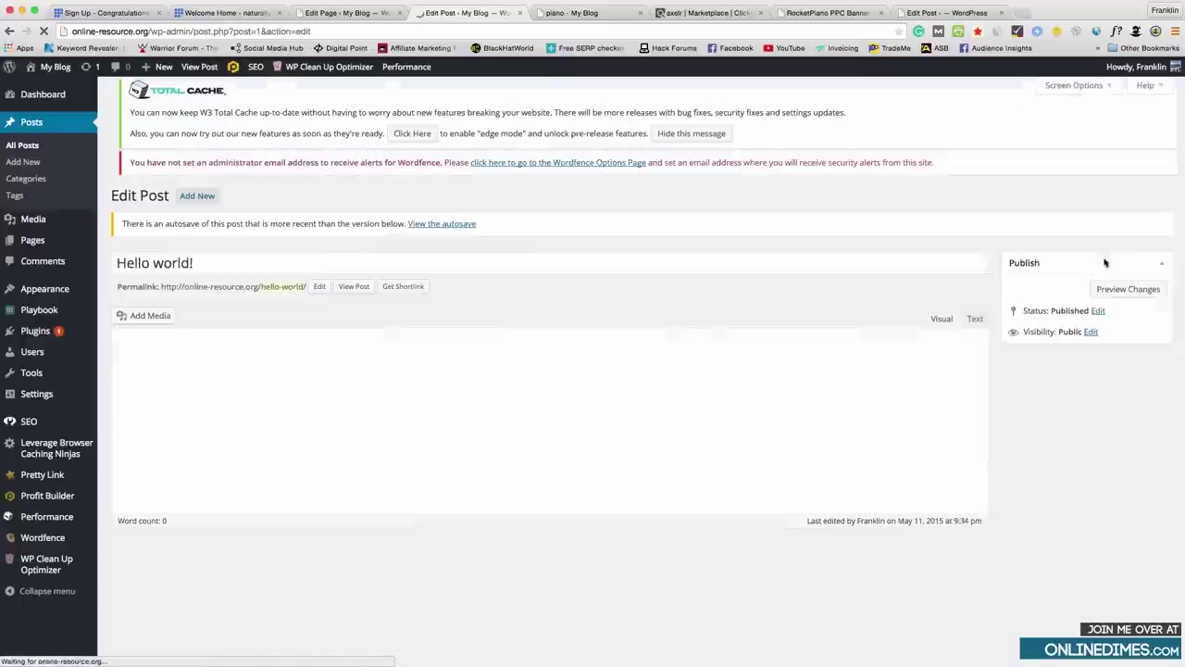
scroll(977, 474, down, 4)
click(1012, 359)
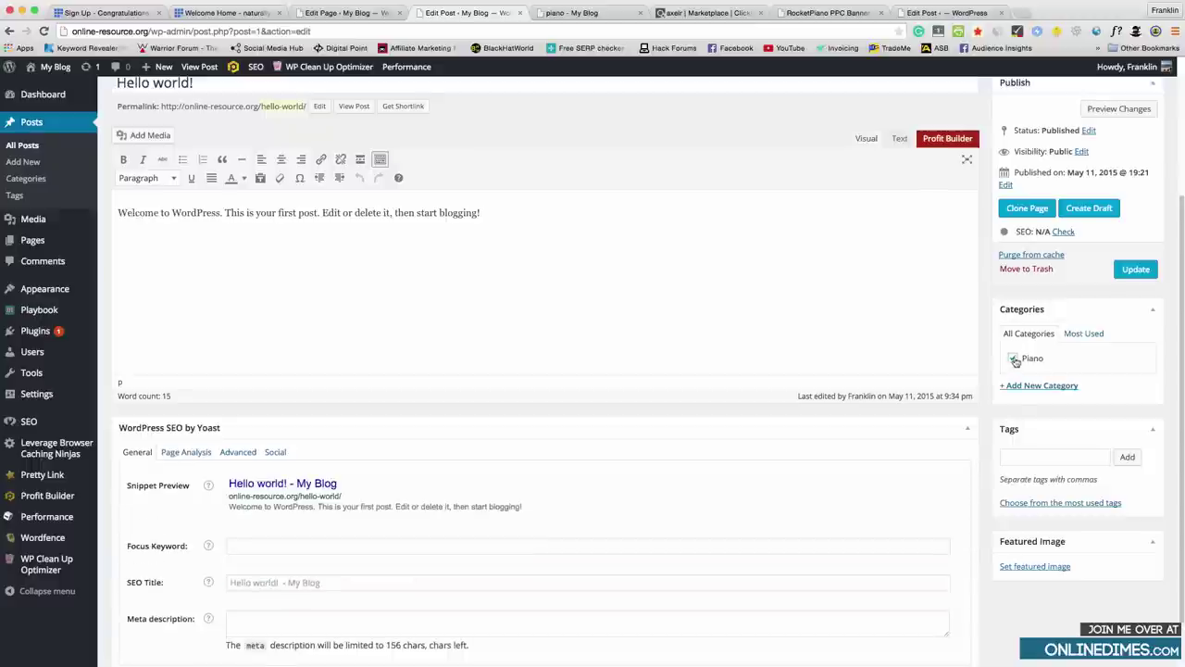
click(1136, 270)
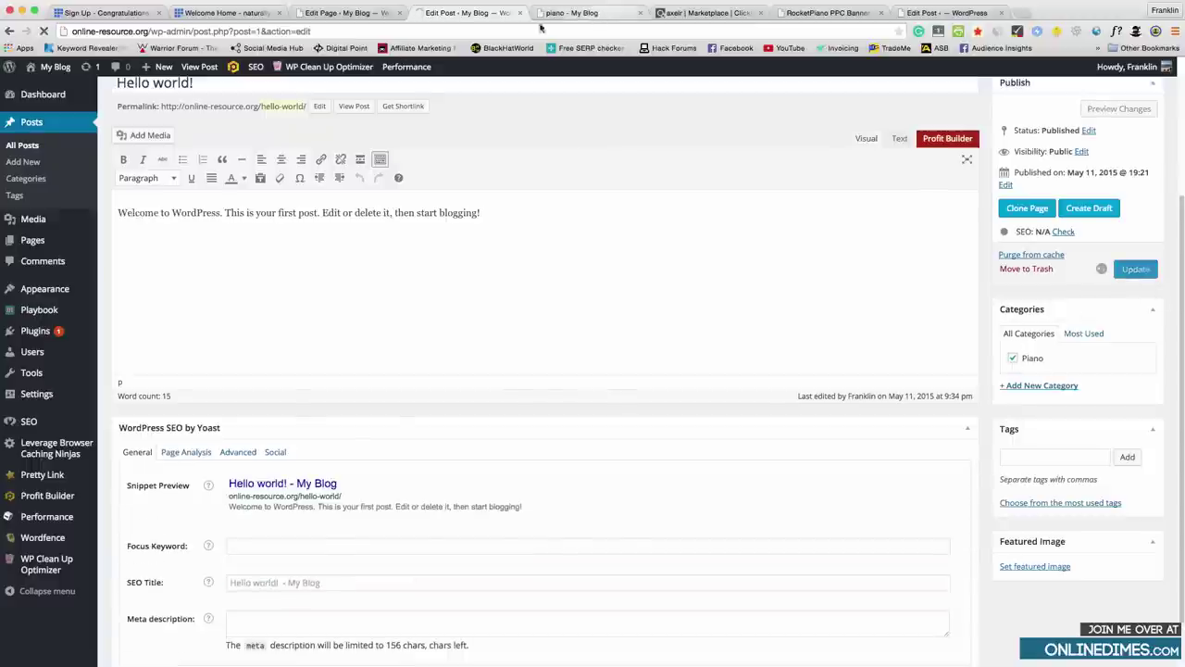
Reload the piano page preview and open the Piano category from the site's navigation bar.
click(593, 13)
click(28, 31)
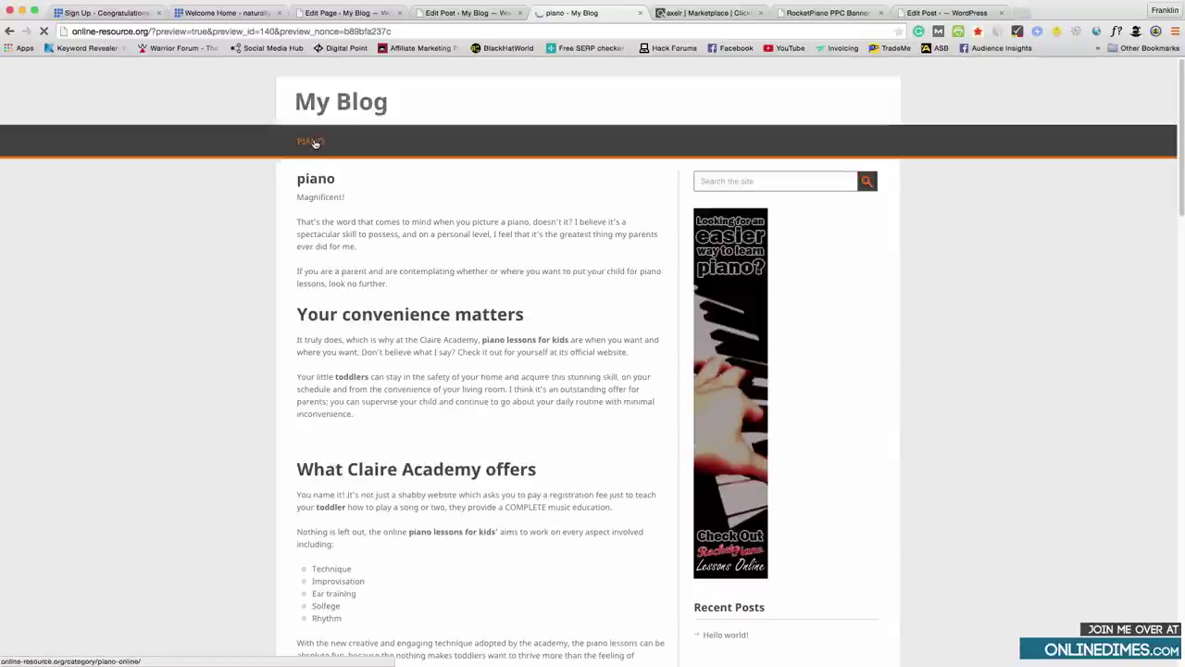
click(315, 144)
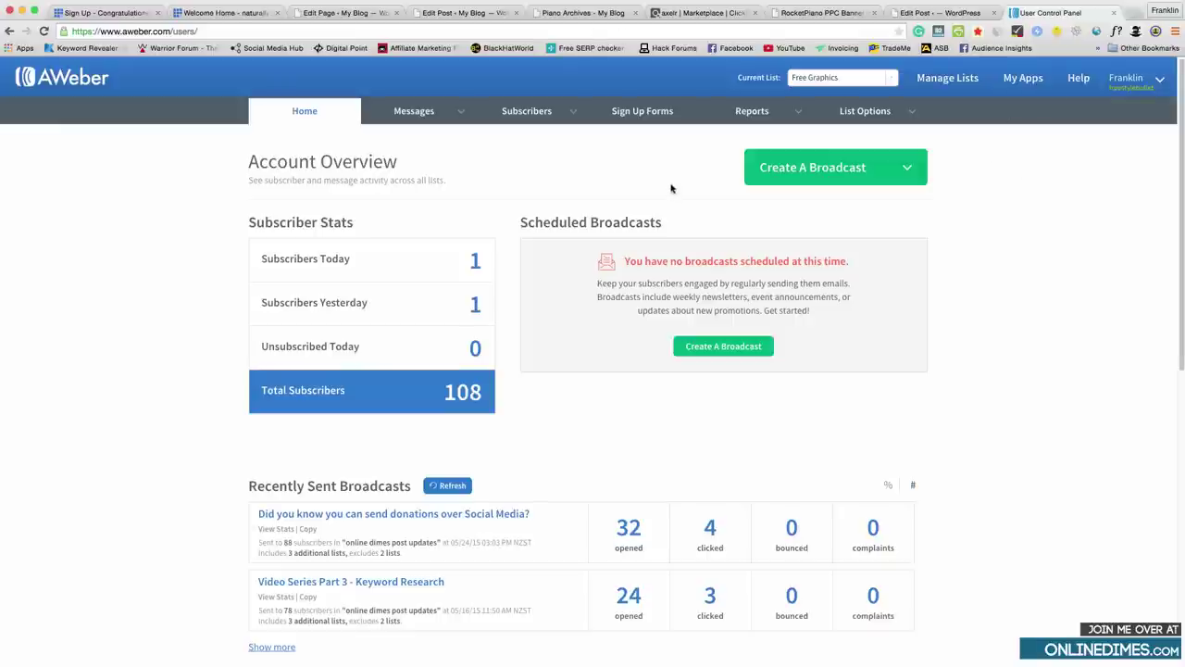
Switch to AWeber, create a sign-up form for the Free Graphics list without the Name field, and insert an image element.
click(639, 113)
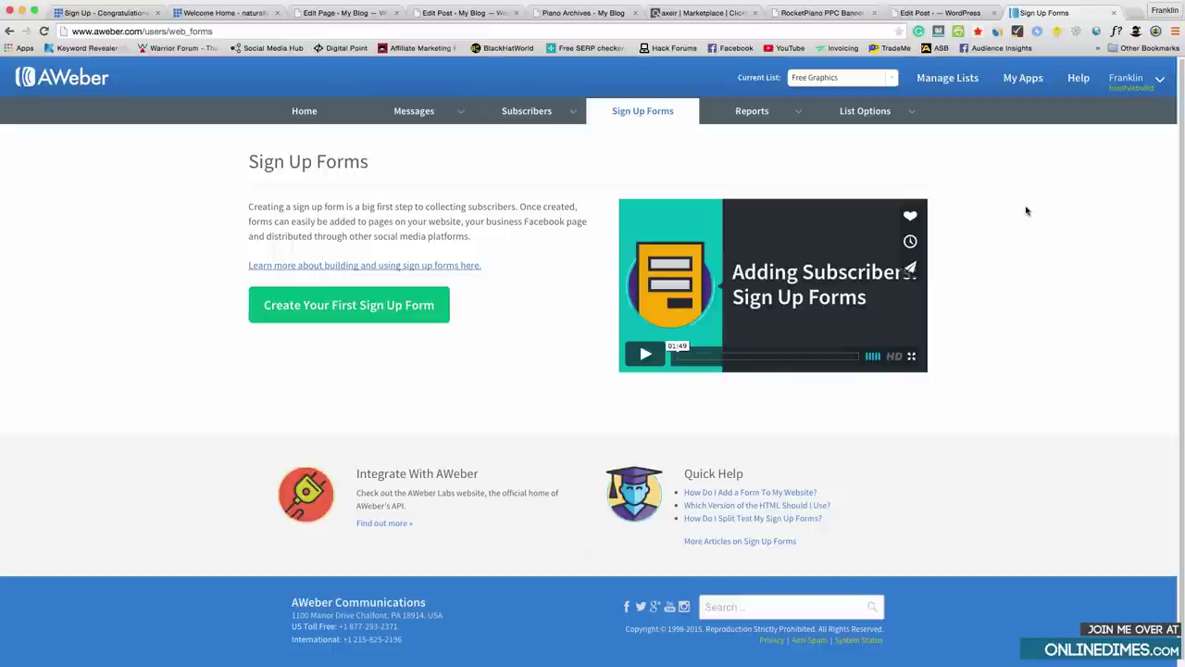
click(349, 303)
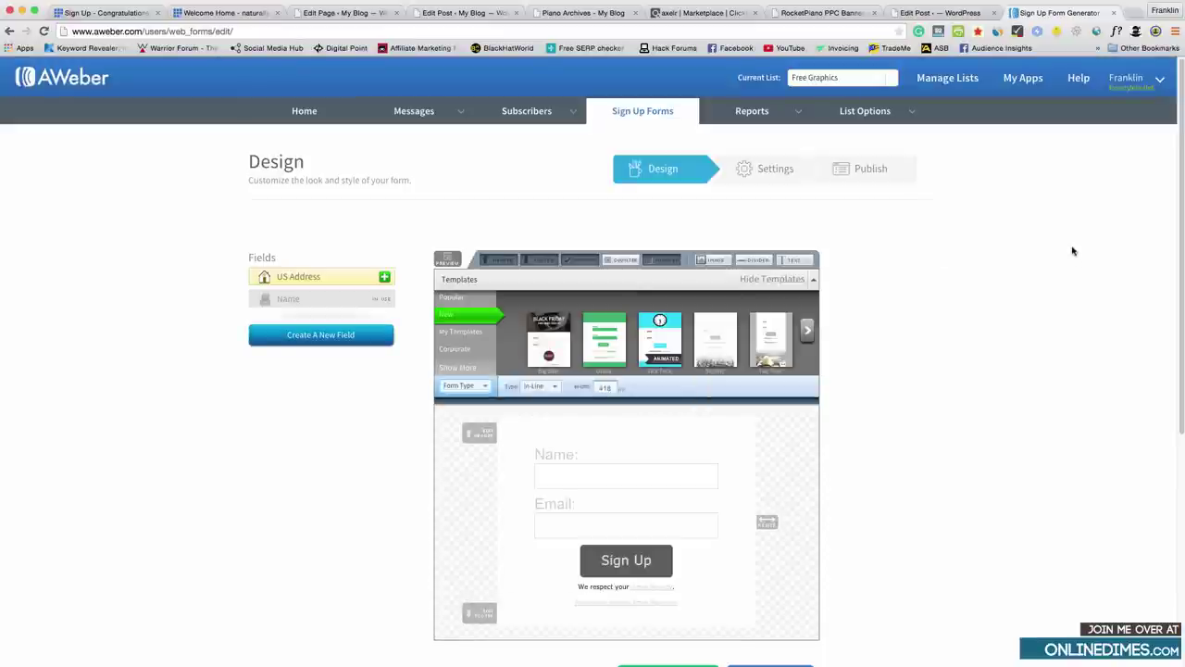
click(718, 260)
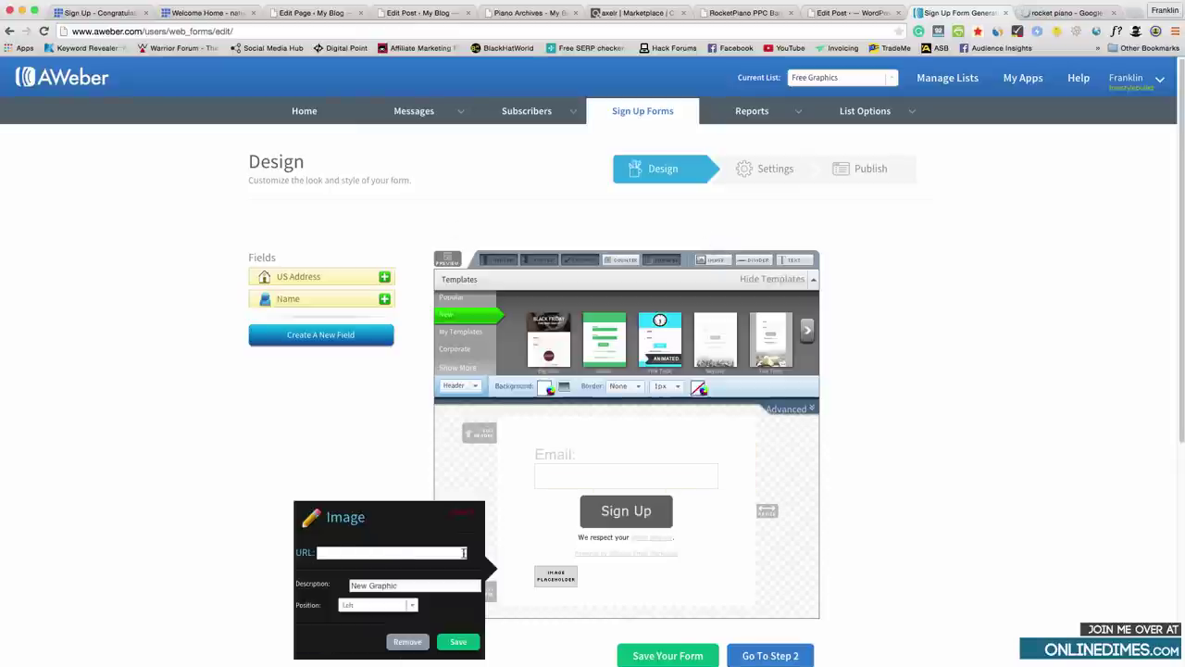
Switch to the WordPress Media Library and upload the product image rocket-piano-review-logo.jpg.
click(315, 13)
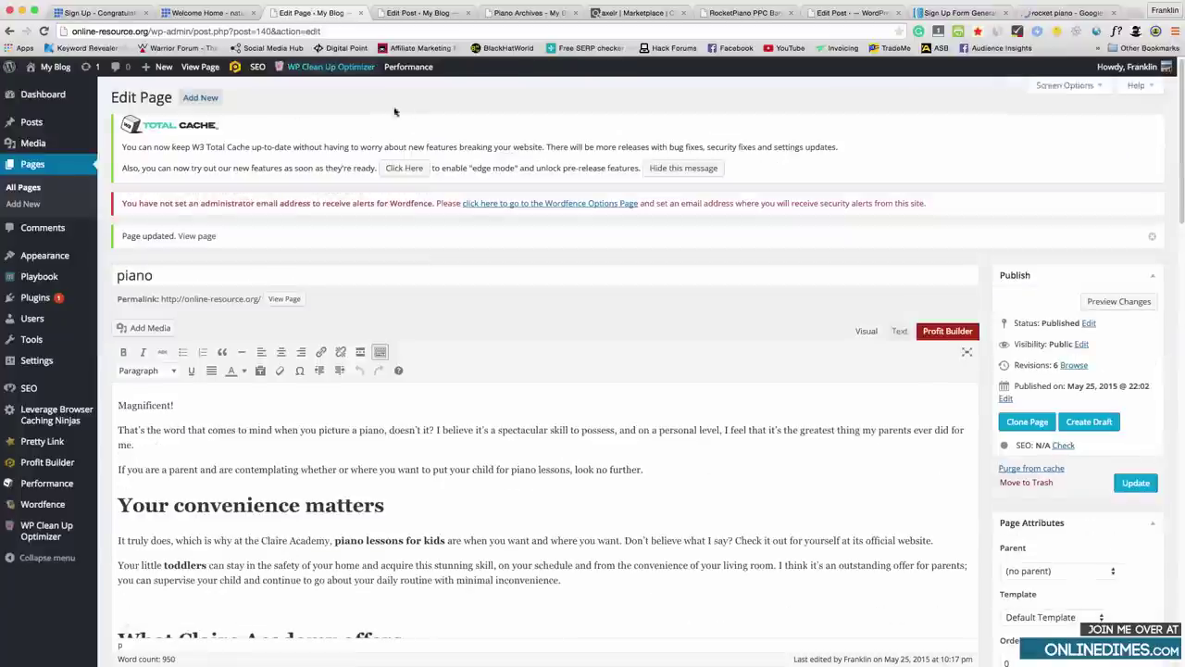
click(45, 142)
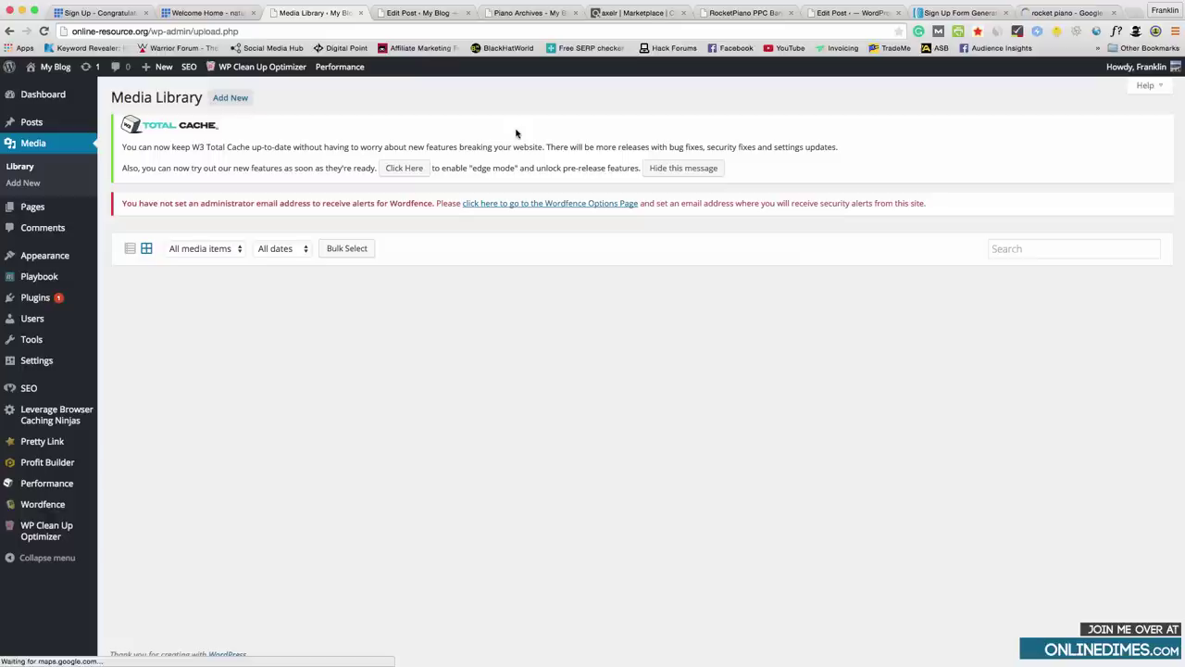
click(234, 97)
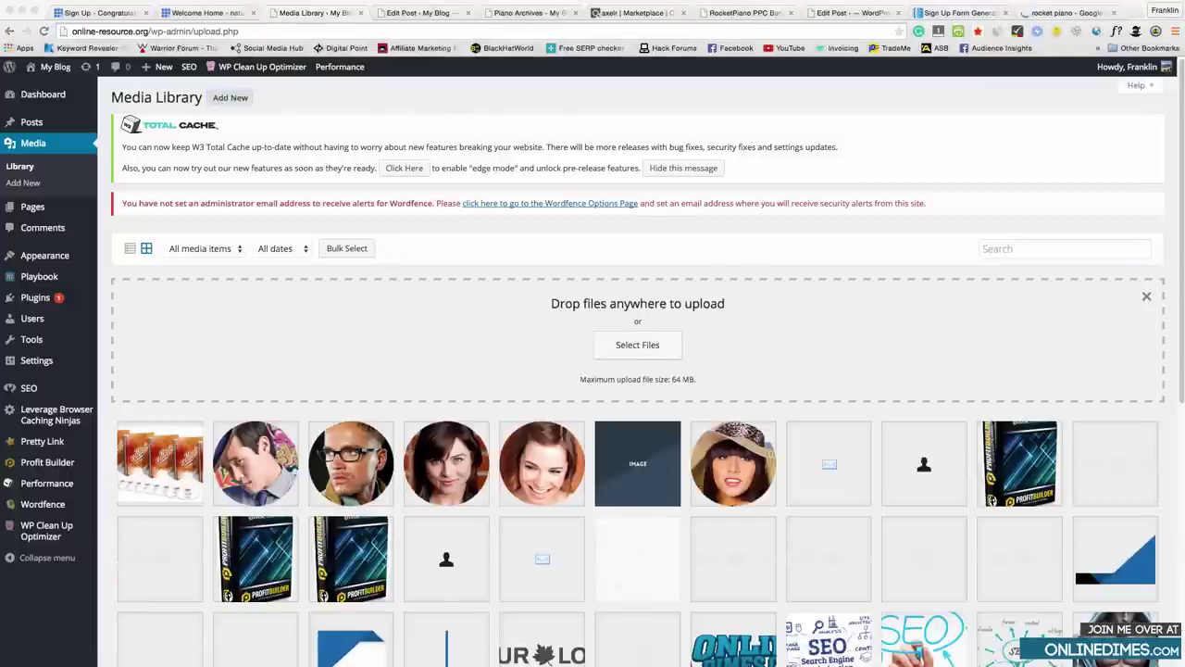
drag(1093, 482, 555, 324)
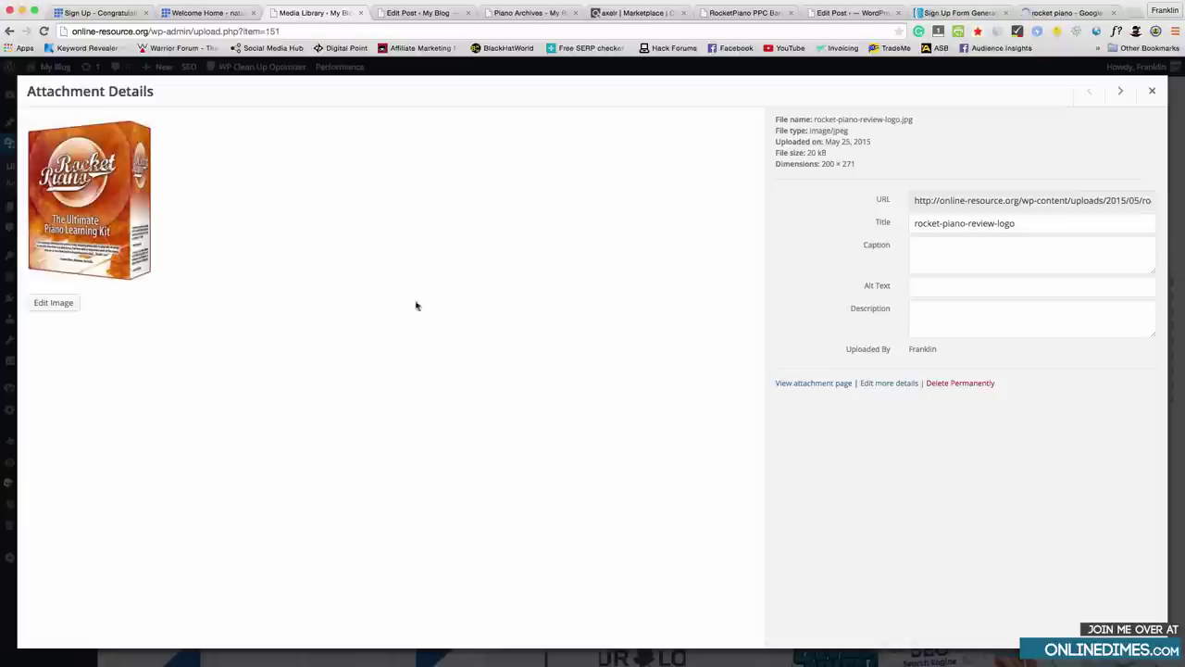
Open the full edit details of the uploaded Rocket Piano image and copy its file URL.
click(889, 404)
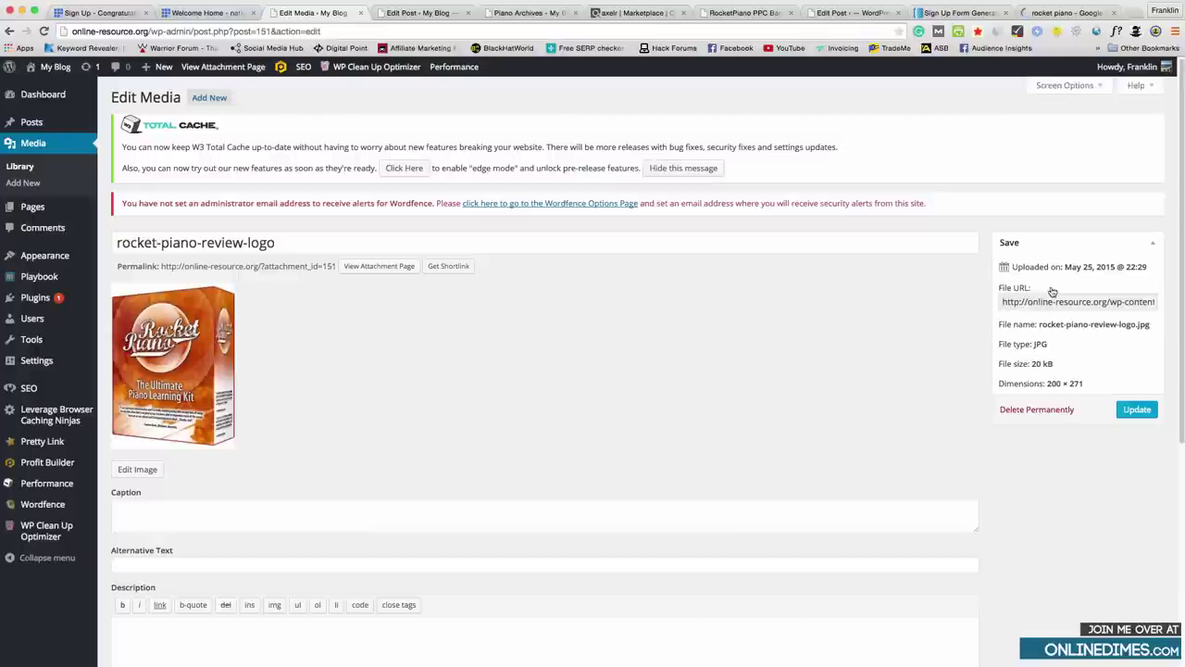
drag(1002, 292, 1173, 303)
right_click(1085, 306)
click(1109, 312)
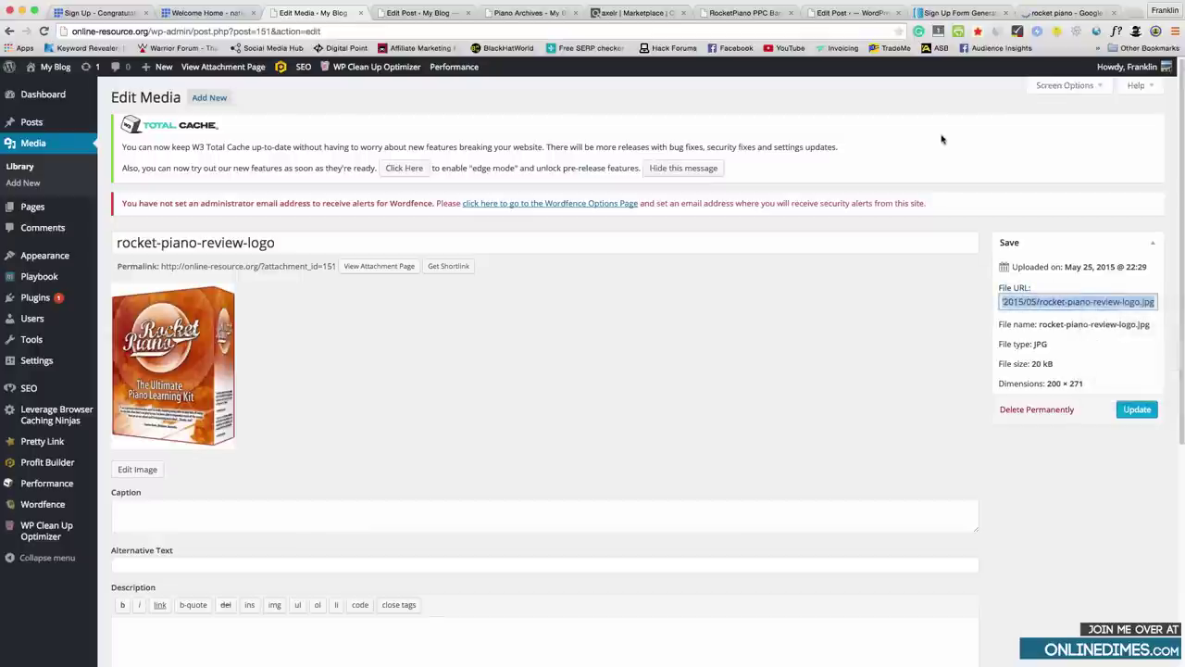
Return to the AWeber form, paste the copied image URL into the image element, and save the element.
click(981, 16)
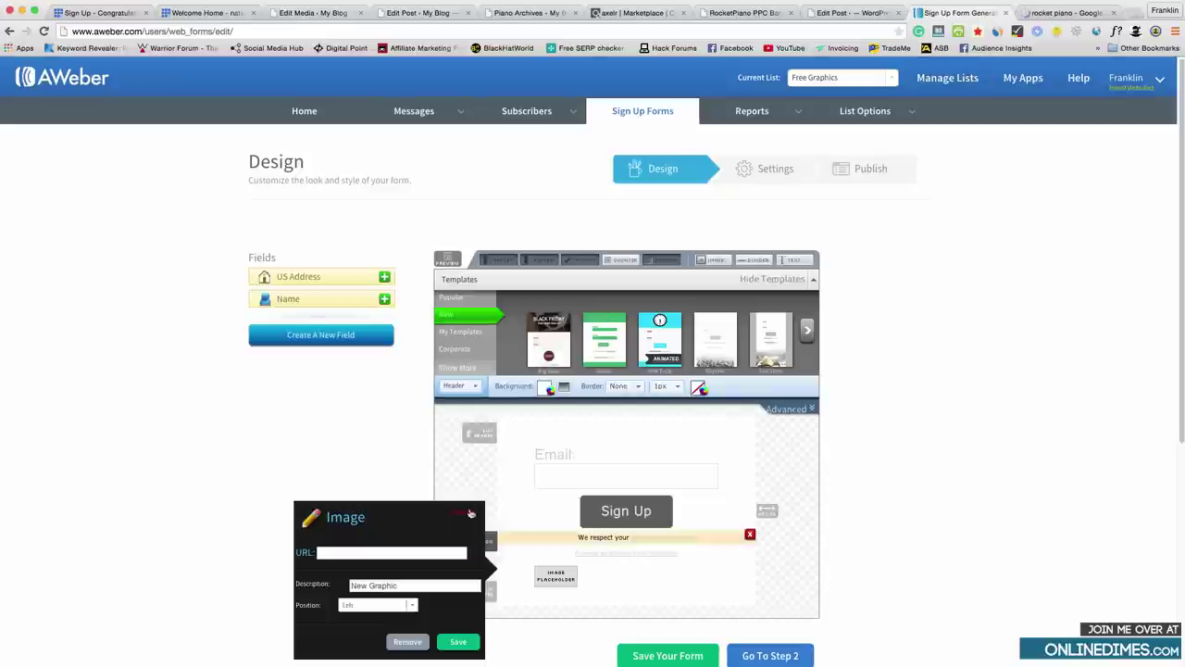
right_click(348, 556)
click(370, 612)
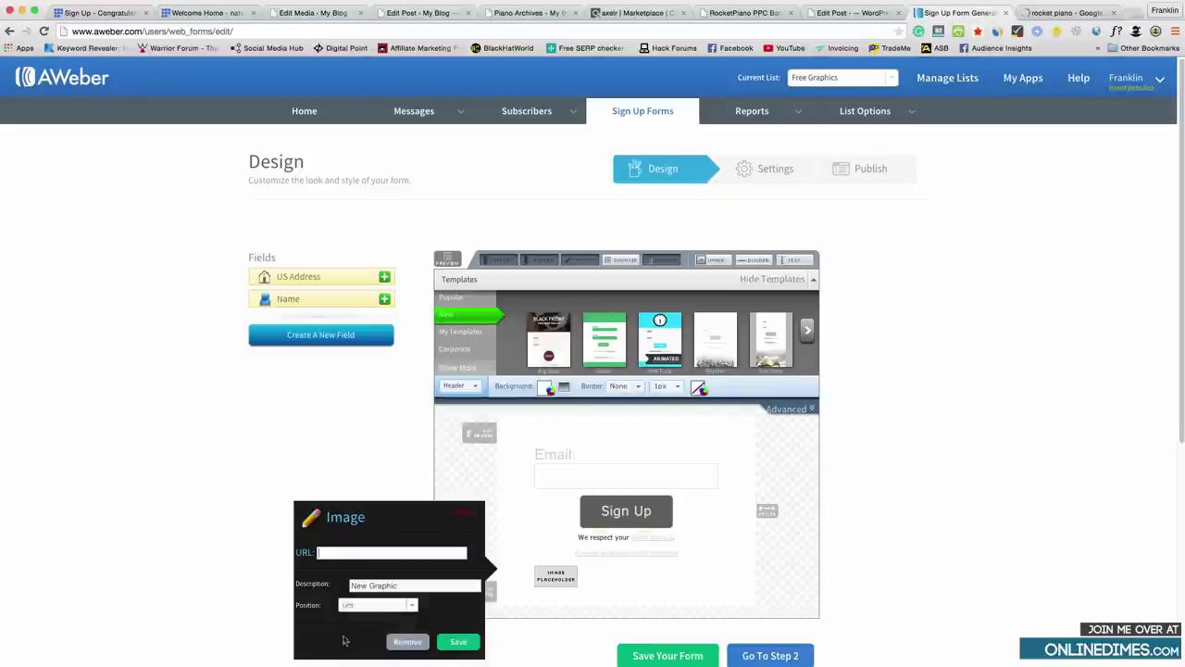
click(458, 639)
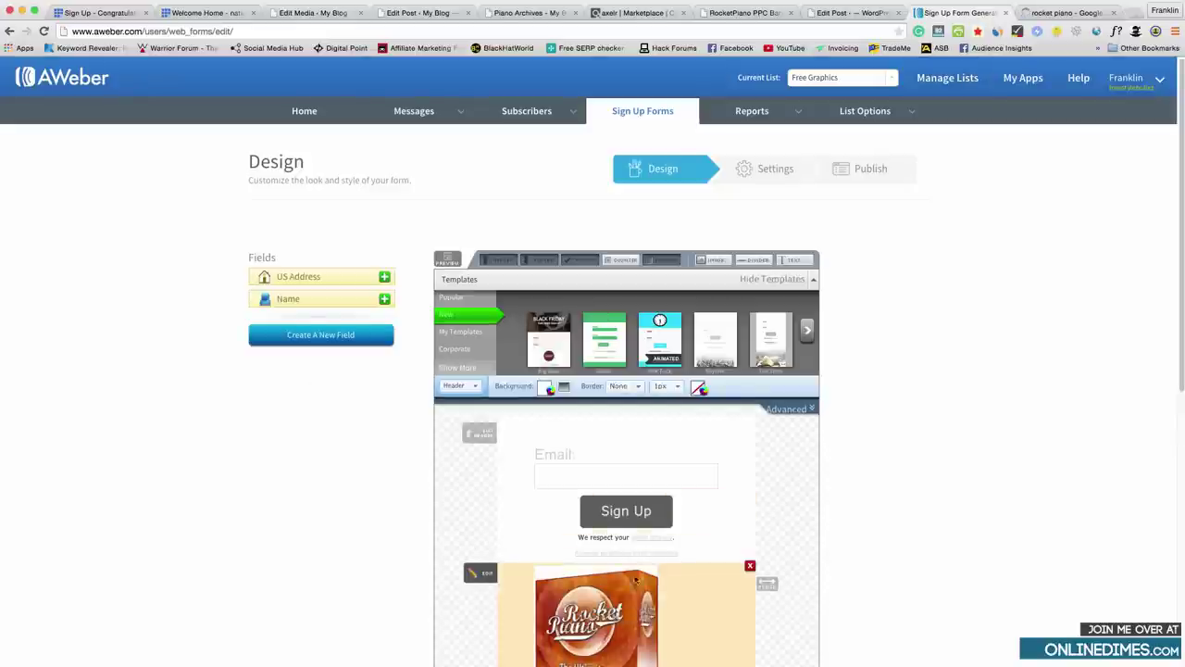
Move the Rocket Piano image above the Email field and set its position to Center.
drag(626, 613, 661, 478)
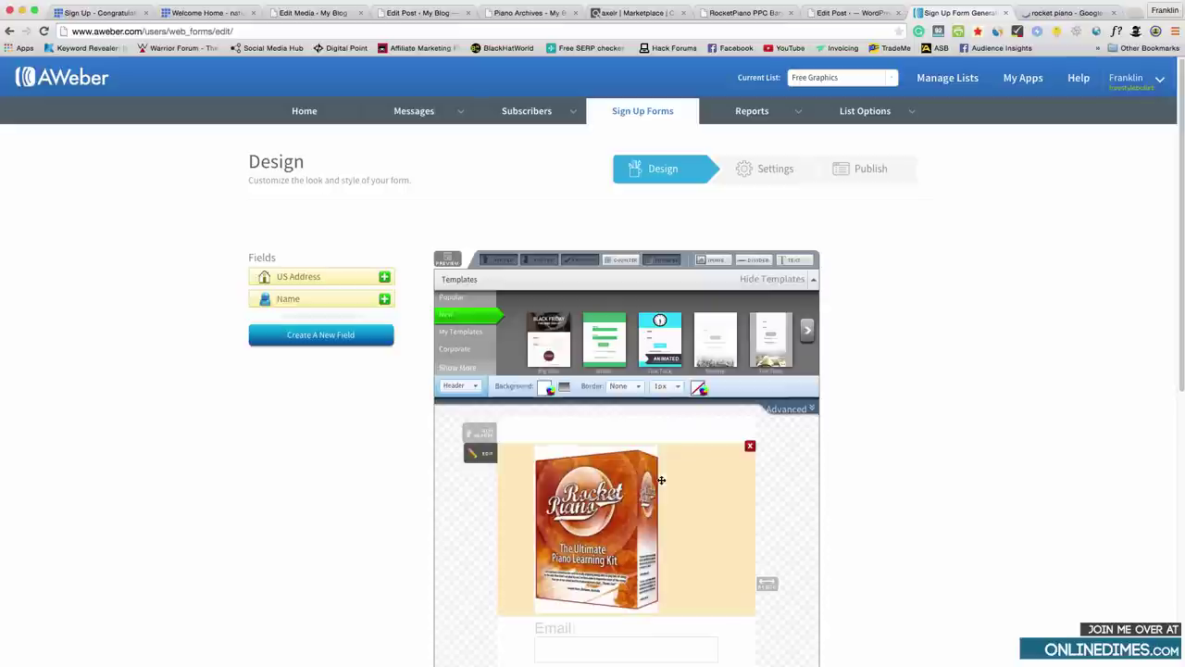
click(712, 511)
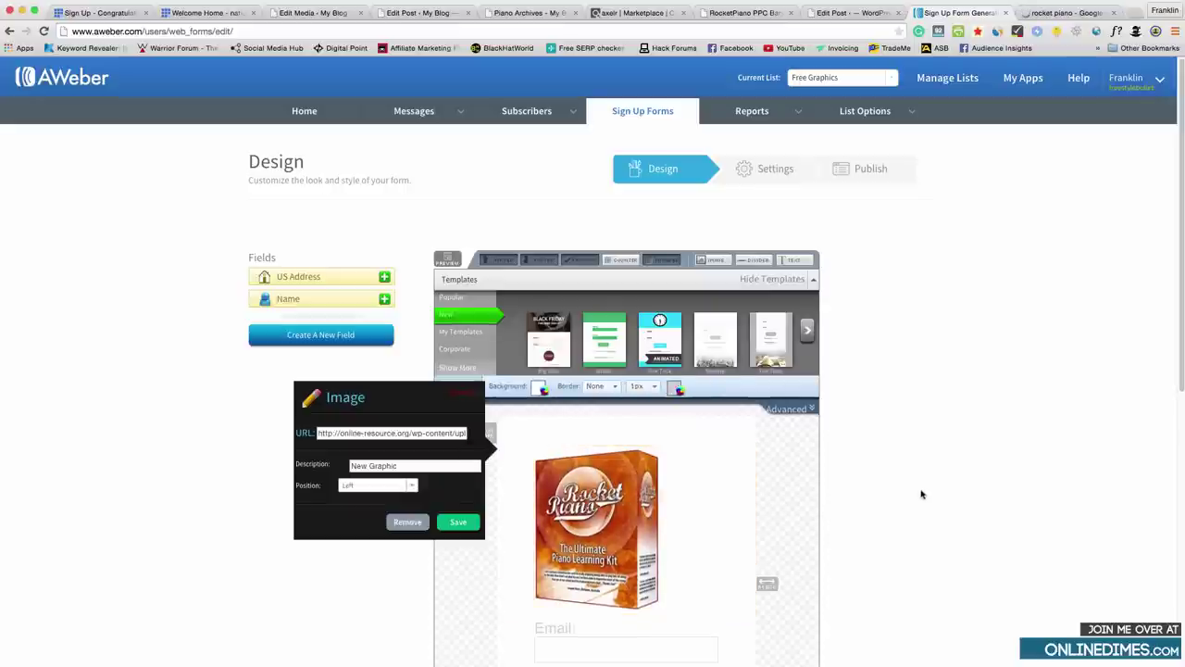
click(412, 489)
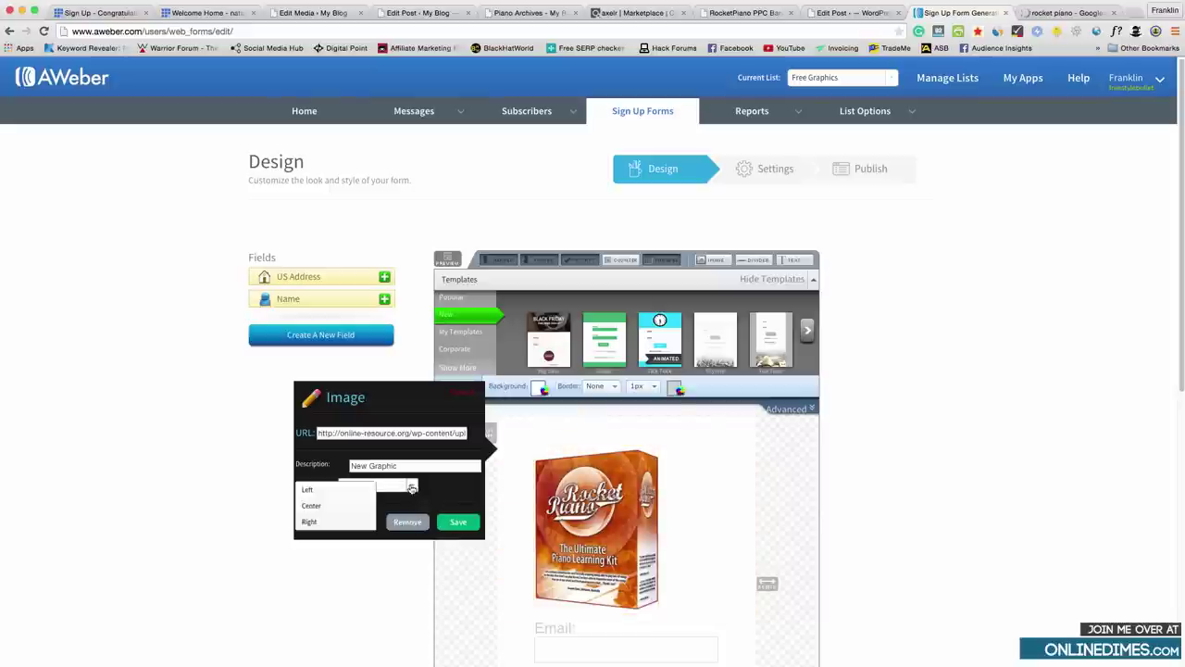
click(347, 507)
click(457, 523)
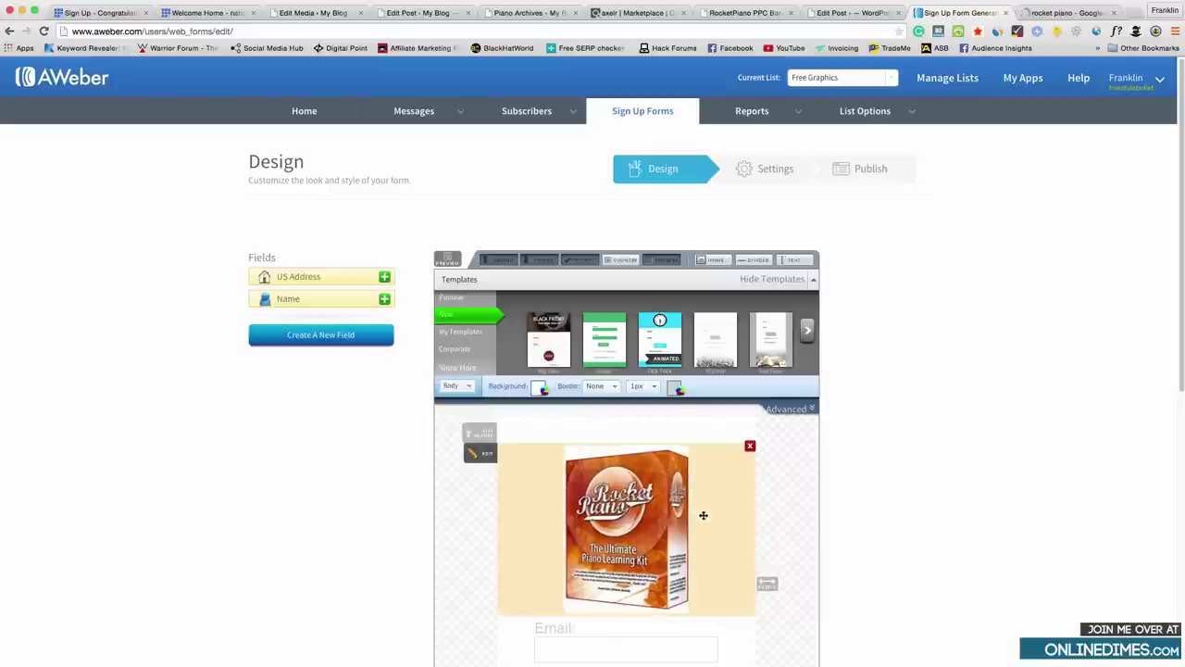
Add a bold orange heading "Get my awesome free piano lessons e-book for free!" above the image and remove the "Powered by AWeber" line.
scroll(624, 606, down, 3)
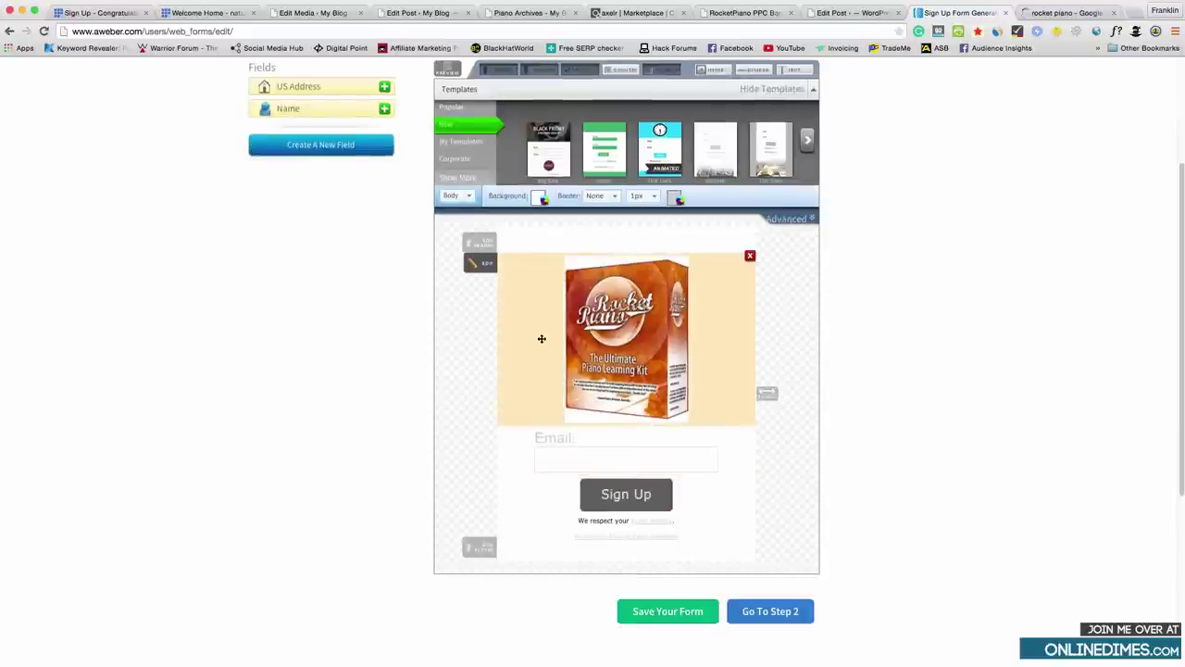
scroll(663, 117, up, 1)
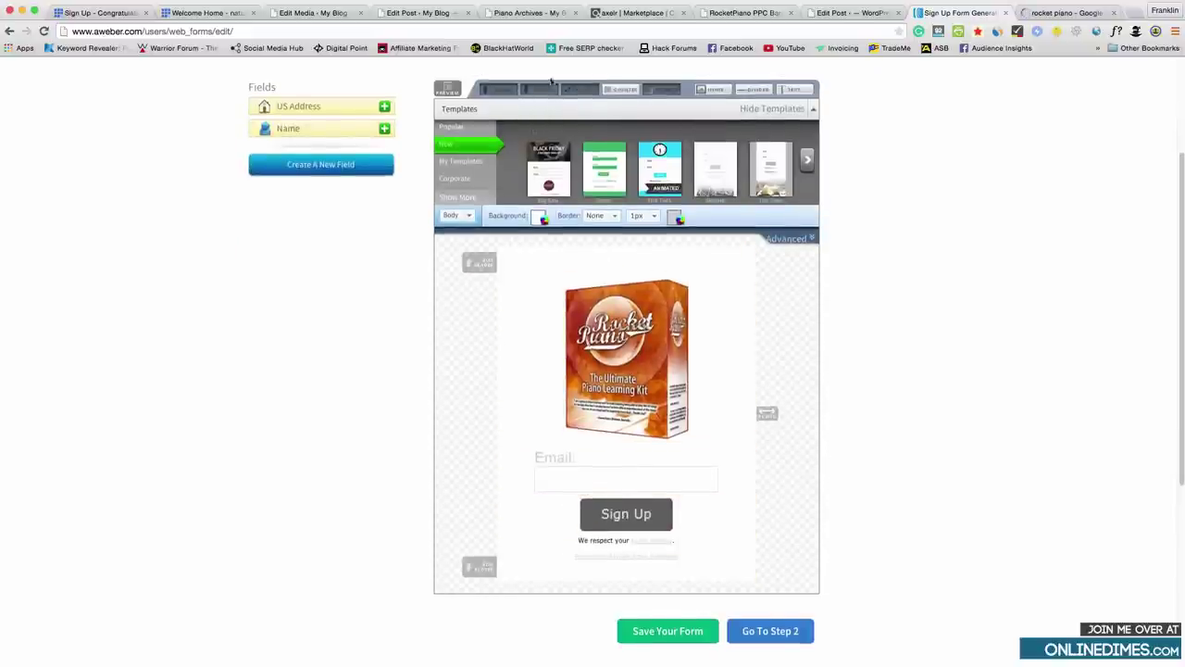
click(607, 435)
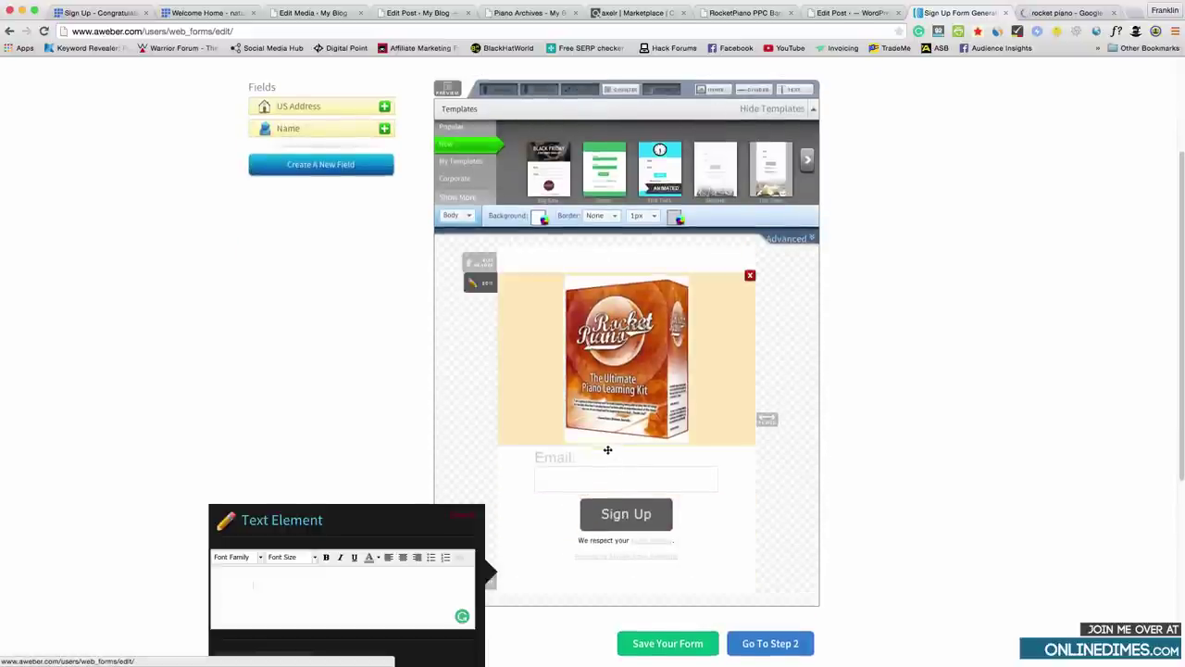
drag(547, 555, 581, 240)
click(548, 571)
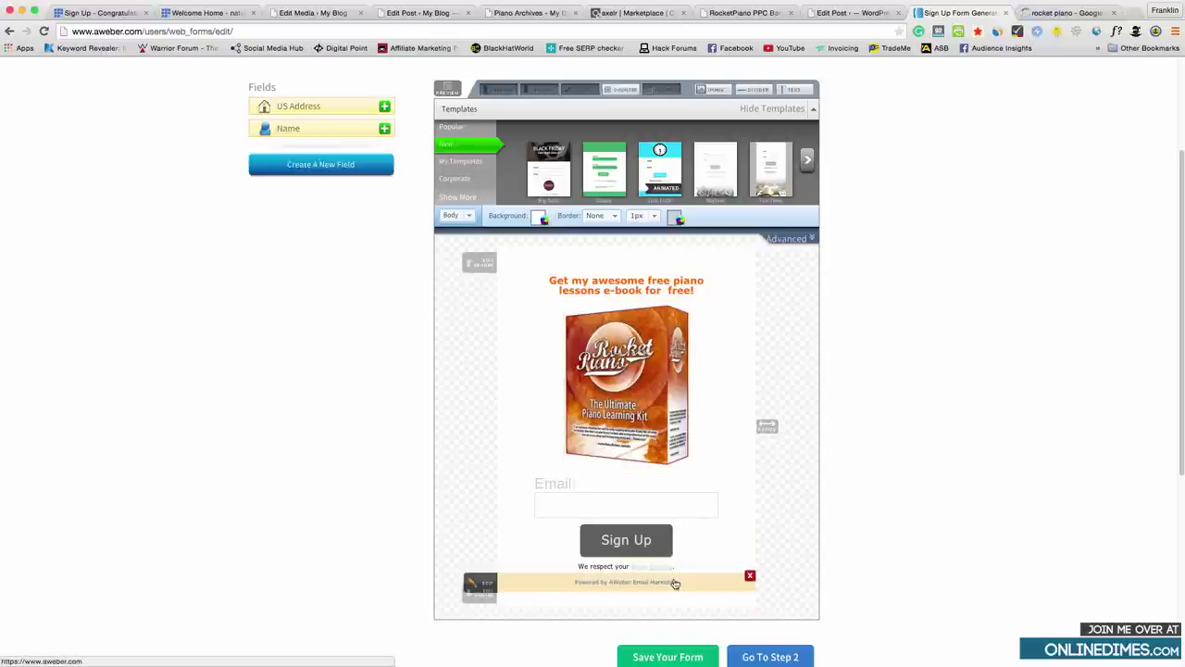
click(751, 578)
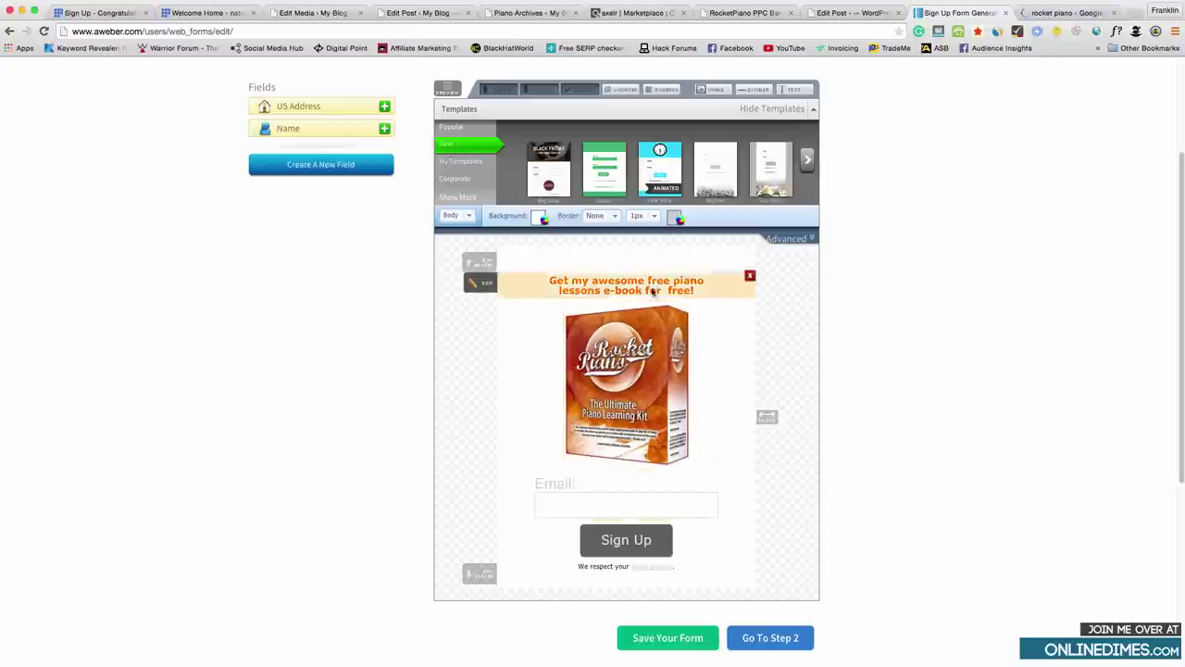
Go to the form's settings and examine the Thank You Page and Already Subscribed Page options, leaving the Basic Version selected.
click(758, 639)
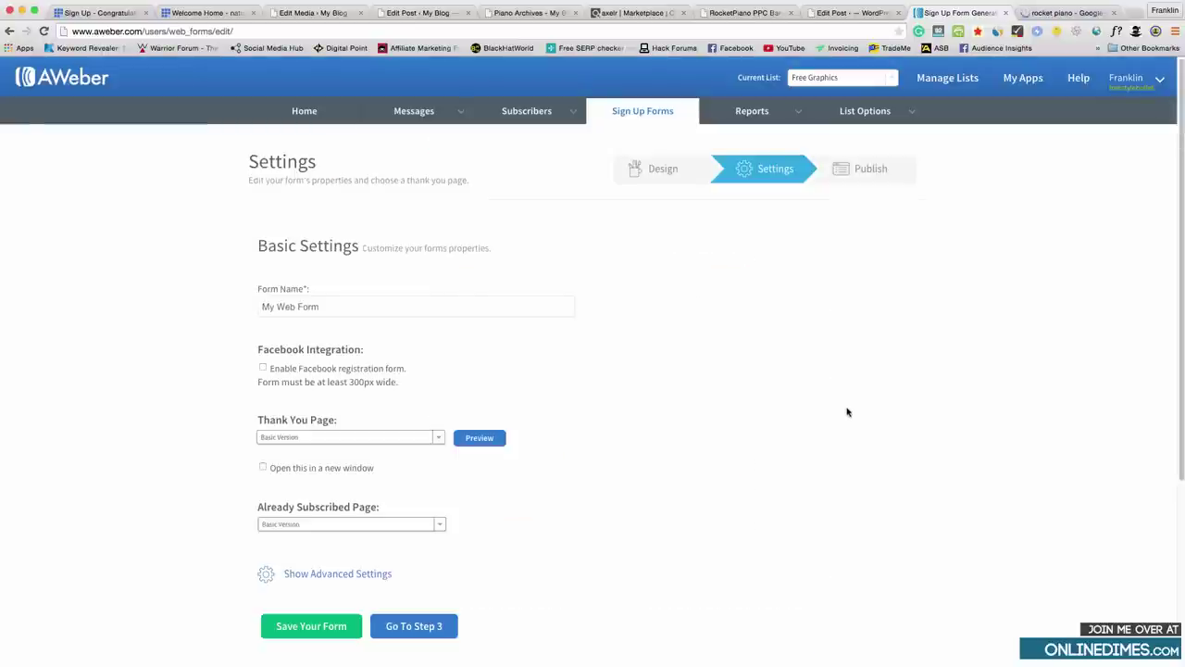
scroll(455, 490, down, 1)
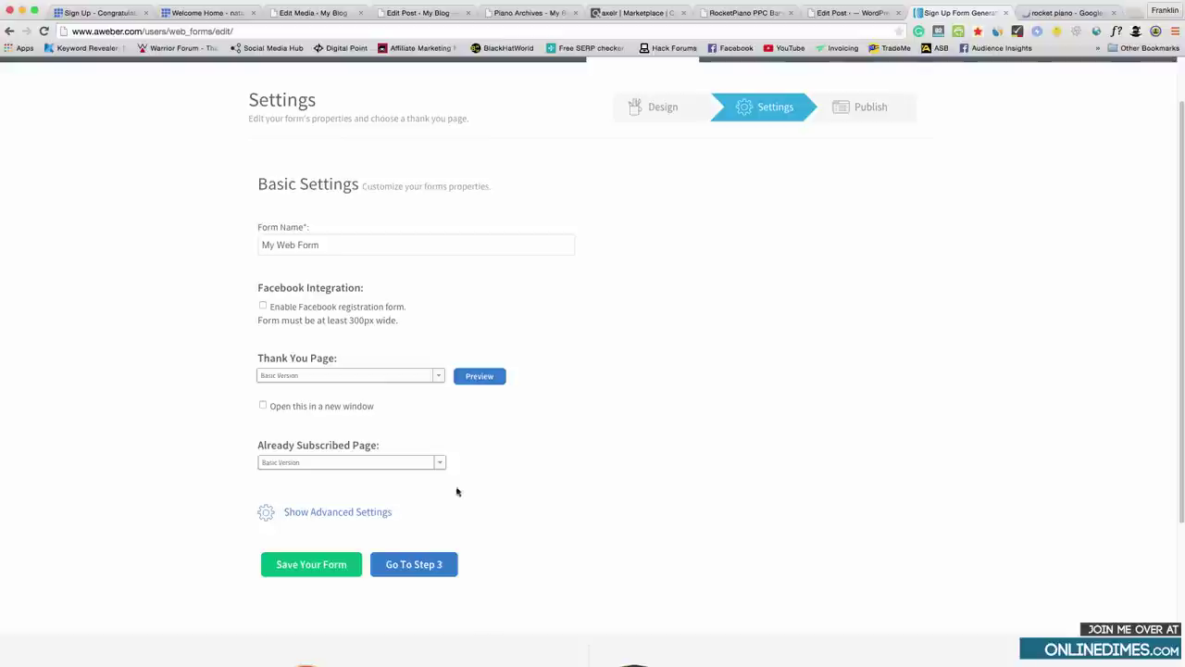
click(441, 463)
click(438, 435)
click(413, 378)
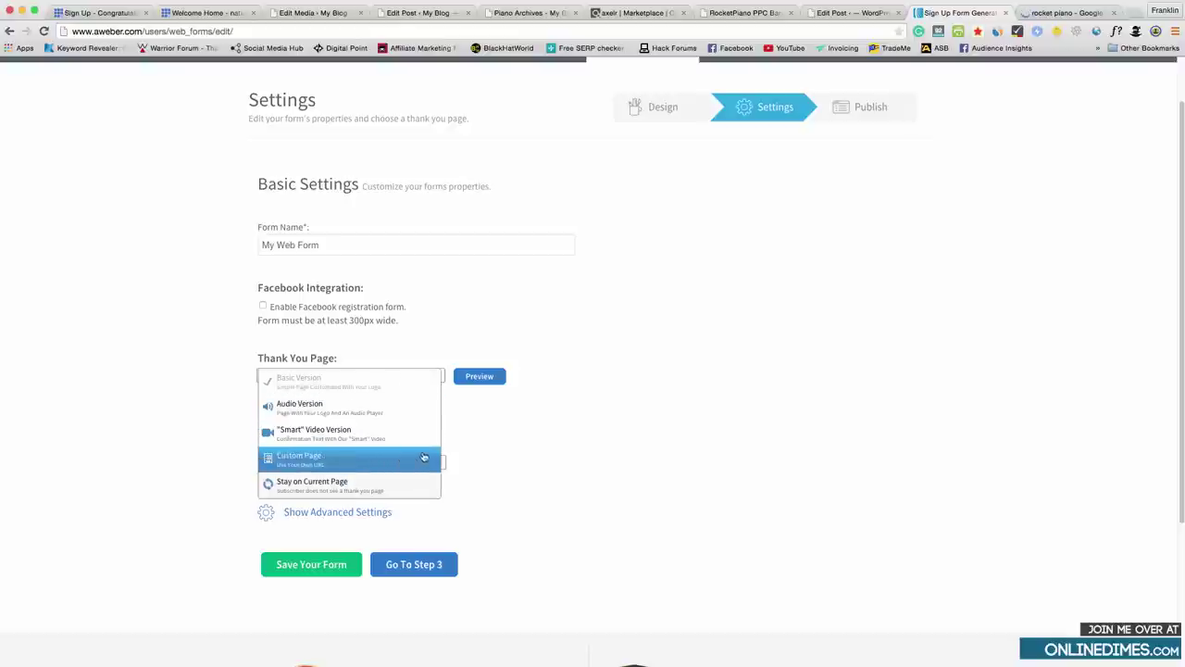
click(583, 439)
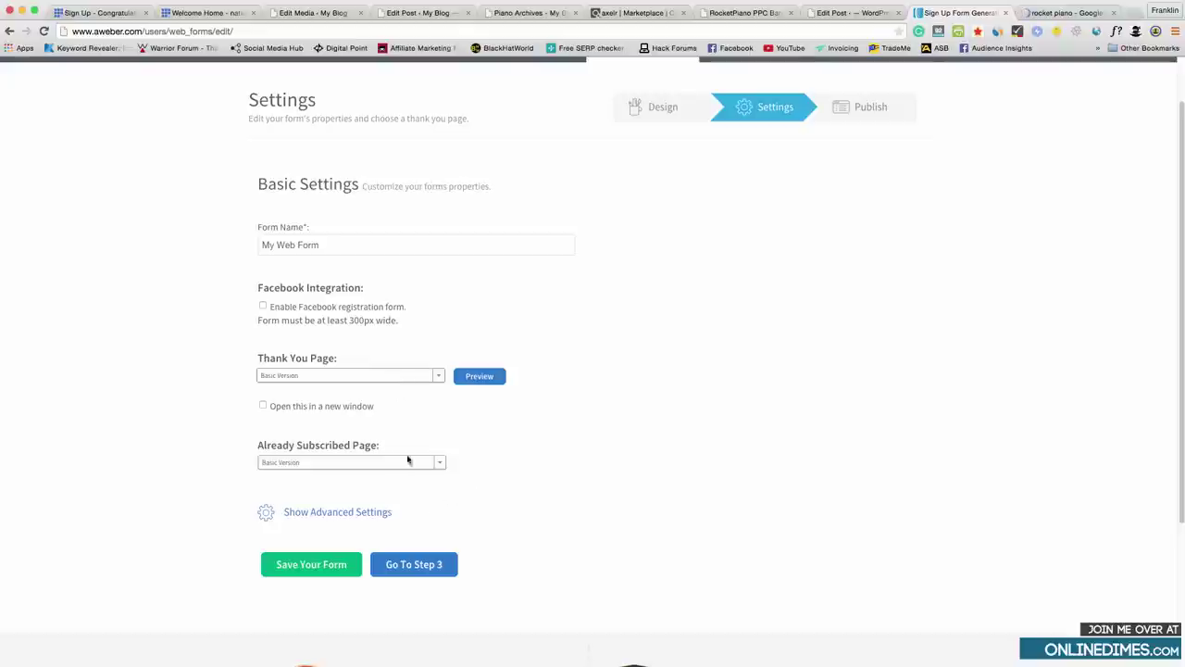
scroll(516, 490, up, 2)
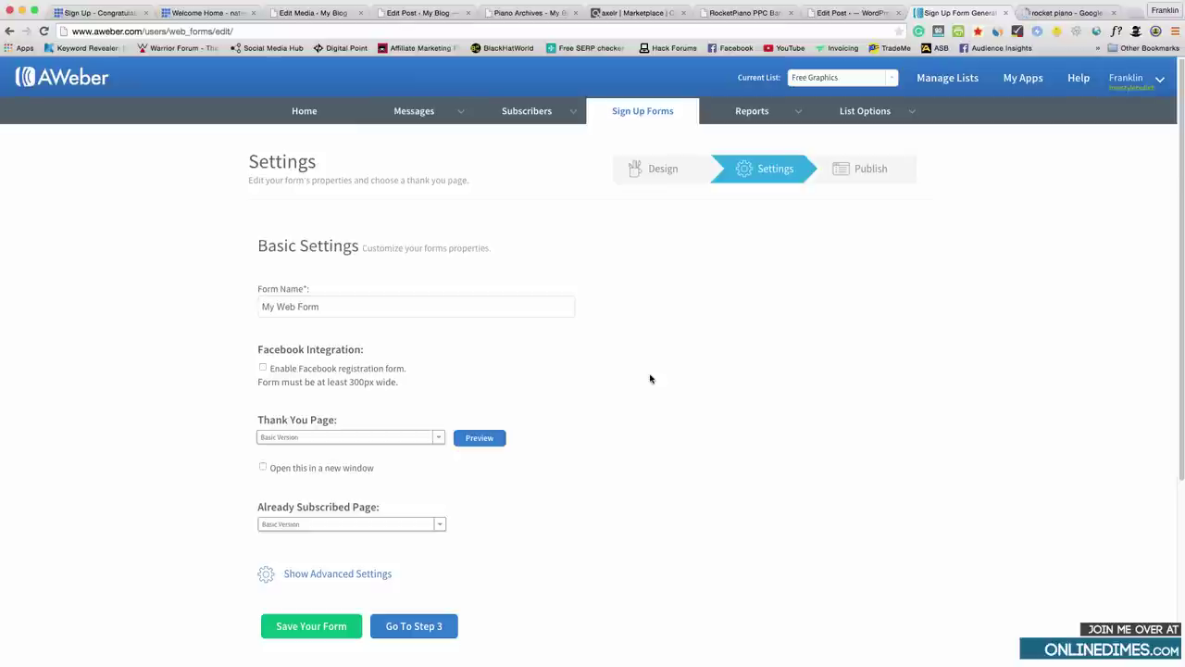
Proceed to the form's publishing stage, go back to the design, and save the sign-up form.
click(415, 634)
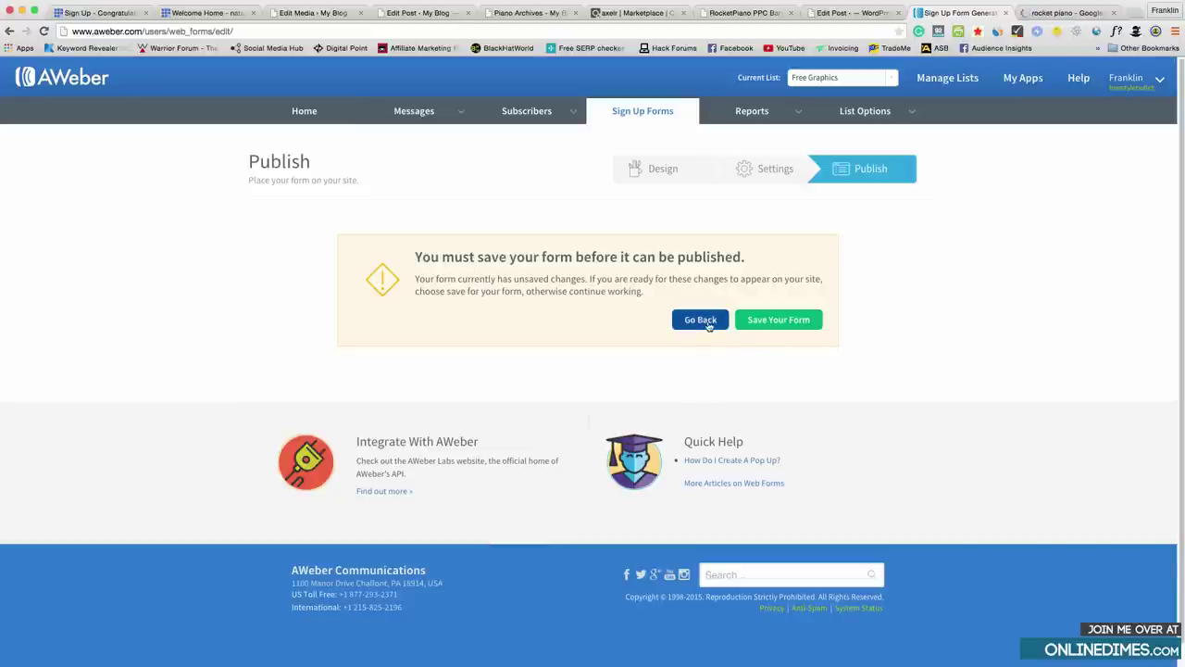
click(708, 324)
scroll(810, 420, down, 5)
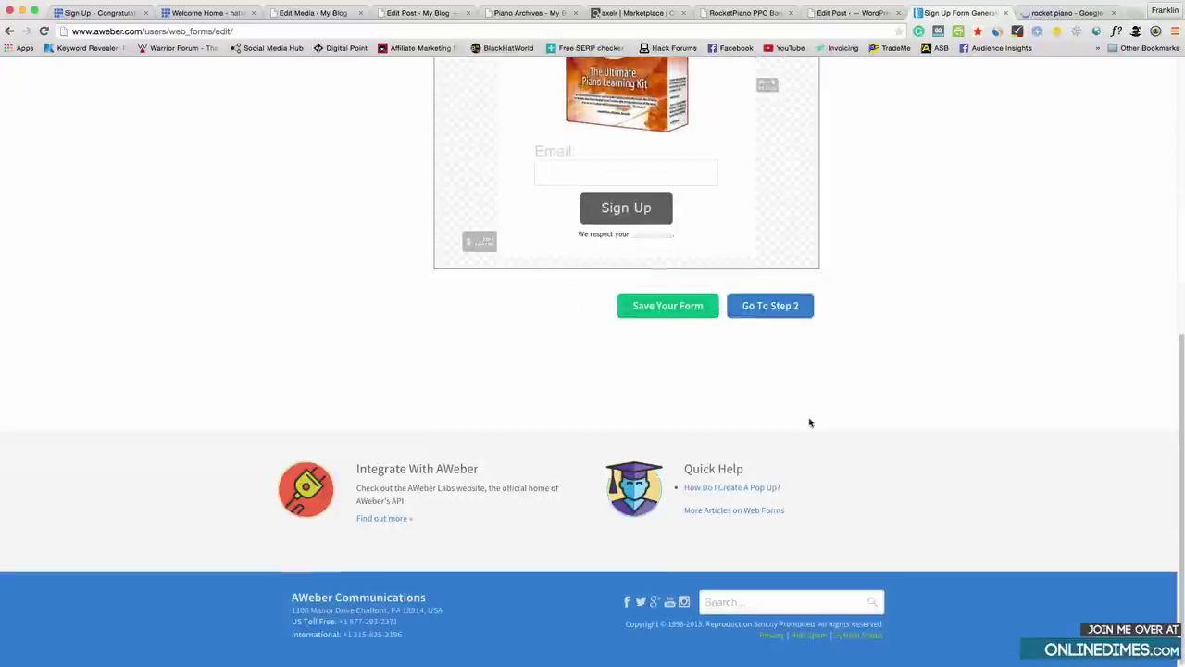
click(688, 312)
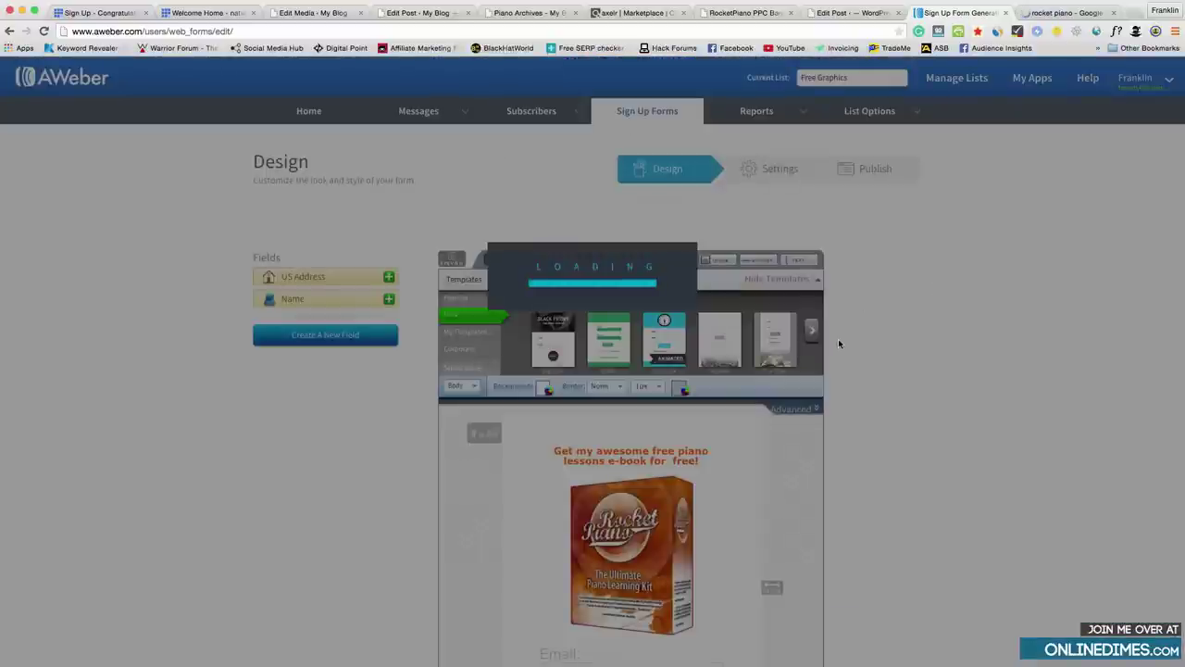
Advance the sign-up form through its settings to the publishing stage and choose "I Will Install My Form".
scroll(838, 352, down, 8)
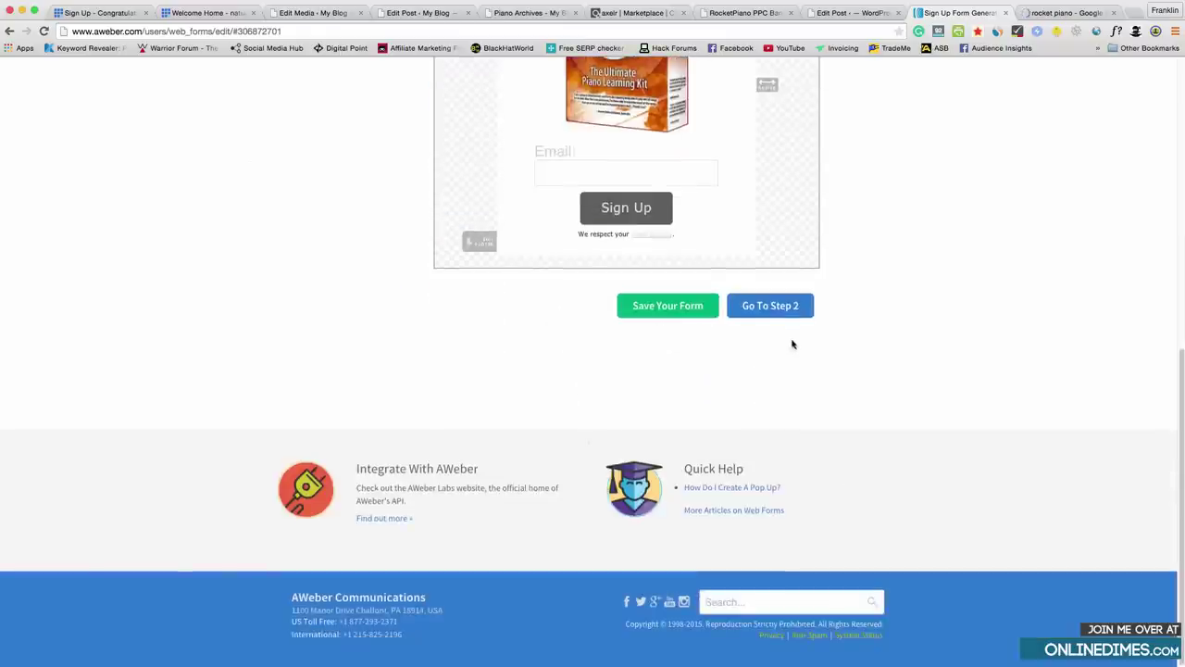
click(770, 305)
scroll(926, 319, down, 5)
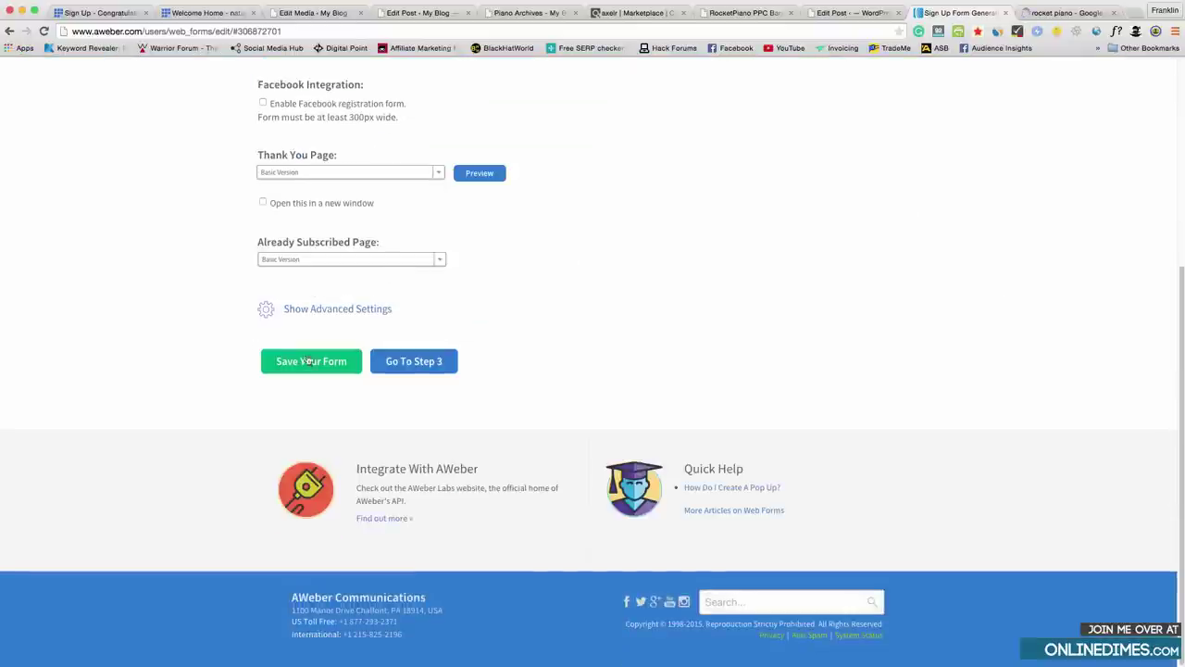
click(417, 363)
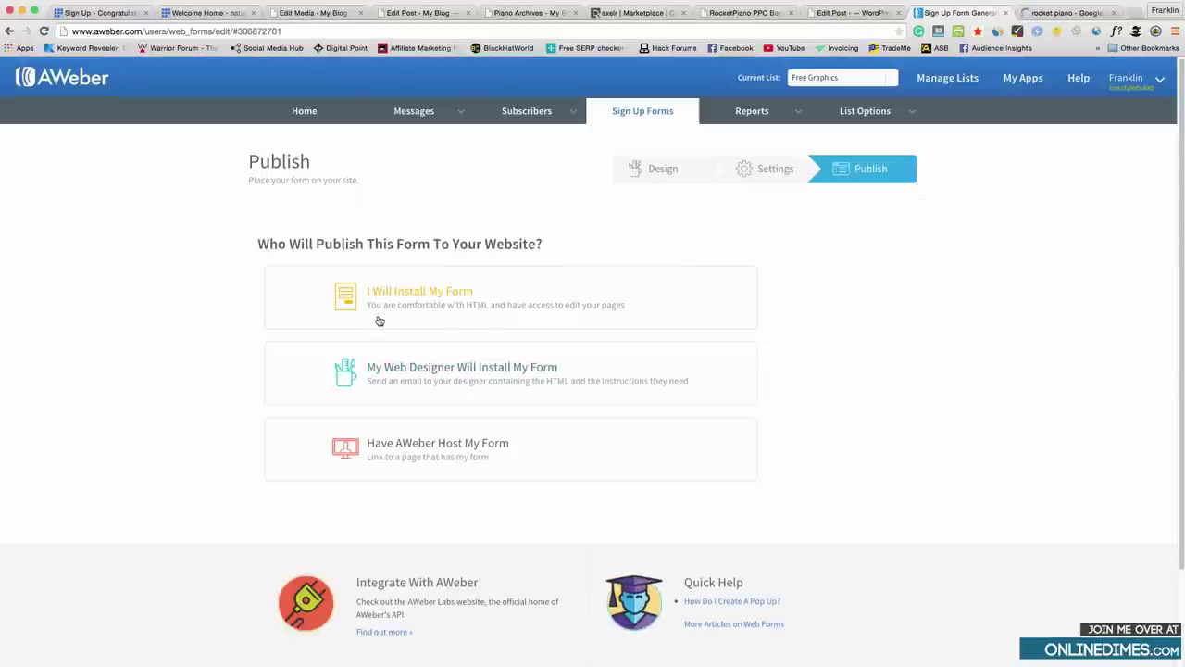
click(468, 299)
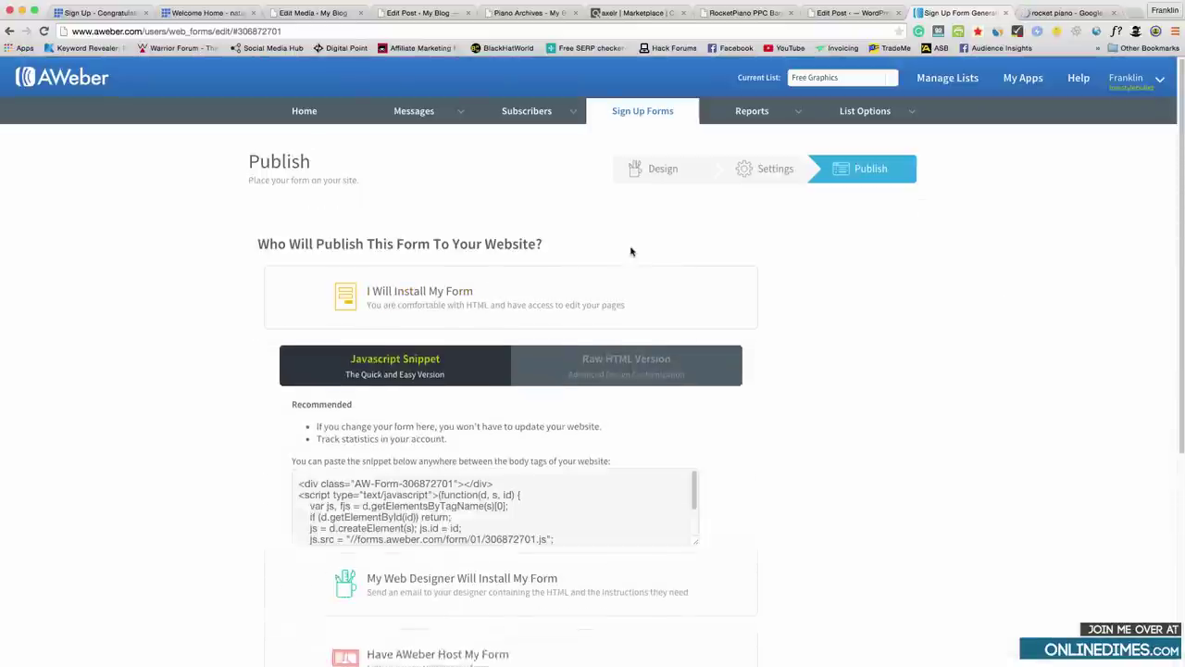
Compare the Raw HTML Version with the Javascript Snippet, and copy the complete Javascript Snippet code.
click(633, 371)
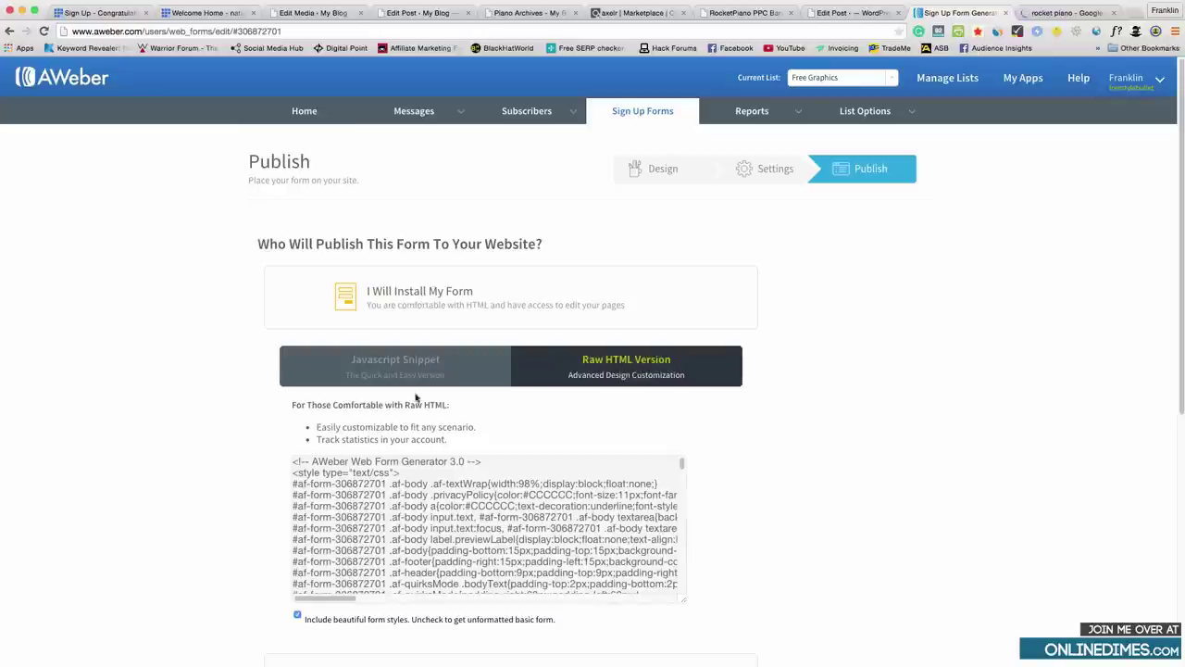
click(444, 360)
click(296, 481)
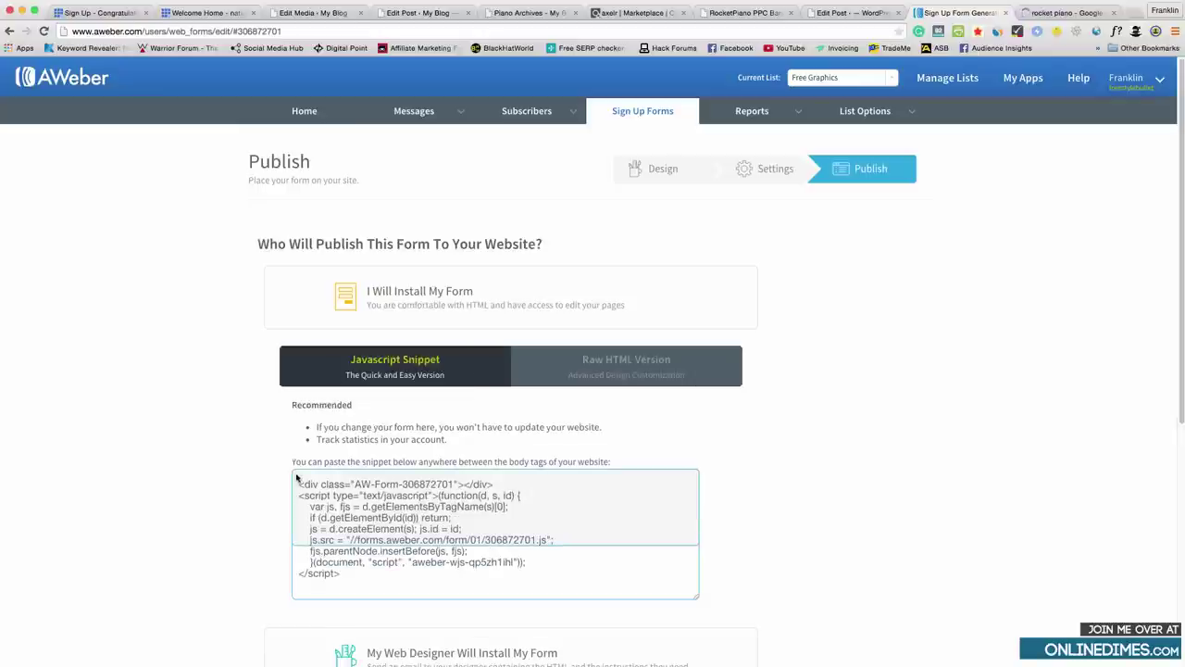
drag(298, 482, 454, 584)
right_click(414, 491)
click(436, 493)
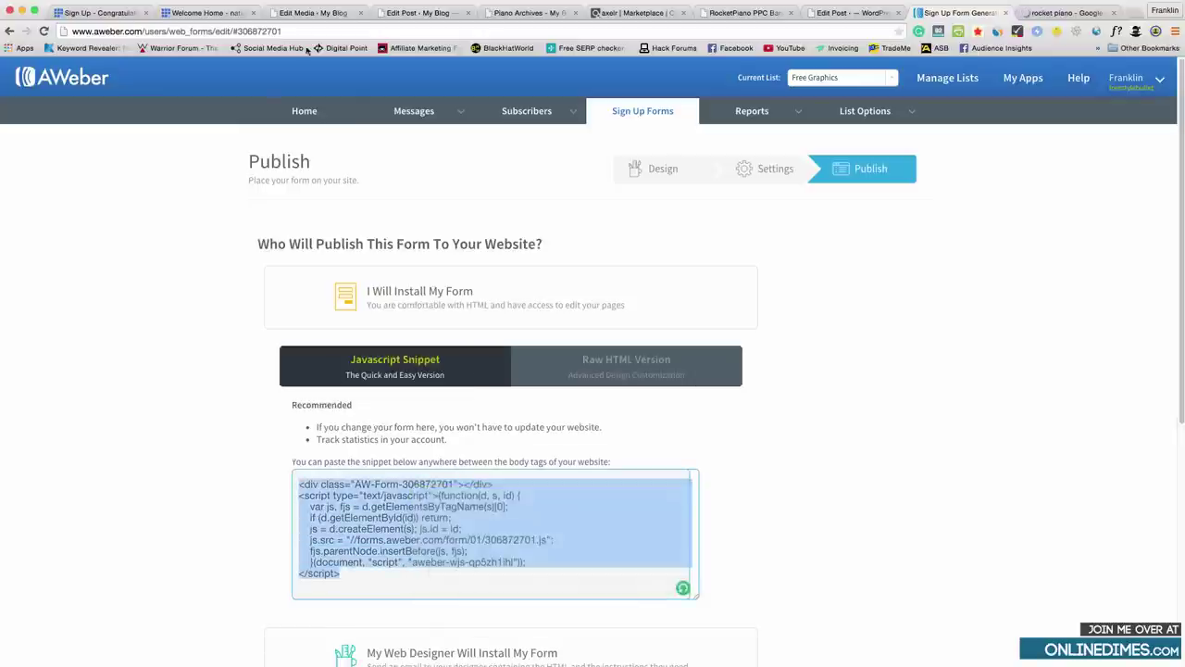
Switch to the WordPress admin's Widgets page and add an Enhanced Text widget to the Sidebar, directly below Search.
click(311, 14)
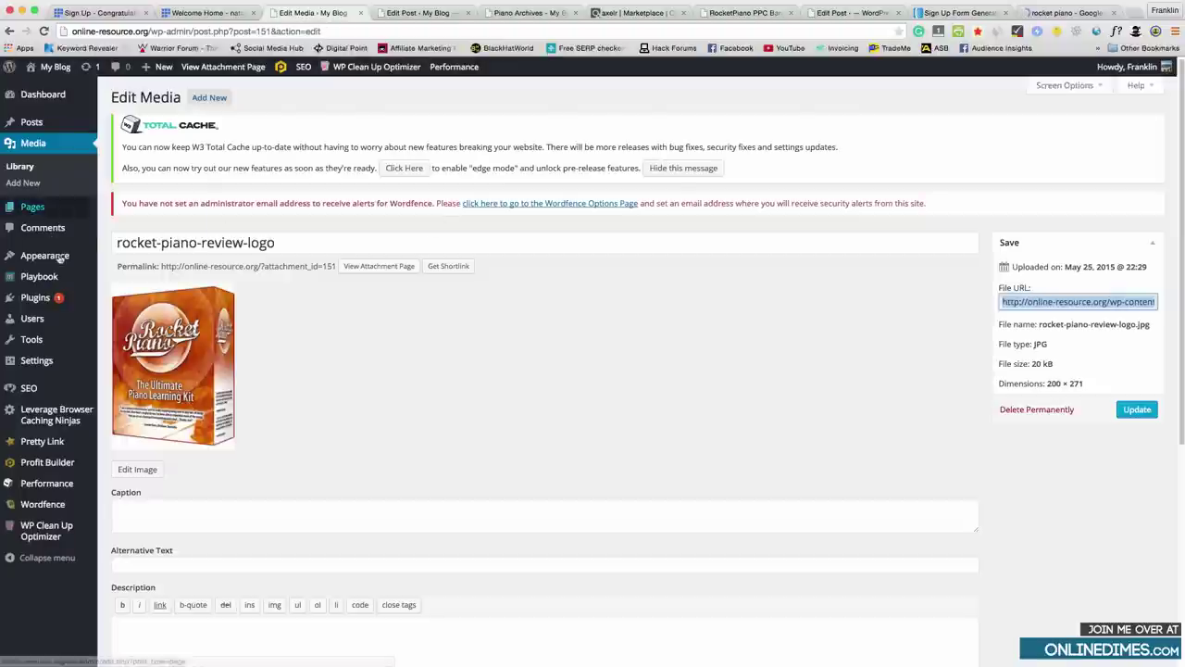
mouse_move(54, 256)
click(120, 290)
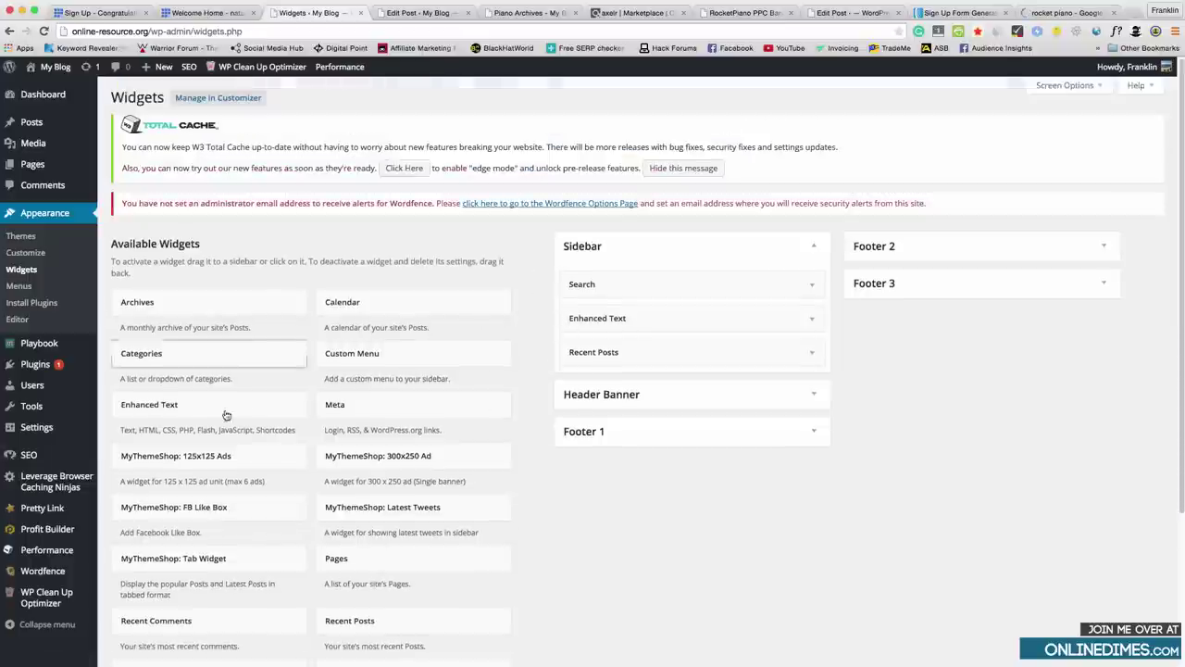
drag(176, 405, 627, 315)
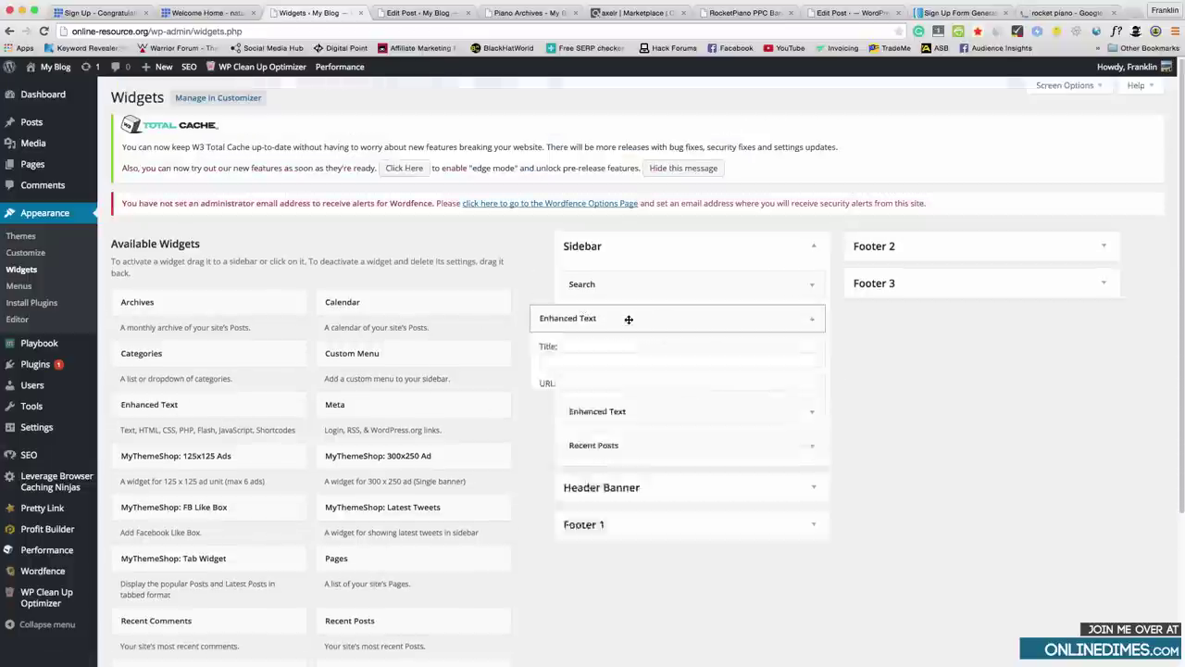
click(632, 325)
click(630, 318)
Paste the AWeber form snippet into the new Enhanced Text widget's Content and save the widget.
right_click(578, 496)
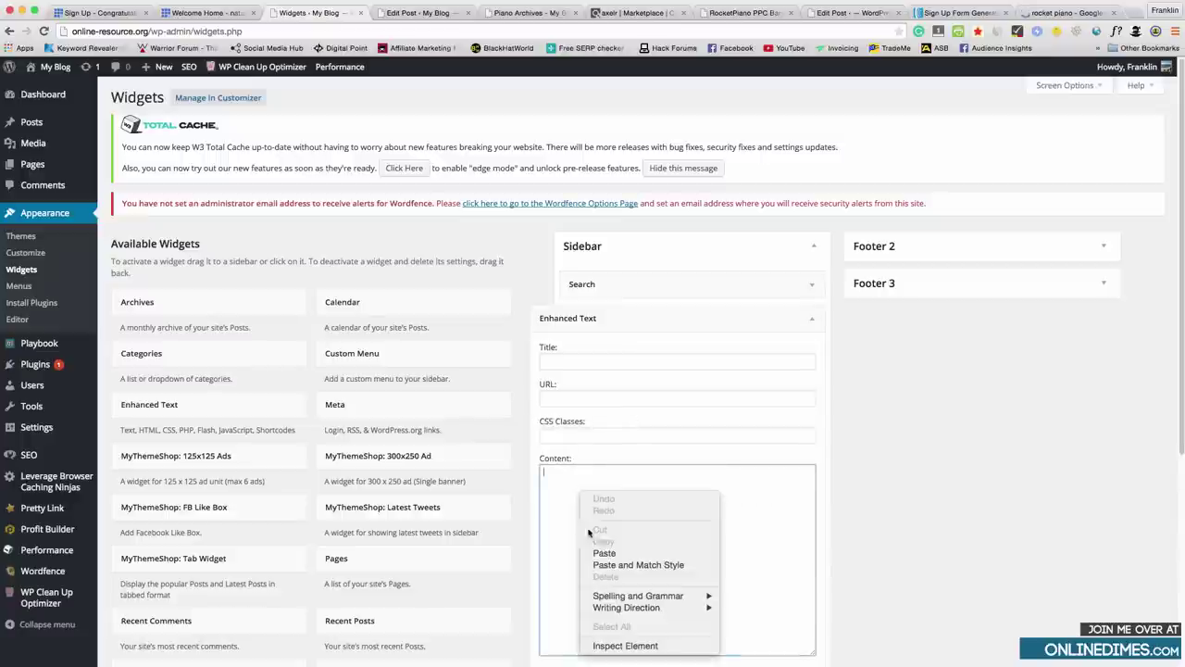
click(598, 555)
scroll(745, 595, down, 3)
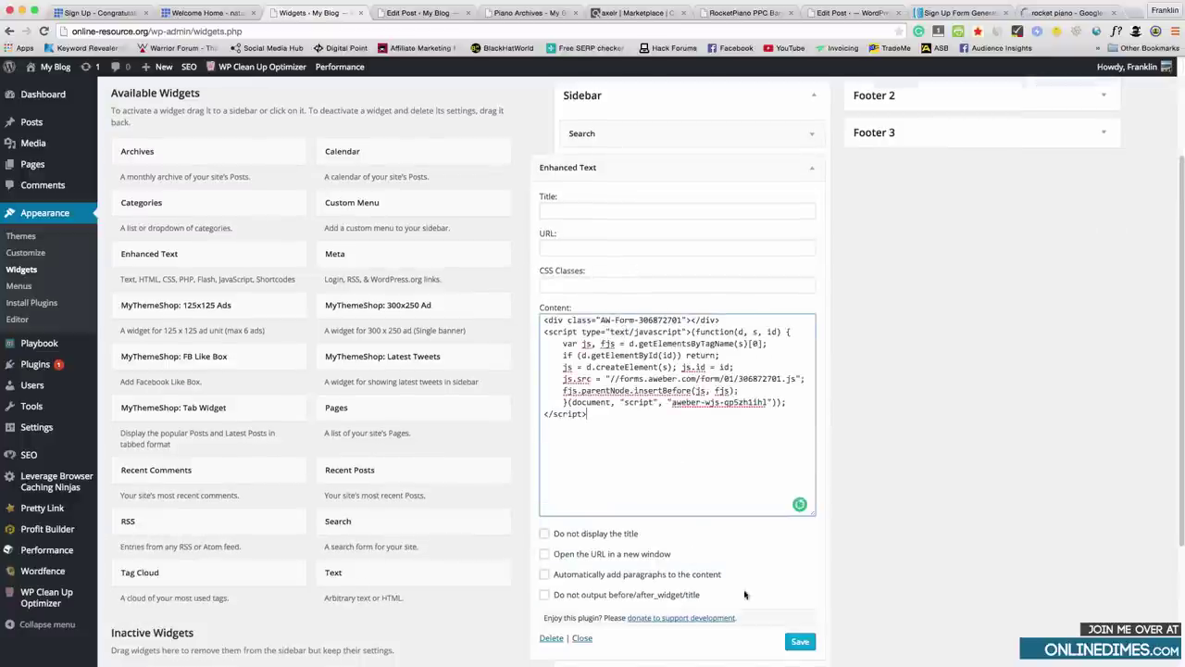
click(796, 645)
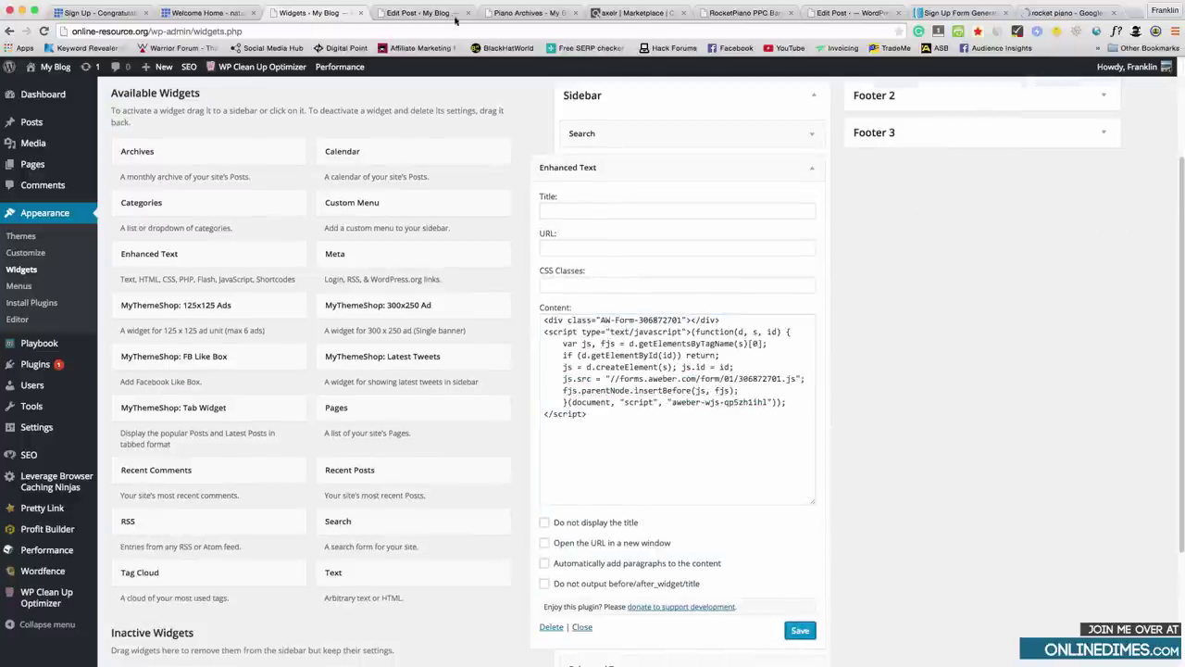
Open the live site's Piano page and check how the sign-up form and piano banner look in the sidebar.
click(523, 13)
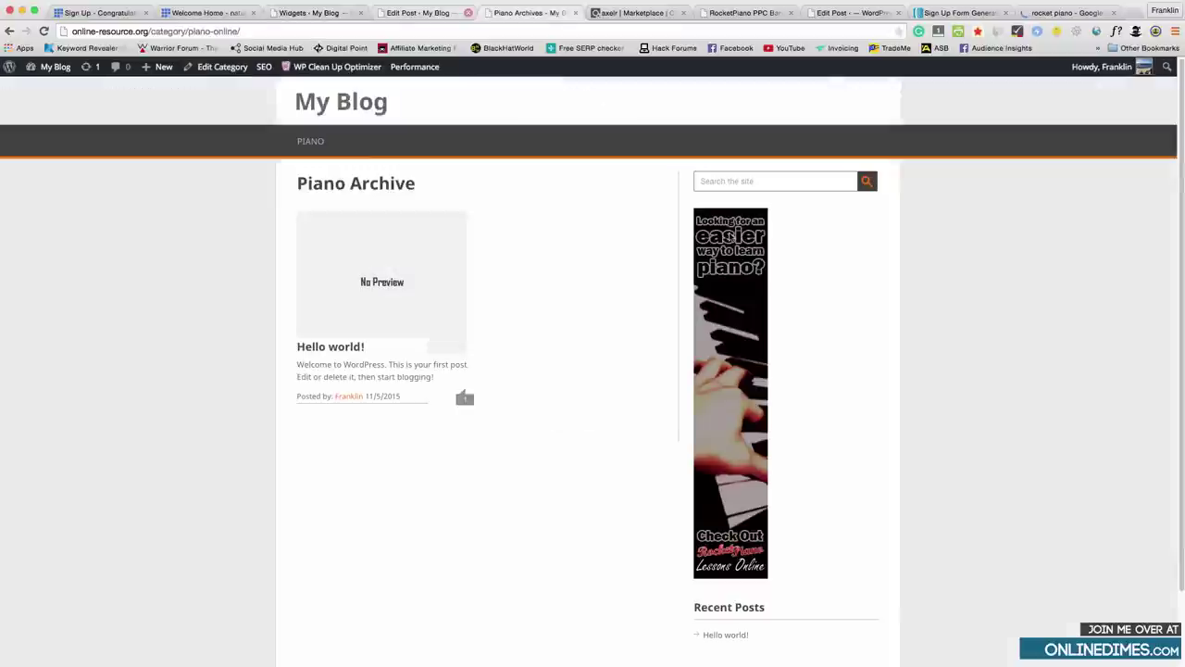
click(310, 142)
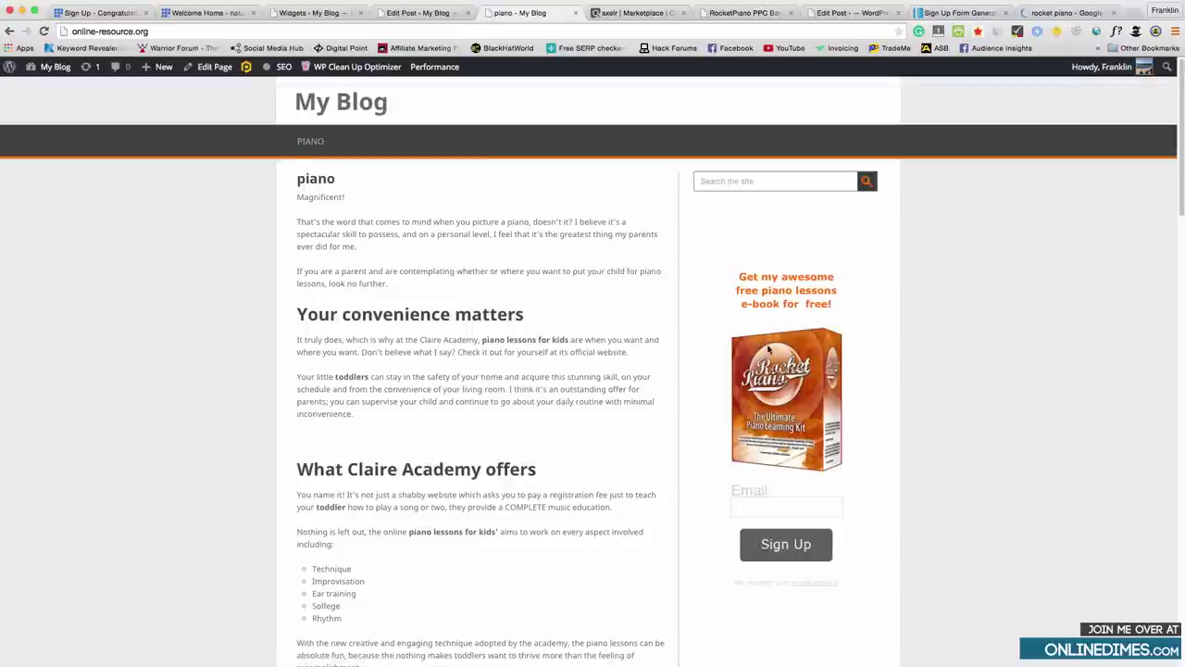
scroll(768, 349, down, 2)
scroll(748, 602, down, 3)
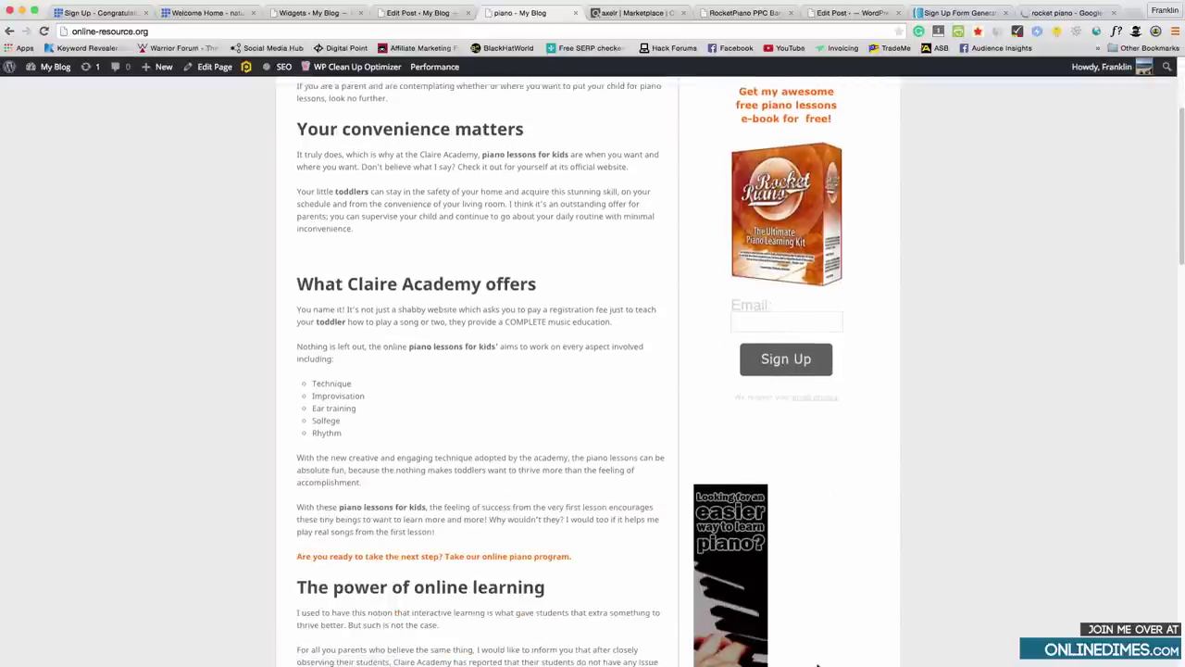
scroll(796, 532, down, 1)
scroll(807, 537, up, 1)
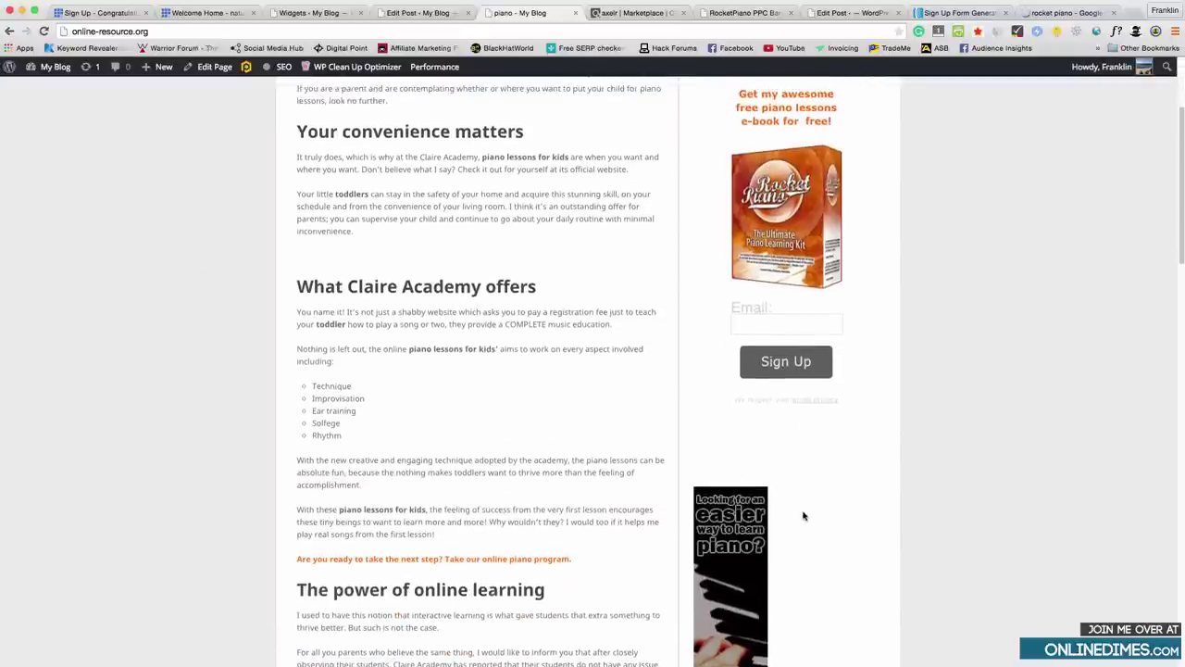
scroll(803, 516, up, 4)
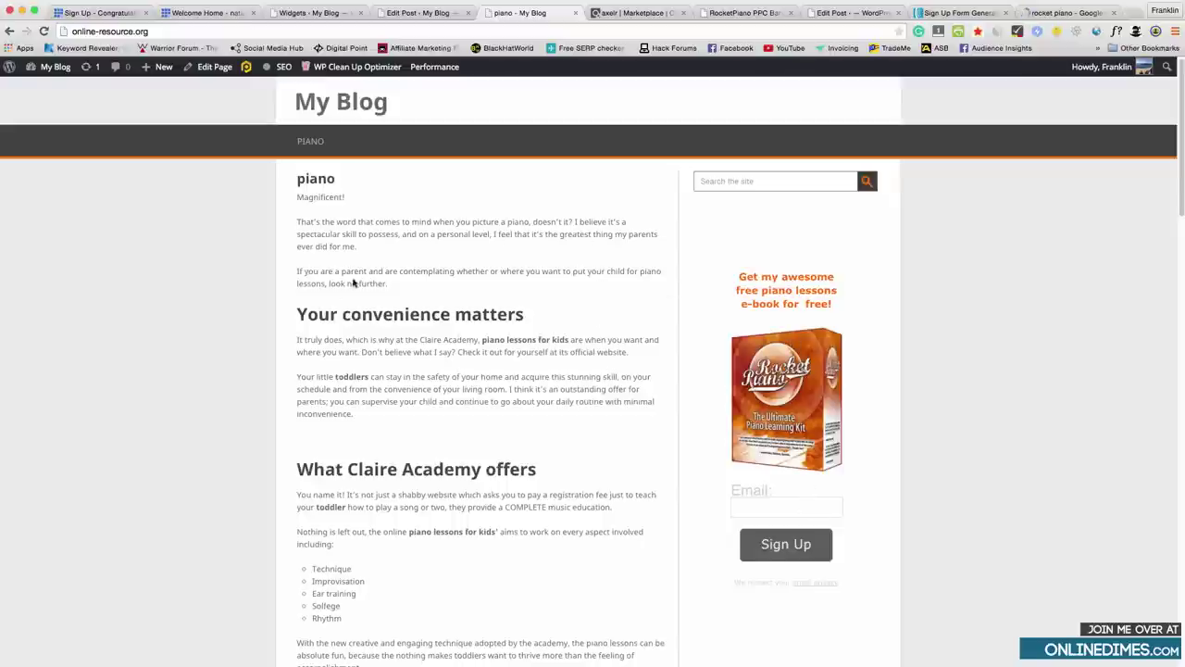
scroll(480, 283, down, 4)
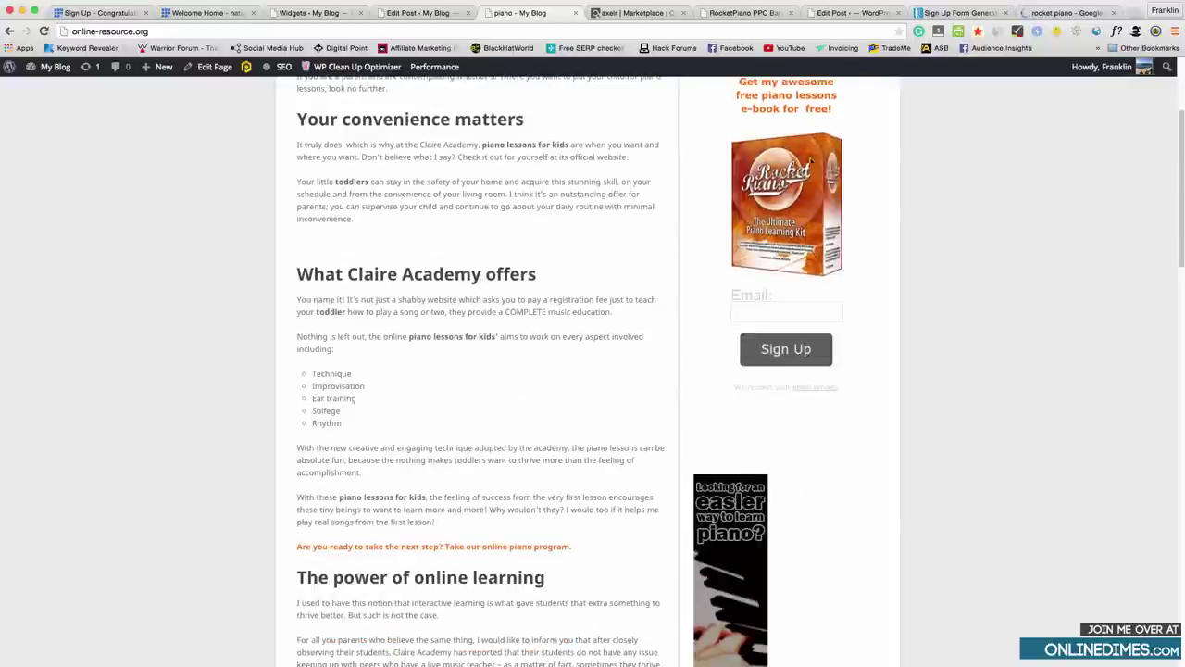
scroll(822, 226, up, 4)
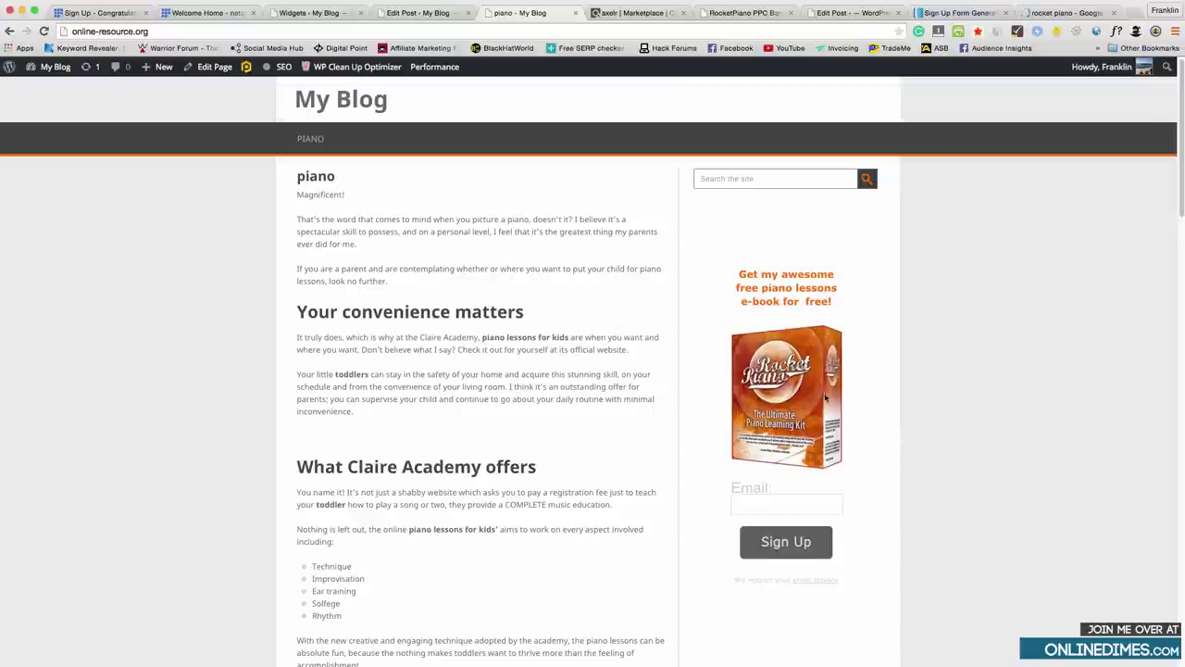
Check the sign-up form's Email field and look through the piano article down to its Conclusion section.
click(769, 508)
scroll(741, 417, down, 7)
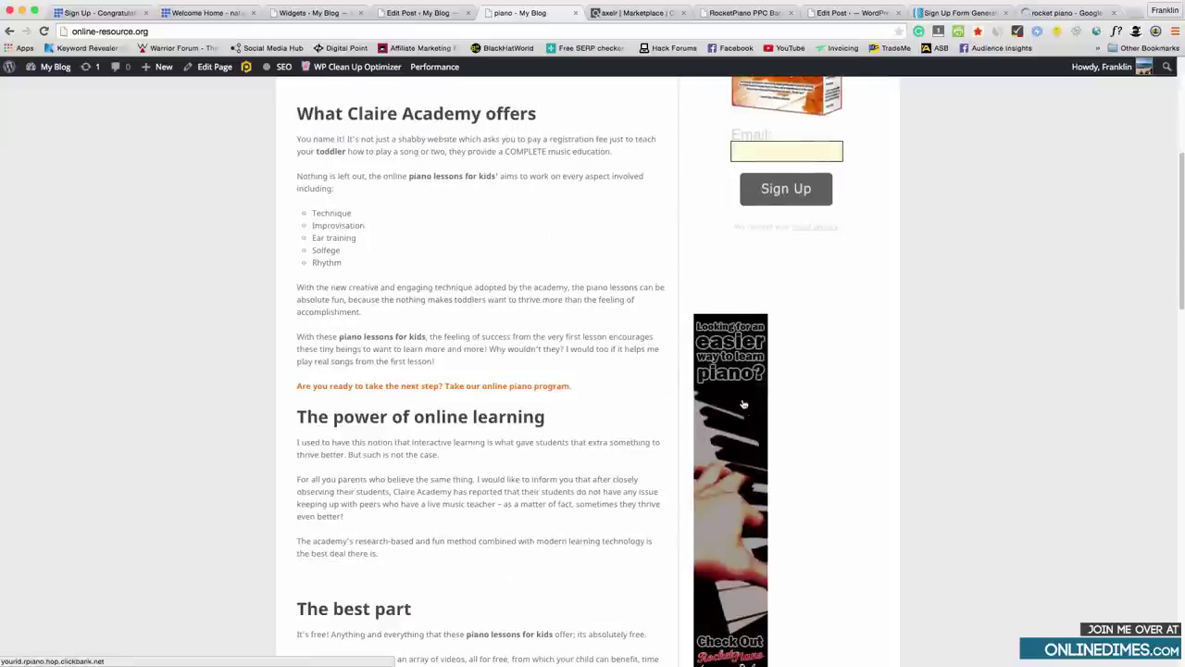
scroll(515, 436, down, 7)
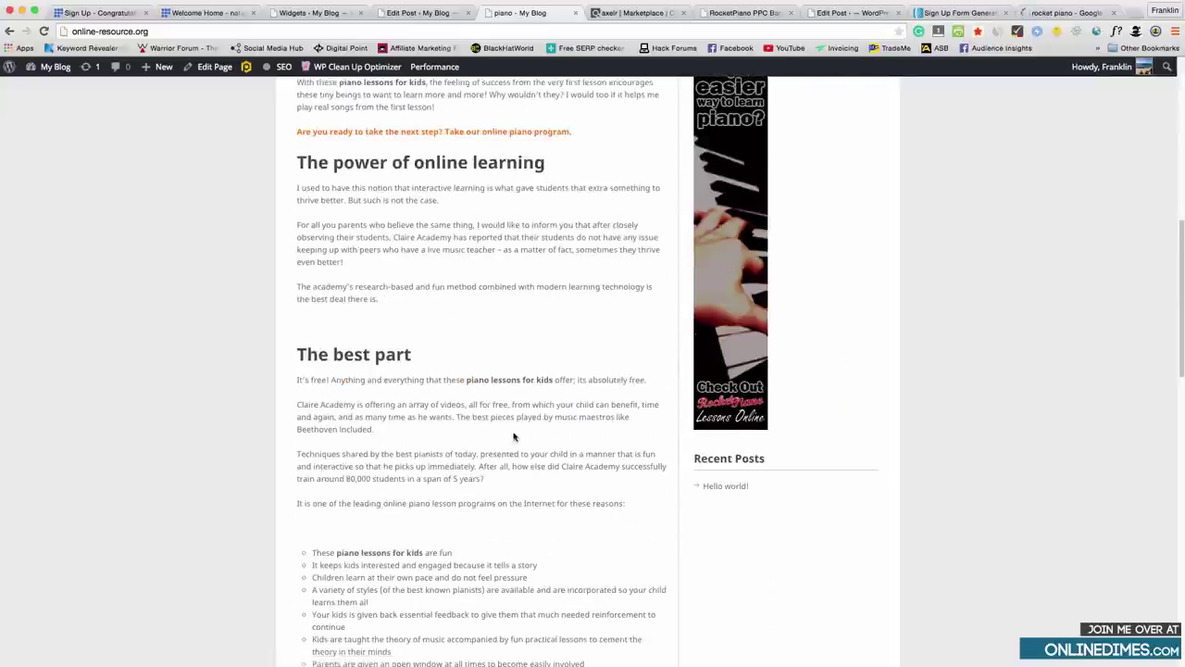
scroll(516, 516, down, 20)
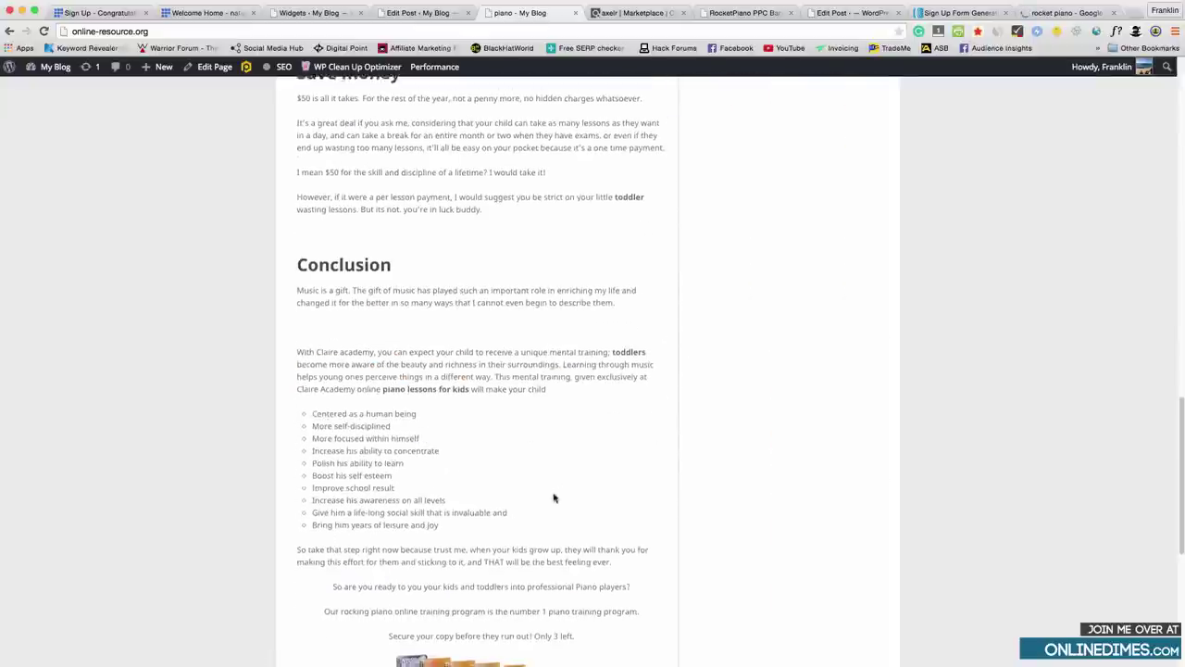
scroll(558, 399, up, 20)
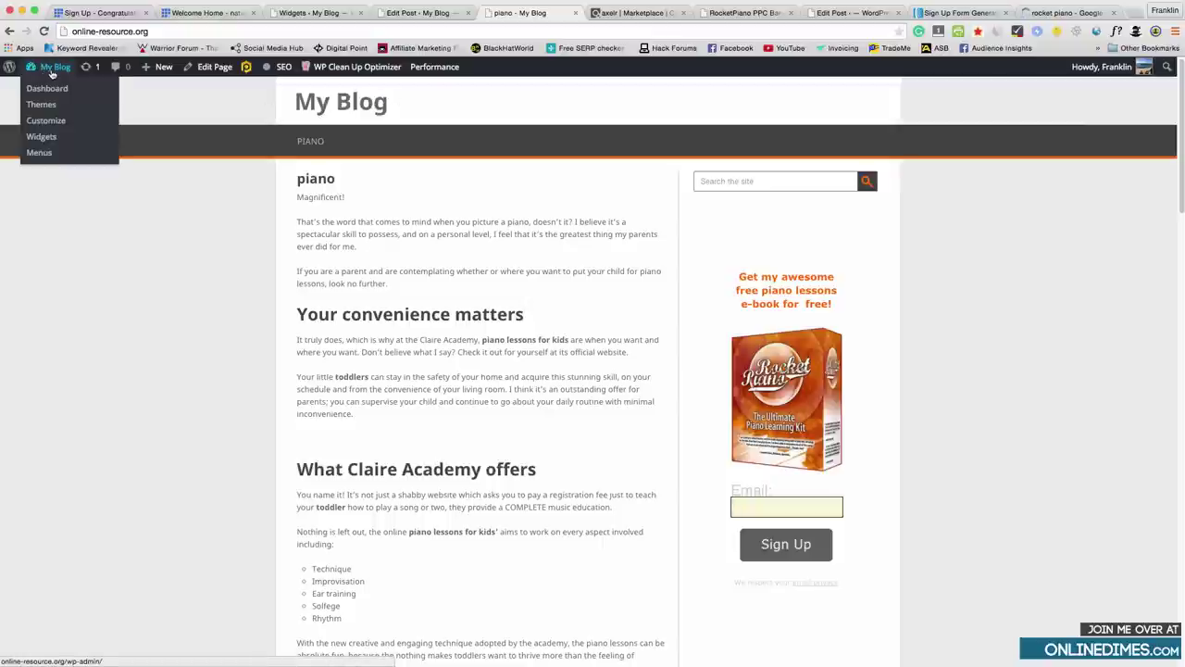
Go to the Playbook theme options in the site admin and examine the General Settings down to the Copyrights Text.
click(347, 16)
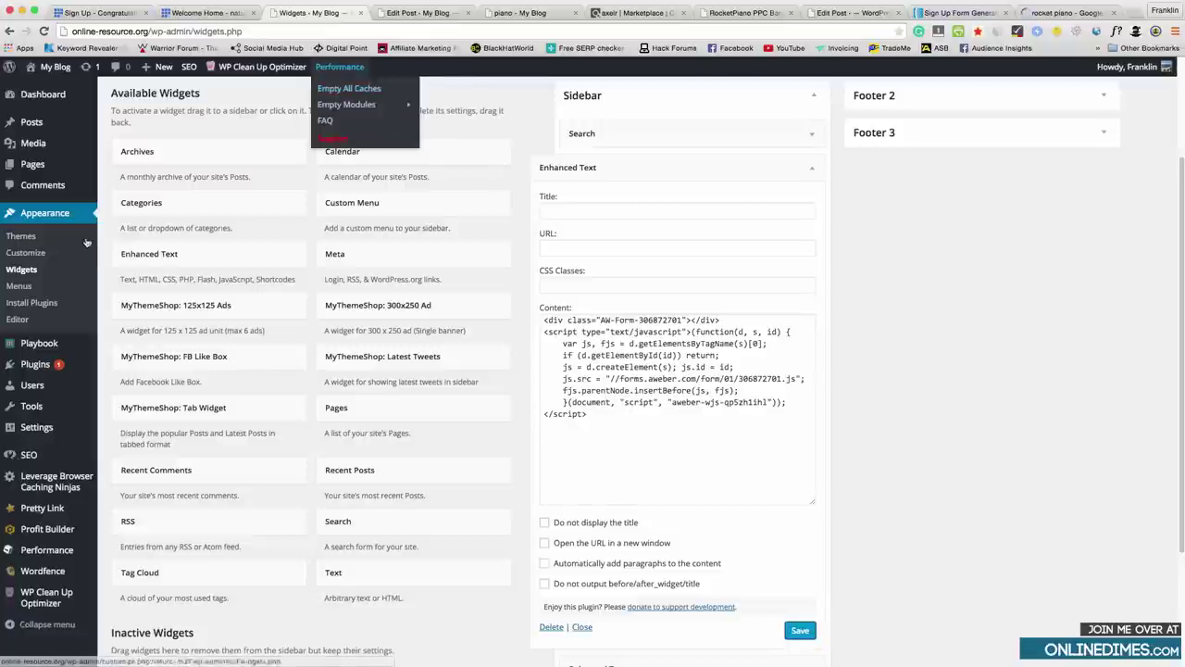
click(17, 346)
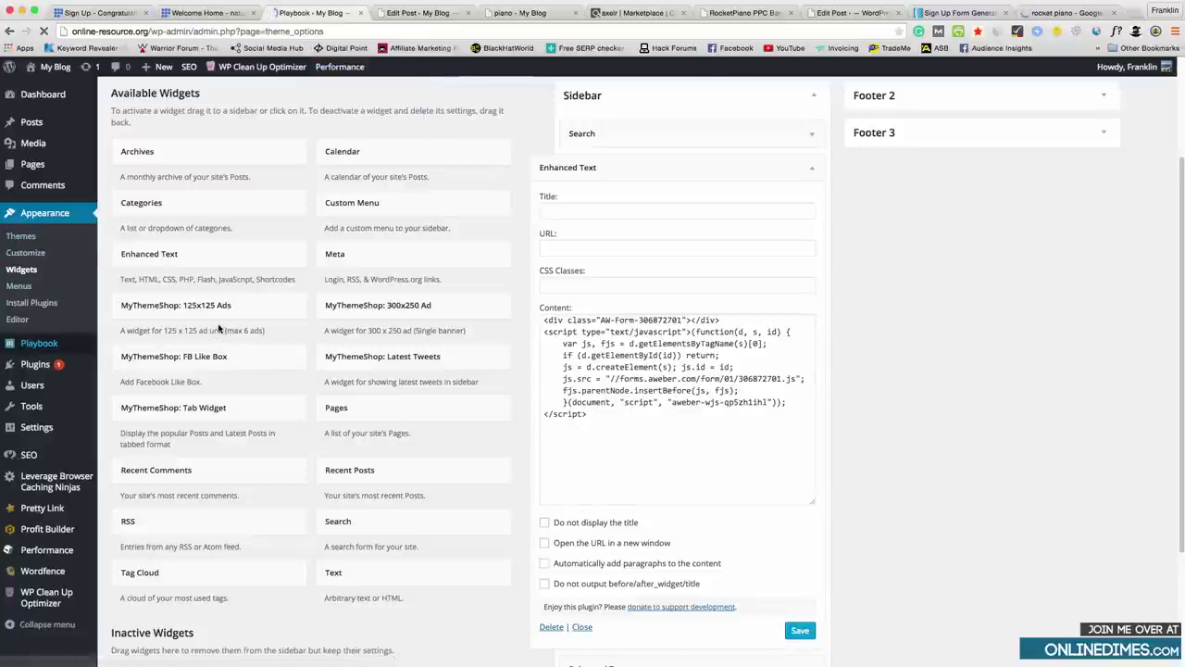
scroll(436, 352, down, 1)
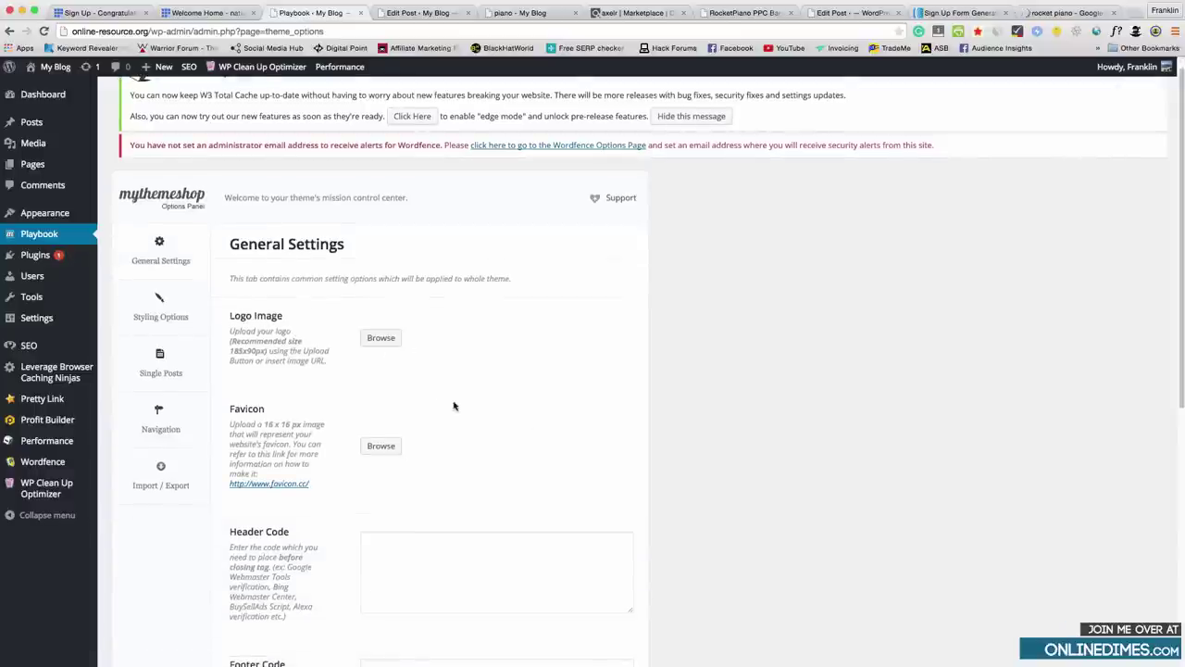
scroll(519, 355, down, 5)
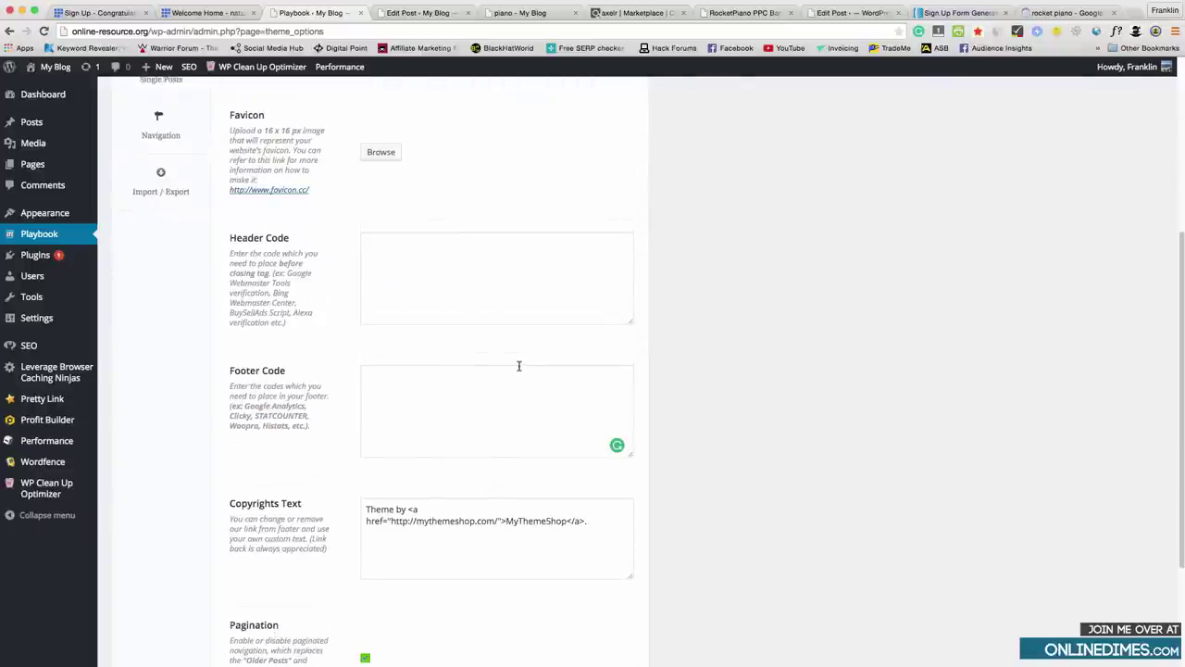
scroll(487, 380, down, 3)
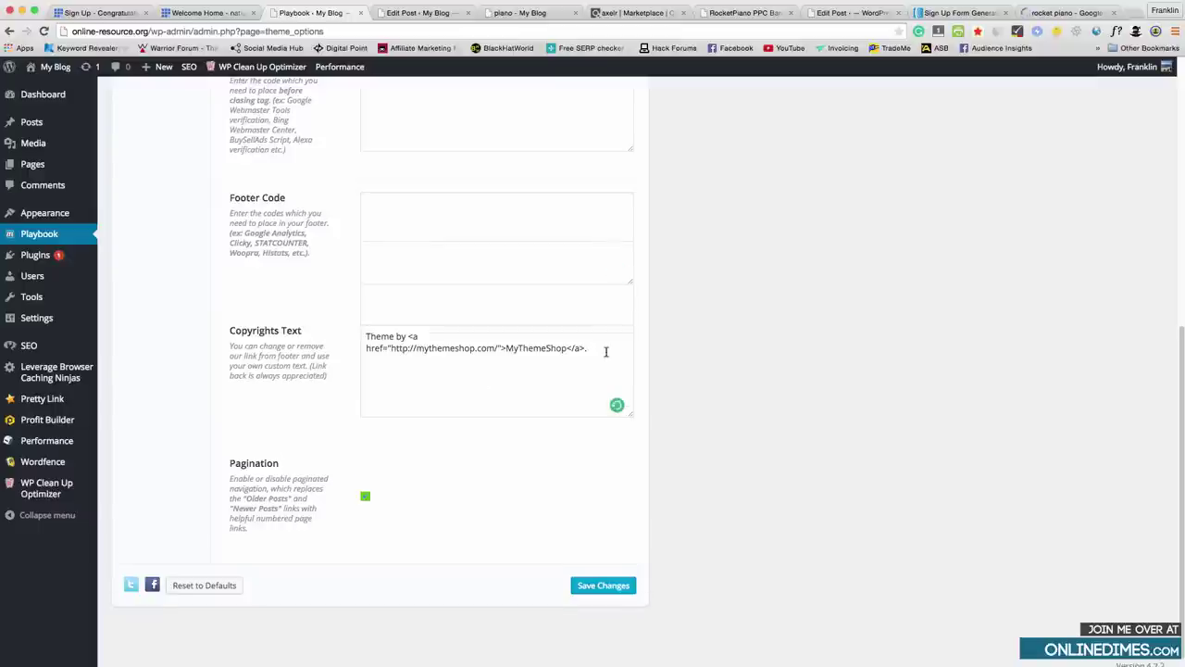
drag(606, 351, 352, 331)
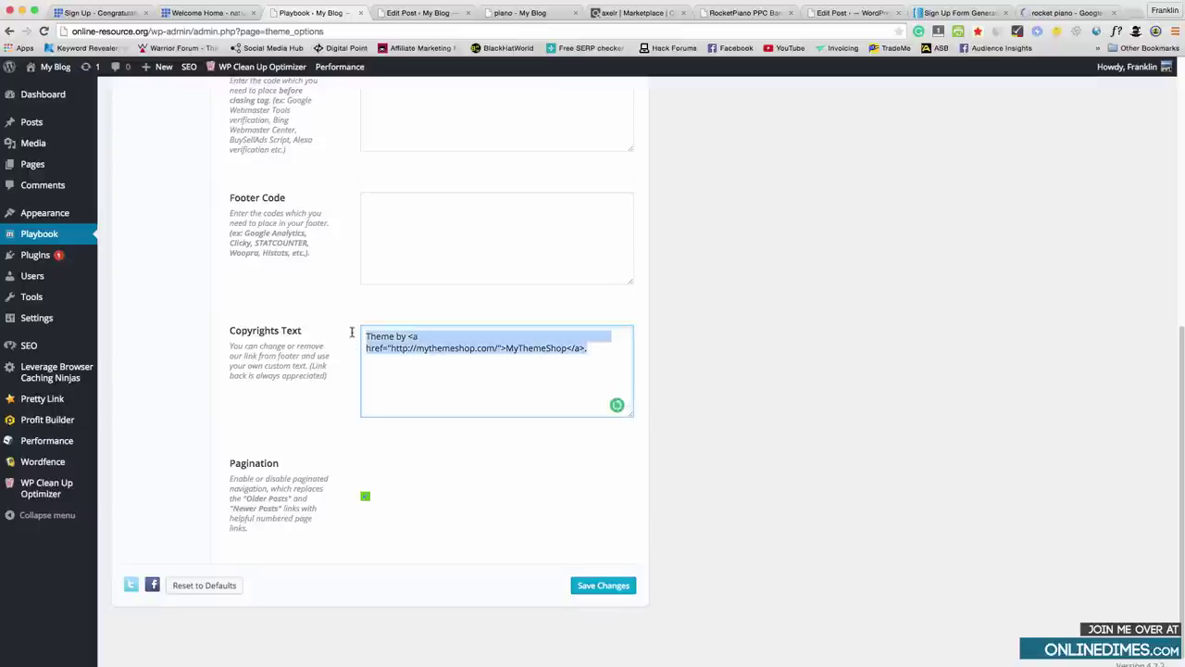
click(435, 369)
scroll(212, 337, up, 10)
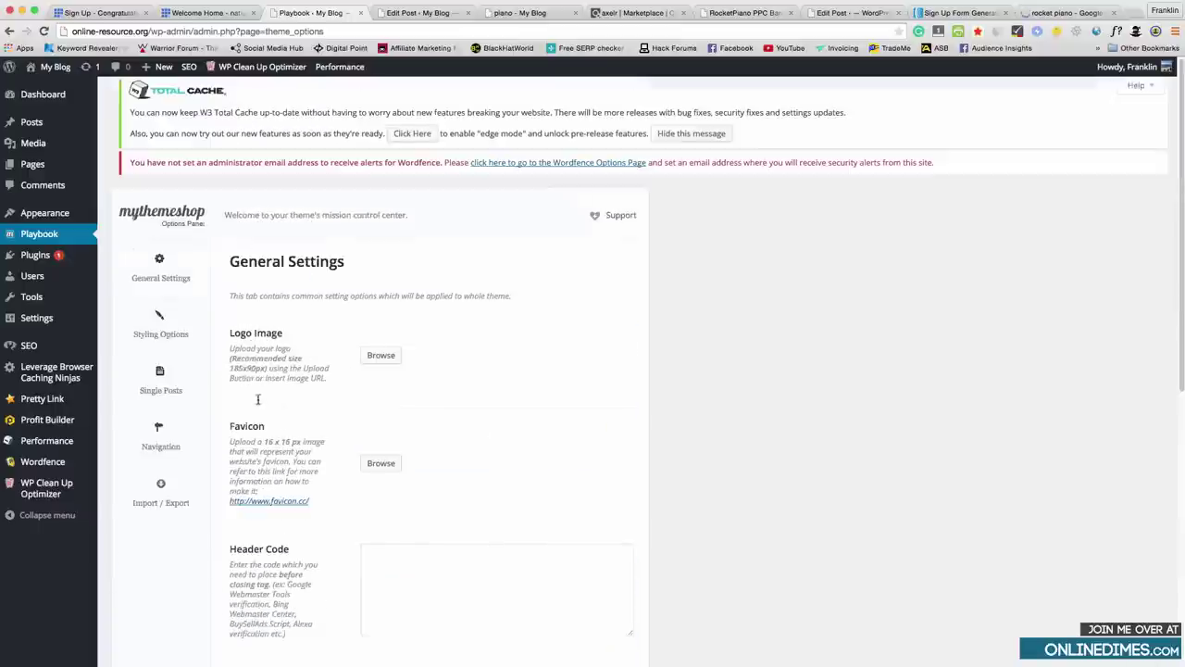
Examine the theme's Styling Options, including color scheme, layout style, background and custom CSS.
click(159, 329)
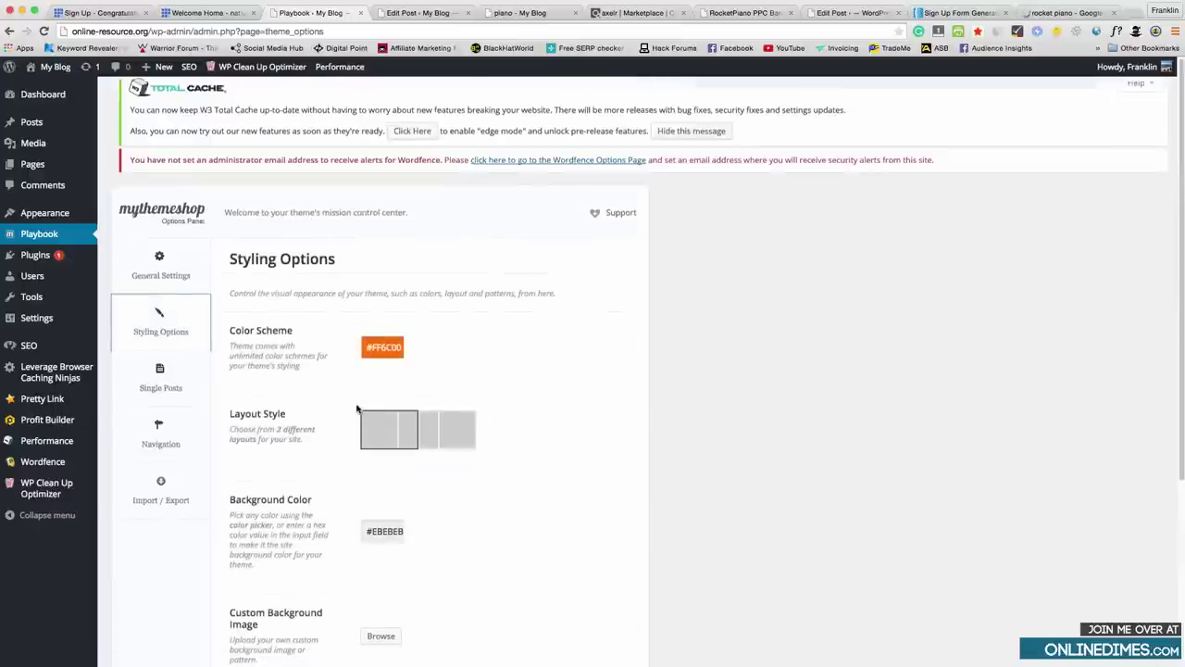
scroll(357, 409, down, 3)
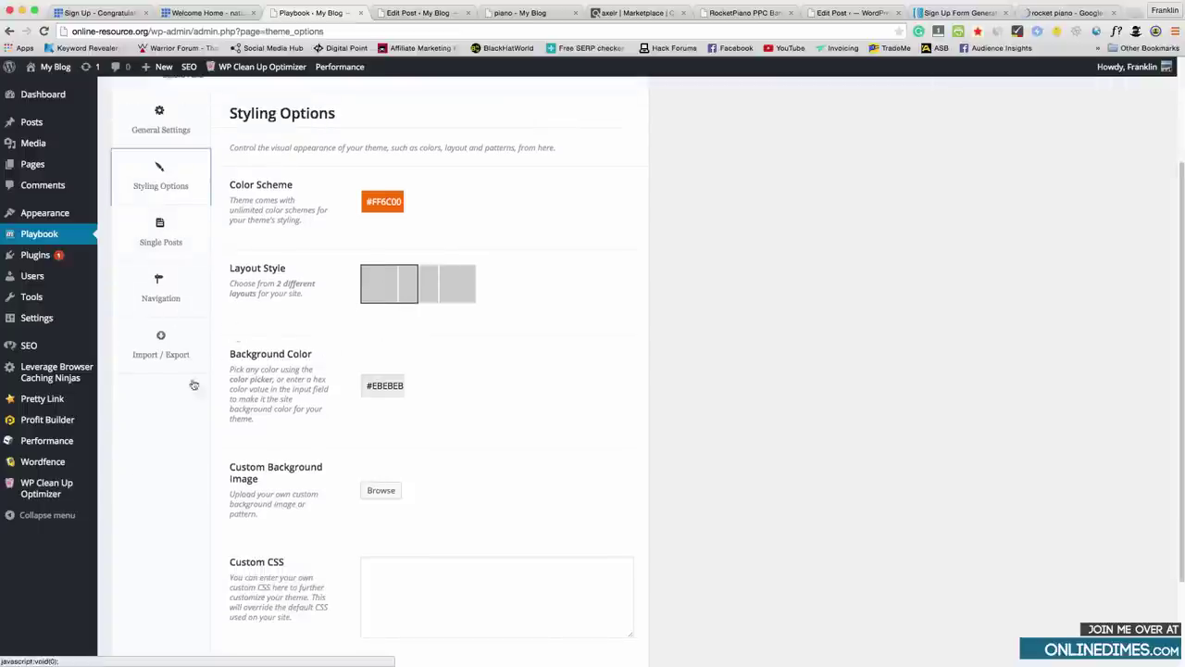
scroll(269, 311, up, 3)
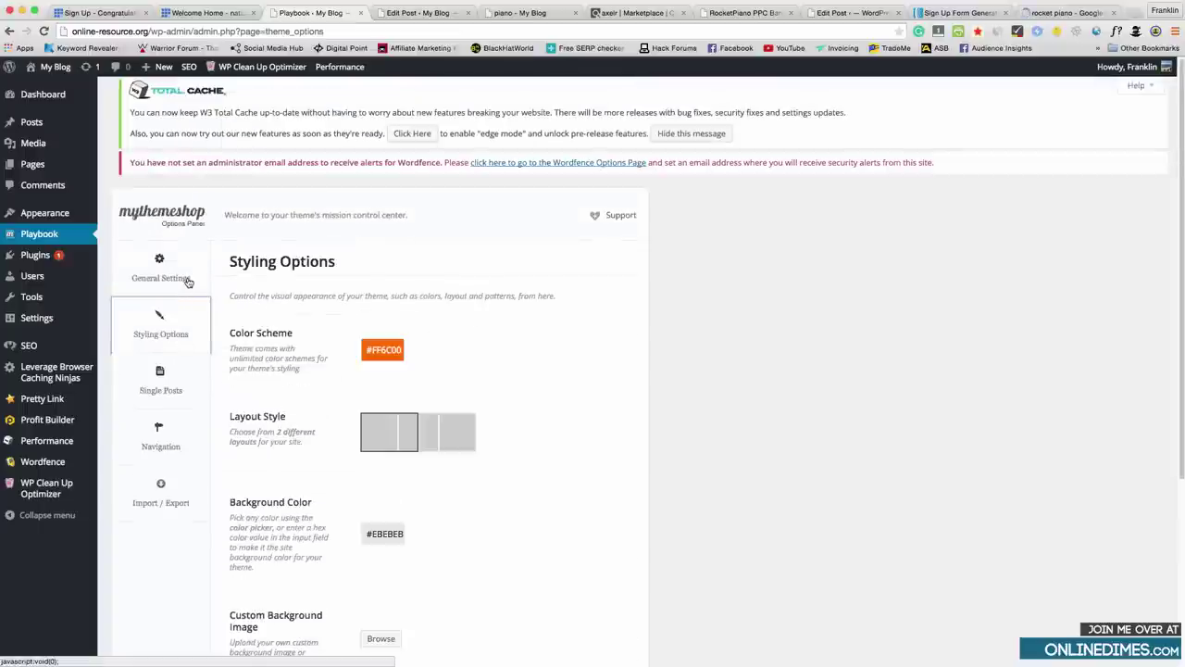
mouse_move(99, 247)
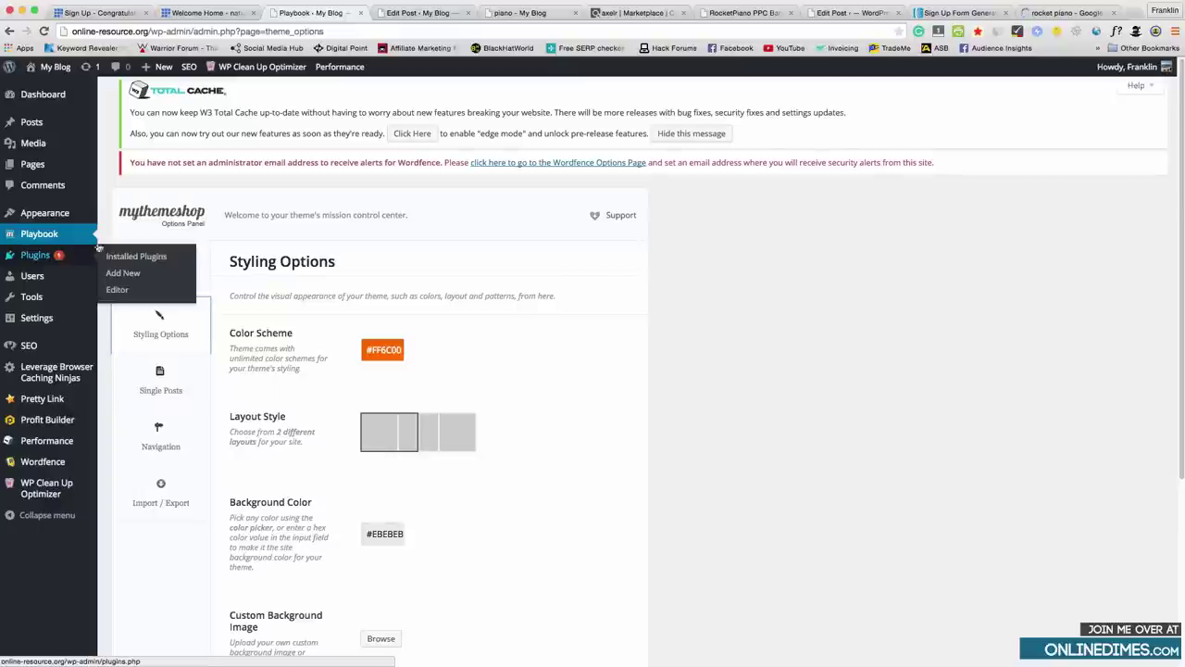
Return to the live piano page and review the article, sidebar sign-up form and banner down to the Leave a Reply section.
mouse_move(46, 94)
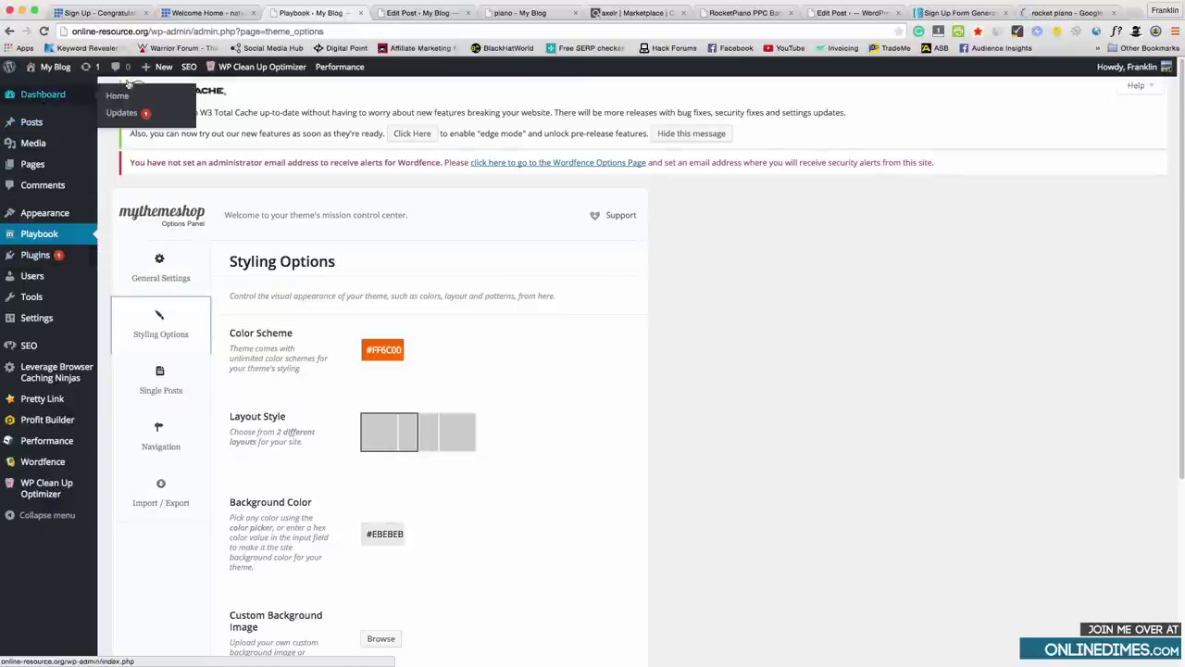
key(ctrl+Tab)
key(ctrl+Tab)
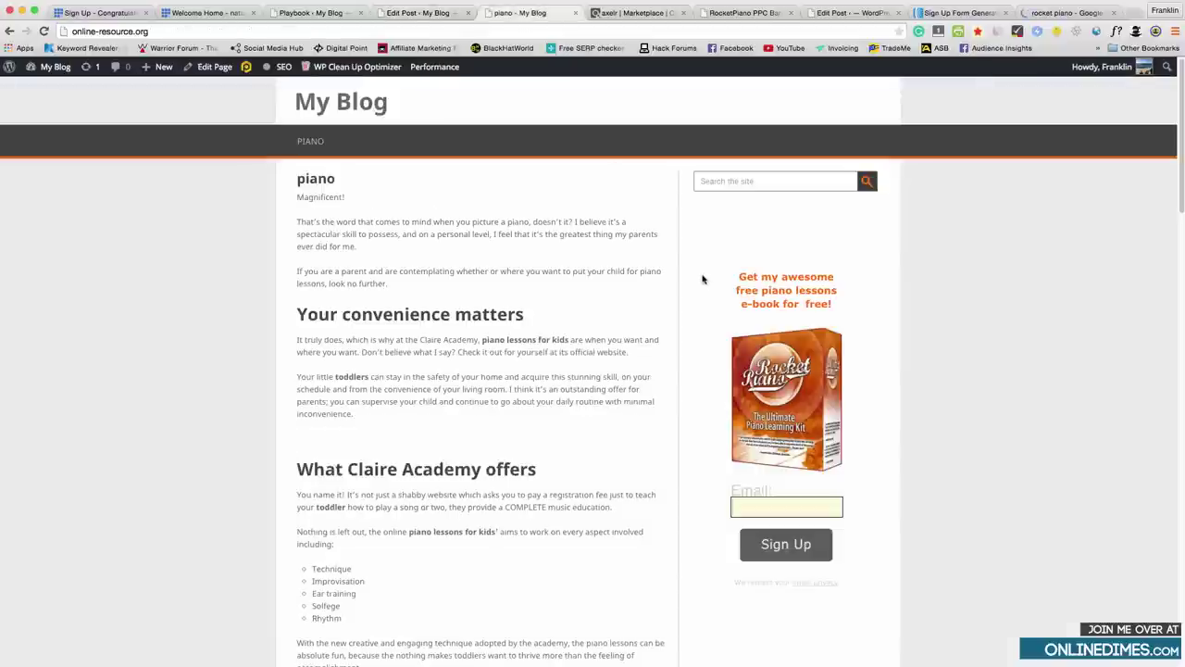
scroll(760, 476, down, 5)
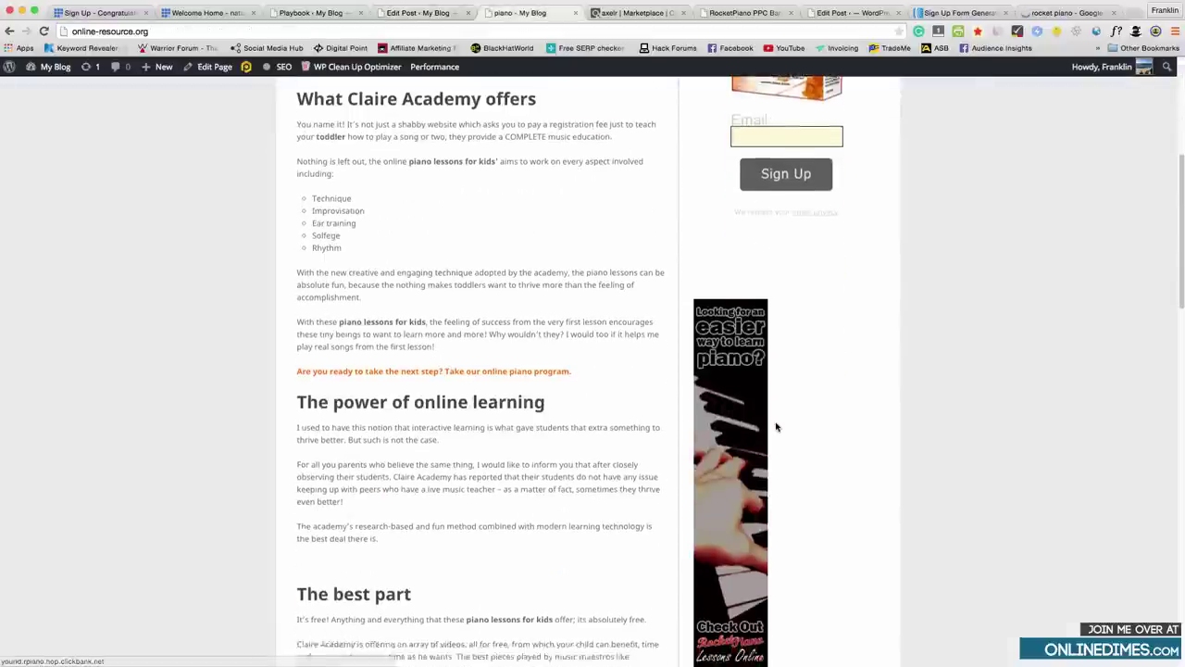
scroll(776, 421, down, 15)
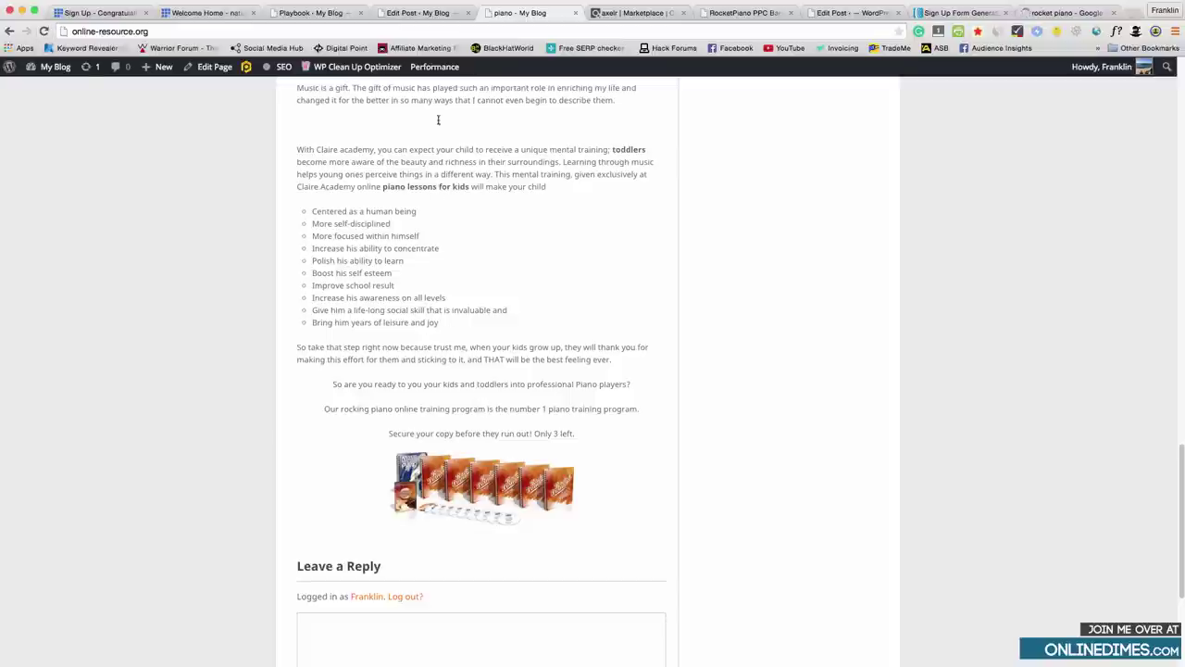
scroll(419, 286, up, 3)
scroll(417, 306, up, 10)
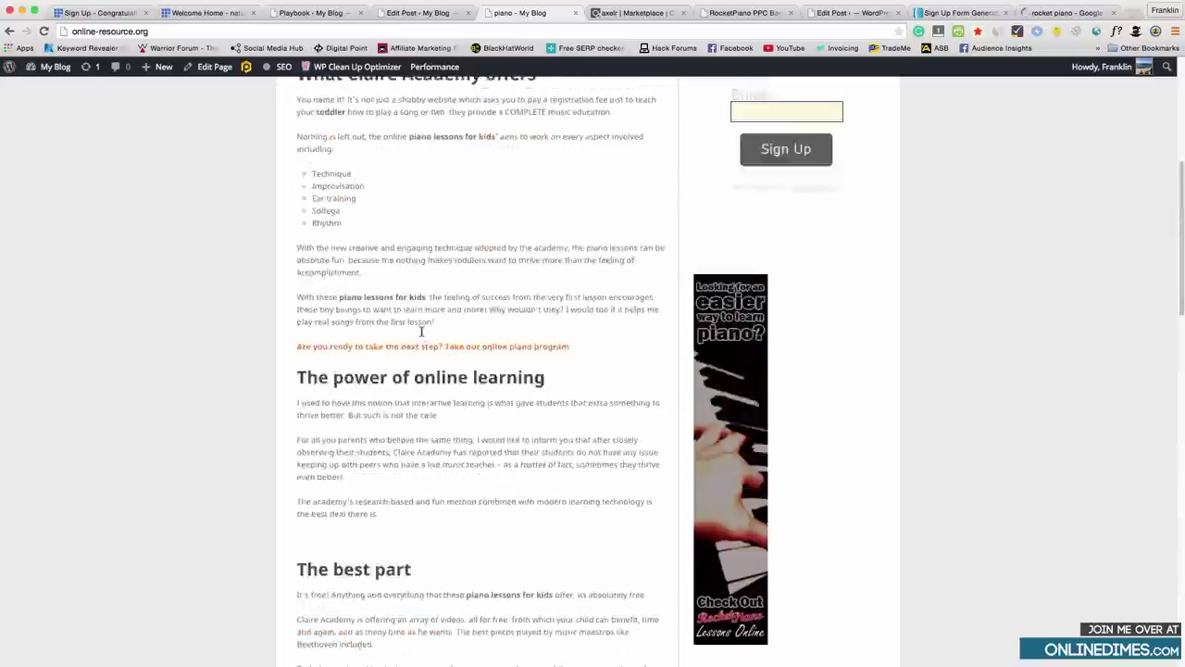
scroll(424, 331, up, 4)
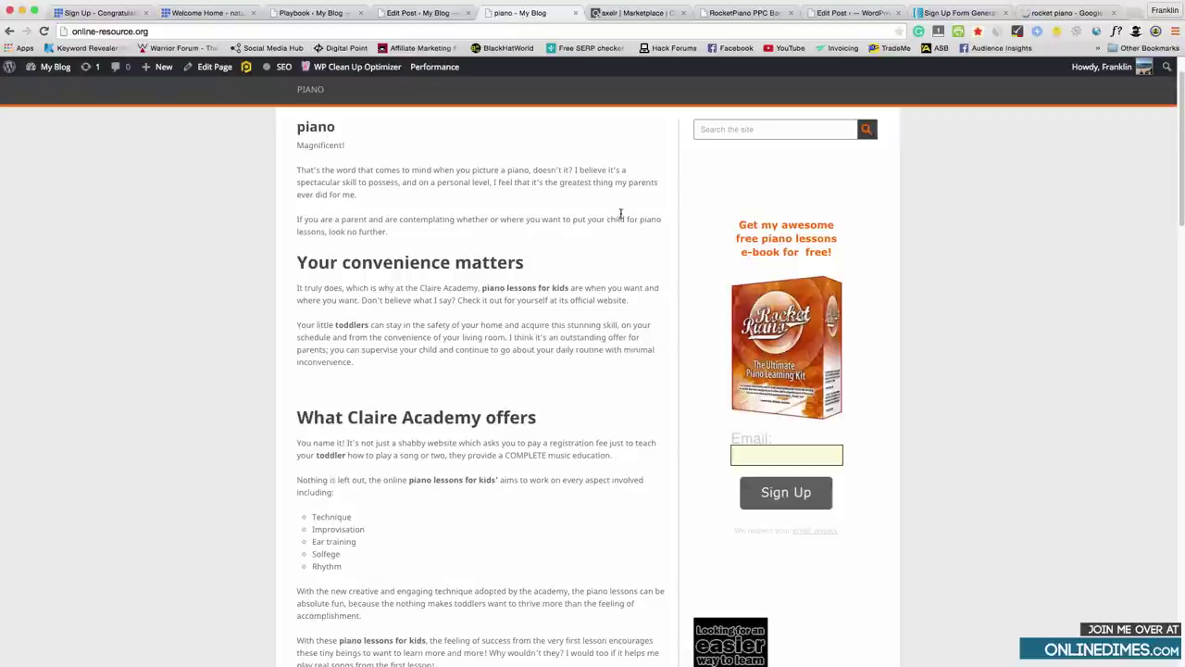
Open the piano front page for editing from the site admin's list of all pages.
click(417, 13)
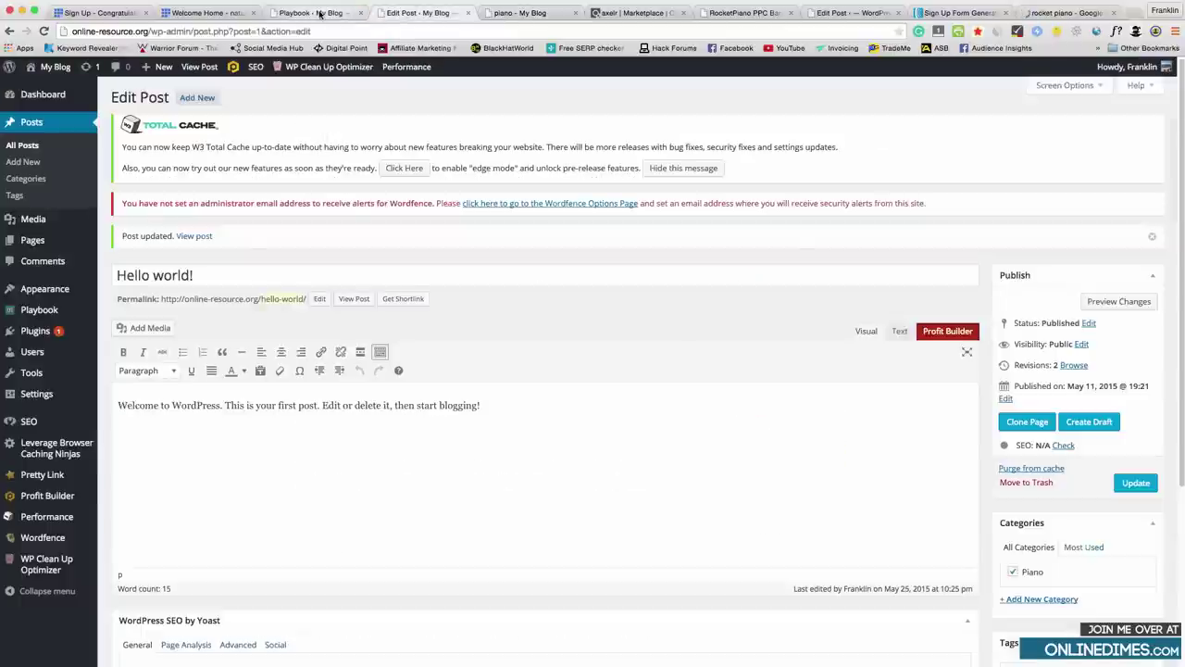
click(315, 13)
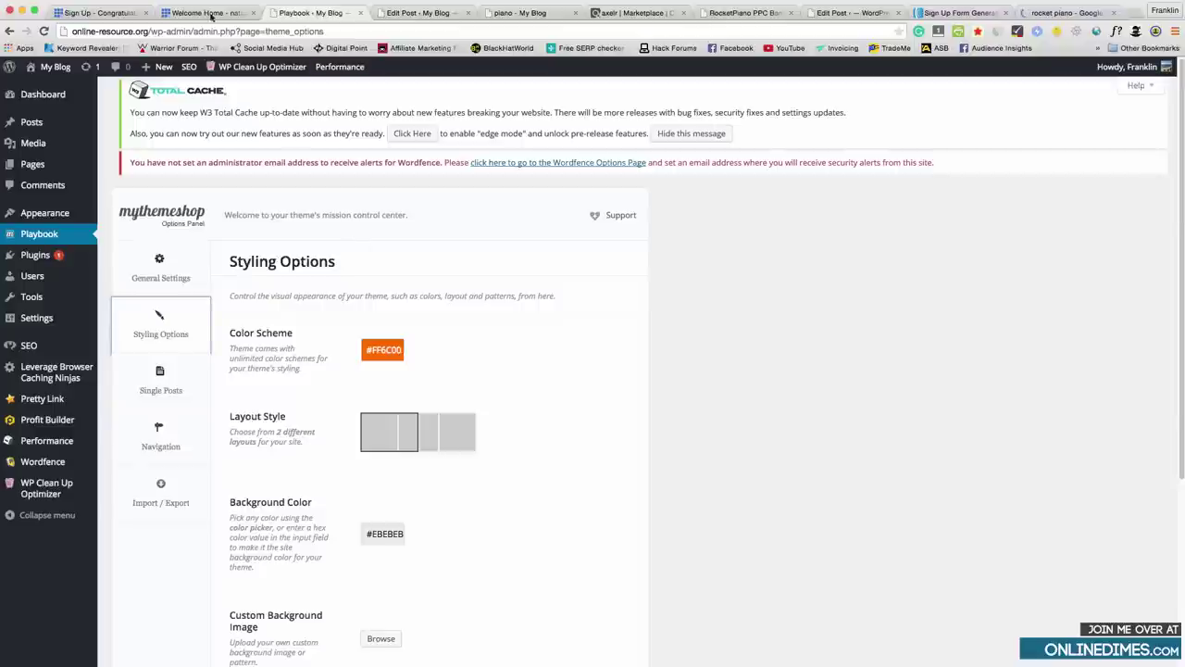
click(406, 15)
mouse_move(40, 240)
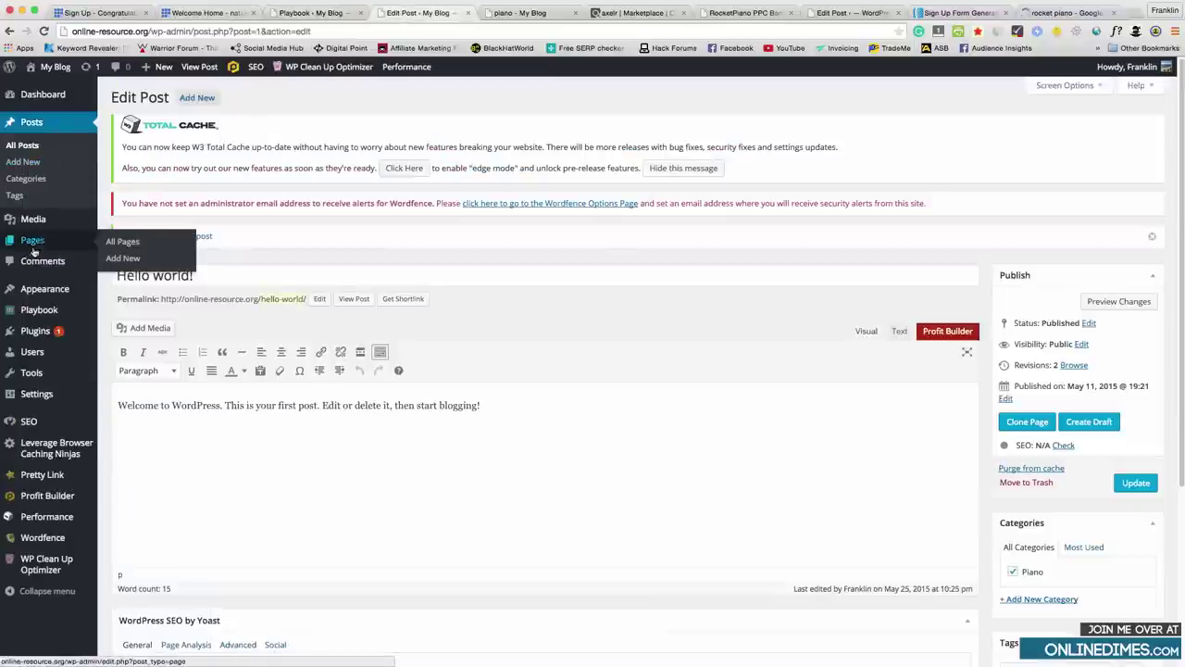
click(121, 242)
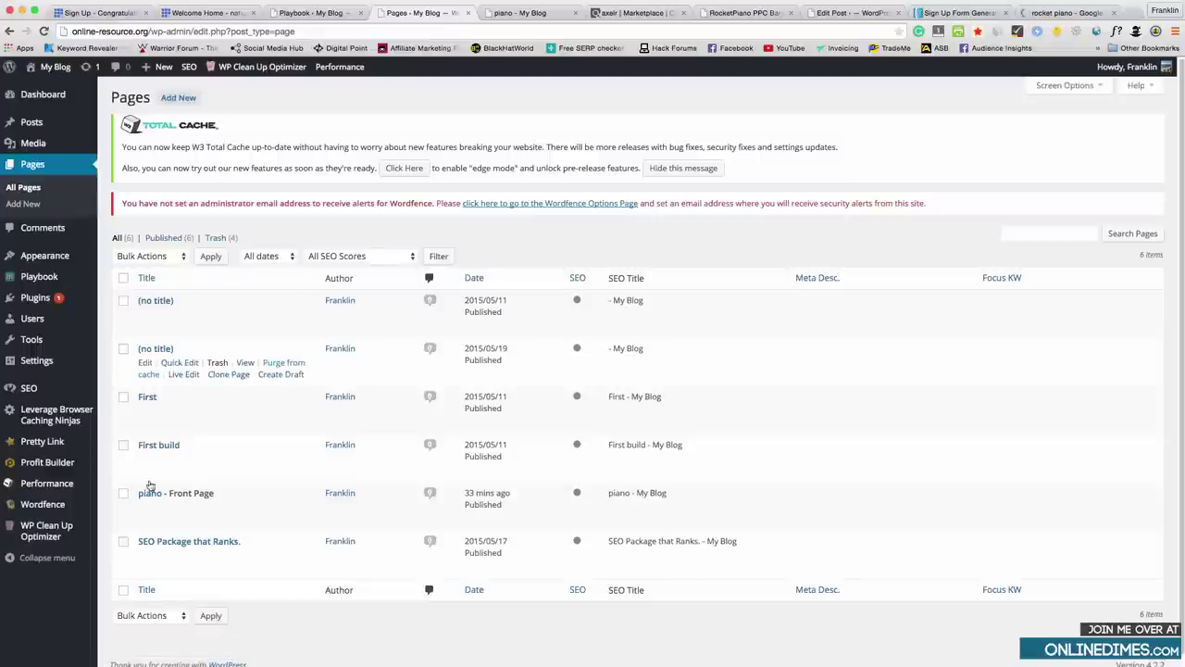
click(146, 506)
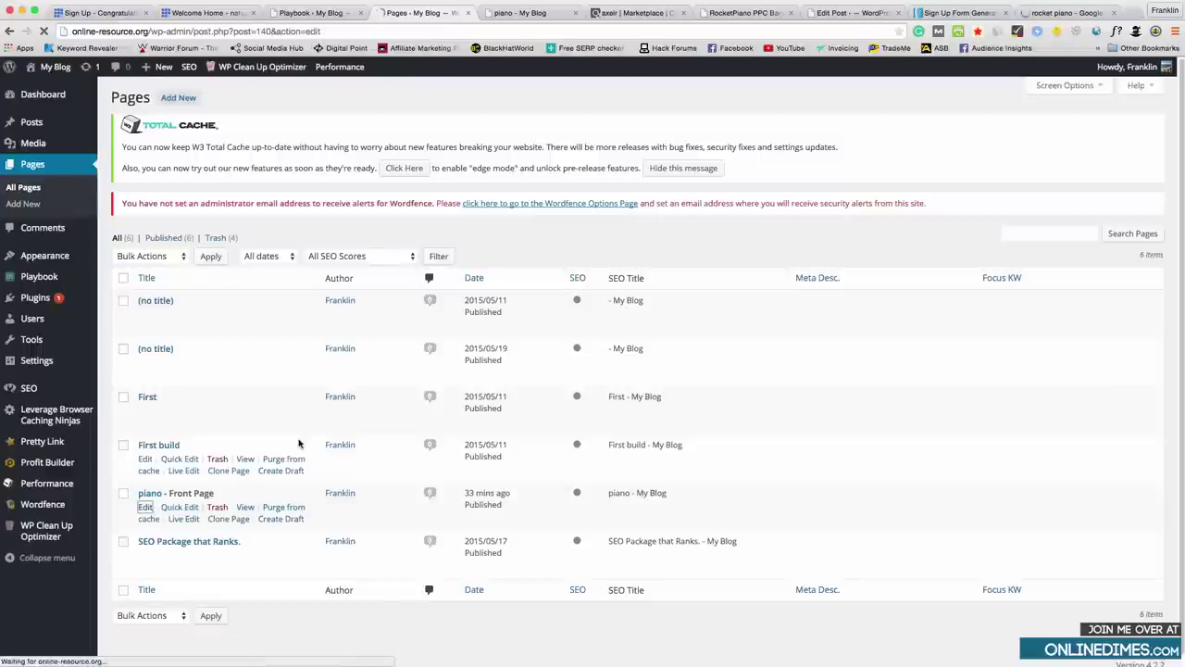
Review the piano page in the editor, covering its article text through the Conclusion, the publish settings, Profit Builder options and WordPress SEO fields.
scroll(1059, 246, down, 1)
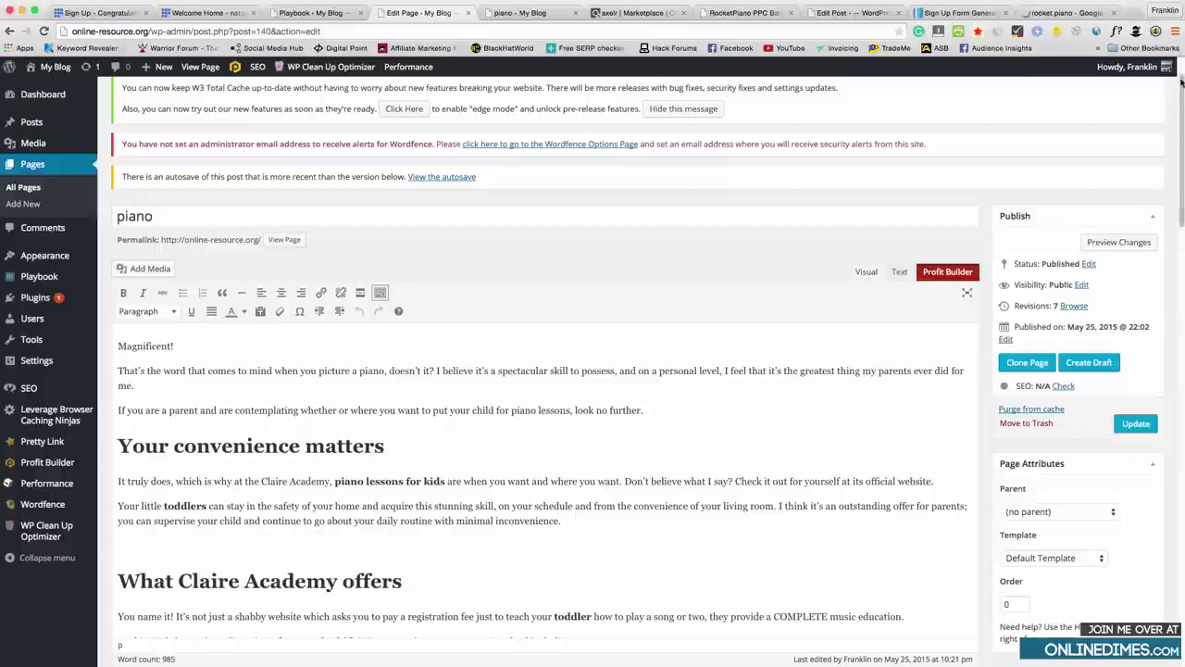
scroll(1181, 81, down, 15)
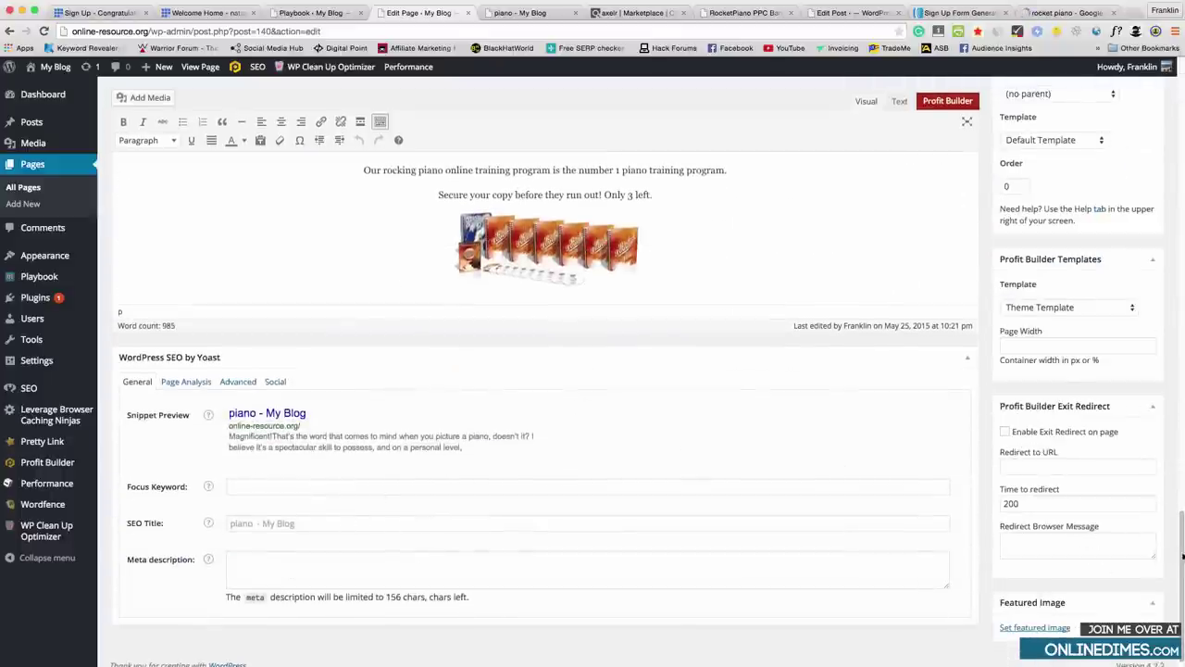
drag(1182, 556, 1142, 217)
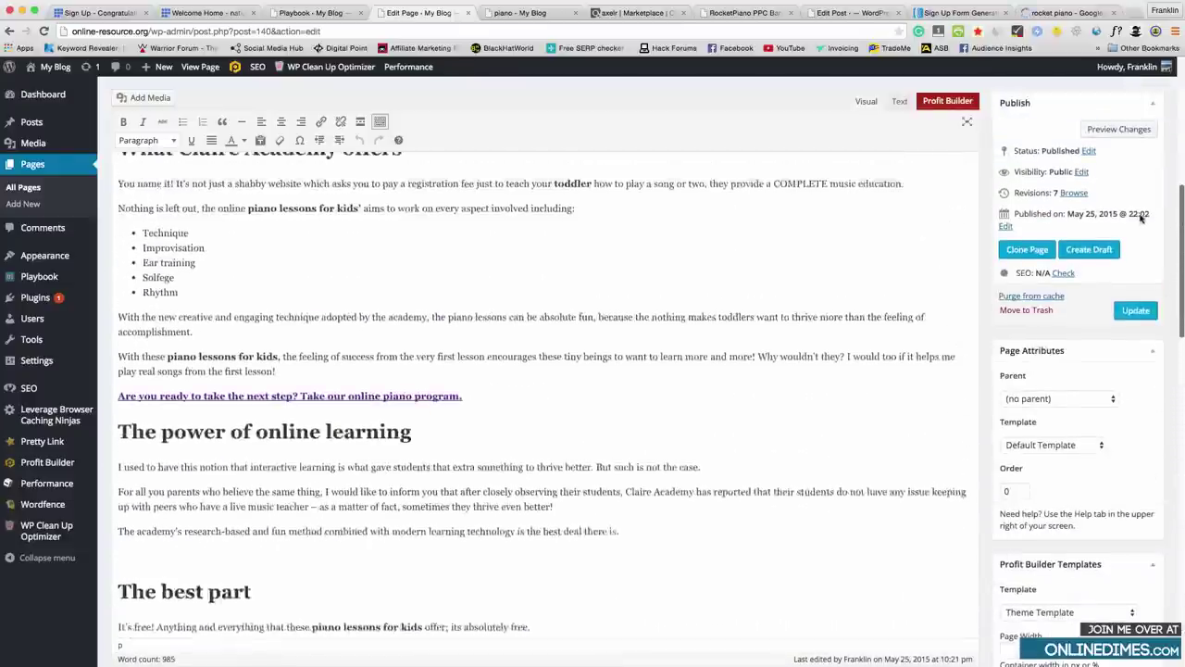
scroll(1142, 217, up, 5)
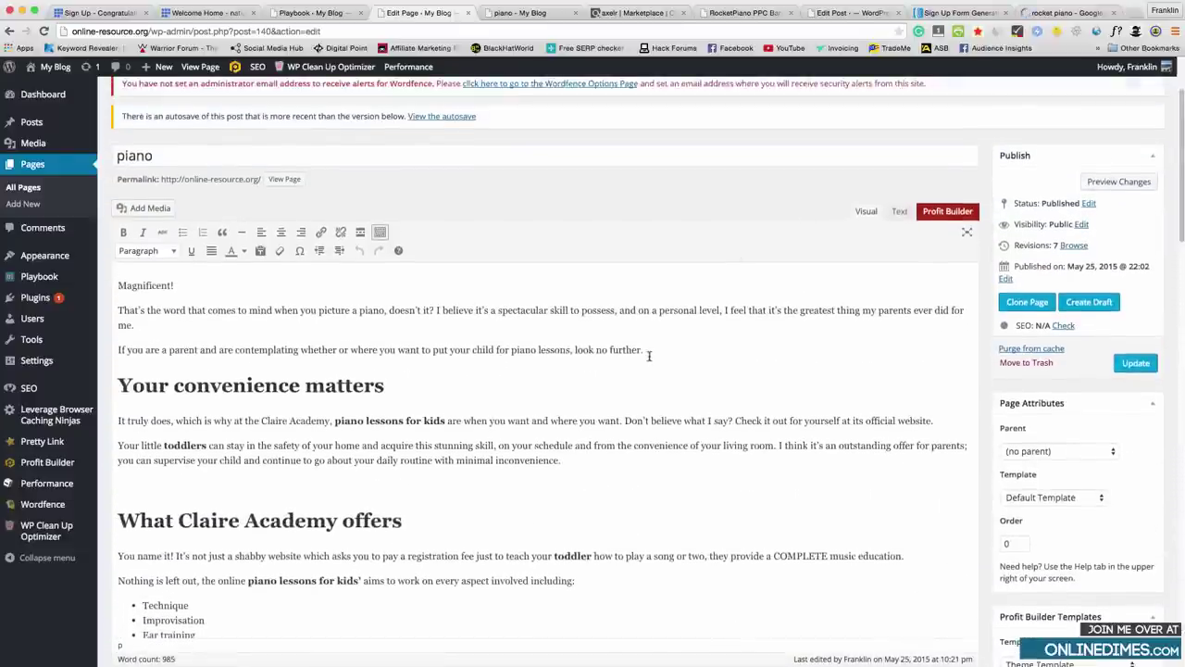
scroll(593, 370, up, 2)
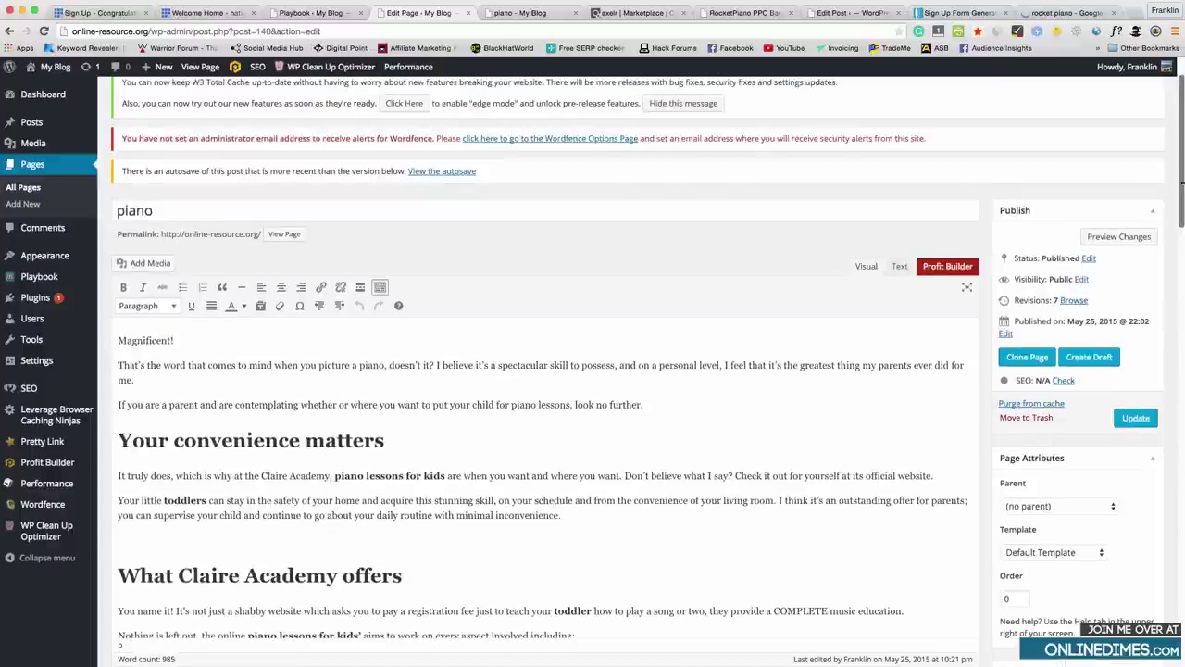
scroll(1182, 152, up, 2)
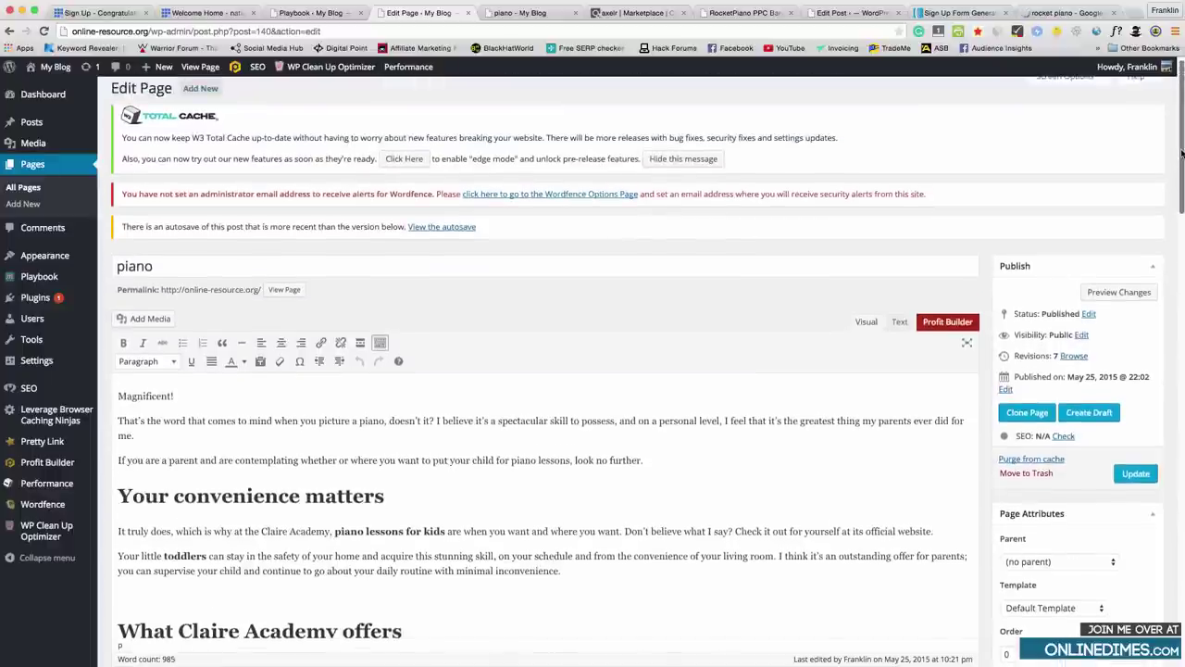
scroll(1182, 157, down, 4)
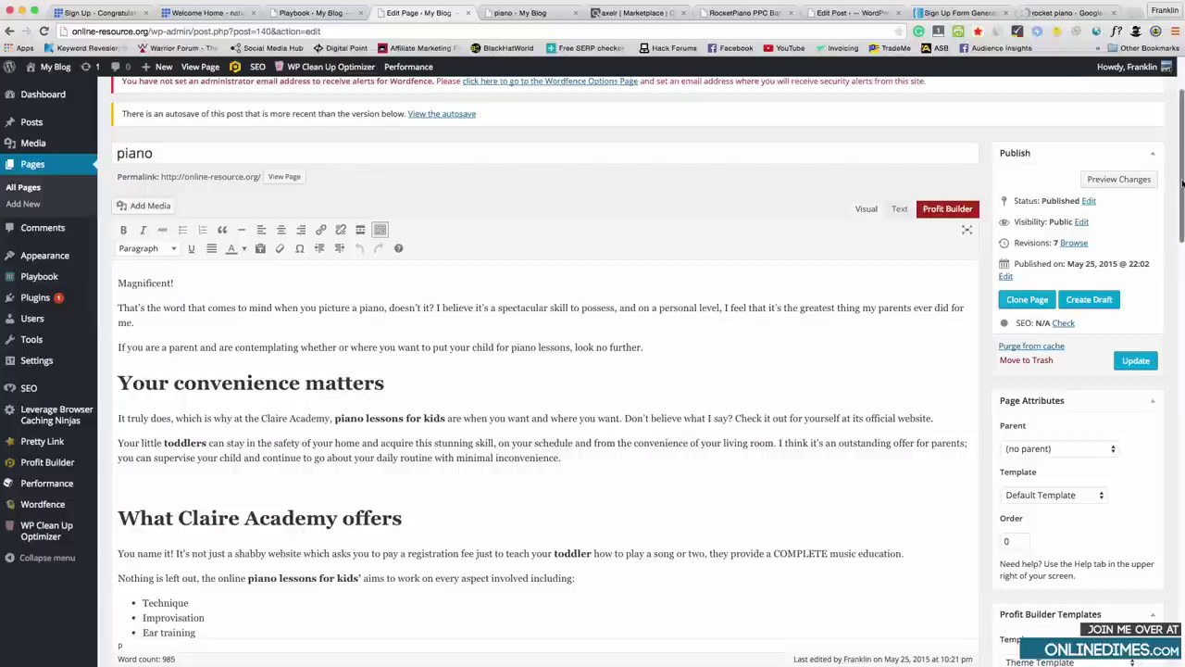
scroll(1181, 183, down, 3)
scroll(1168, 422, down, 15)
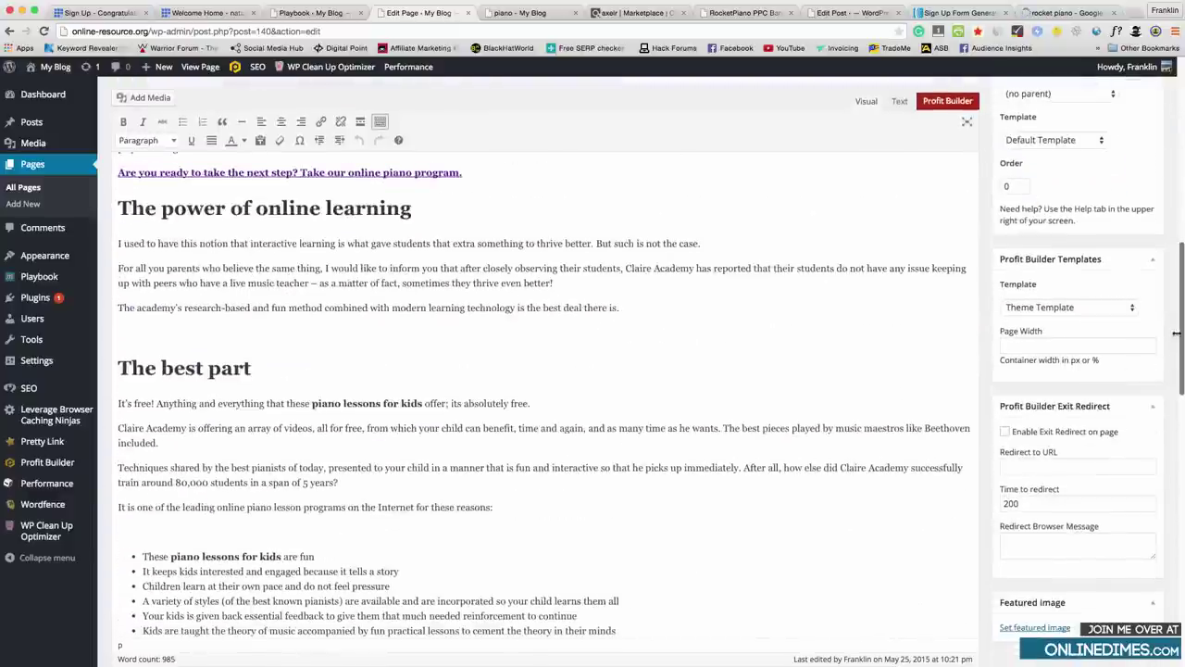
scroll(1169, 422, down, 2)
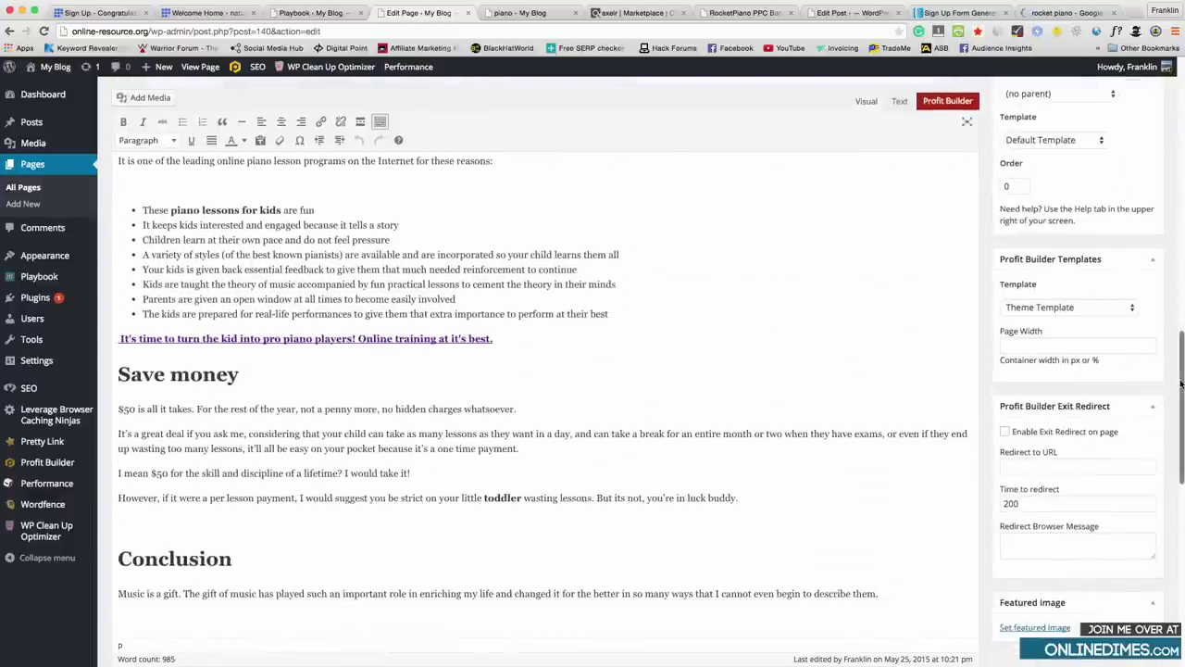
scroll(1181, 391, down, 3)
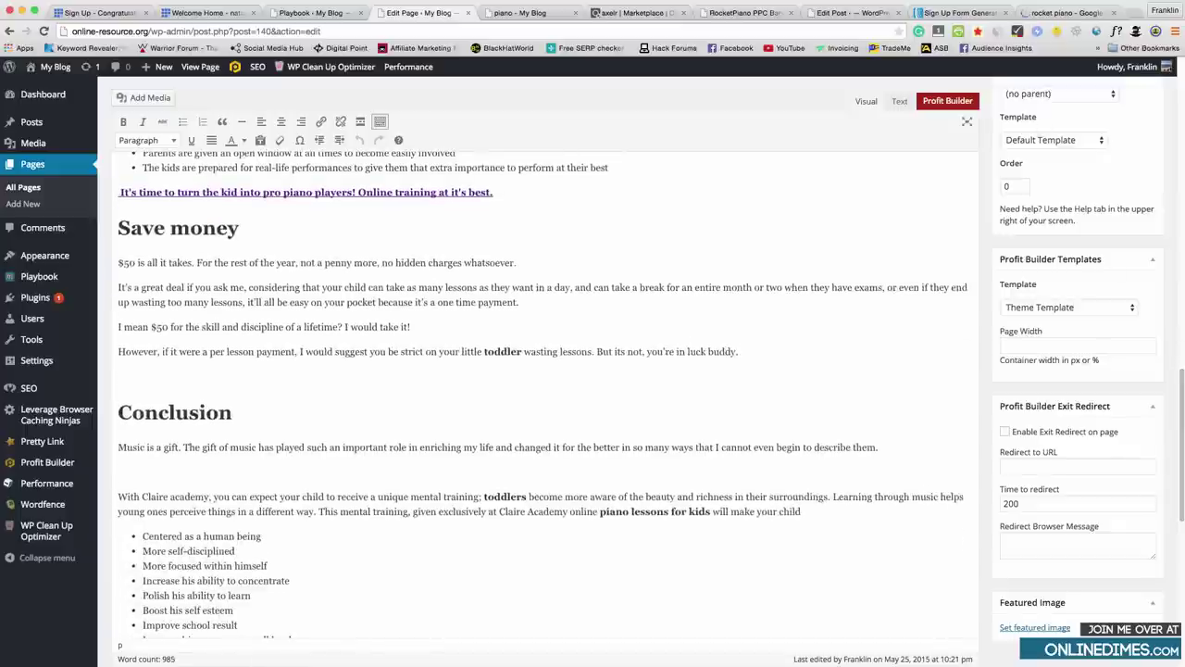